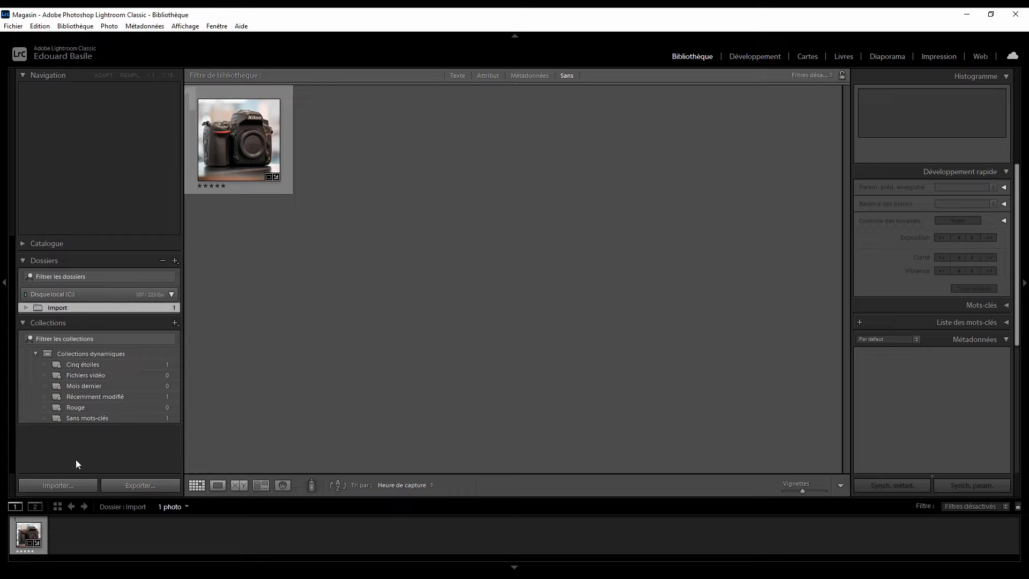
Start a photo import and exclude the five owl photos from DSC_2900.NEF through DSC_2909.NEF
click(49, 486)
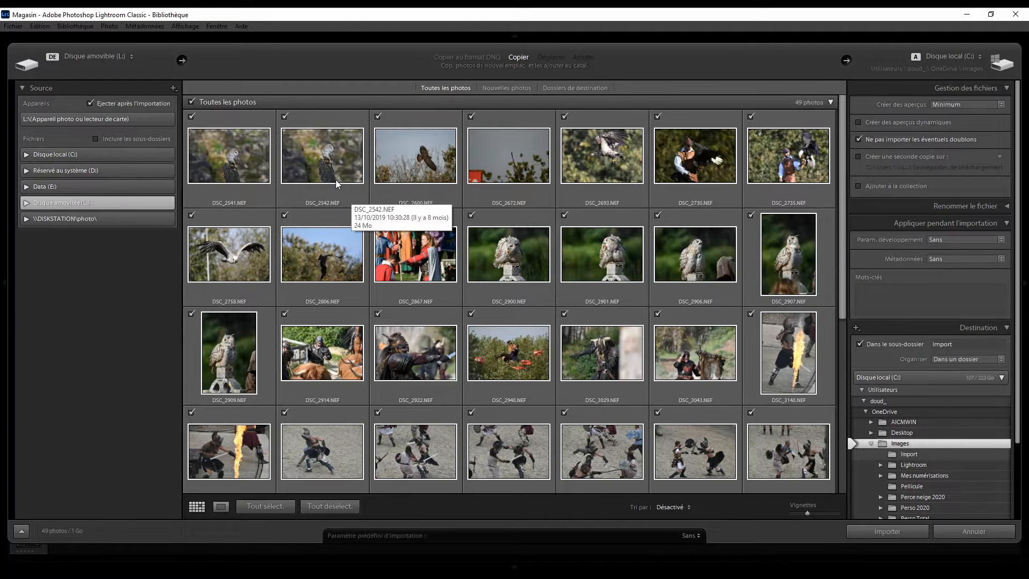
click(232, 369)
shift+click(504, 248)
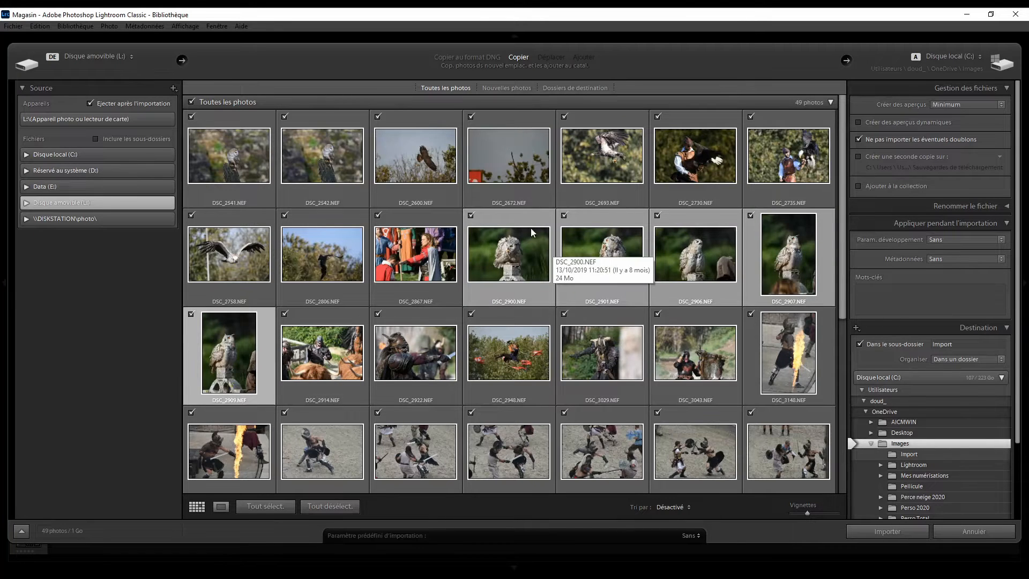
click(470, 215)
click(429, 268)
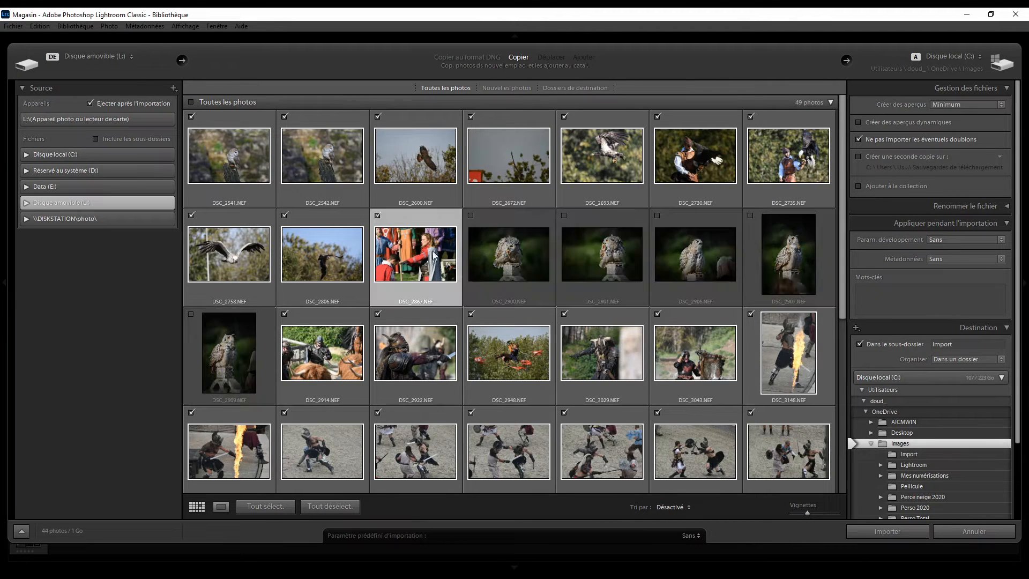
Include only DSC_2900.NEF in the import again, and exclude it once more
click(501, 244)
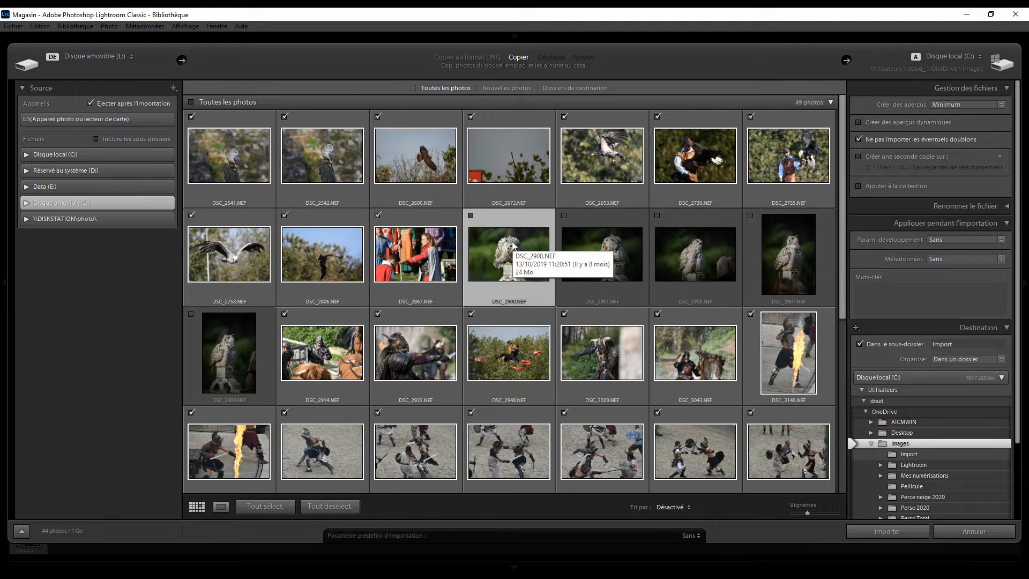
click(470, 215)
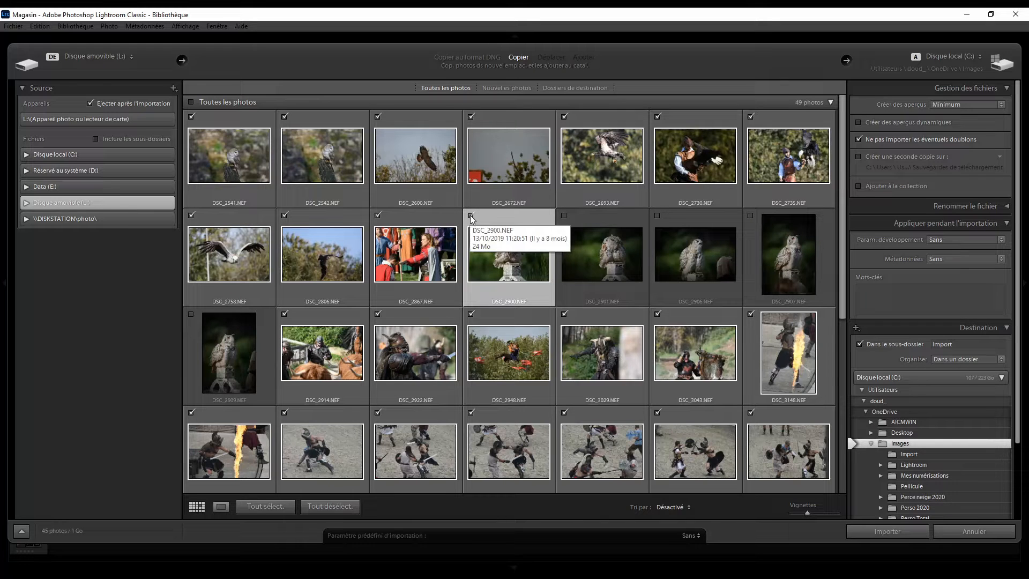
click(470, 216)
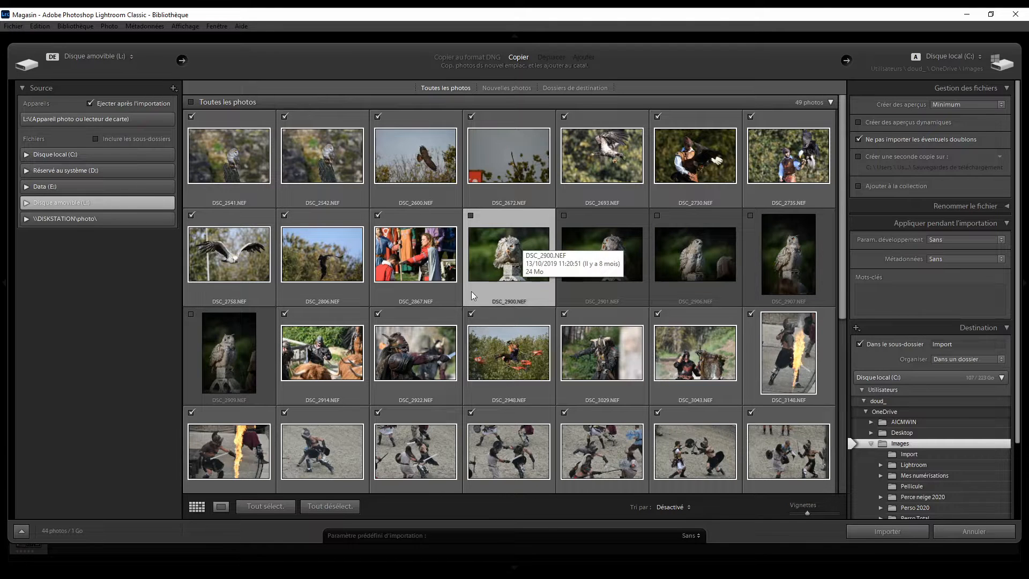
Try selecting the owl photos as a range, and DSC_2672, DSC_2693, DSC_2730 and DSC_2735 one by one, before returning to single-photo selection
shift+click(233, 347)
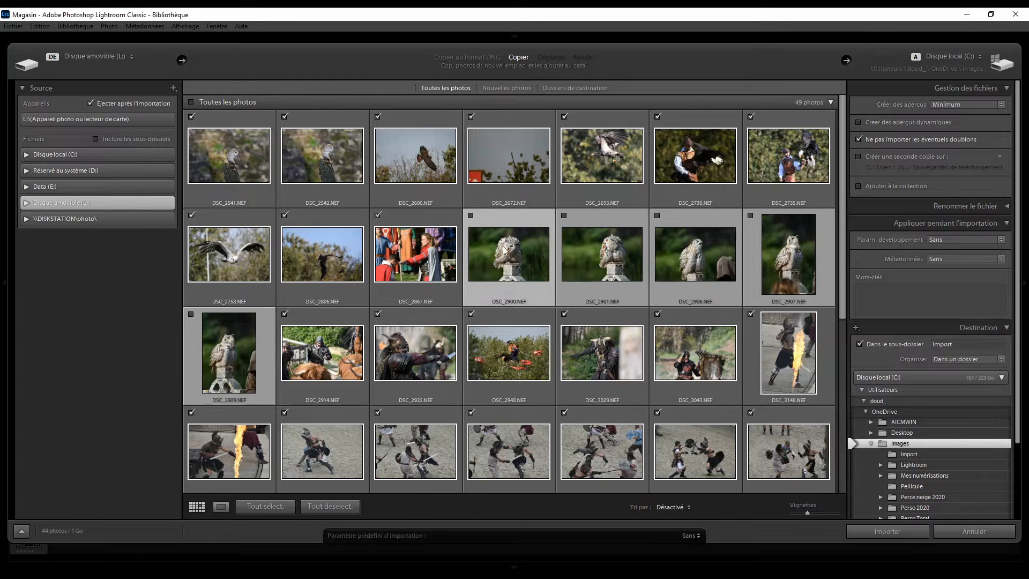
click(472, 188)
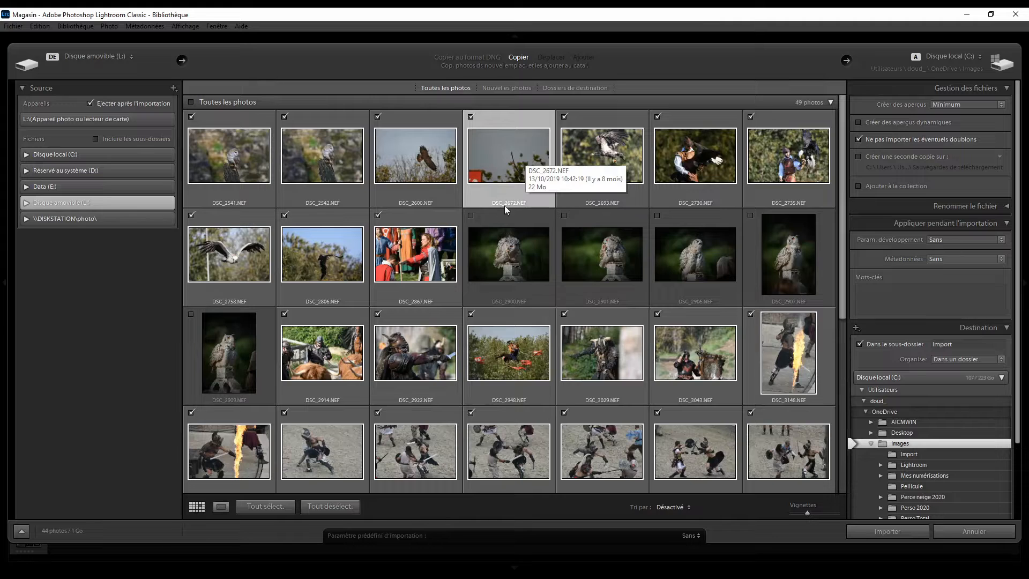
ctrl+click(608, 156)
ctrl+click(696, 148)
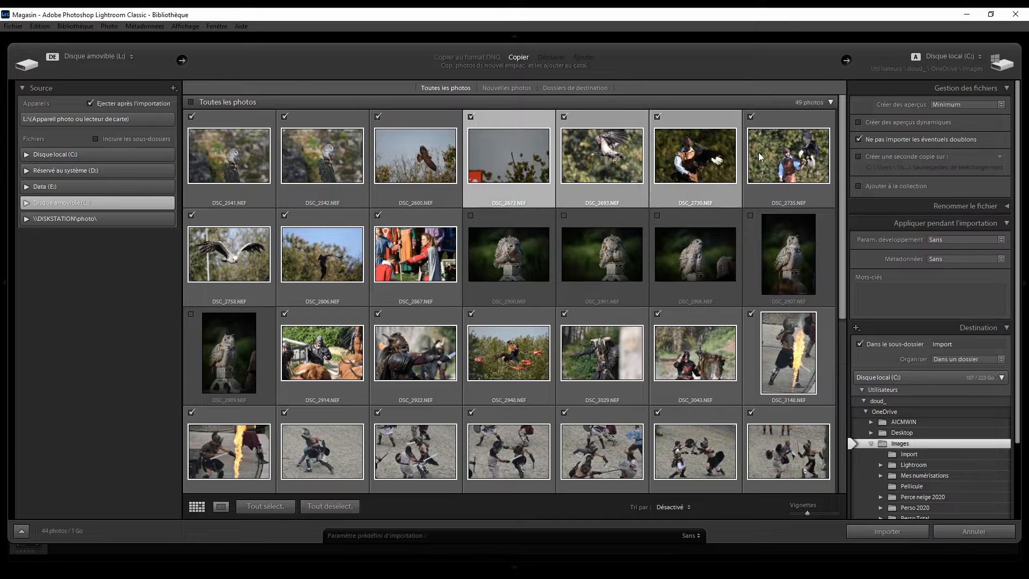
ctrl+click(758, 152)
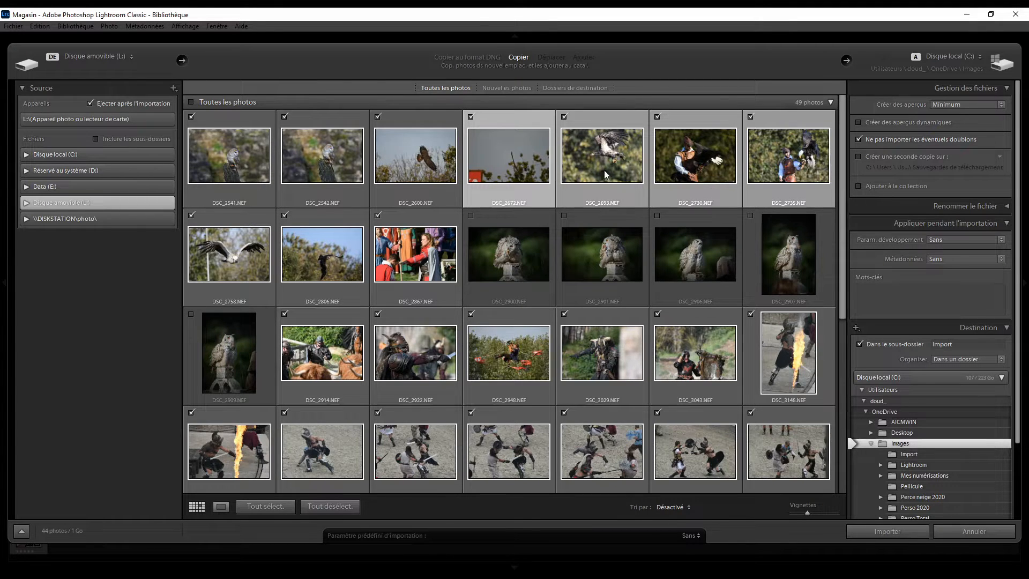
click(516, 246)
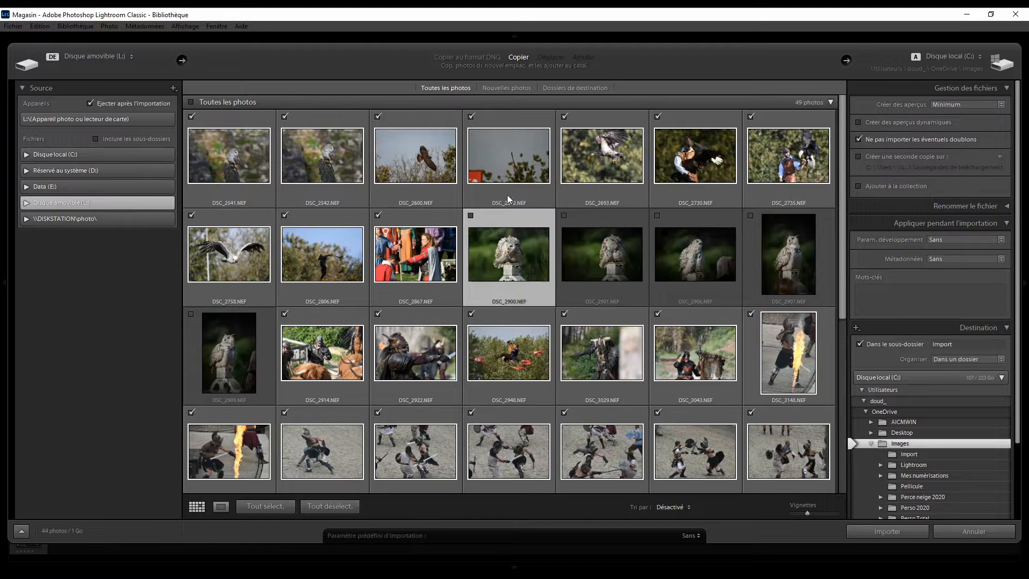
click(376, 164)
click(674, 157)
Exclude the individual photos DSC_2806.NEF and DSC_3745.NEF from the import
scroll(437, 233, down, 1)
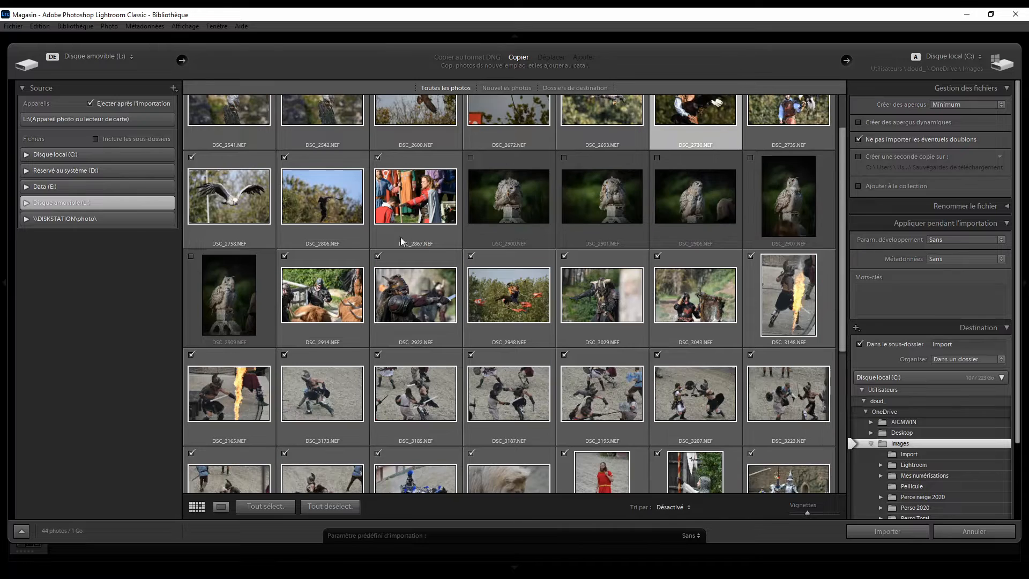
click(284, 156)
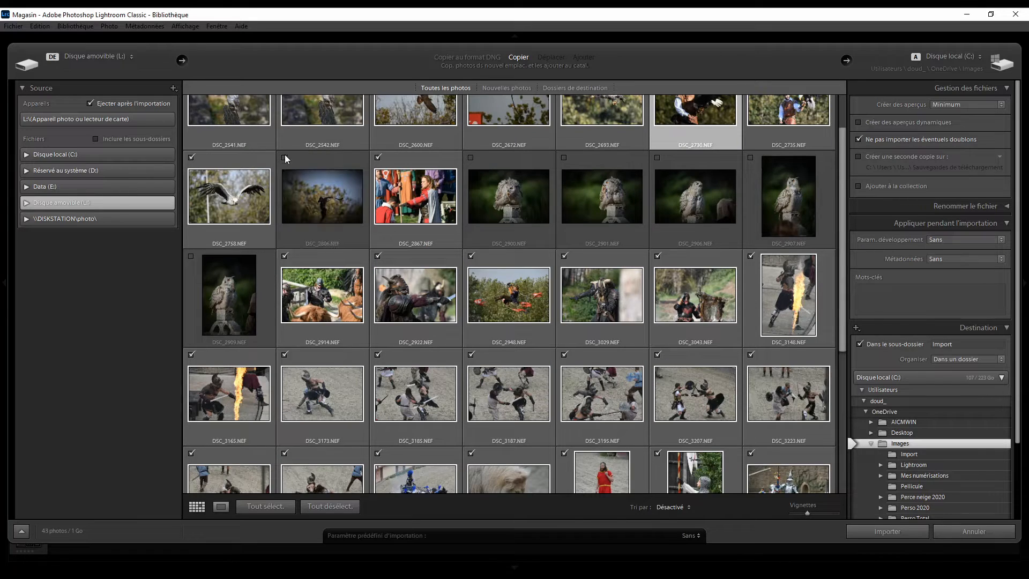
scroll(349, 262, down, 1)
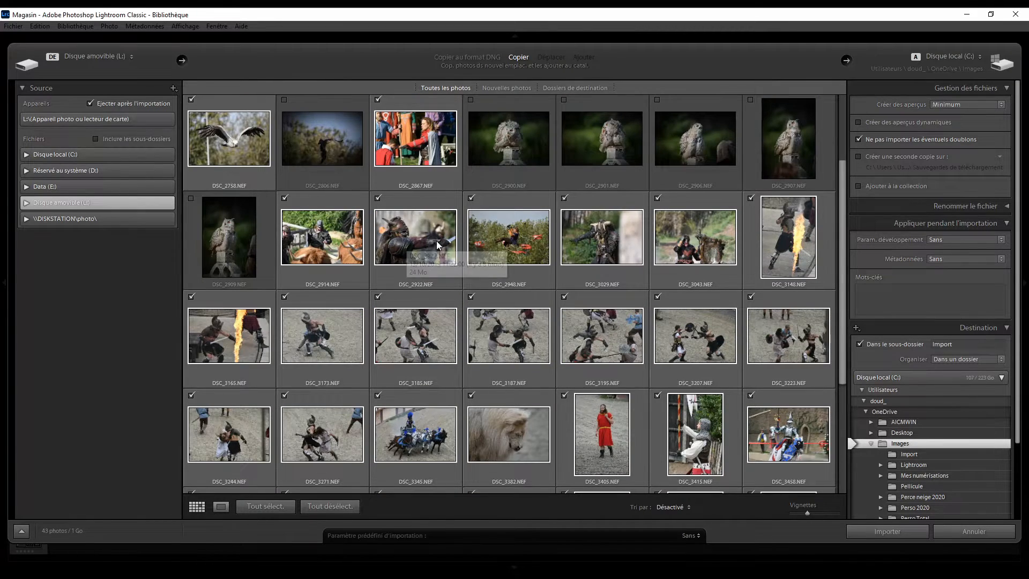
scroll(560, 266, down, 3)
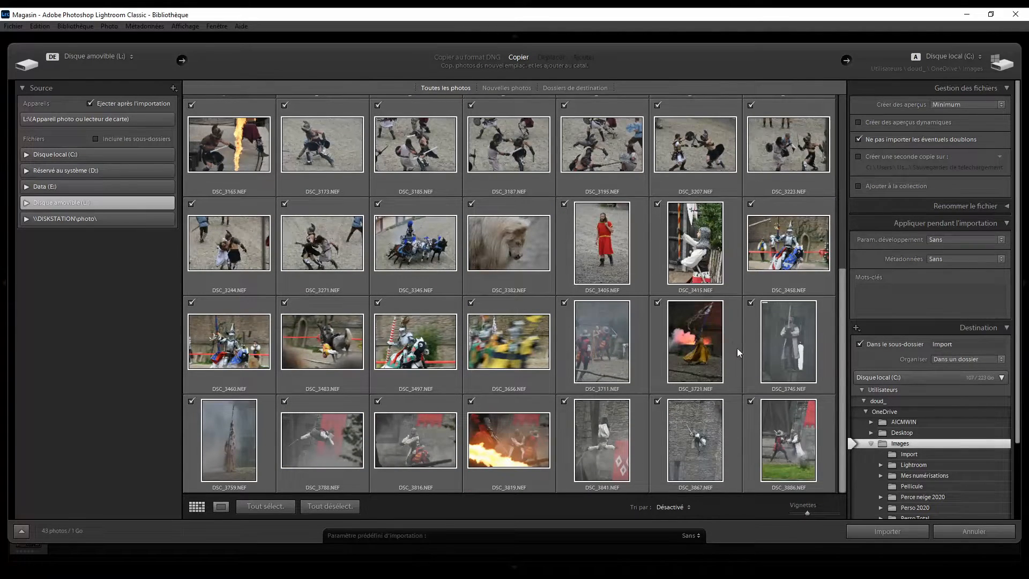
click(750, 302)
scroll(477, 343, up, 1)
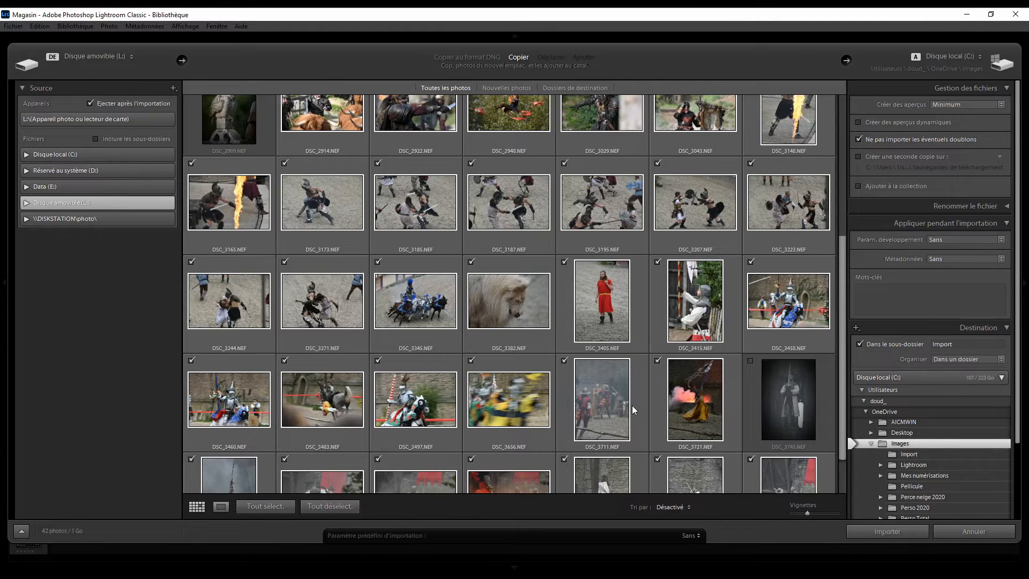
scroll(595, 286, up, 3)
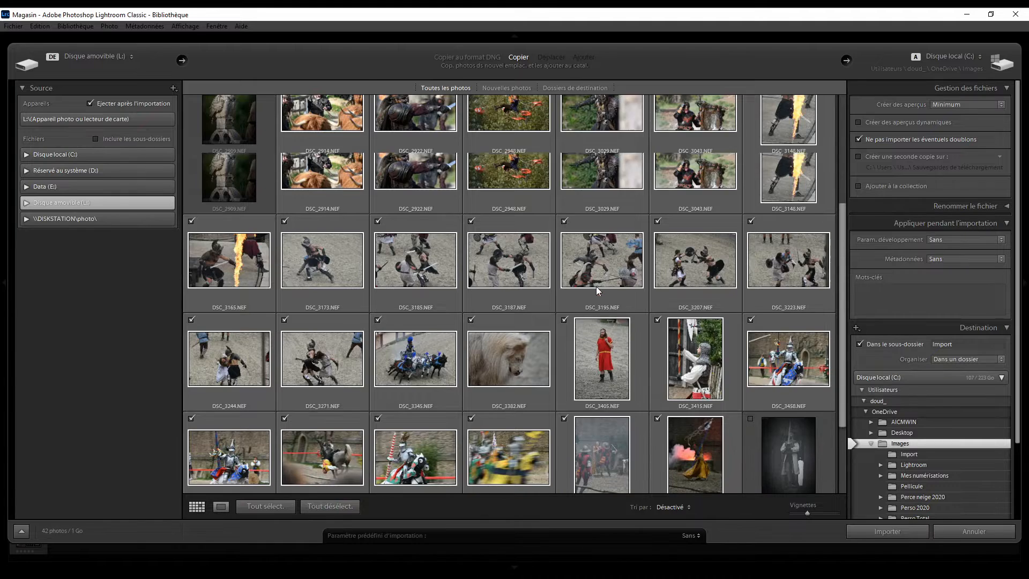
scroll(435, 292, up, 2)
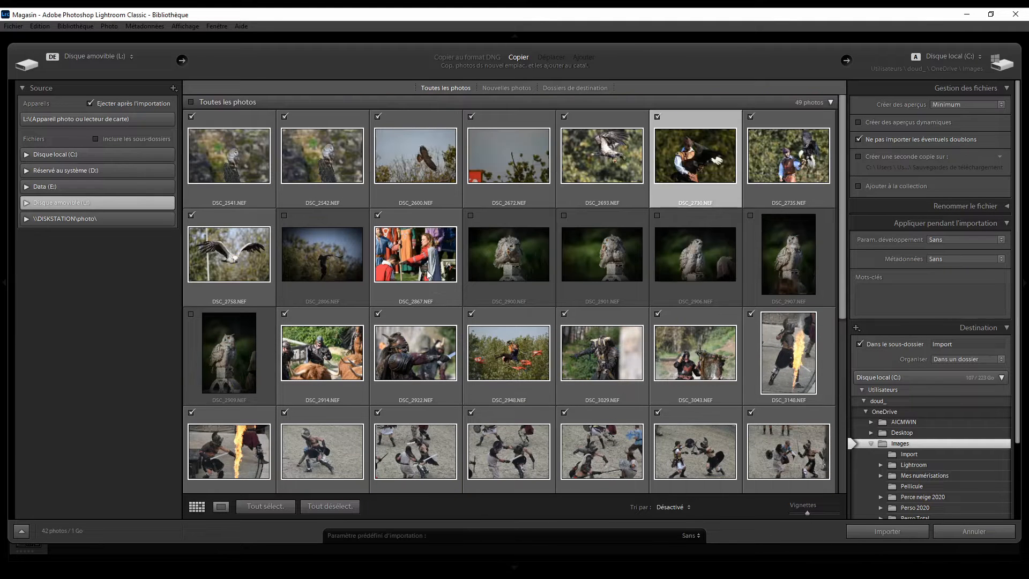
Exclude the first photo, DSC_2541.NEF, from the import and include it again
mouse_move(435, 237)
click(191, 116)
click(192, 117)
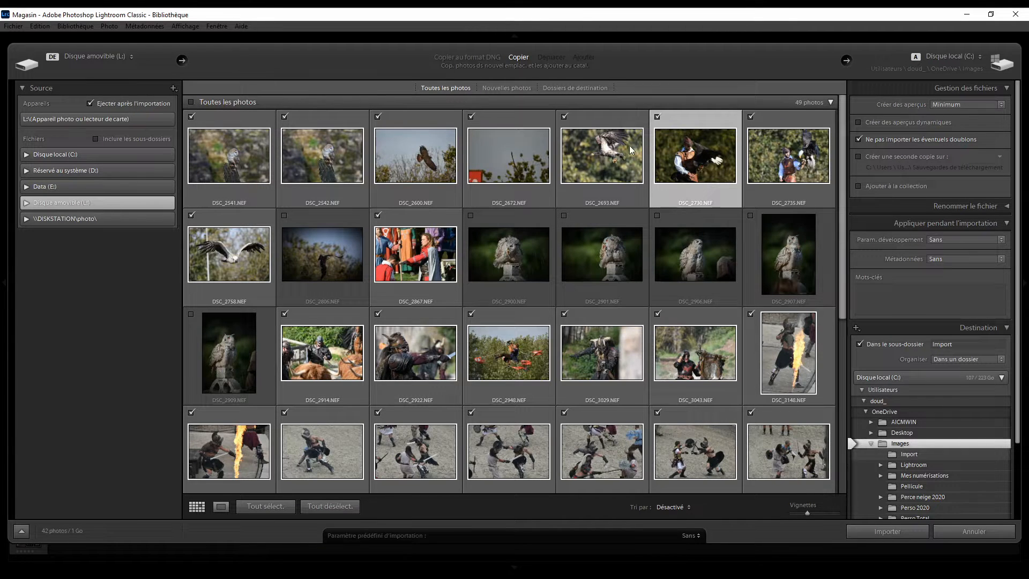
Collapse and expand the Toutes les photos group twice
click(831, 103)
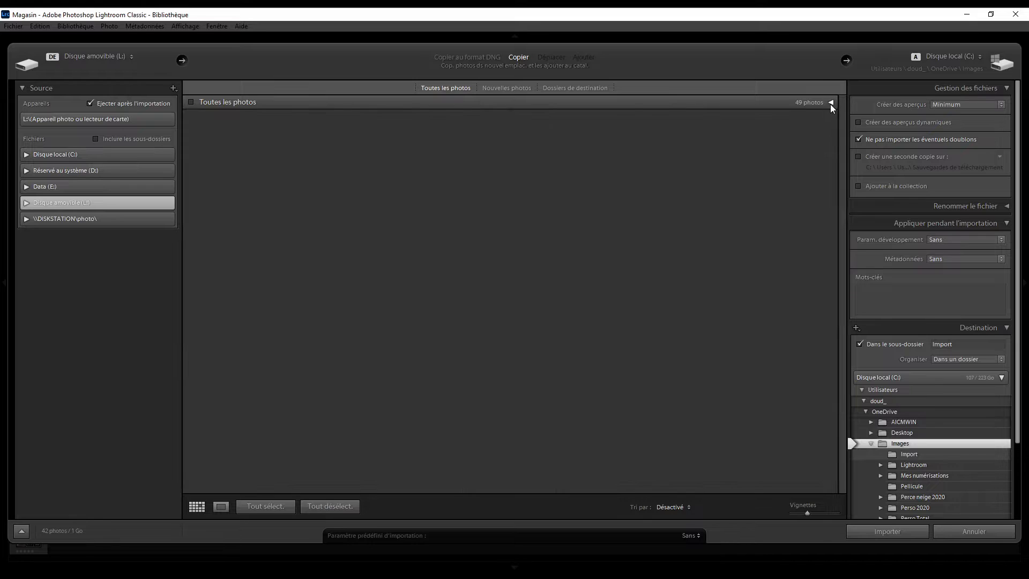
click(831, 103)
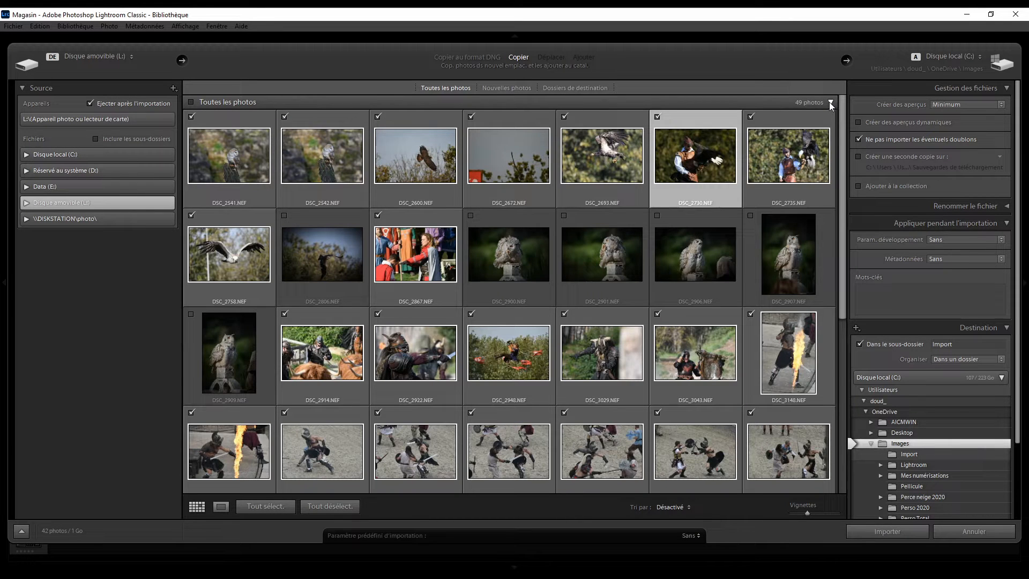
click(829, 103)
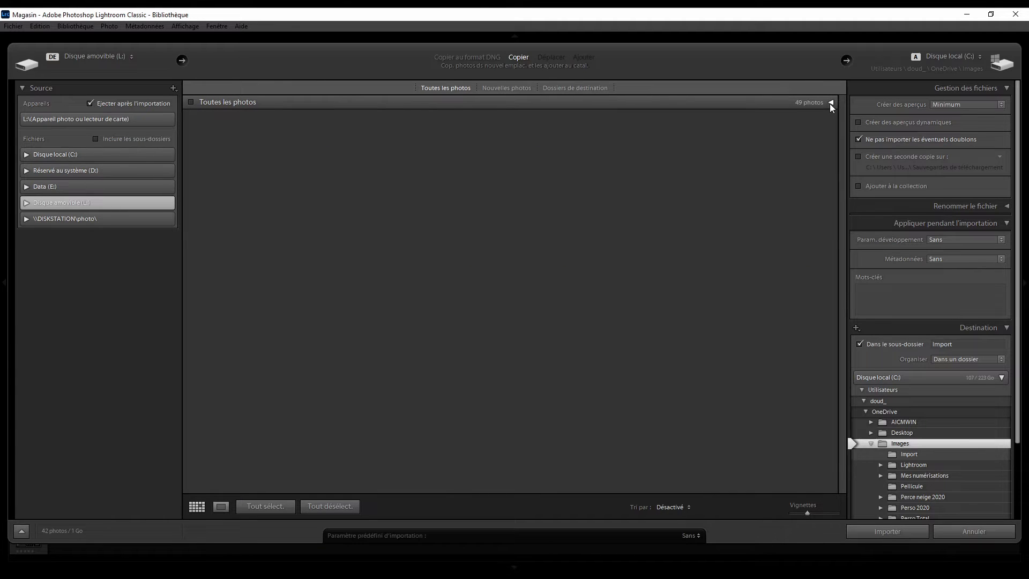
click(831, 103)
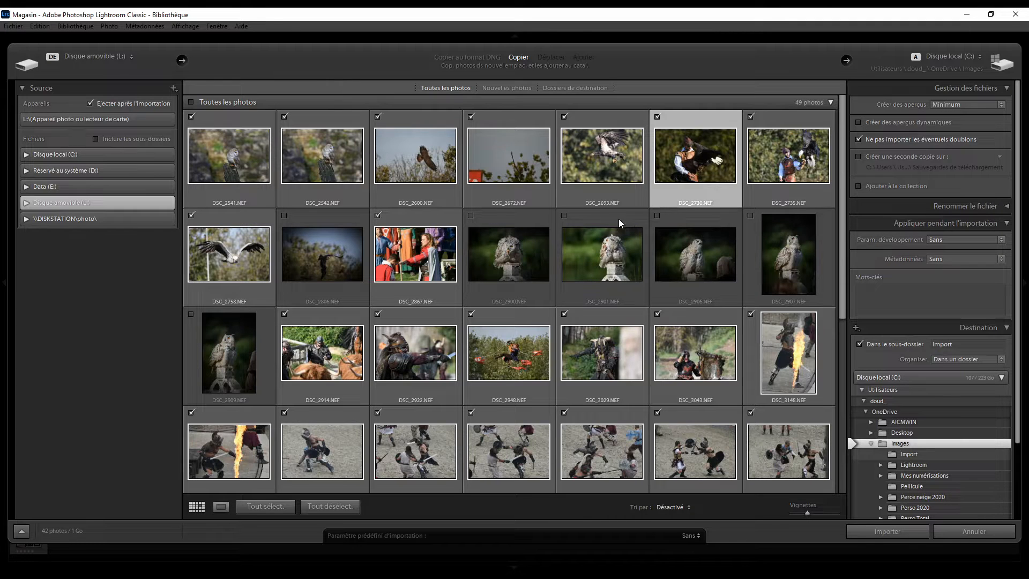
Try out renaming the files during import, turn the option off again and collapse the file renaming settings
mouse_move(718, 180)
scroll(880, 278, down, 1)
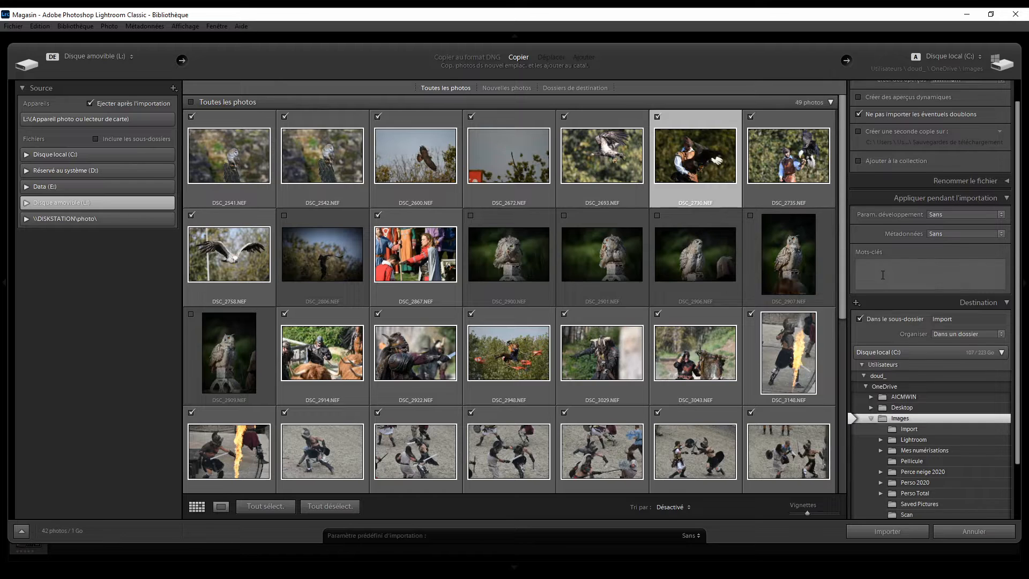
scroll(868, 168, up, 1)
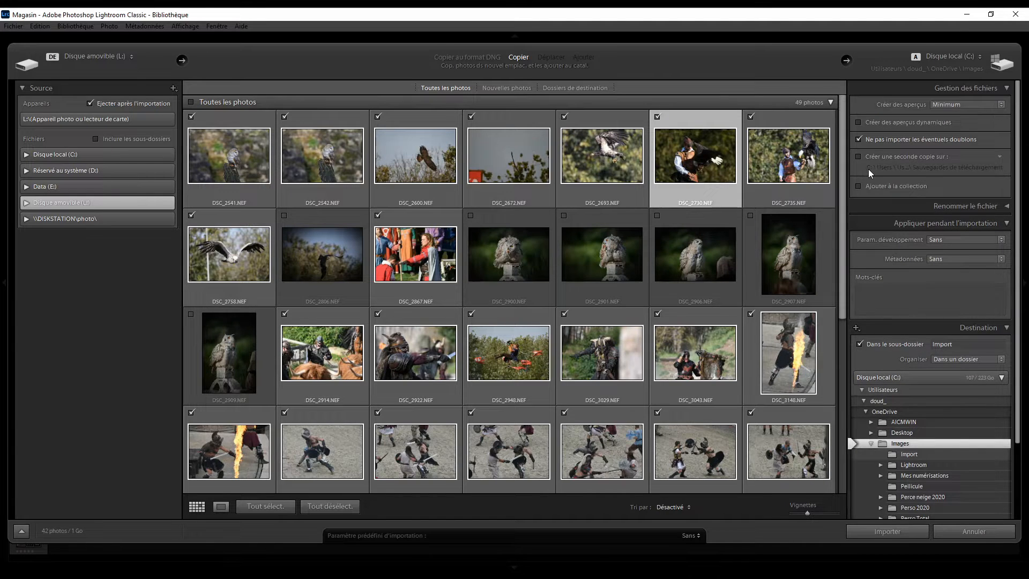
scroll(943, 177, down, 1)
click(983, 181)
scroll(982, 176, up, 1)
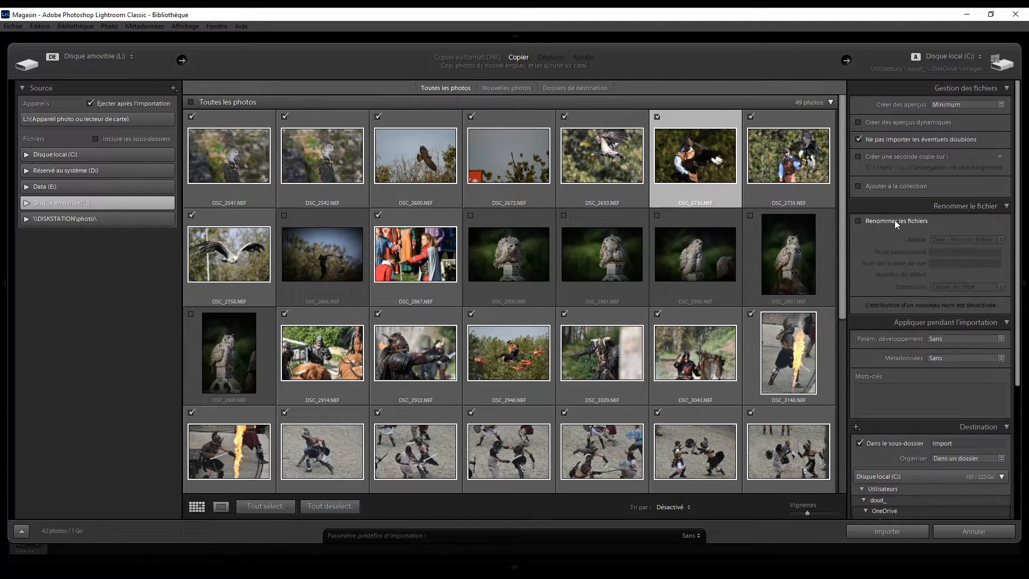
click(861, 220)
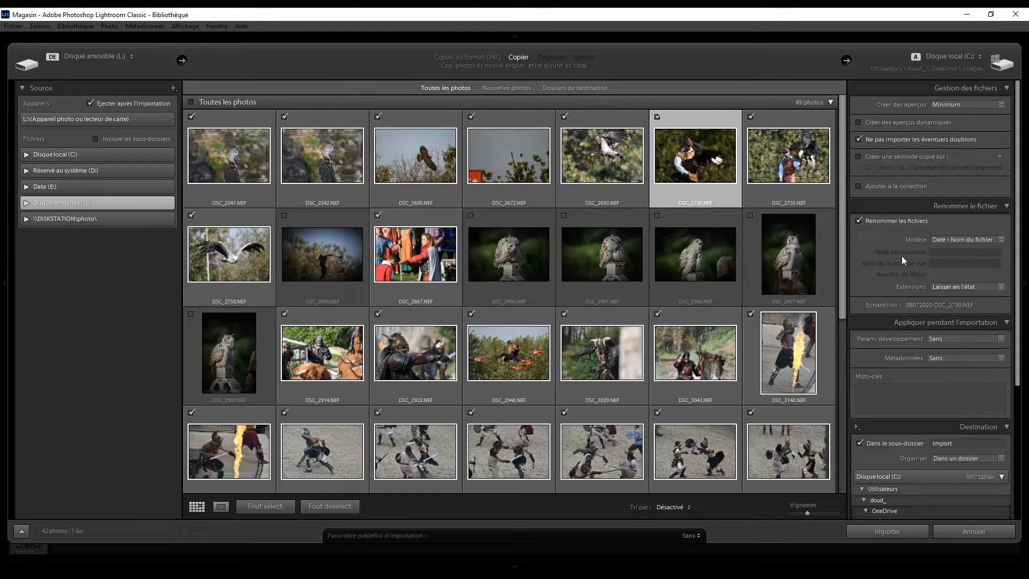
click(860, 219)
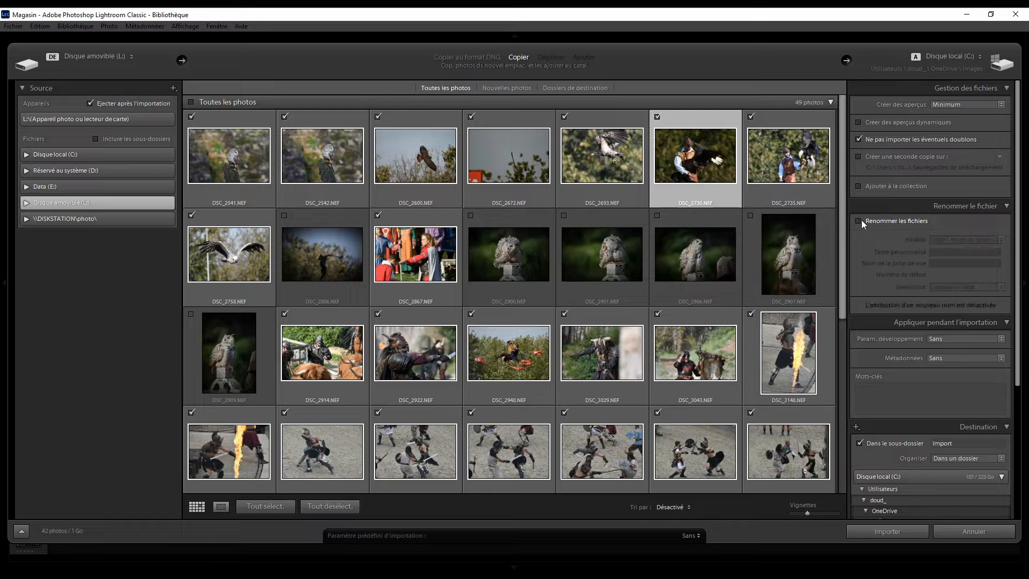
click(860, 220)
click(898, 220)
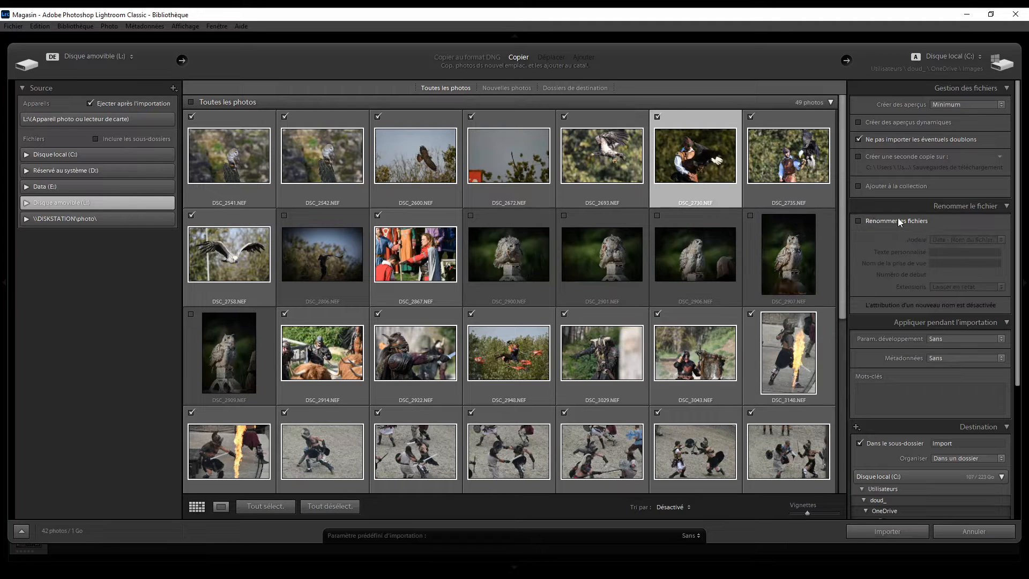
click(967, 207)
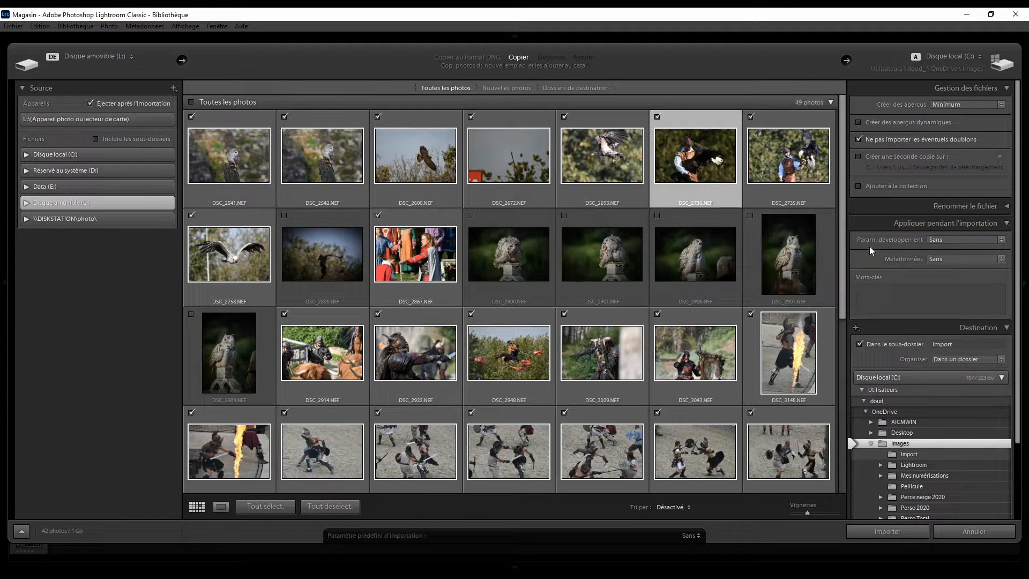
Look through the development presets that can be applied during import, keeping Sans
click(942, 239)
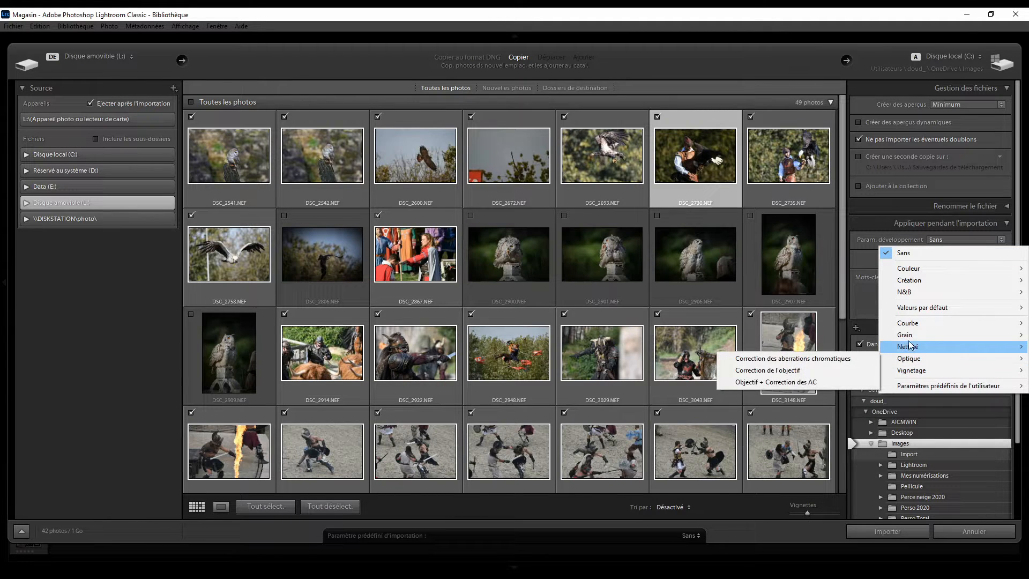
mouse_move(922, 335)
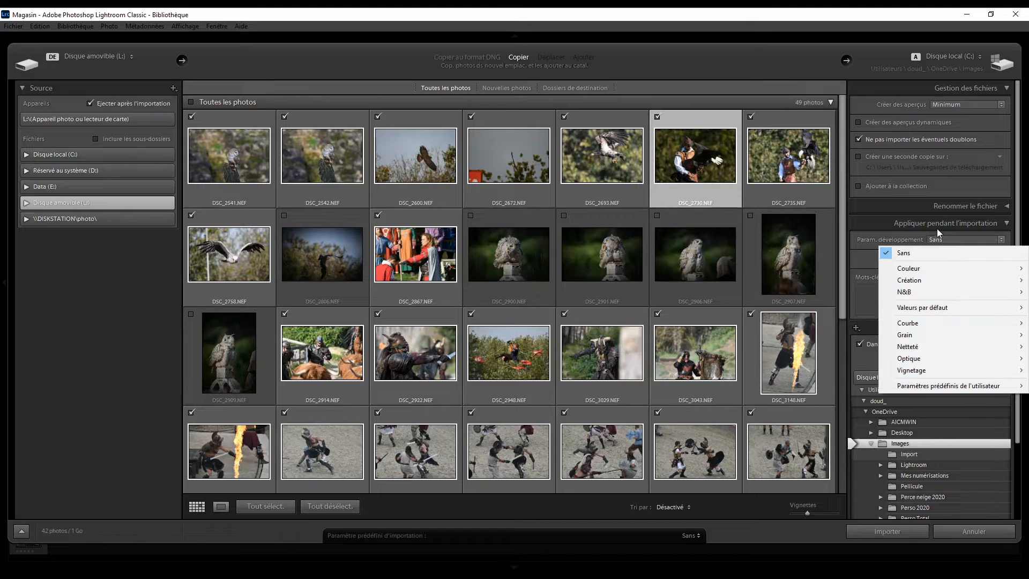
click(948, 240)
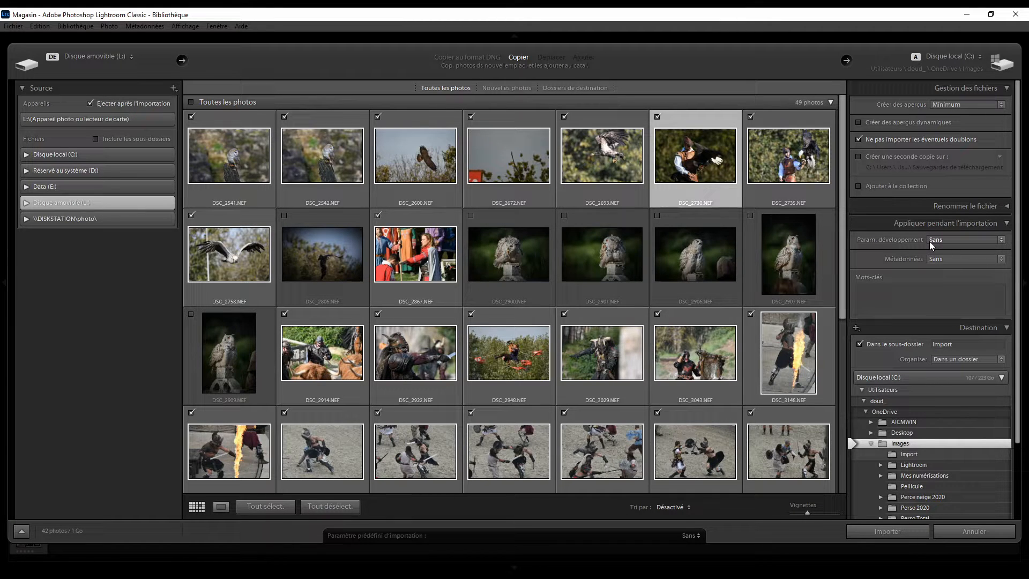
View the metadata preset options available for the import, keeping Sans
click(953, 259)
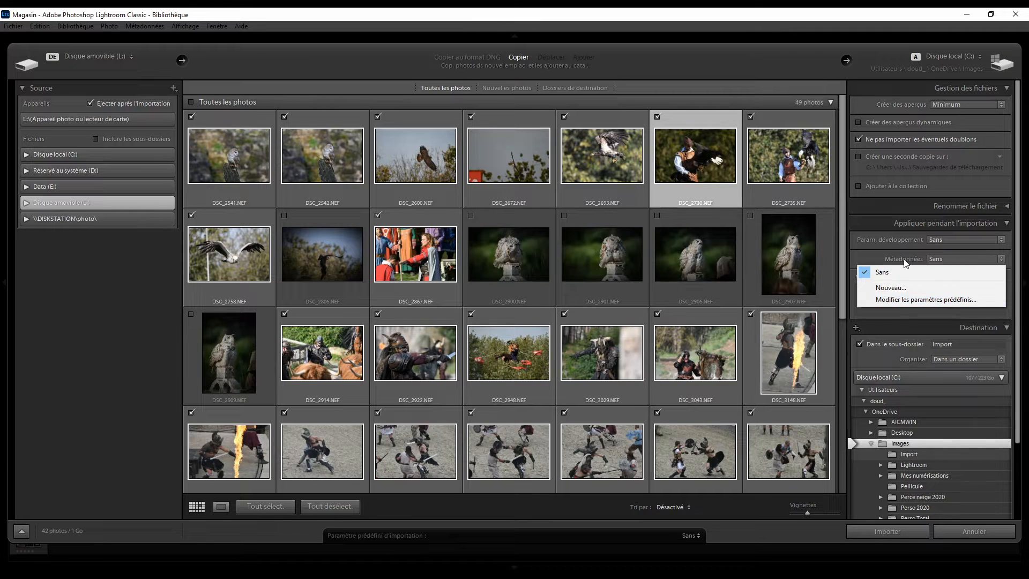
click(930, 259)
click(882, 252)
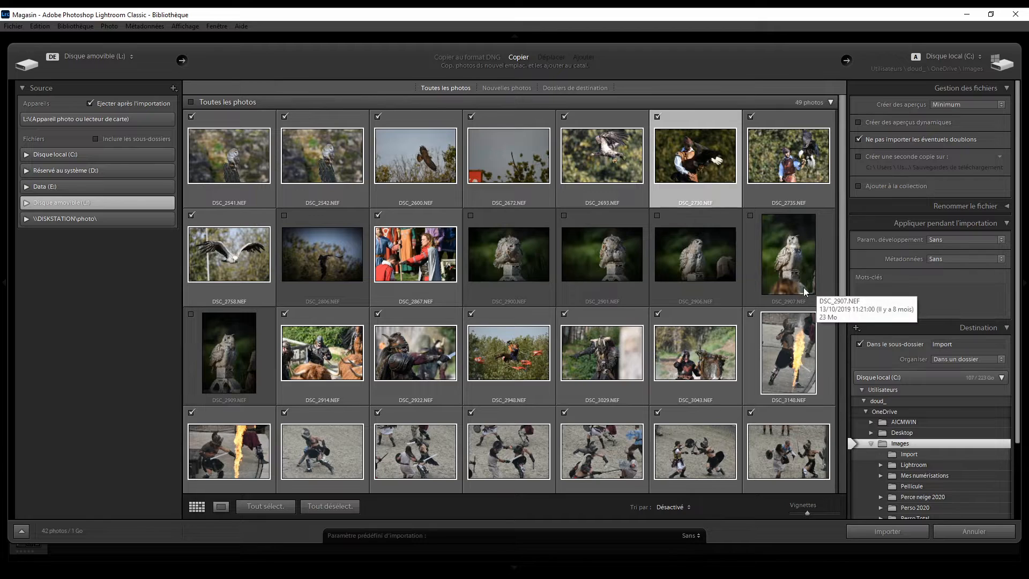
Check the Métadonnées choices again, including creating or modifying presets, and leave Sans selected
click(942, 259)
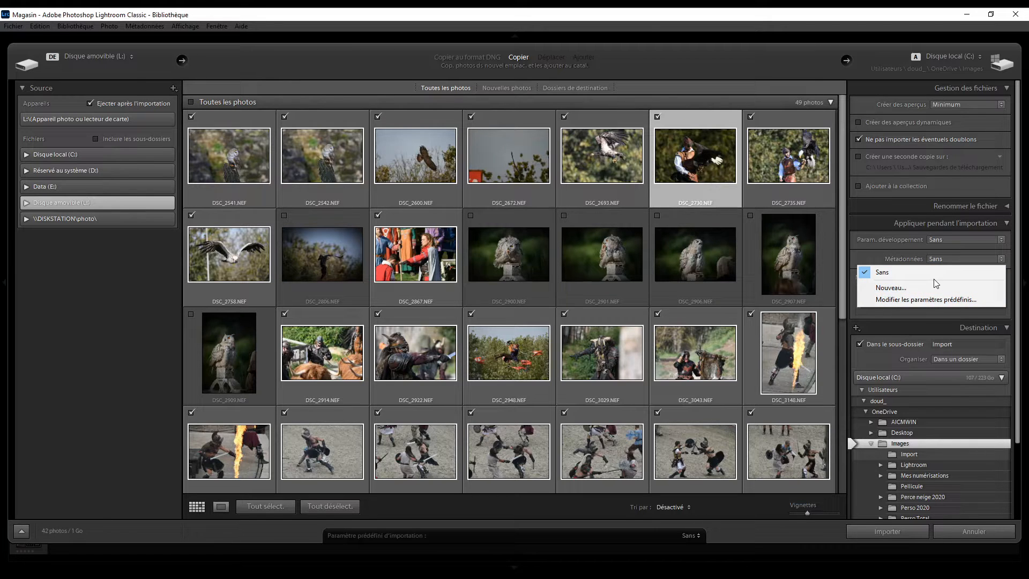
click(940, 257)
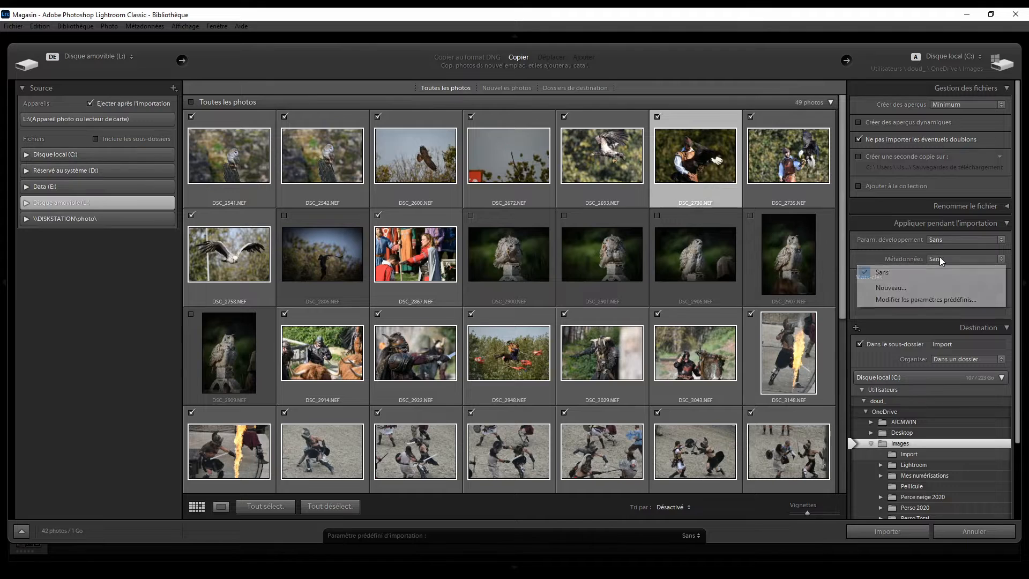
click(872, 250)
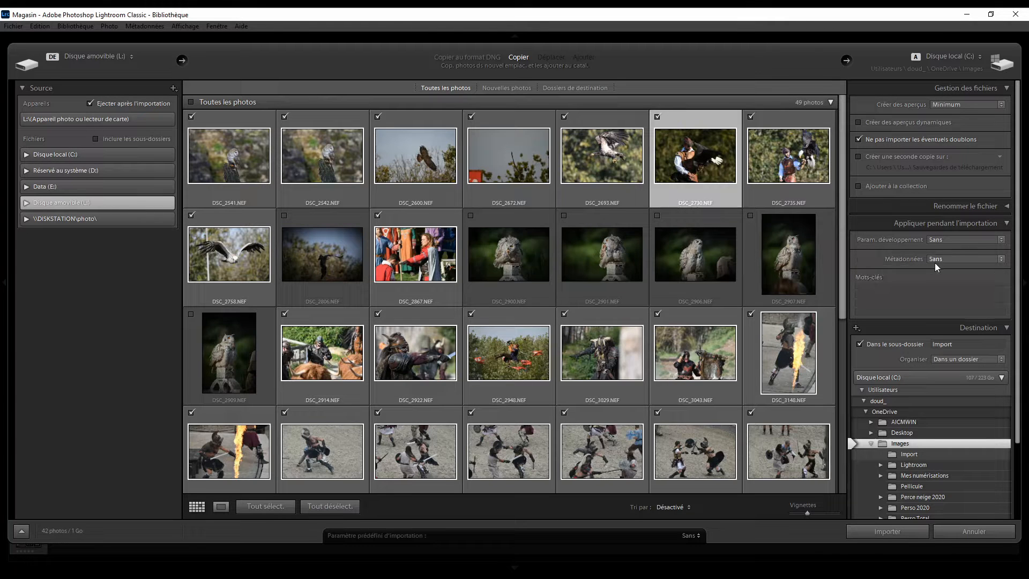
click(869, 288)
Examine the Destination settings, including the Import subfolder, the Dans un dossier organisation and the folder tree around Images
scroll(878, 282, down, 1)
scroll(888, 313, down, 1)
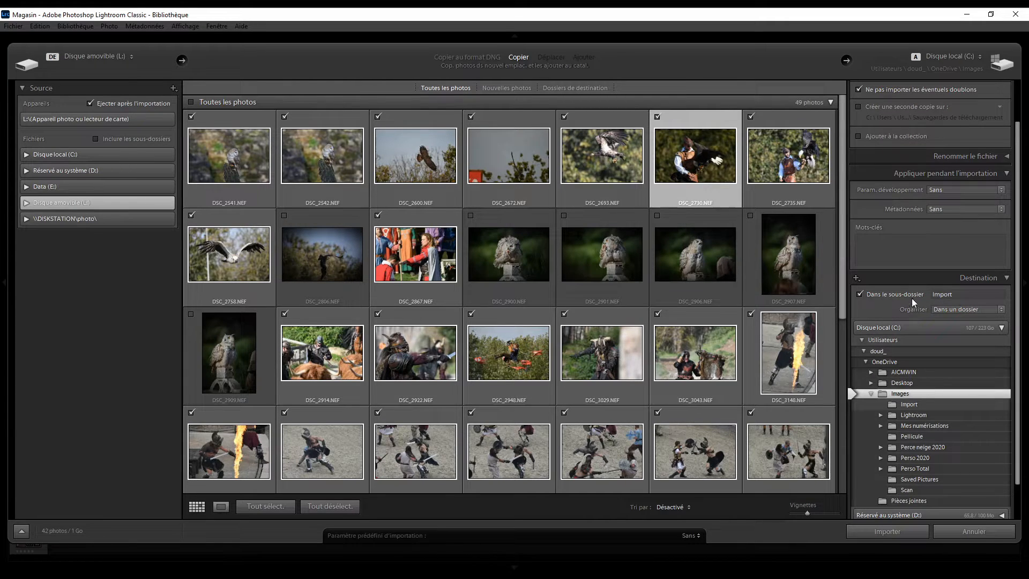
scroll(905, 292, down, 1)
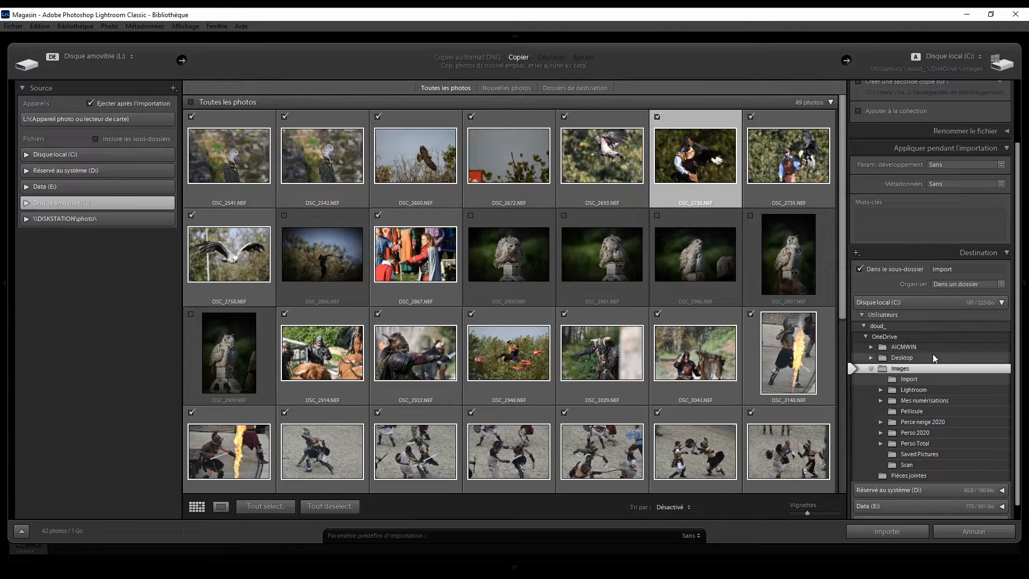
scroll(919, 363, up, 1)
scroll(939, 387, down, 1)
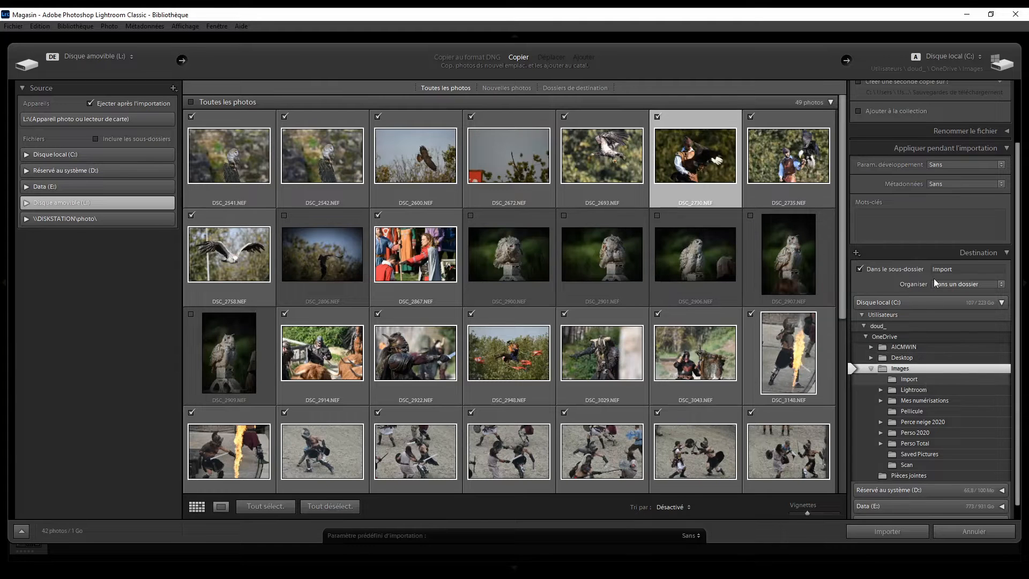
scroll(925, 356, down, 1)
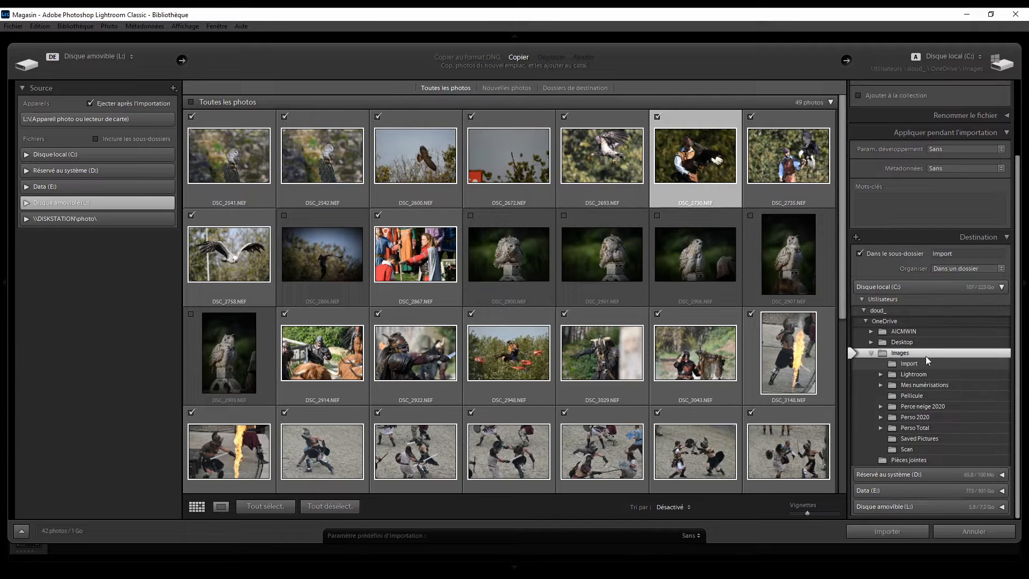
scroll(927, 353, up, 1)
scroll(922, 392, down, 1)
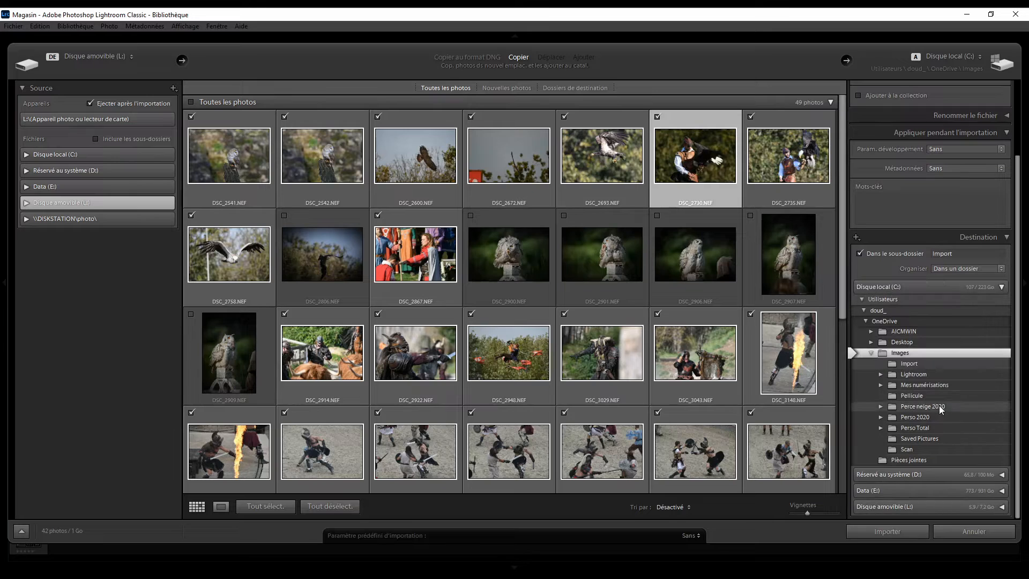
scroll(952, 429, up, 2)
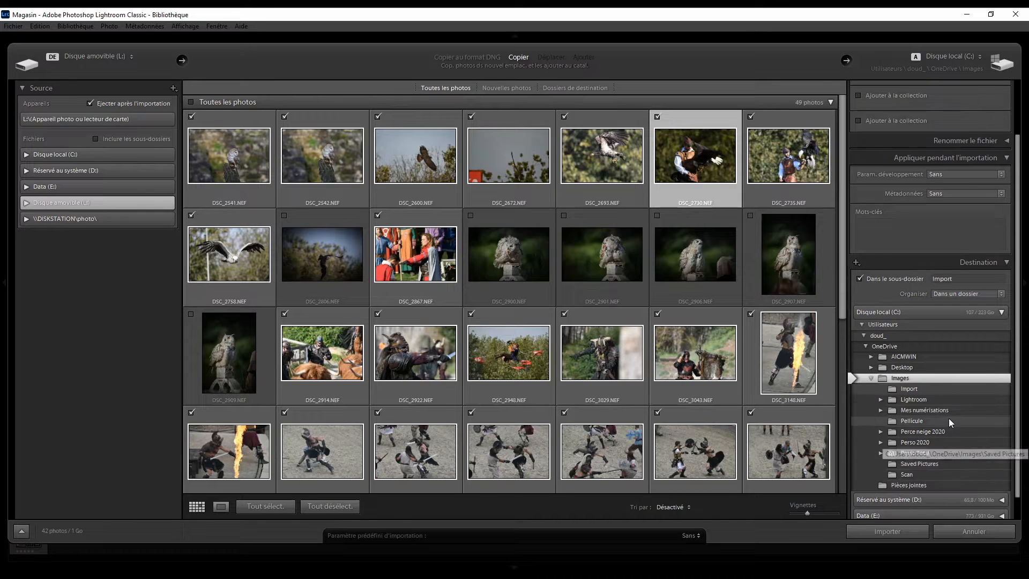
scroll(949, 422, up, 3)
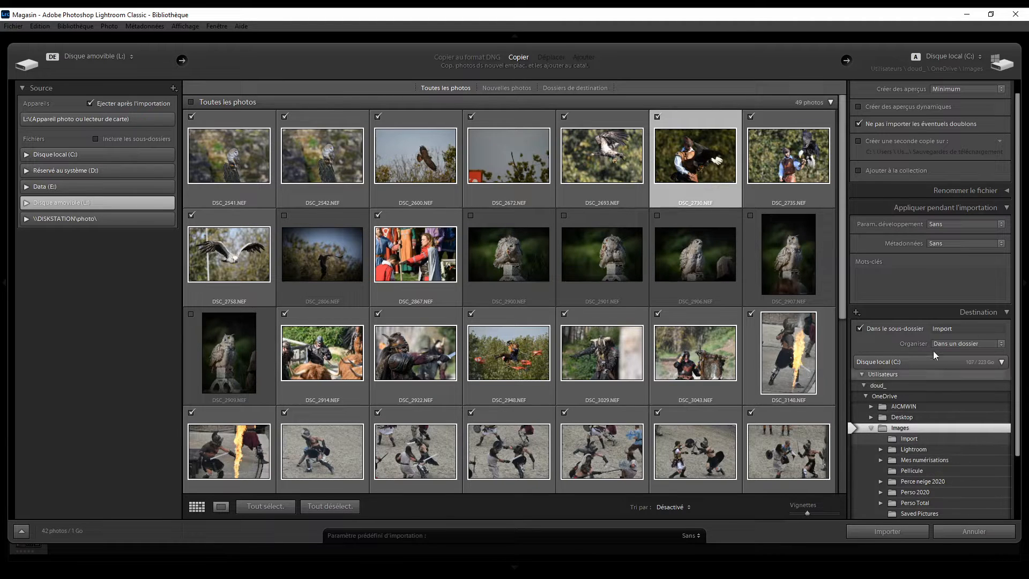
scroll(913, 241, up, 1)
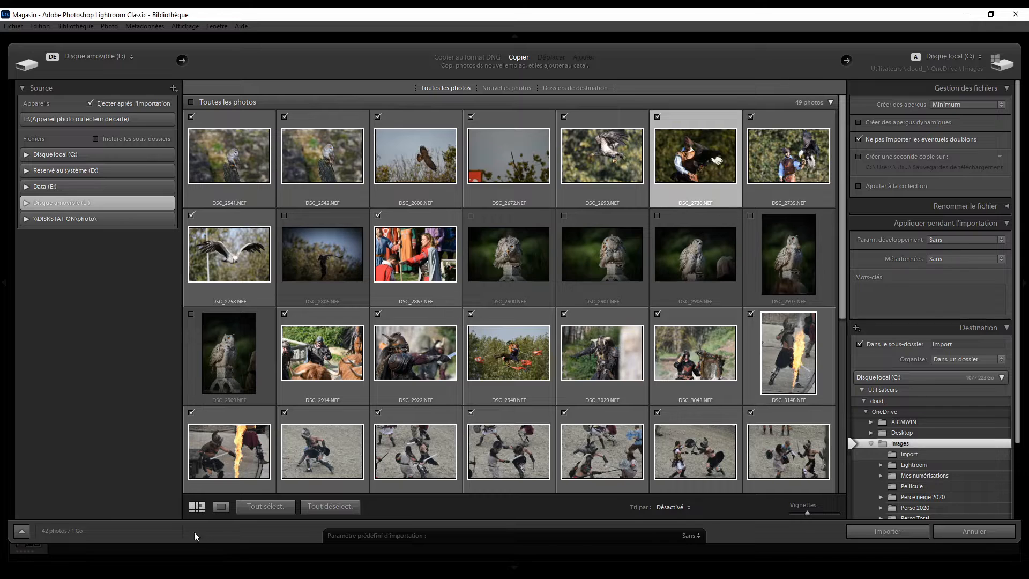
Preview DSC_2730.NEF and DSC_2735.NEF at large size, toggle the inclusion of DSC_2735.NEF off and on, and return to the grid
click(220, 508)
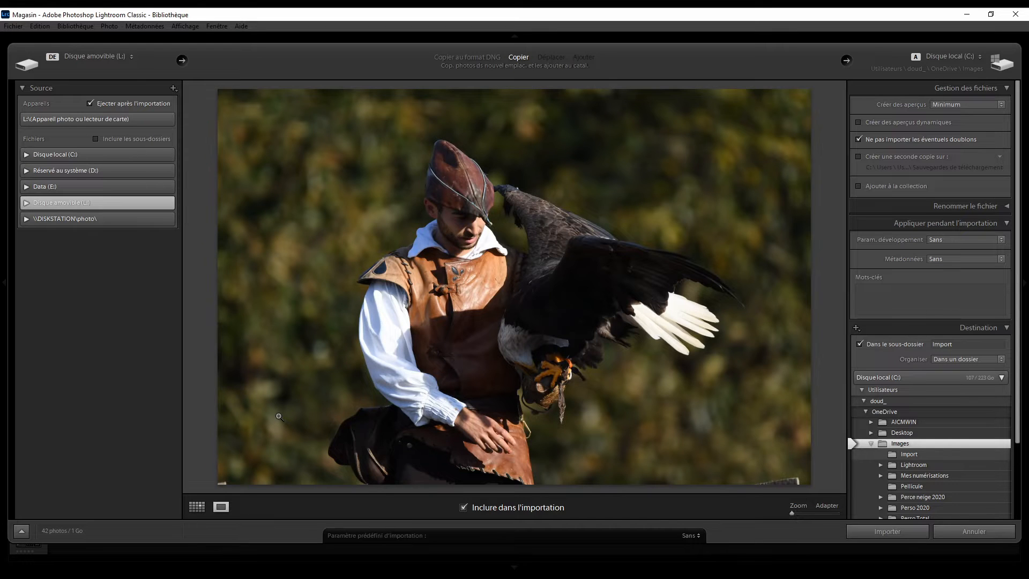
key(Right)
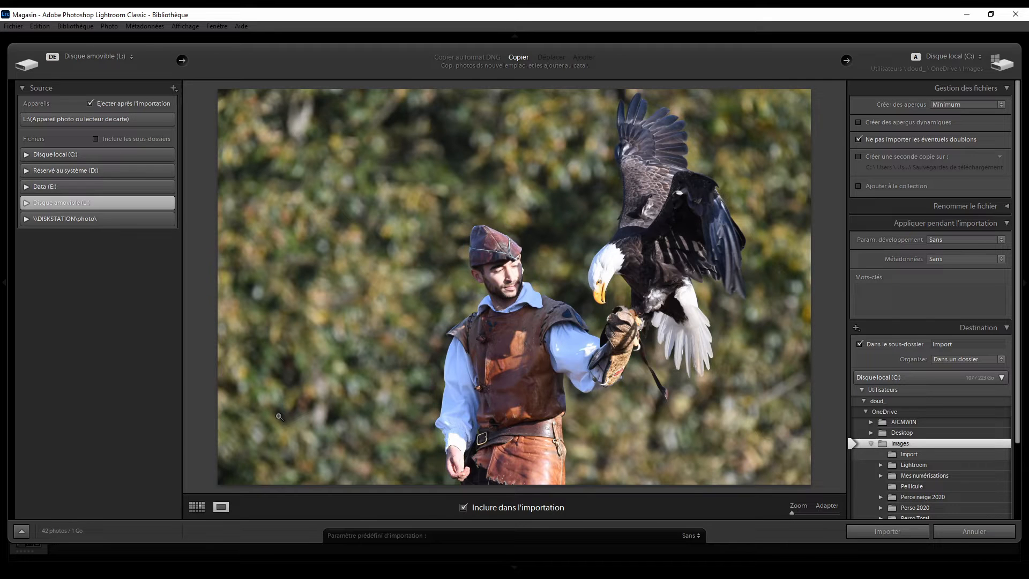
key(Right)
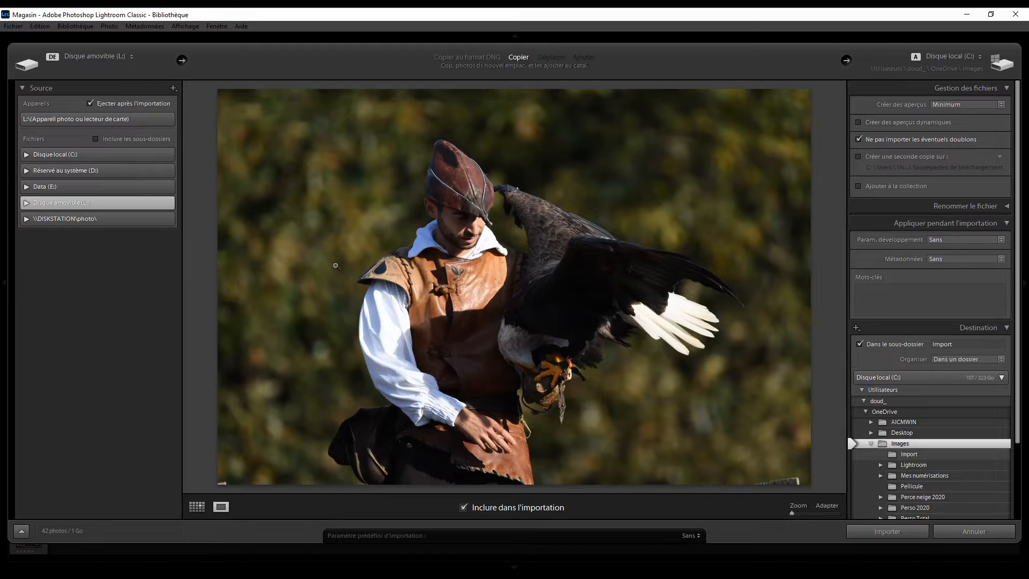
key(Right)
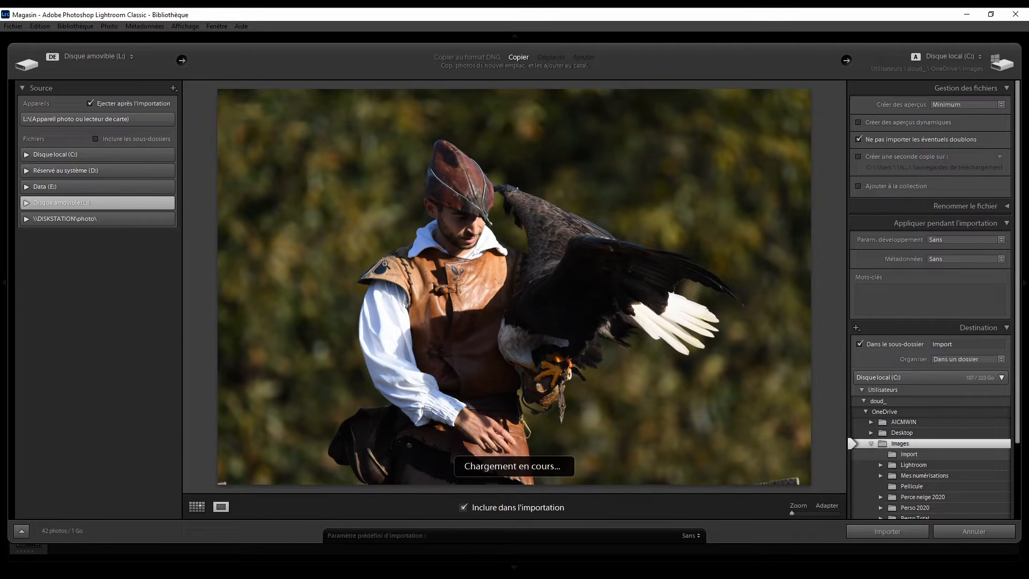
click(463, 507)
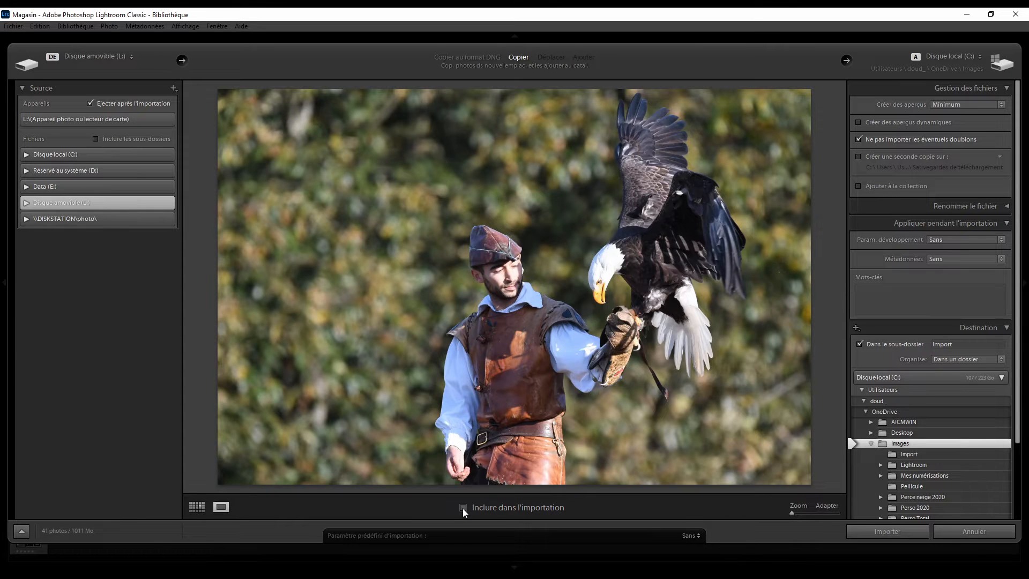
click(463, 508)
click(197, 506)
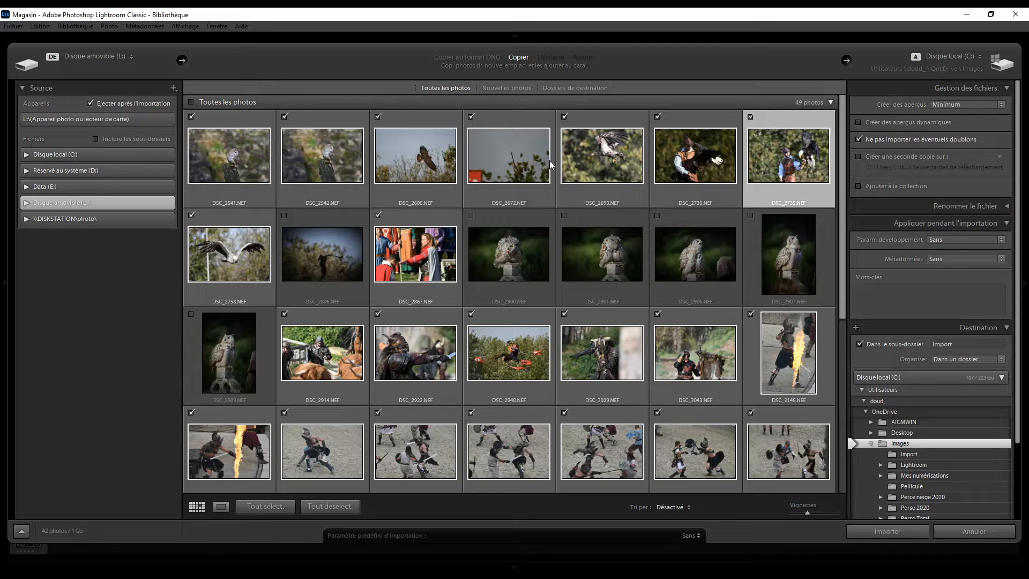
Preview DSC_2672.NEF at large size from the grid and look through the available sort criteria, keeping Désactivé
click(515, 154)
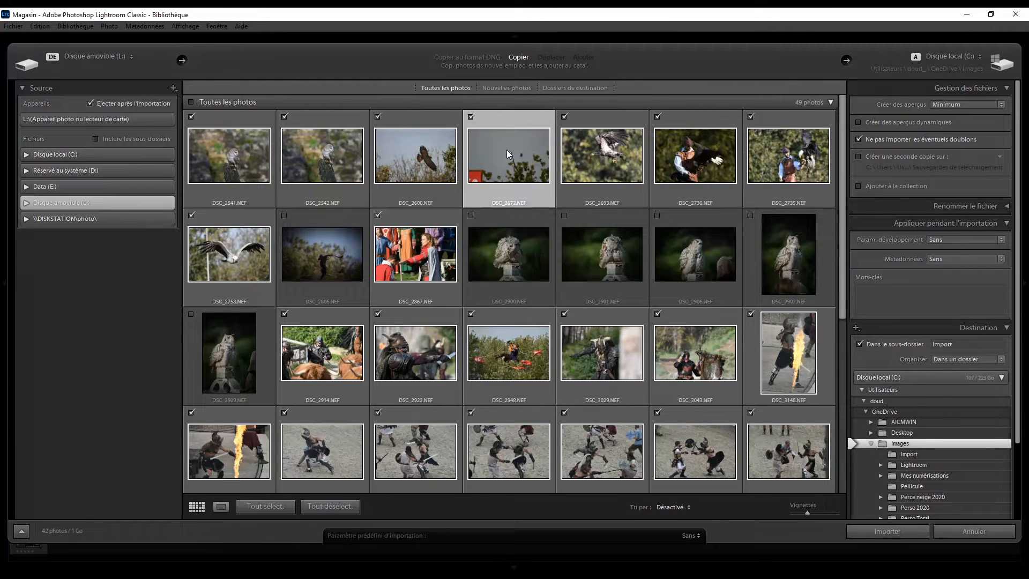
click(224, 505)
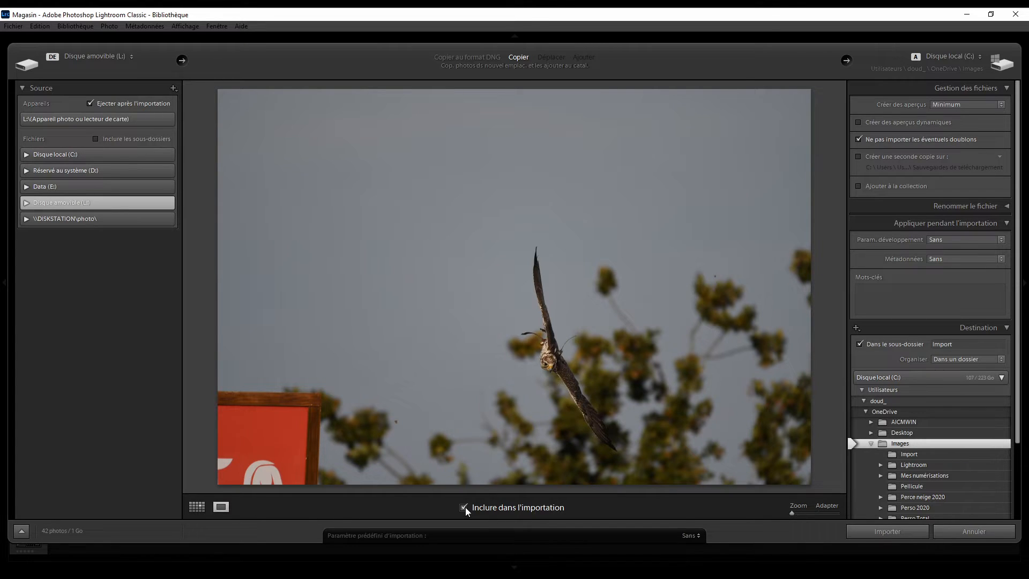
click(197, 506)
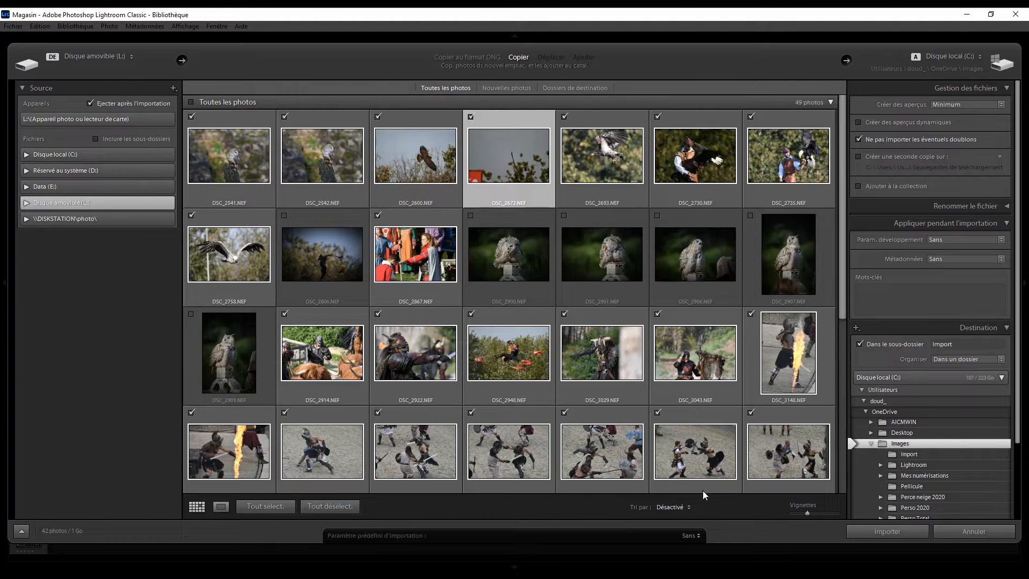
click(680, 508)
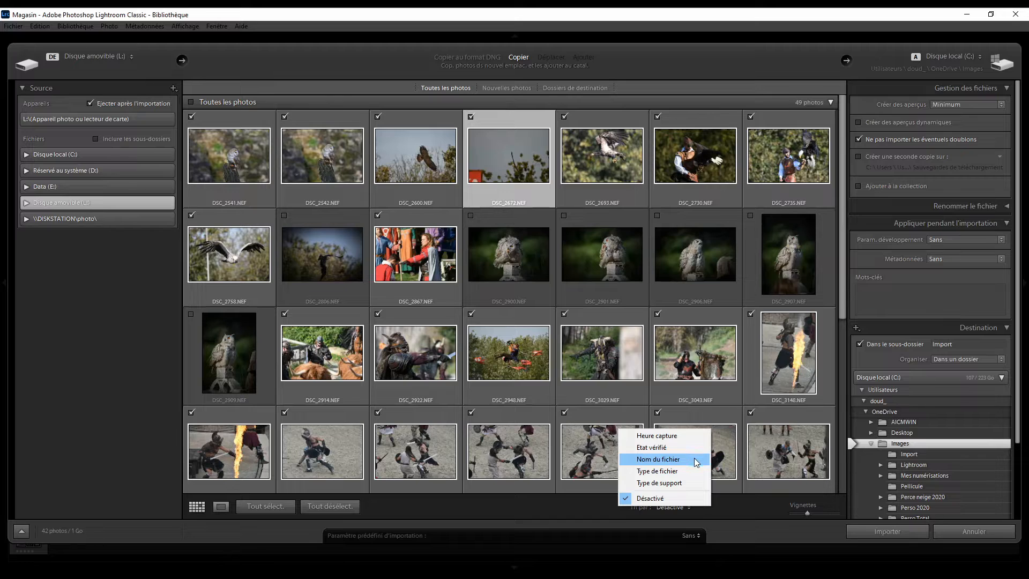
click(555, 499)
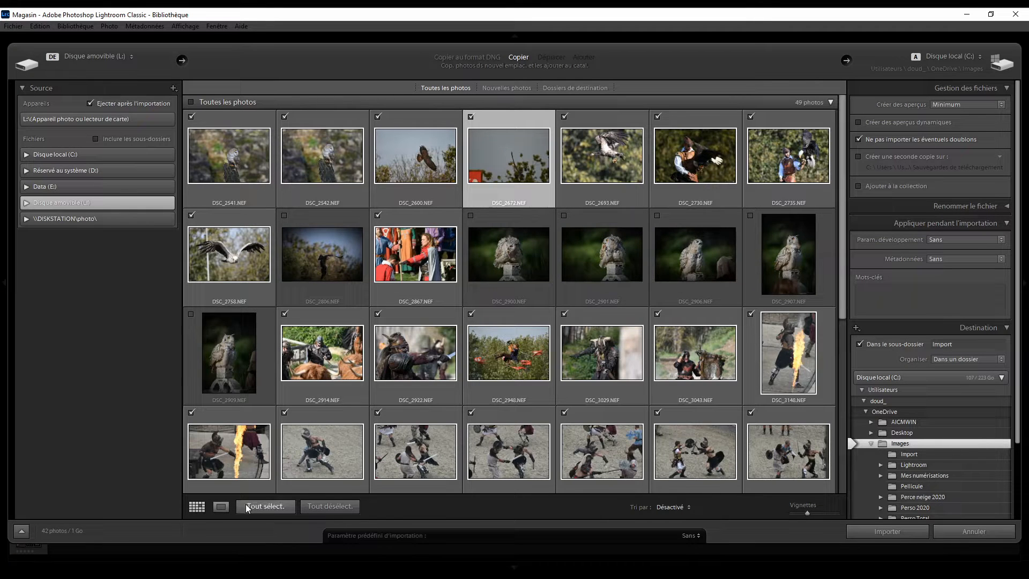
Try including and excluding all photos at once, ending with every photo included in the import
click(279, 506)
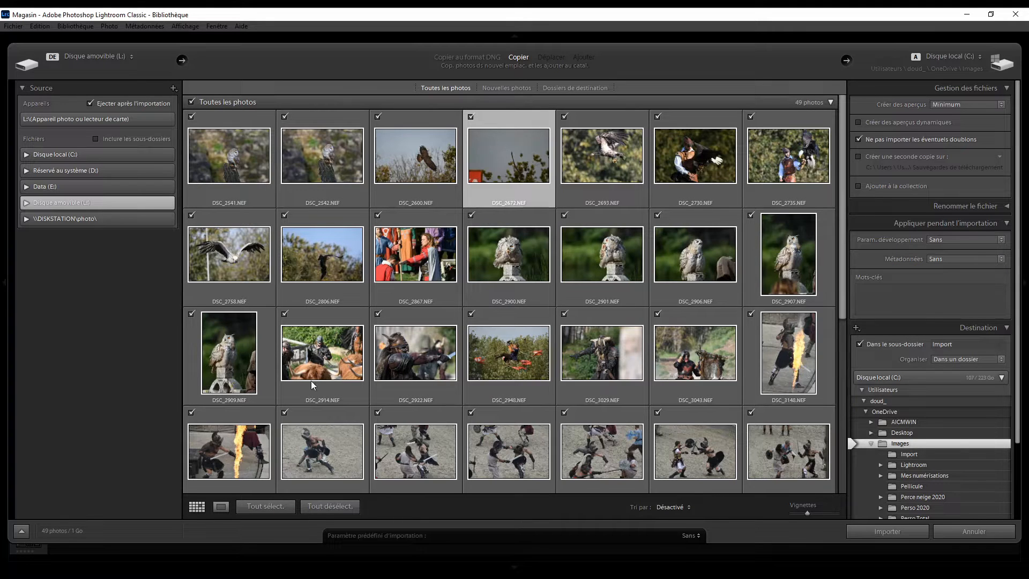
click(325, 507)
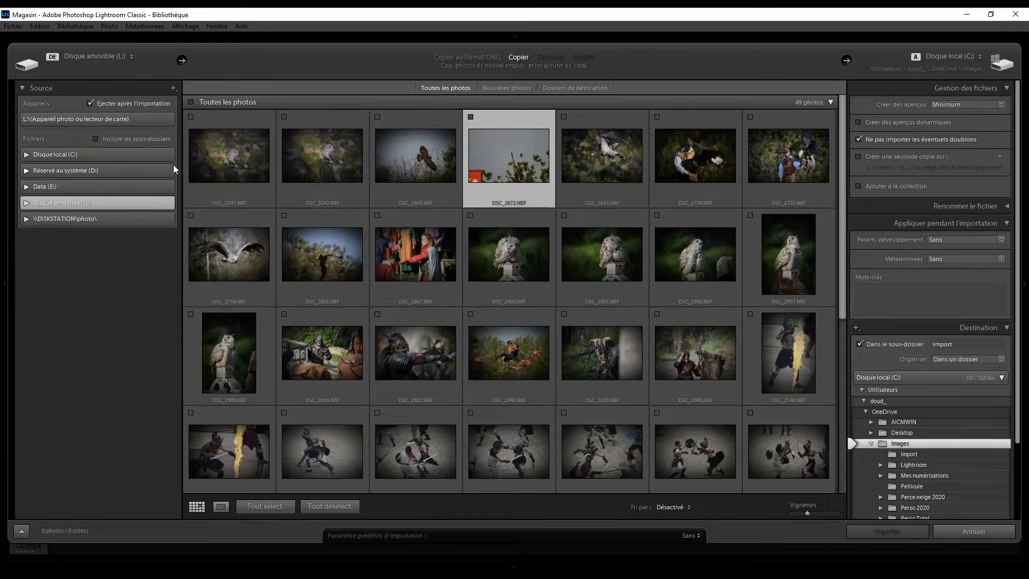
click(268, 507)
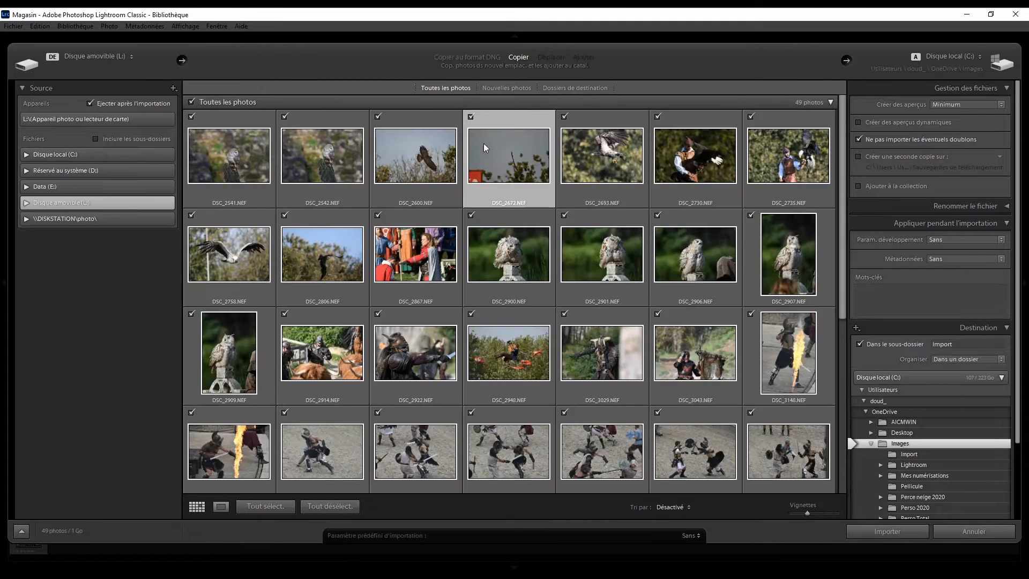
Exclude DSC_2806.NEF and the five owl photos from DSC_2900.NEF to DSC_2909.NEF from the import
click(310, 254)
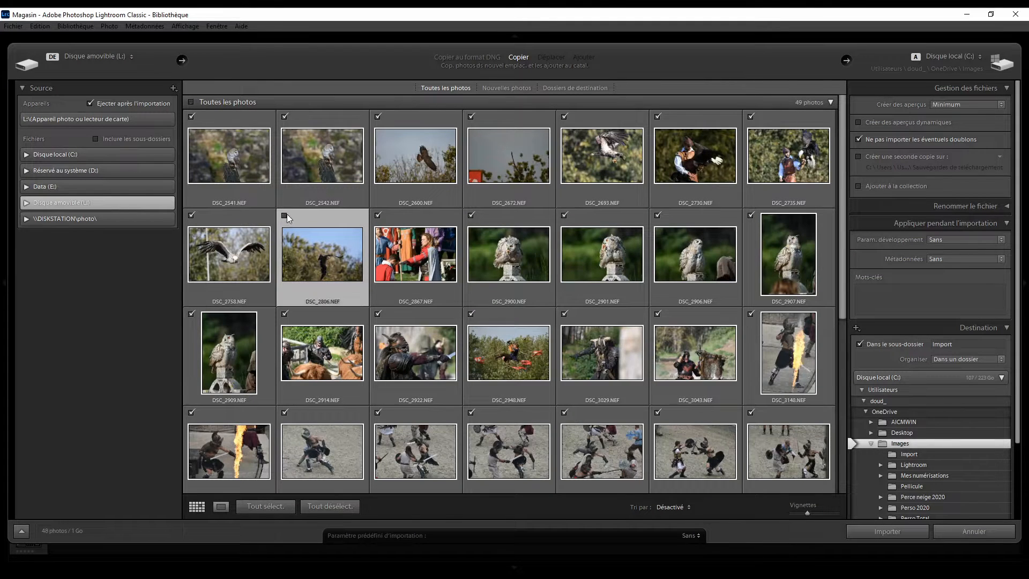
click(285, 214)
shift+click(197, 344)
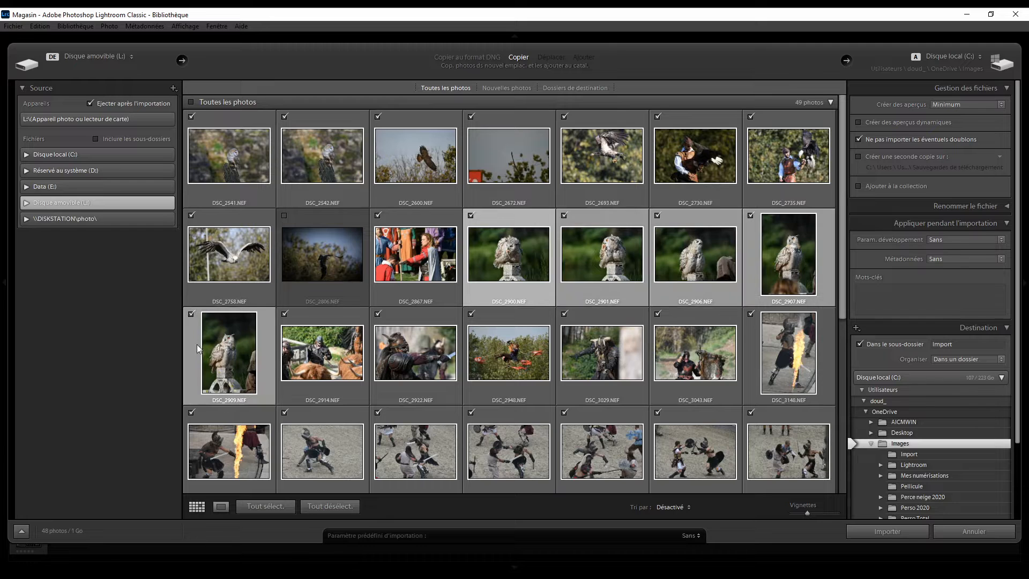
click(191, 315)
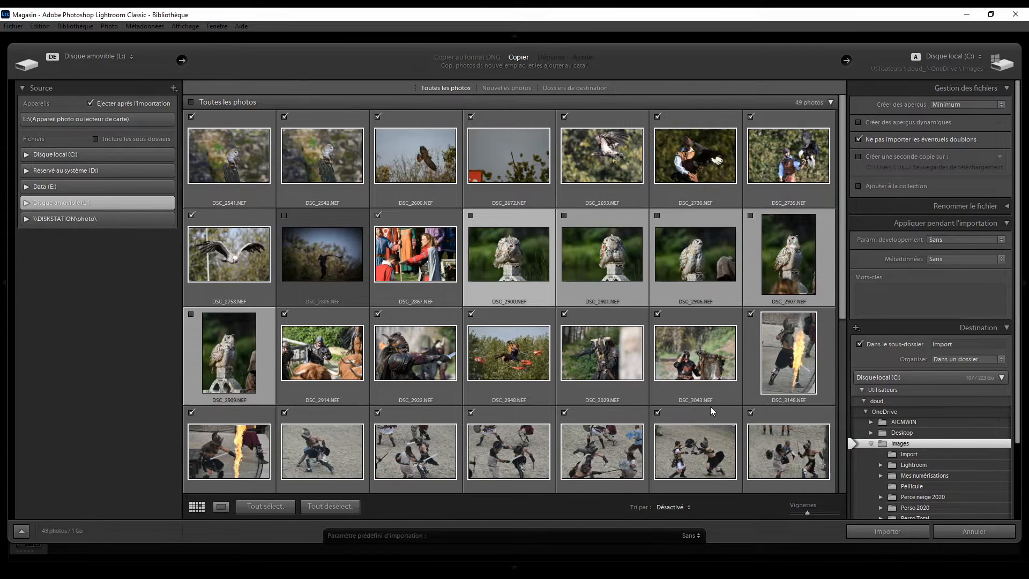
Exclude DSC_3745.NEF as well and import the remaining checked photos into the catalogue
scroll(712, 410, down, 5)
click(750, 301)
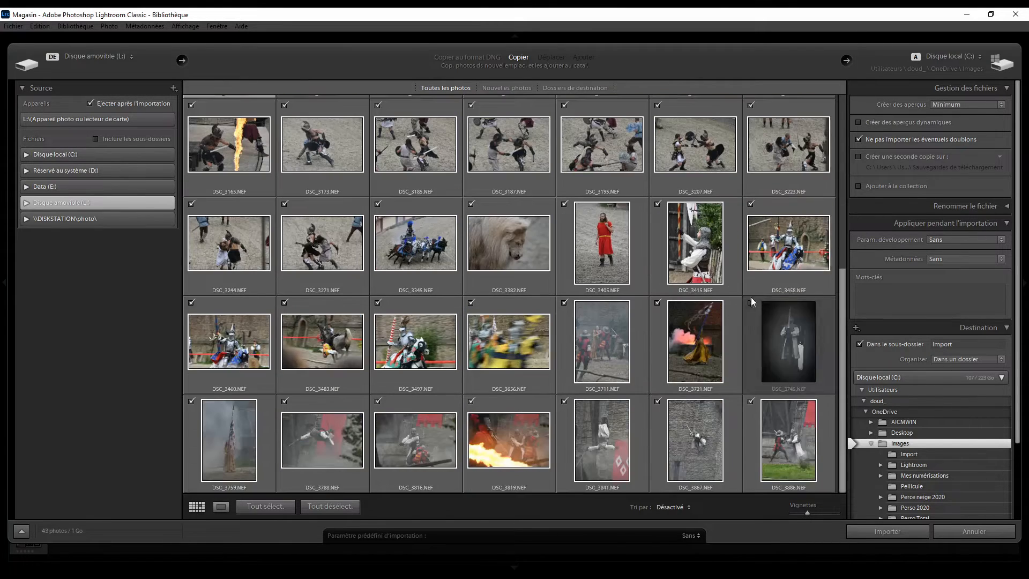
scroll(706, 297, up, 5)
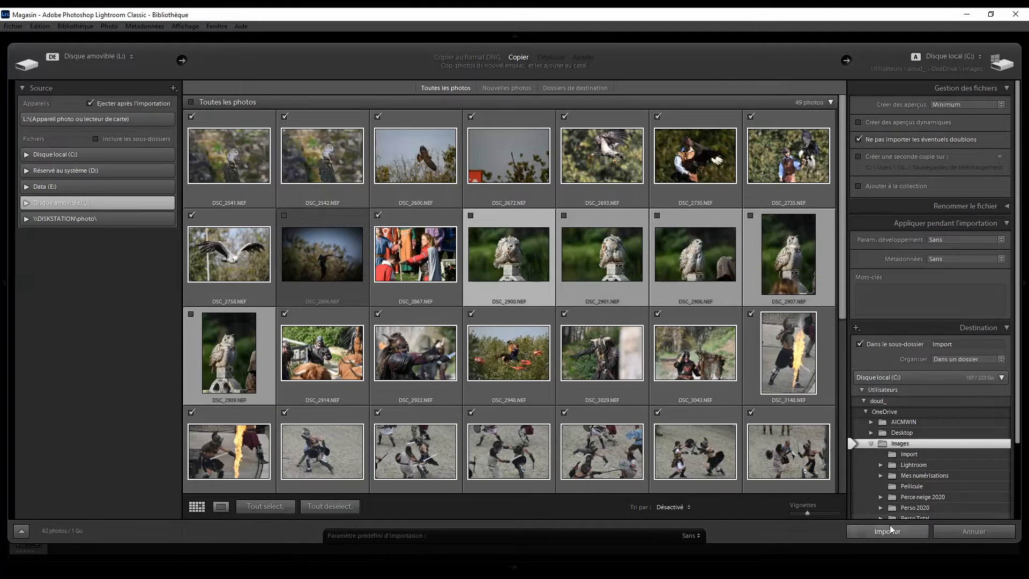
click(874, 532)
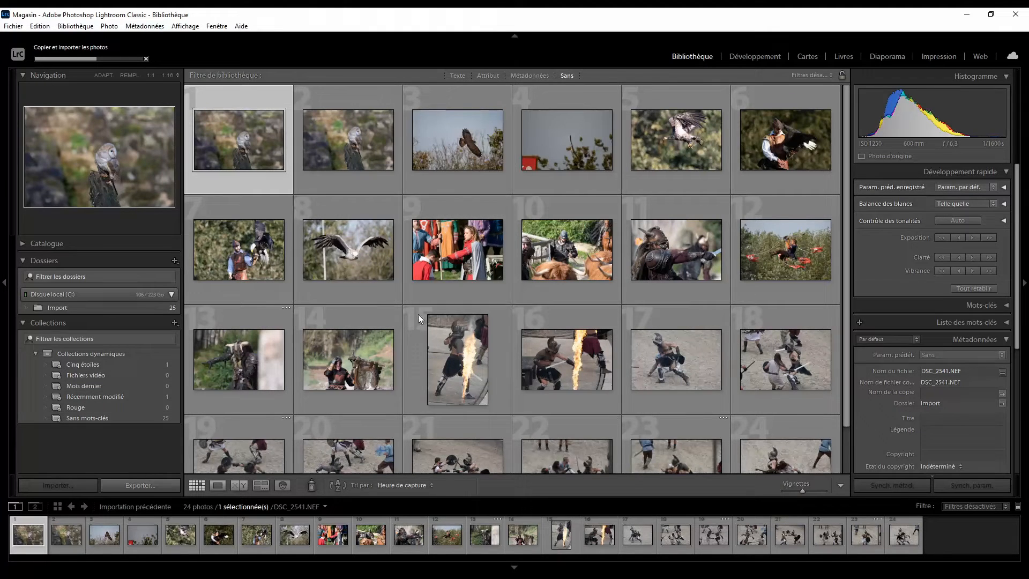
click(48, 59)
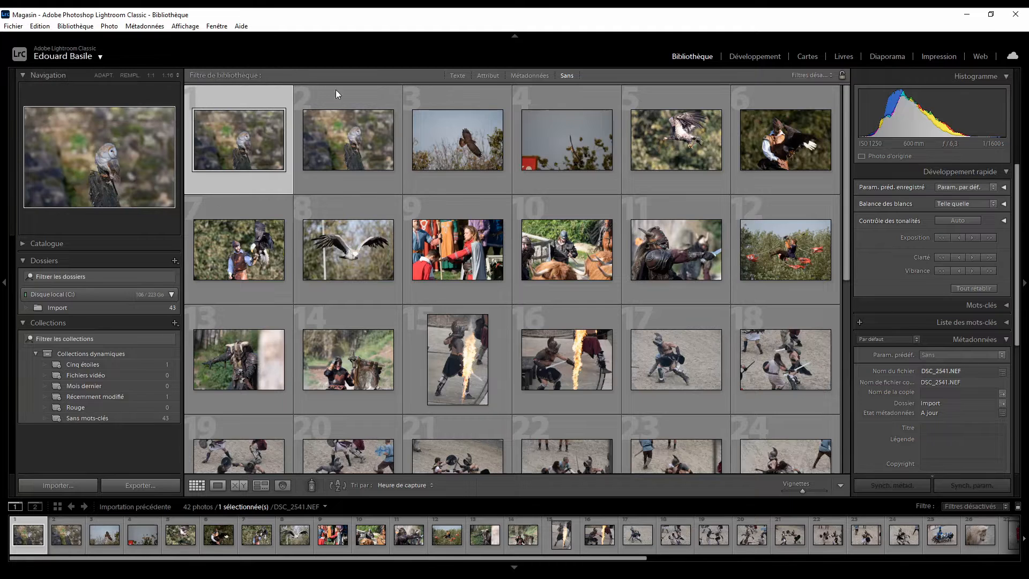
Look through the thumbnails of the newly imported photos in the library grid
scroll(632, 176, down, 6)
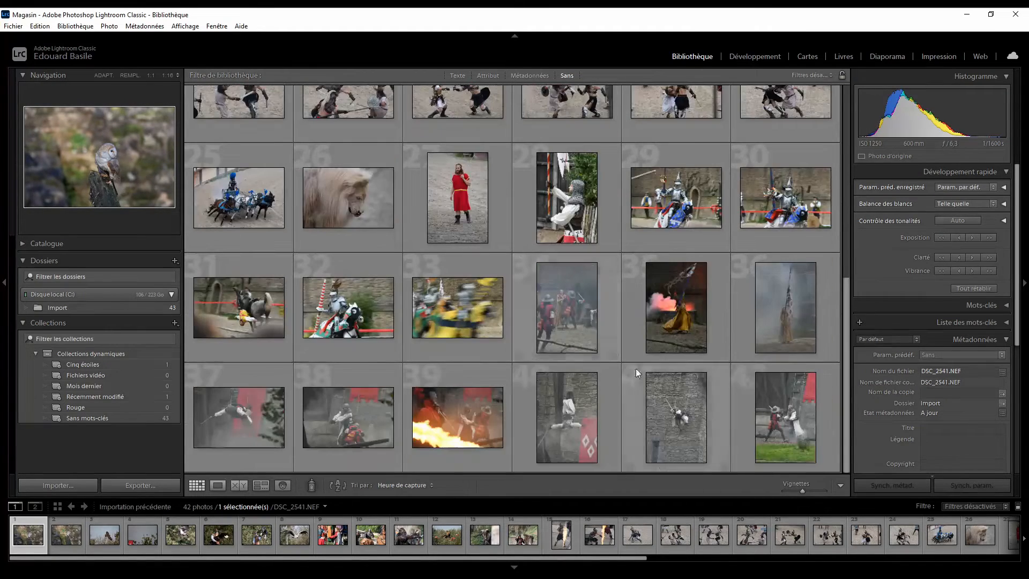
scroll(760, 393, up, 6)
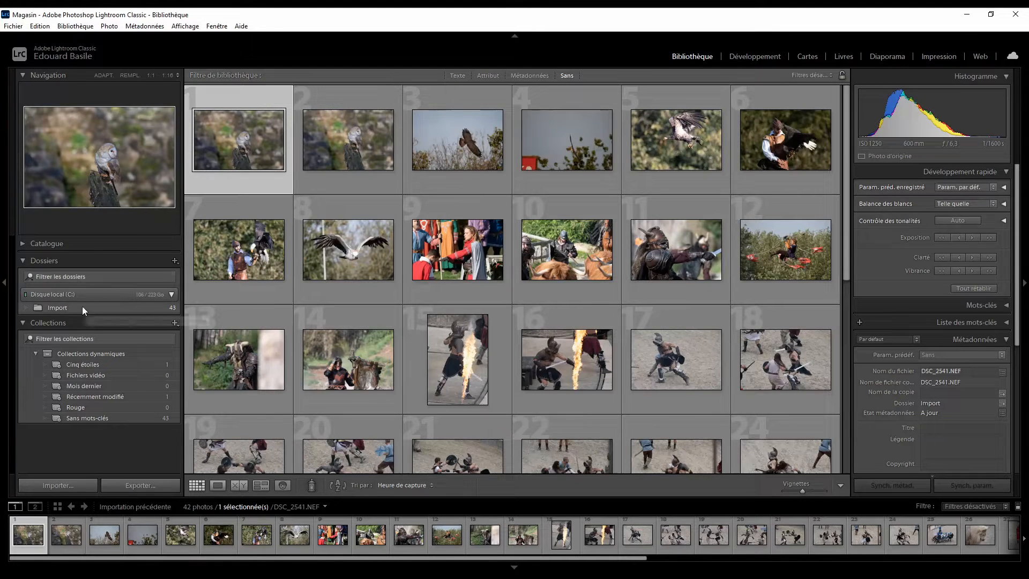
scroll(344, 289, down, 6)
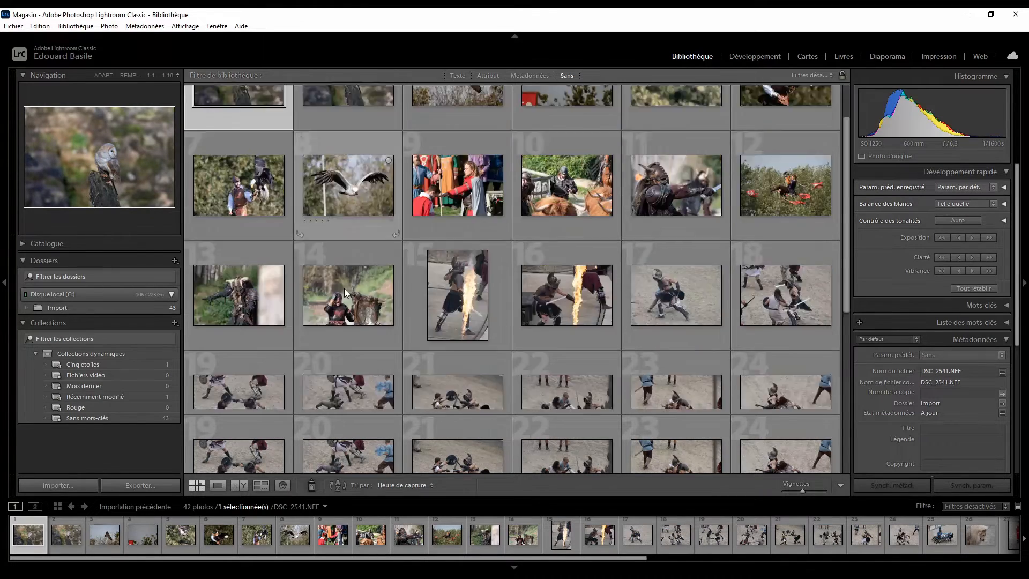
Display the Import folder and look through all of its photo thumbnails in the library grid
scroll(344, 288, up, 5)
scroll(344, 288, up, 2)
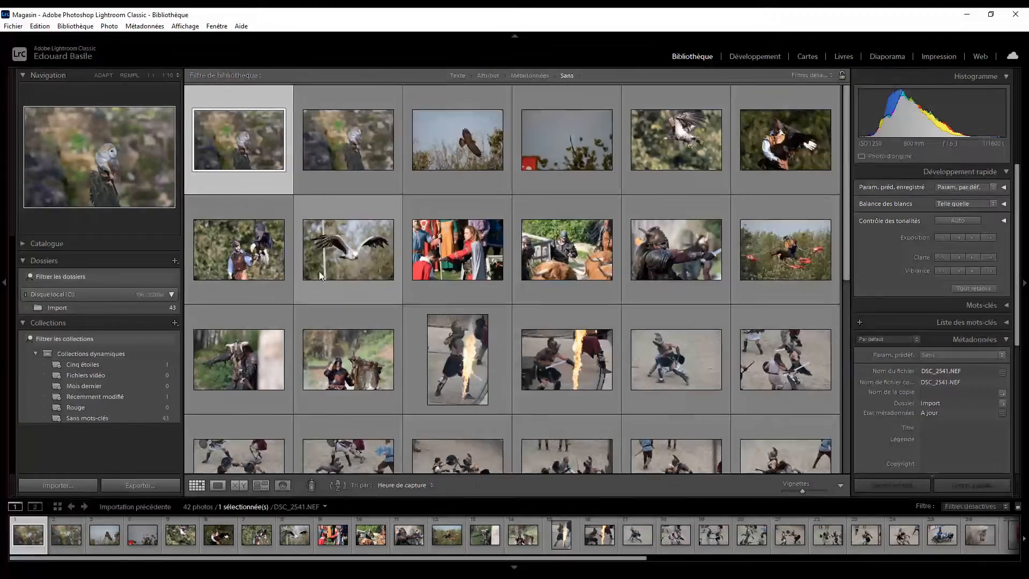
click(68, 306)
scroll(388, 272, down, 6)
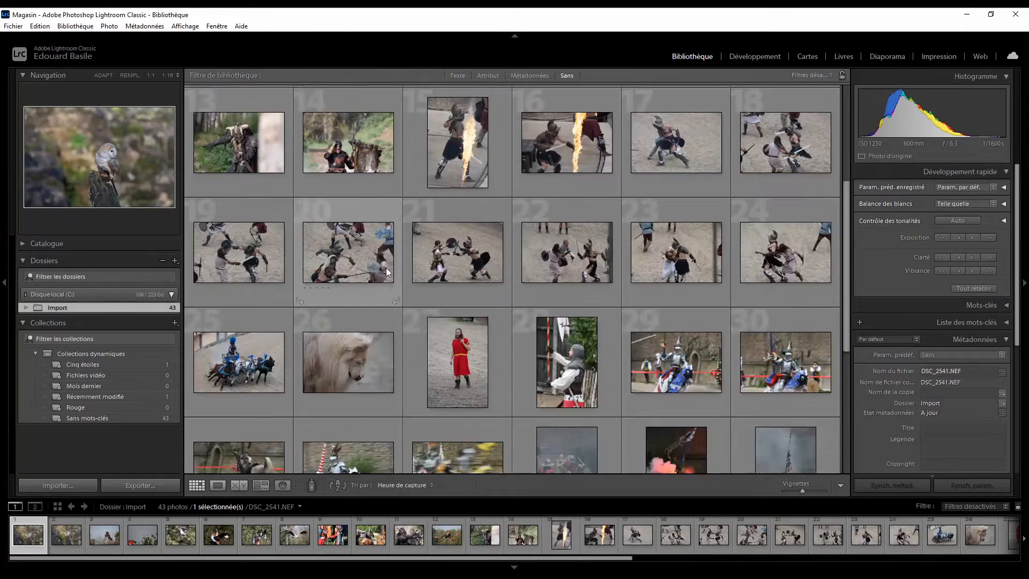
scroll(386, 271, up, 6)
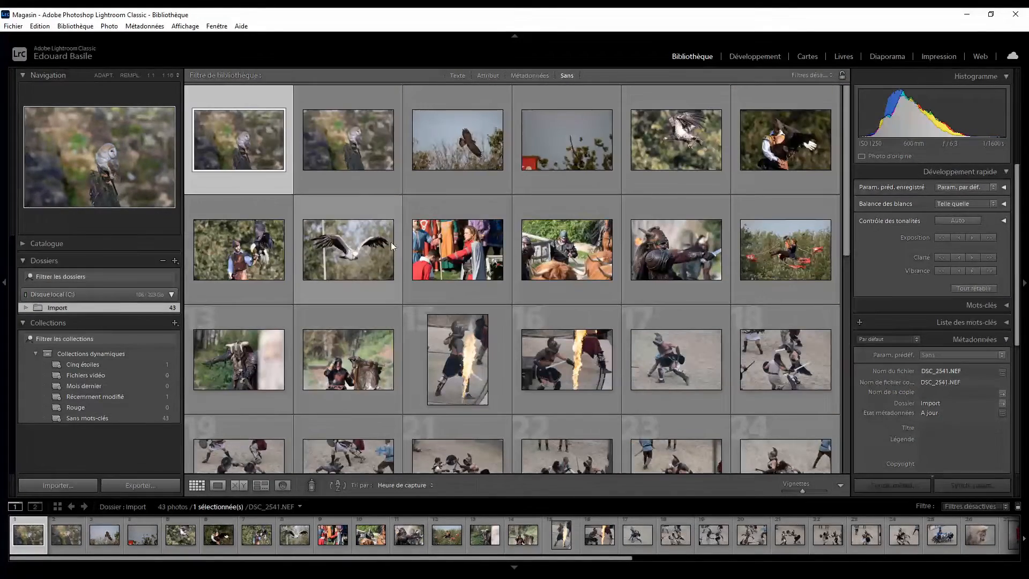
scroll(571, 376, down, 5)
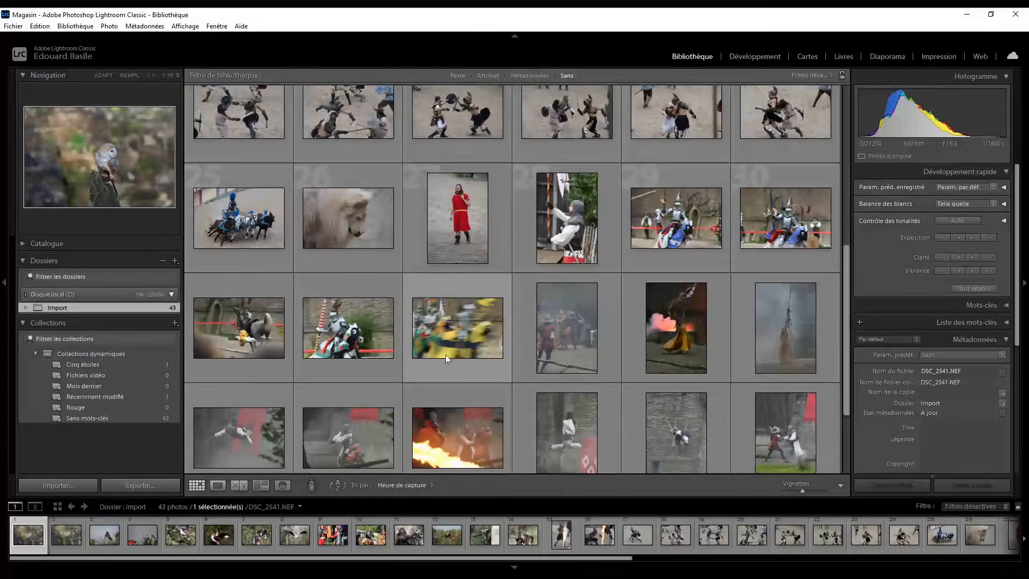
scroll(439, 355, down, 2)
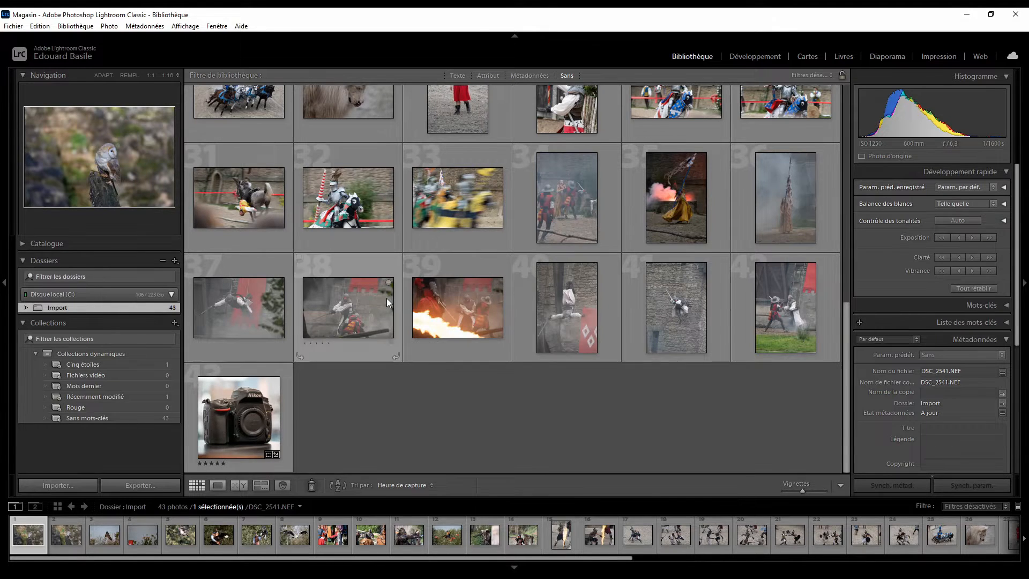
scroll(387, 298, up, 3)
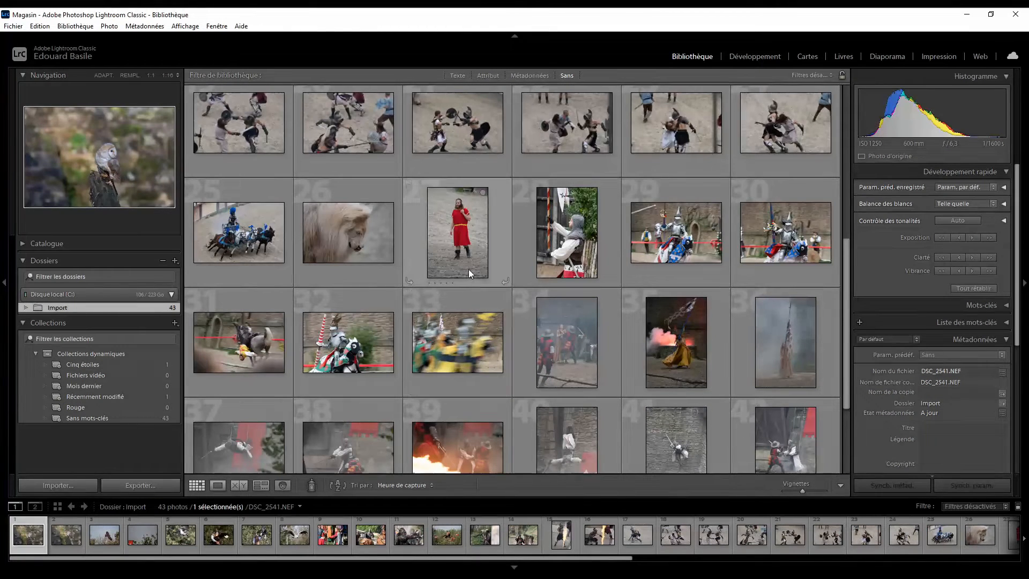
scroll(466, 271, down, 3)
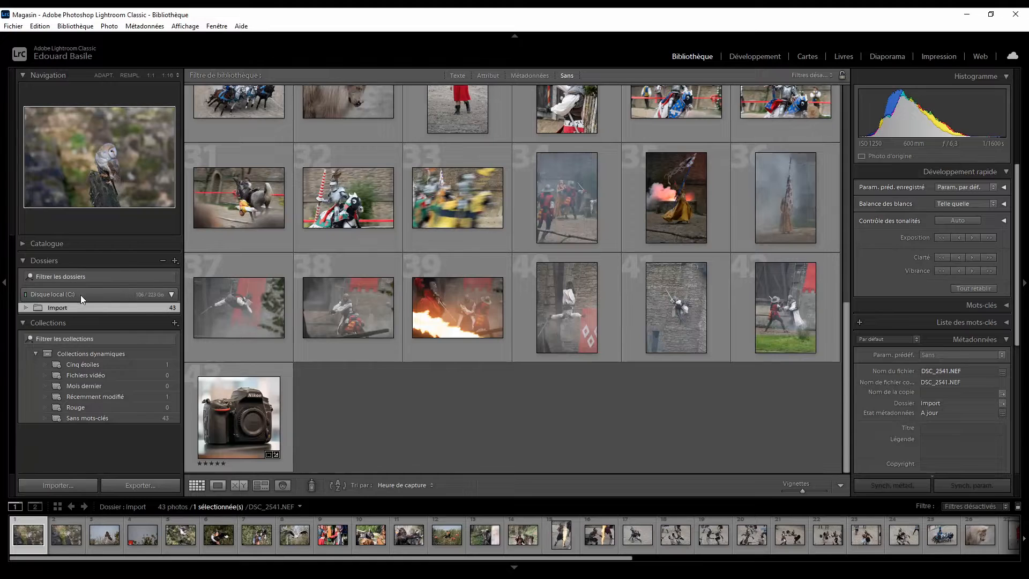
Create a subfolder named "Puy du fou" inside the Import folder and expand Import to show it
click(175, 261)
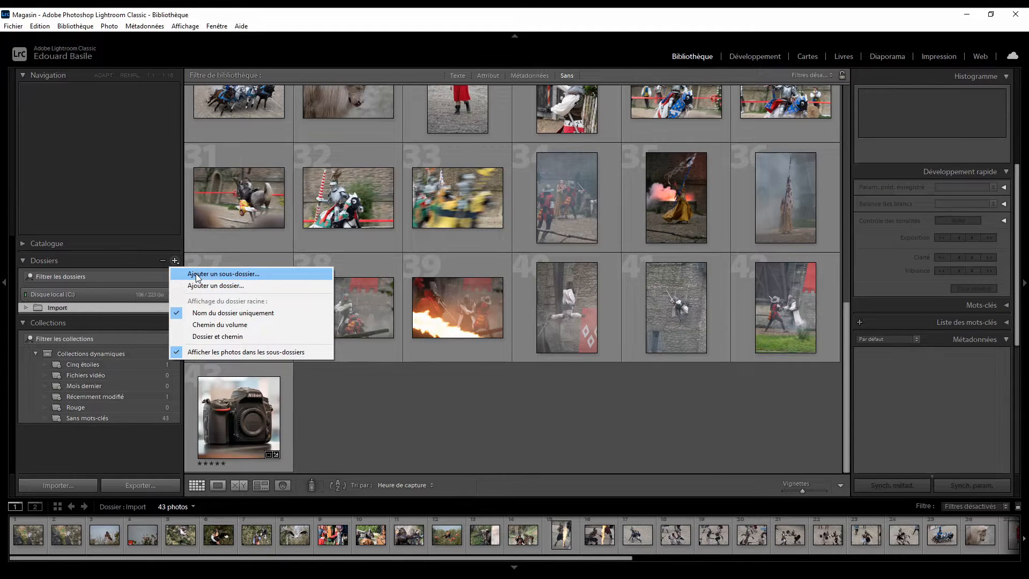
click(197, 273)
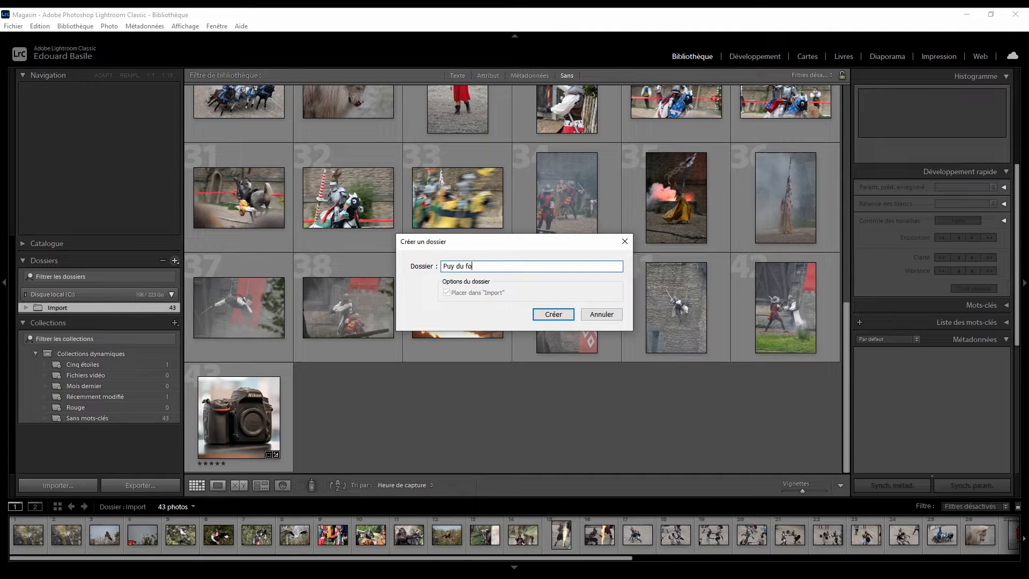
click(552, 314)
click(24, 306)
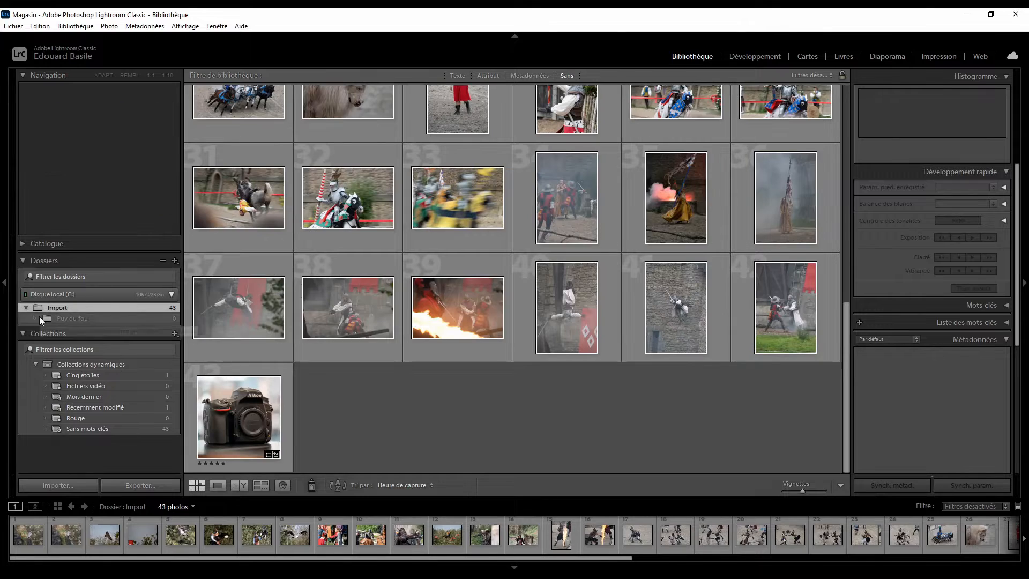
Create a "Photos produit" subfolder in Import and move the camera photo DSC09080.ARW into it on disk
click(175, 261)
click(196, 272)
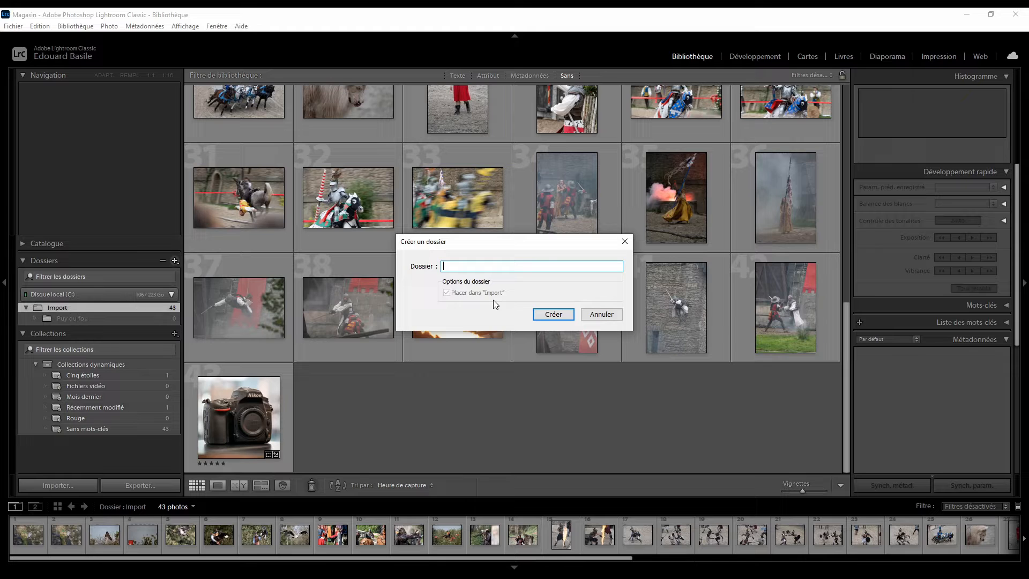
text(Photos produit)
click(551, 315)
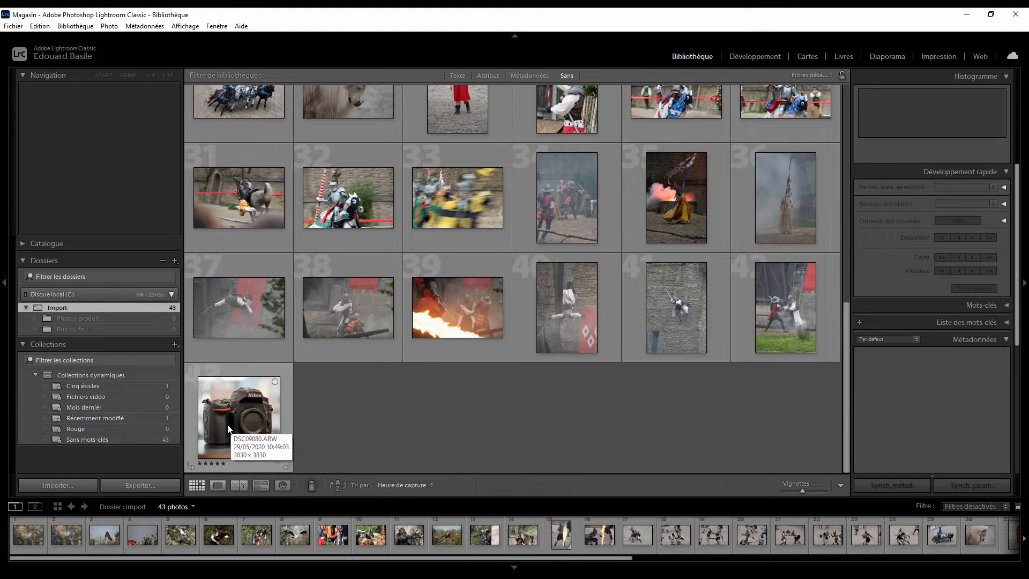
drag(237, 422, 91, 321)
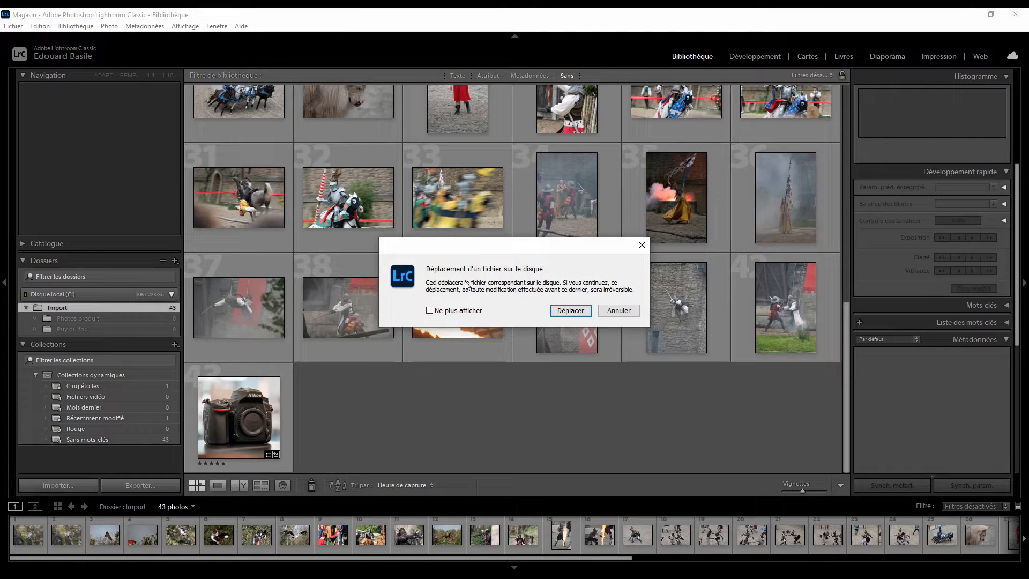
click(565, 311)
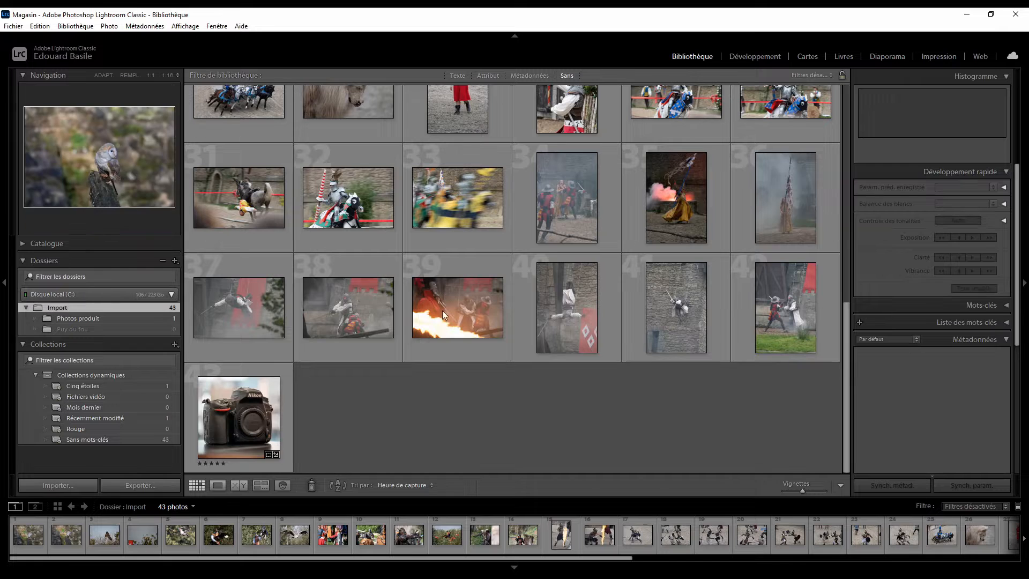
Move all the photos from DSC_2541.NEF to DSC_3886.NEF into the Puy du fou folder, turning off further file-move warnings
click(789, 316)
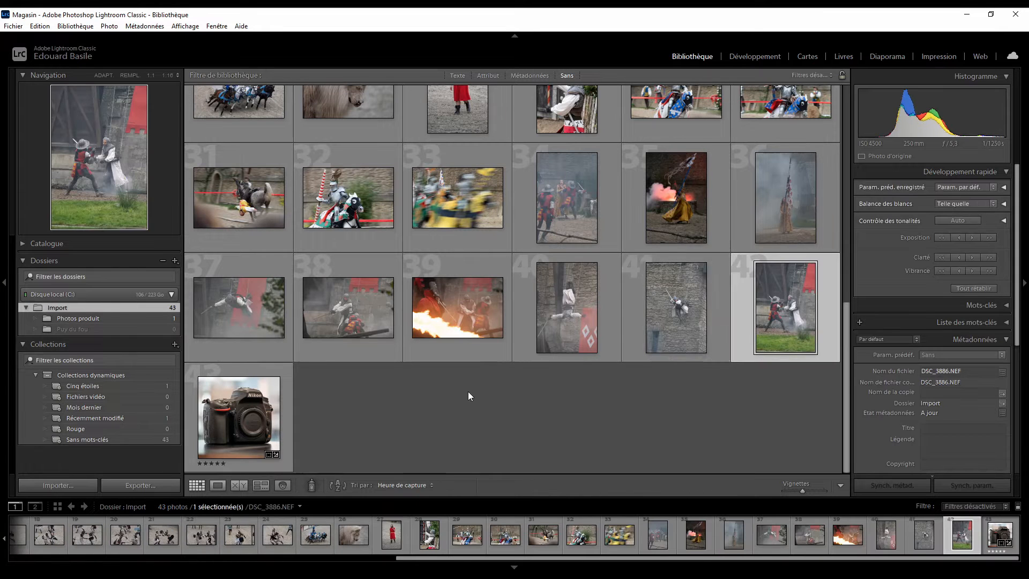
scroll(468, 392, up, 8)
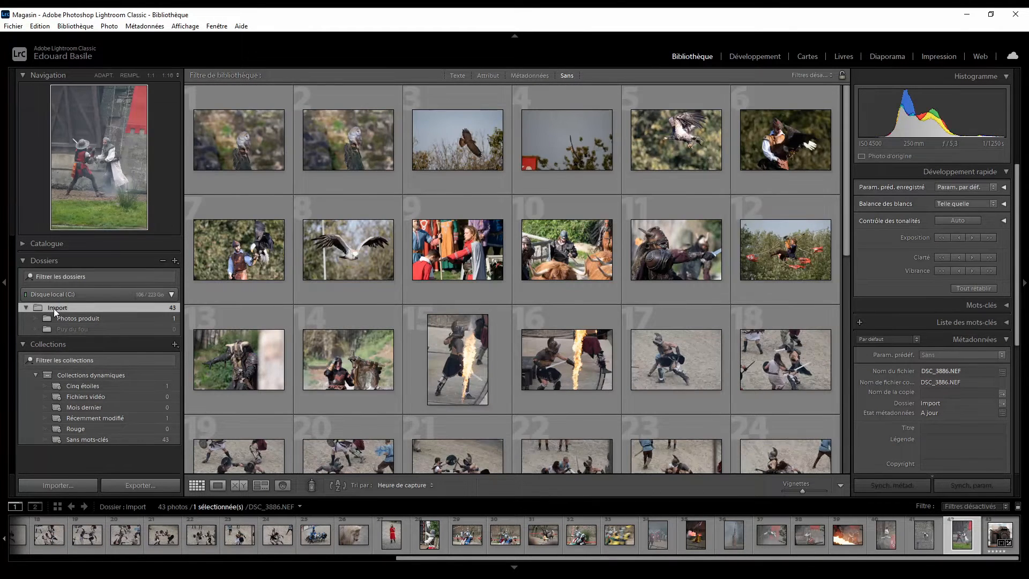
shift+click(215, 148)
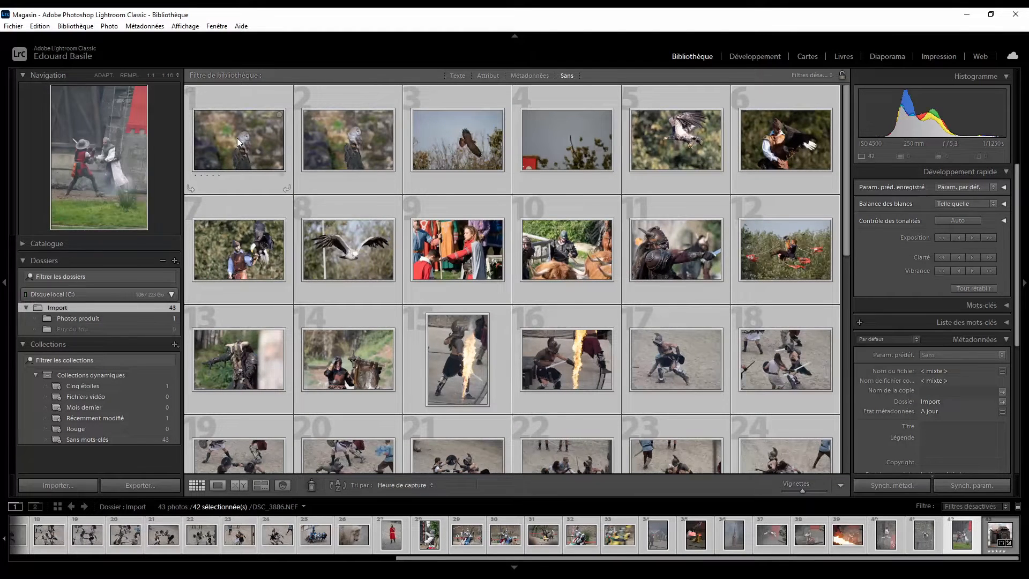
drag(239, 142, 104, 326)
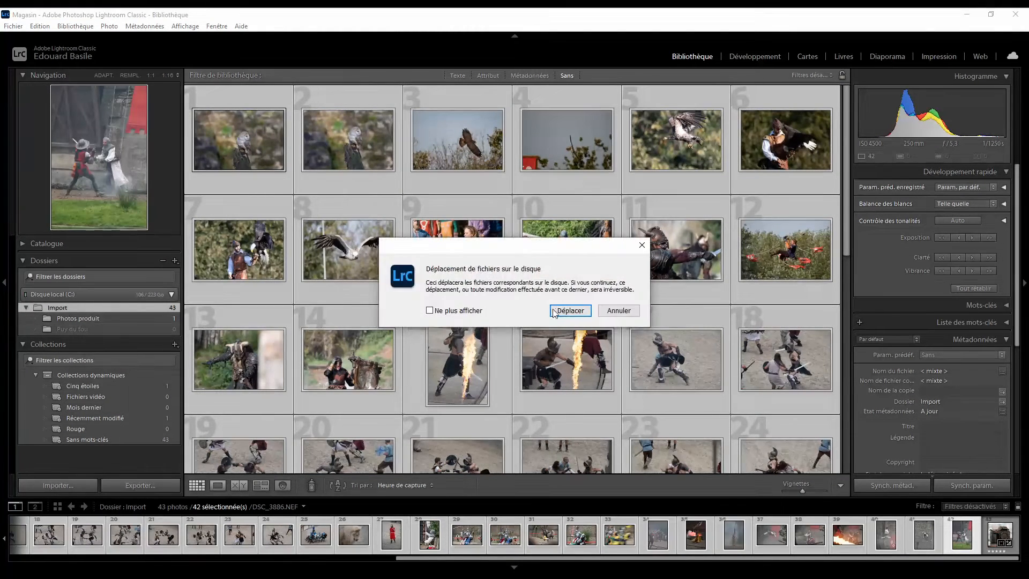
click(449, 311)
click(569, 311)
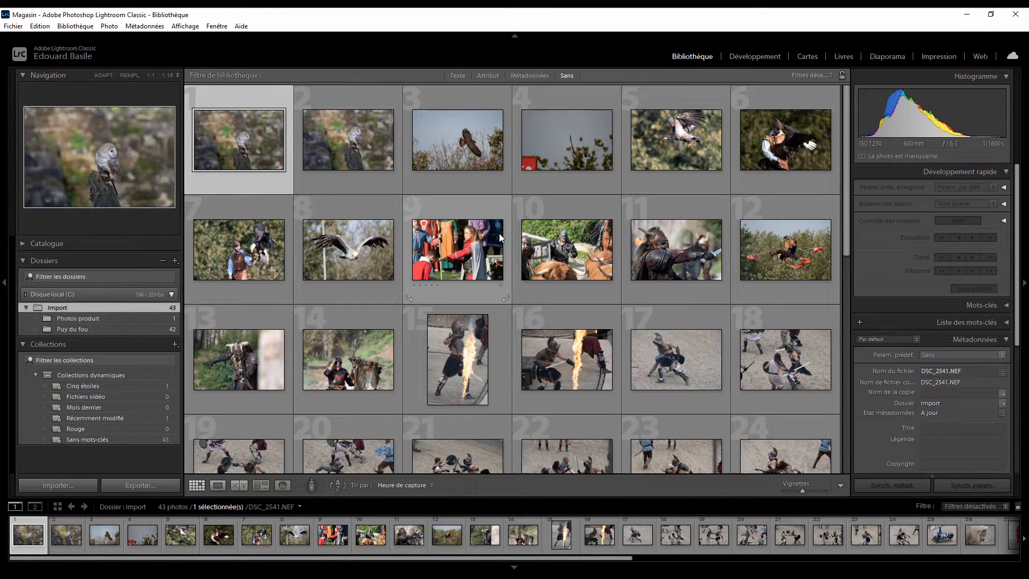
Check the contents of the Photos produit folder and look through the photos in the Puy du fou folder
click(81, 318)
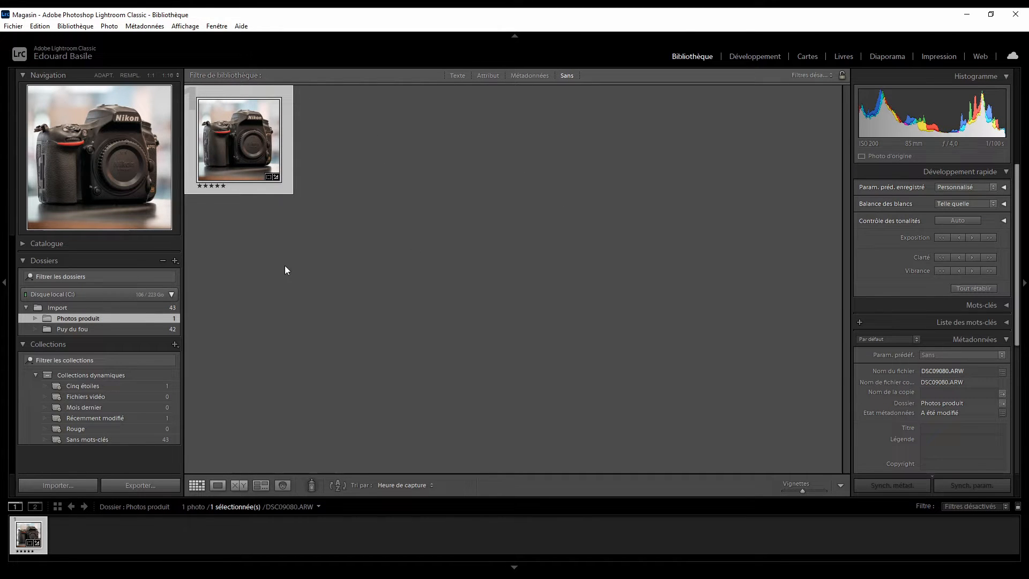
click(65, 331)
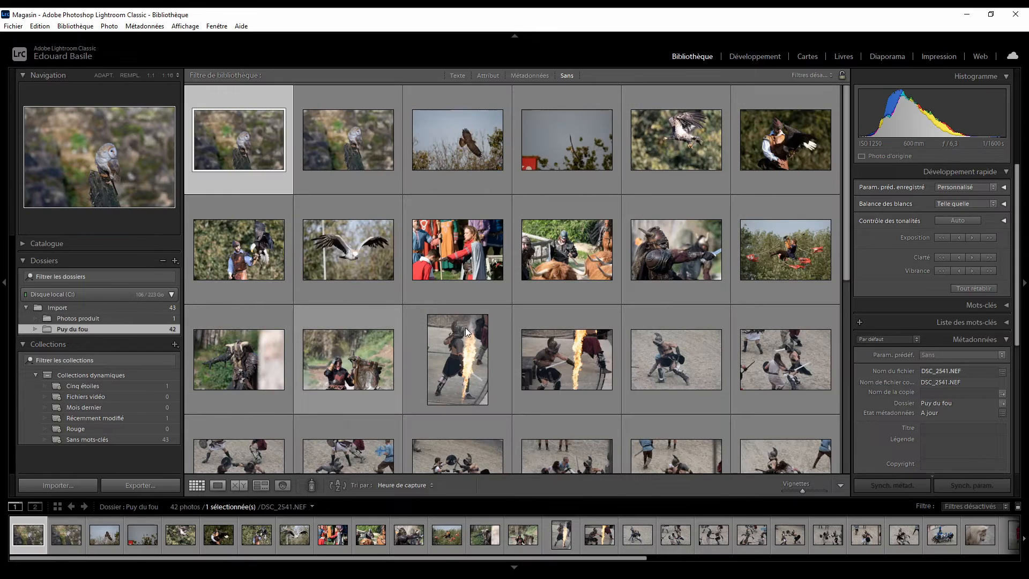
scroll(503, 337, down, 5)
scroll(534, 348, down, 2)
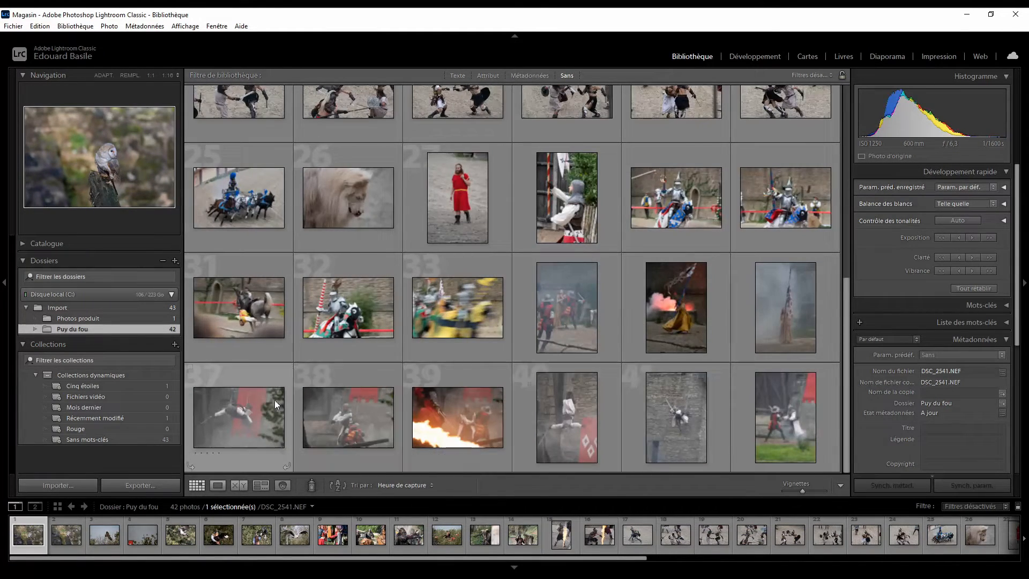
scroll(249, 422, up, 6)
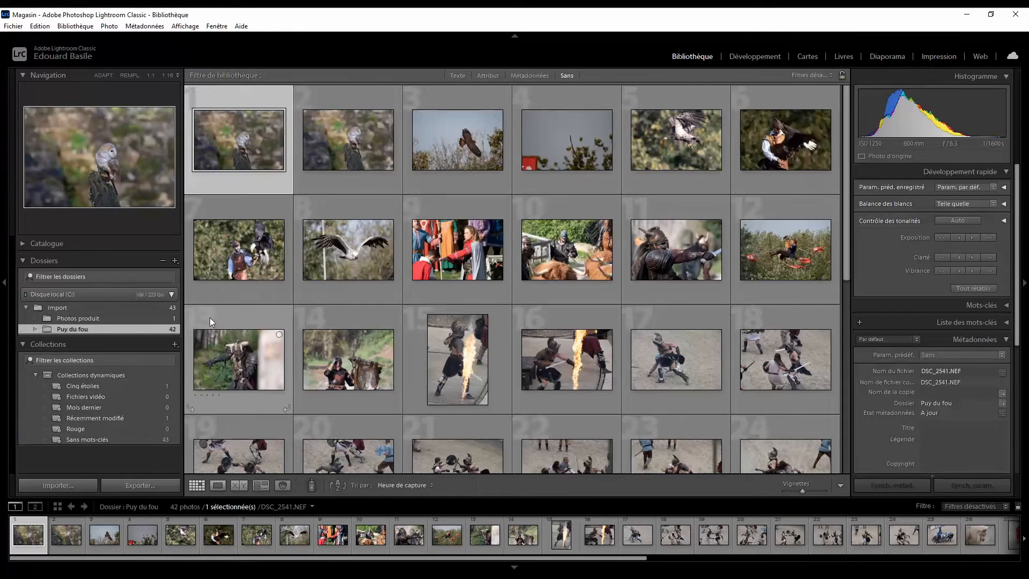
Review the actions available for the Photos produit folder, then display the Puy du fou folder again
right_click(75, 320)
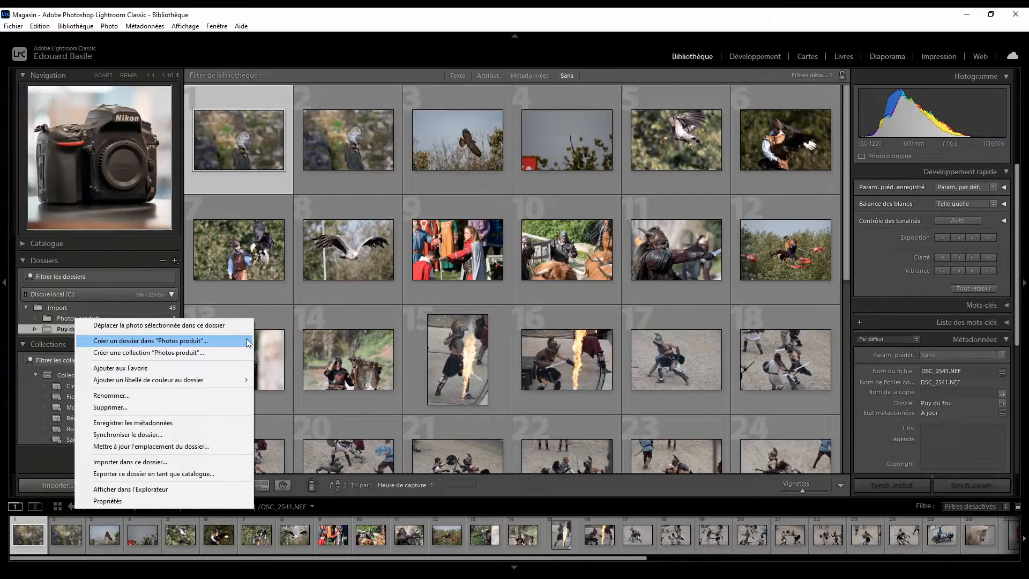
click(62, 317)
click(82, 329)
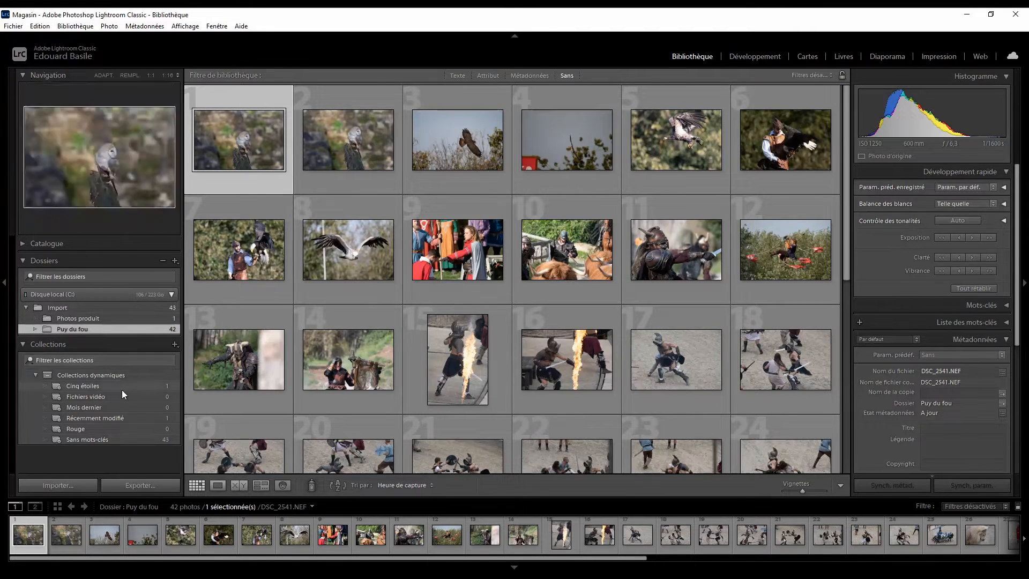
Set up a new dynamic collection named "1 étoile" with the rule Note "est" one star
click(175, 344)
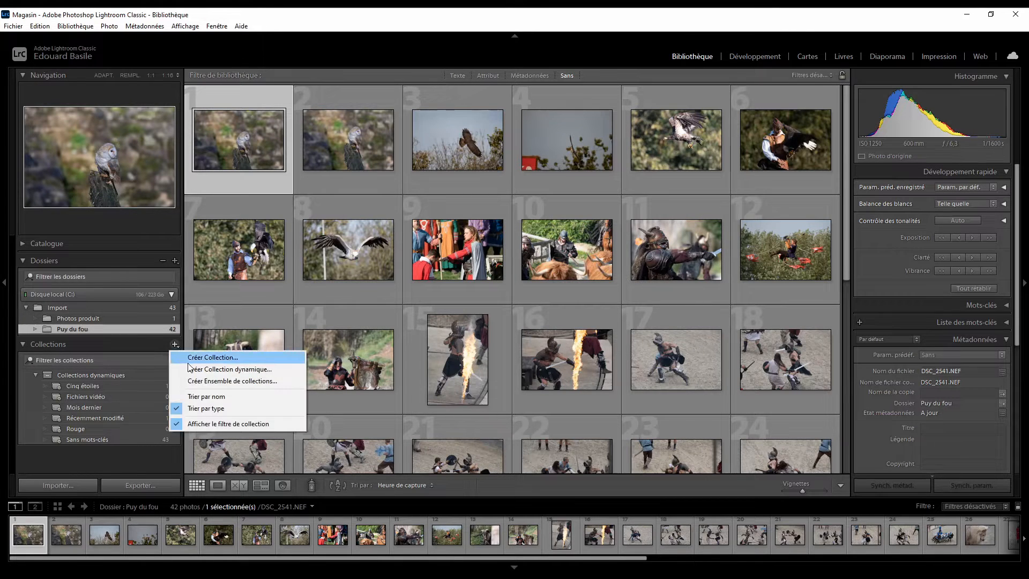
click(236, 369)
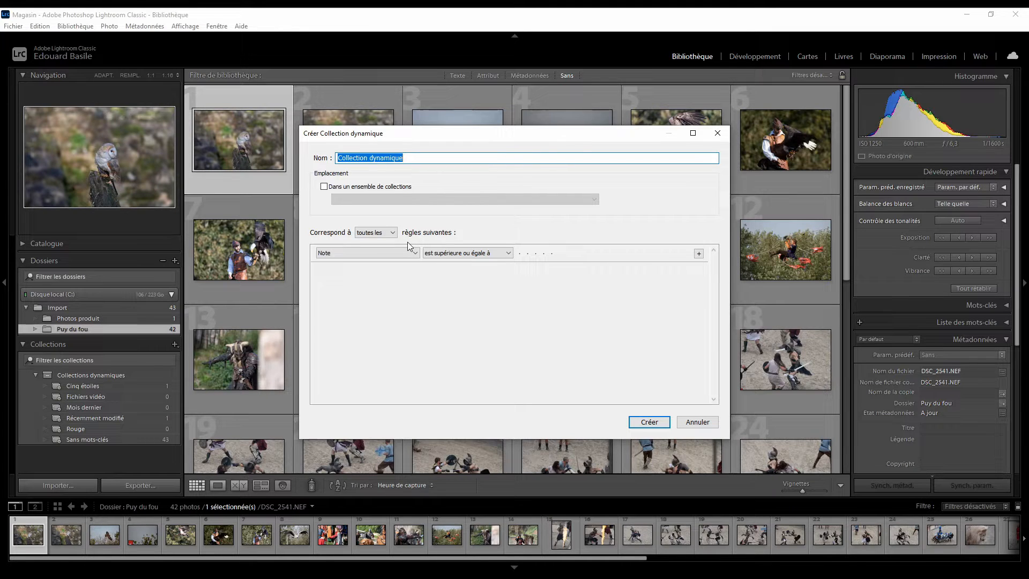
text(1 étoile)
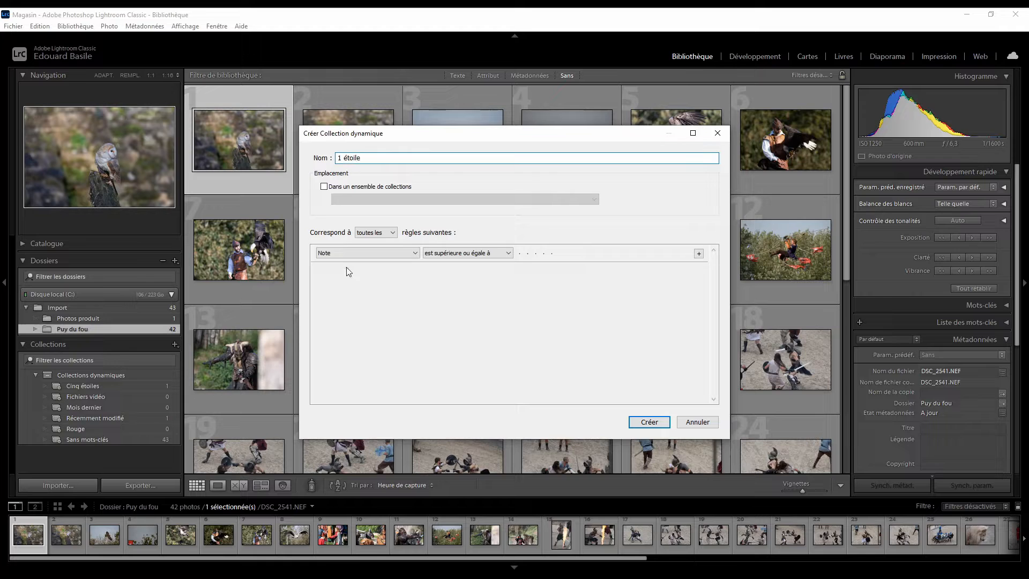
click(428, 252)
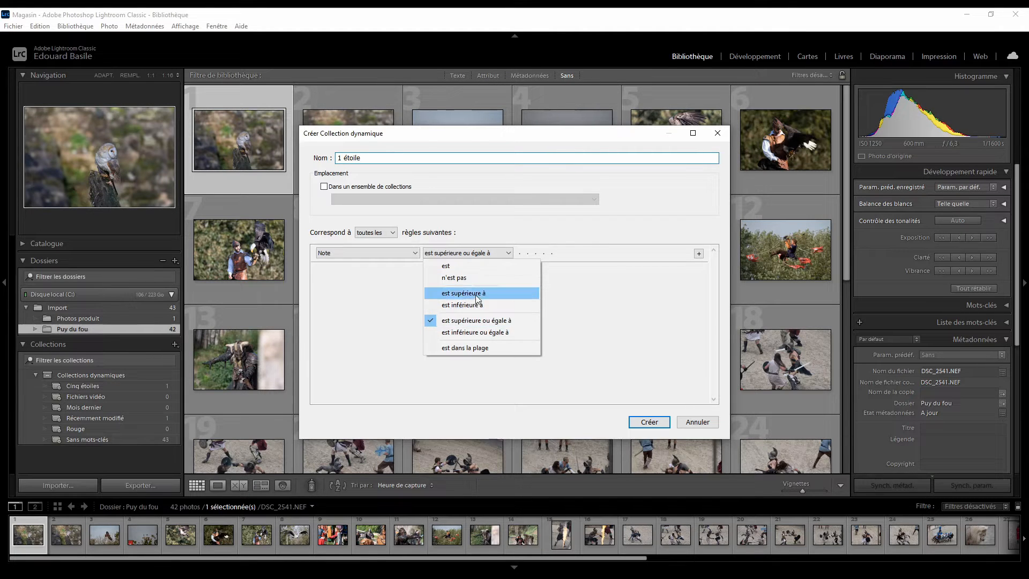
click(456, 266)
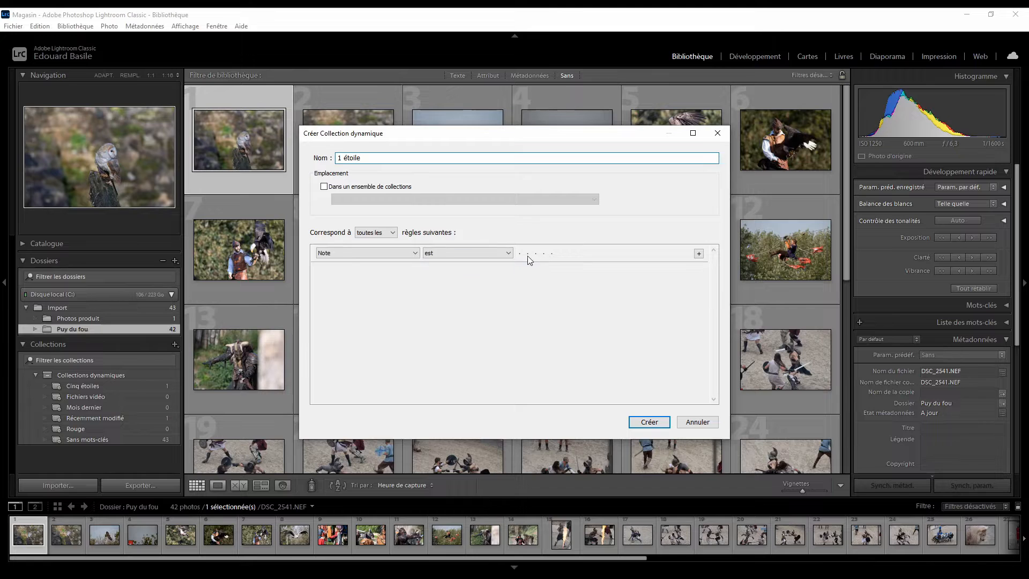
click(519, 253)
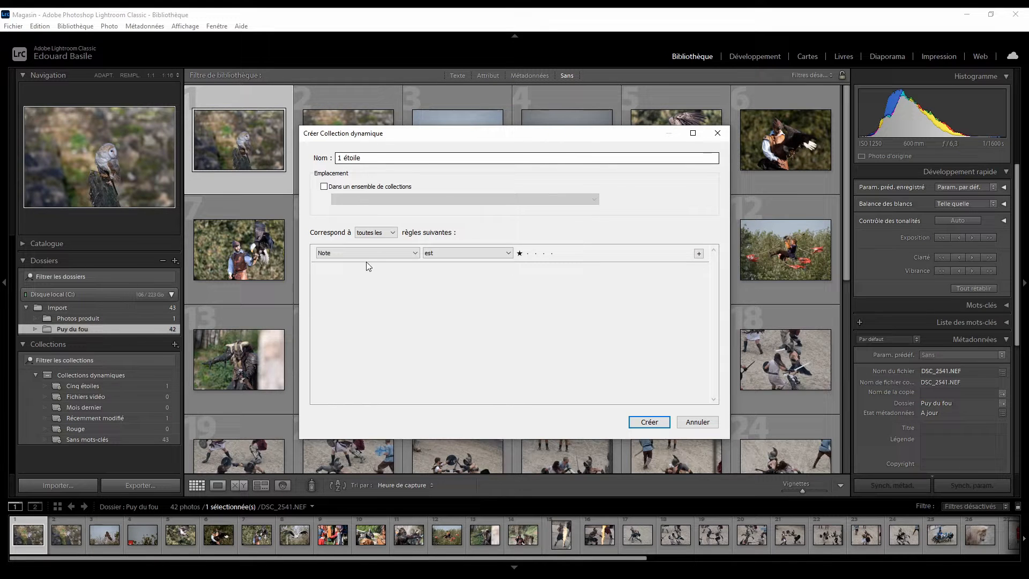
Review the available rule criteria and comparison operators for the Note rule, then create the "1 étoile" dynamic collection
click(345, 255)
click(465, 256)
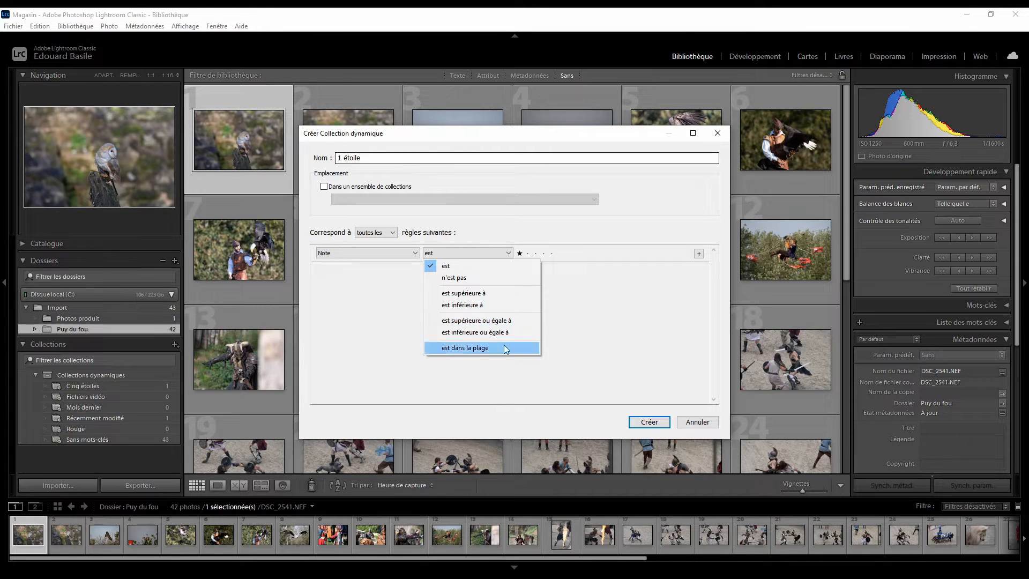
click(397, 284)
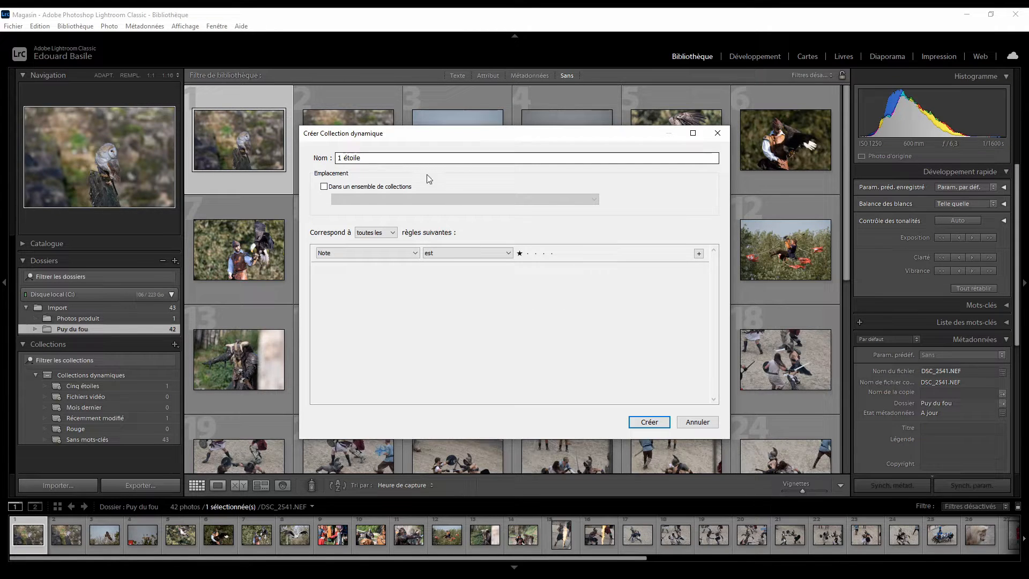
click(407, 255)
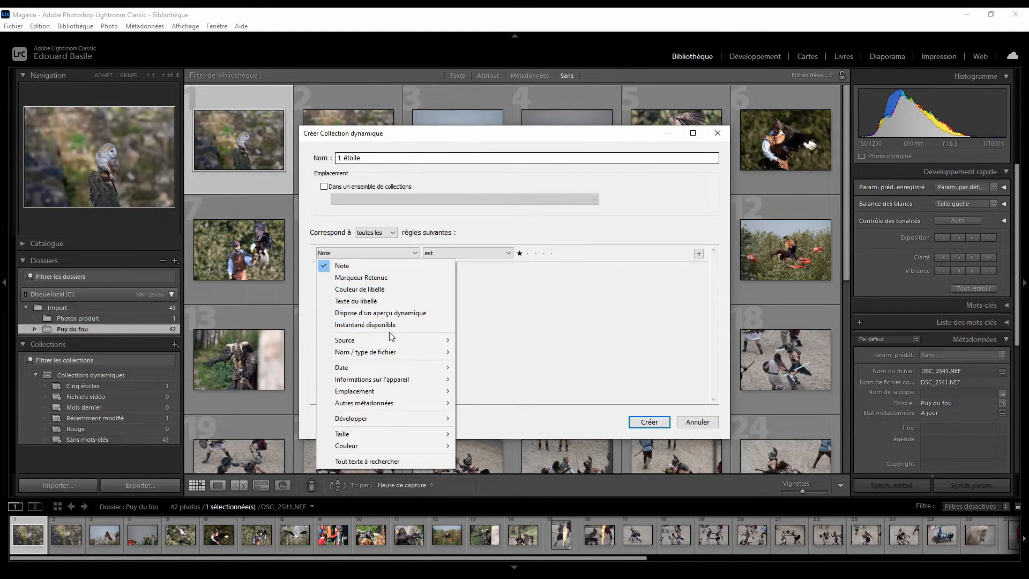
click(448, 250)
click(449, 252)
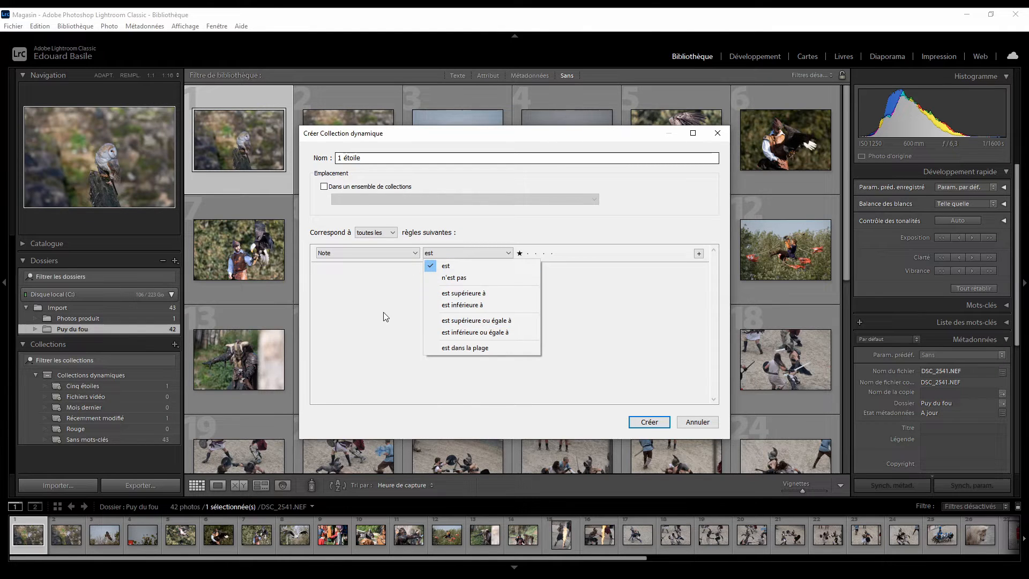
click(400, 306)
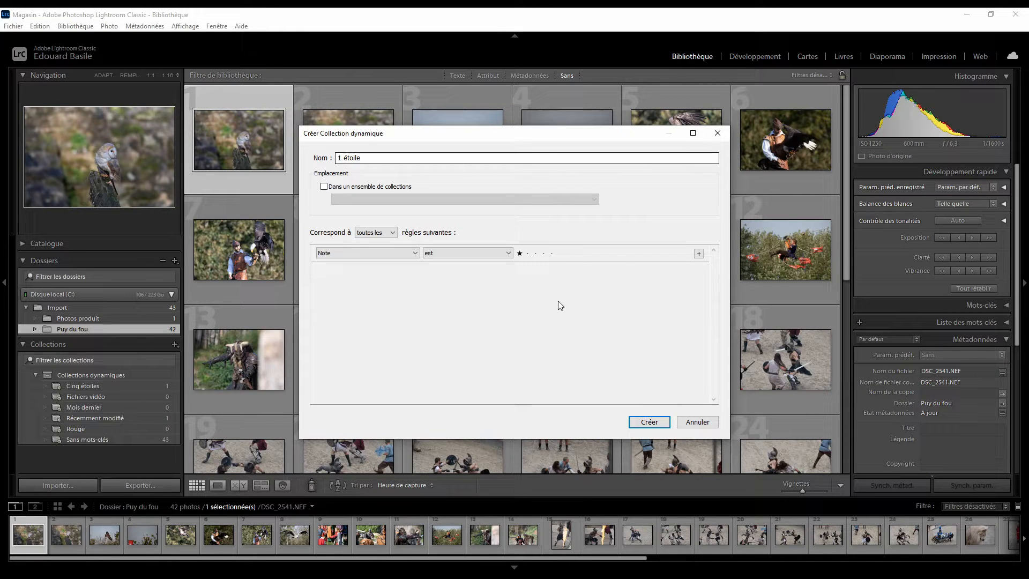
click(650, 423)
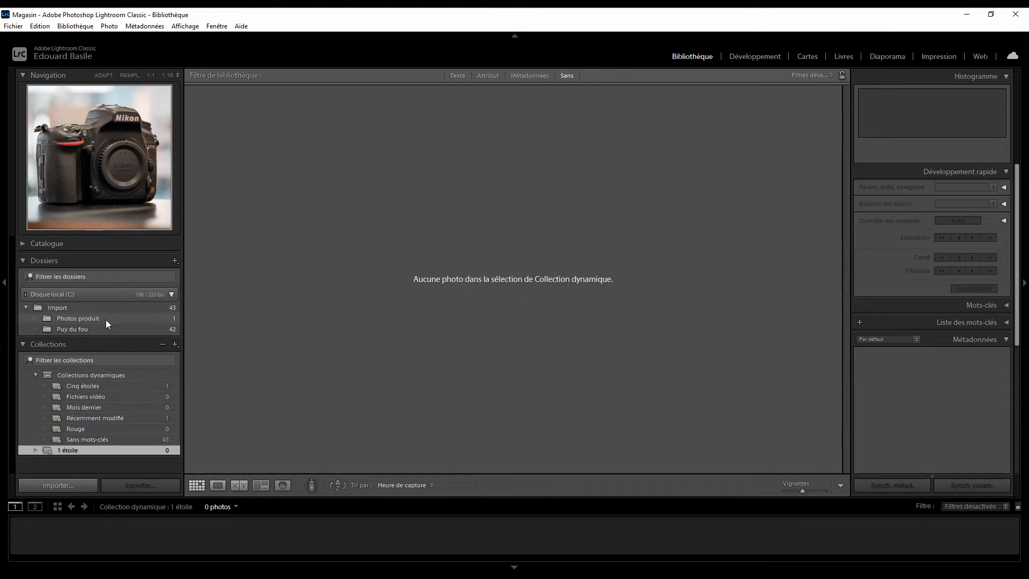
Rate the first photo in the Puy du fou folder one star, then display the 1 étoile collection
click(80, 329)
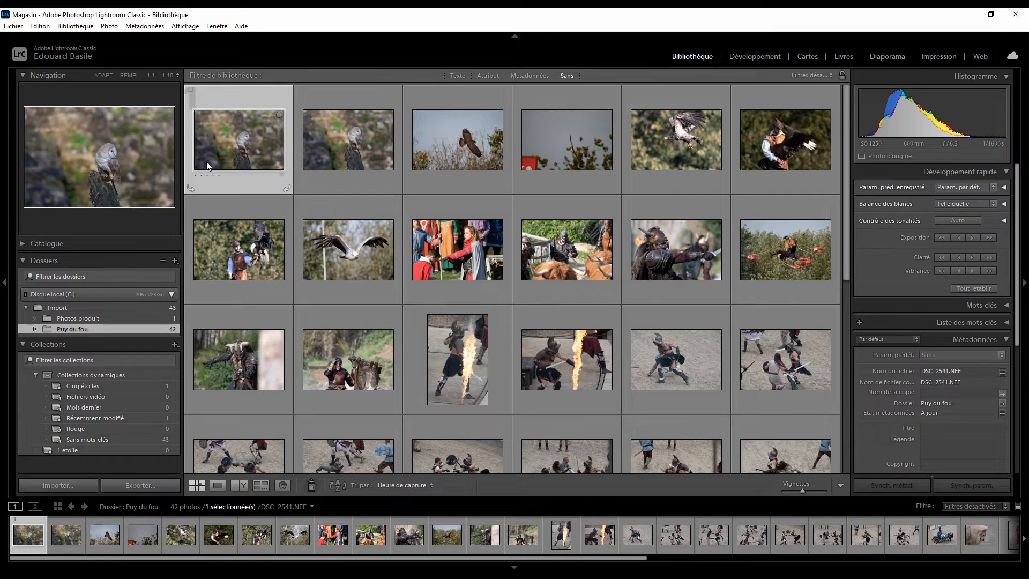
click(196, 176)
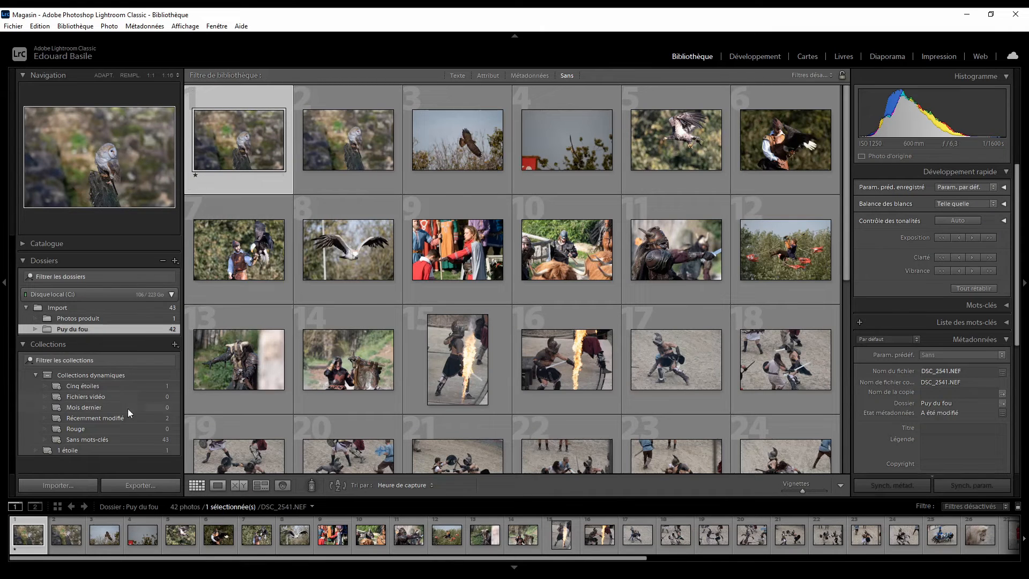
click(84, 449)
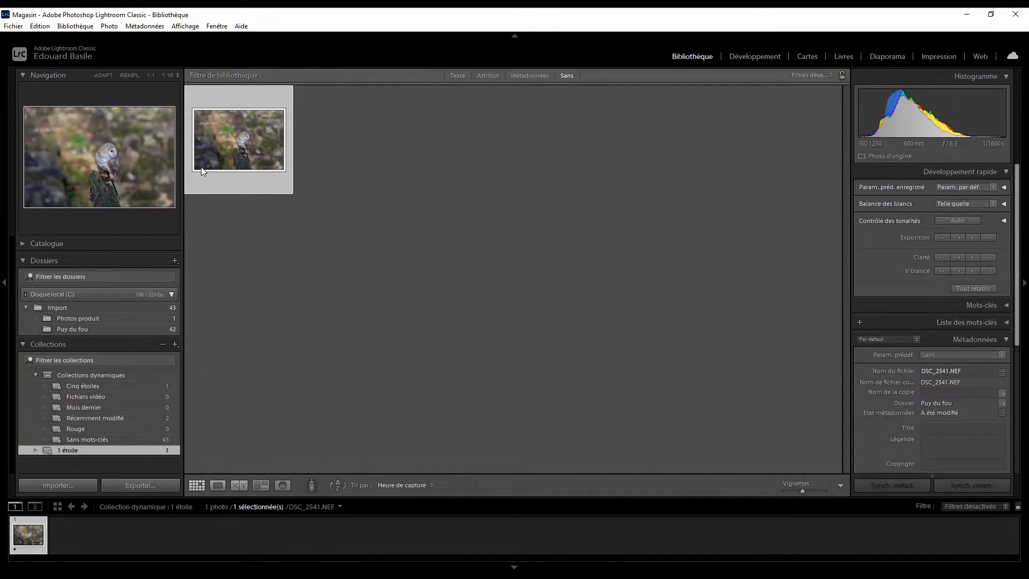
Return to the Puy du fou folder and rate the third photo, the bird in flight, one star
click(97, 327)
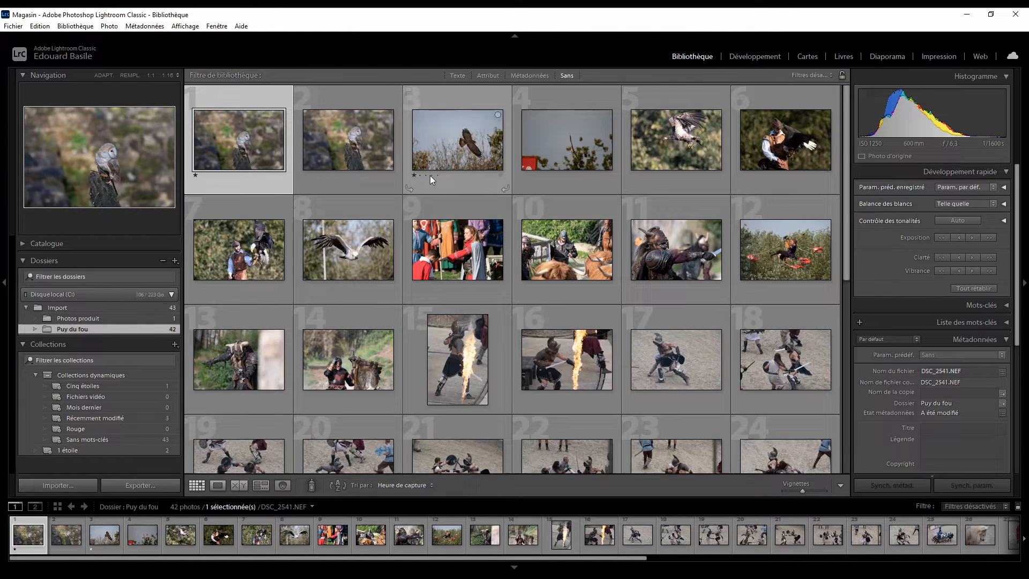
click(437, 175)
click(413, 175)
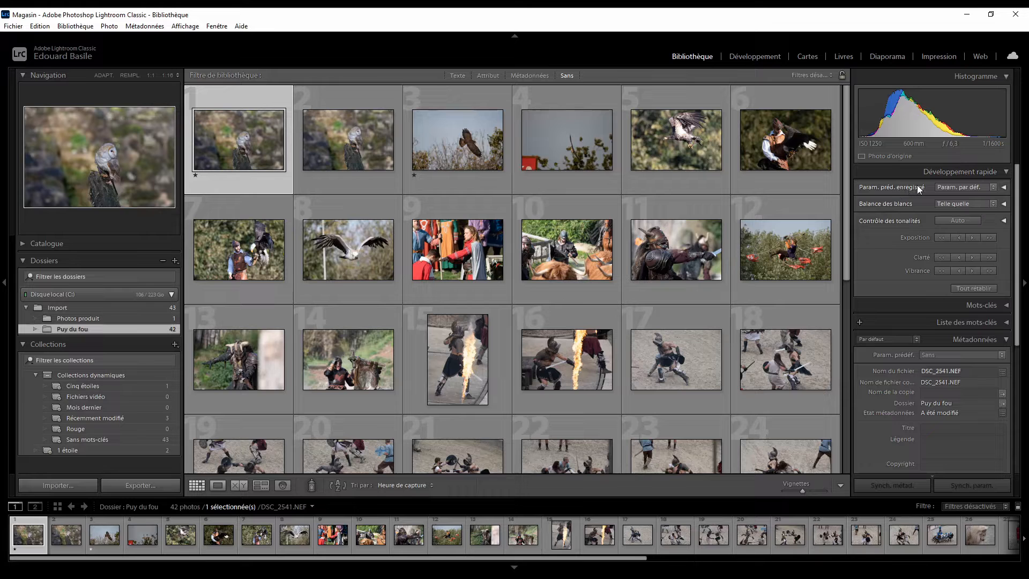
Review the saved presets and the white balance options offered in quick development for DSC_2541.NEF
click(949, 189)
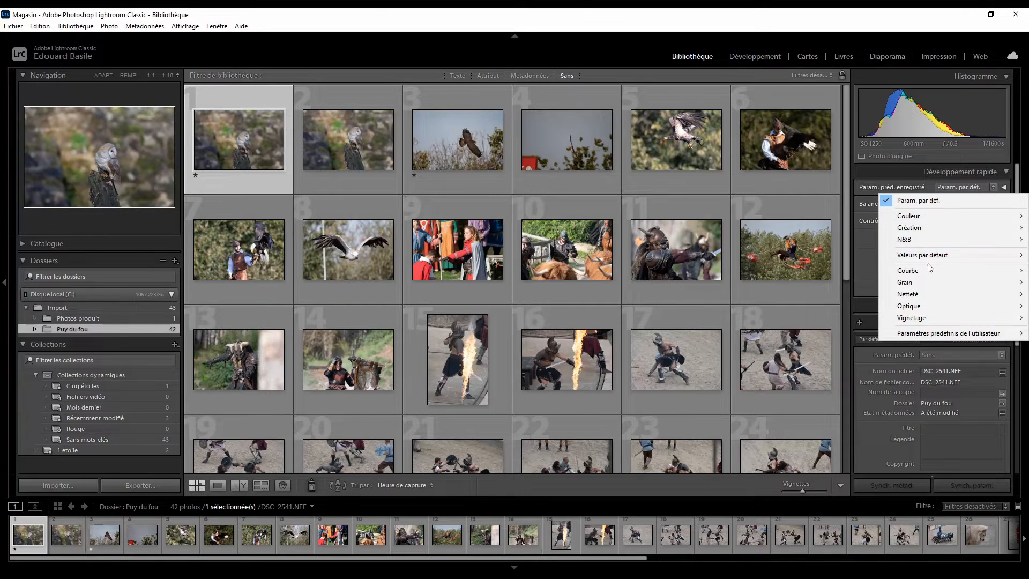
click(873, 175)
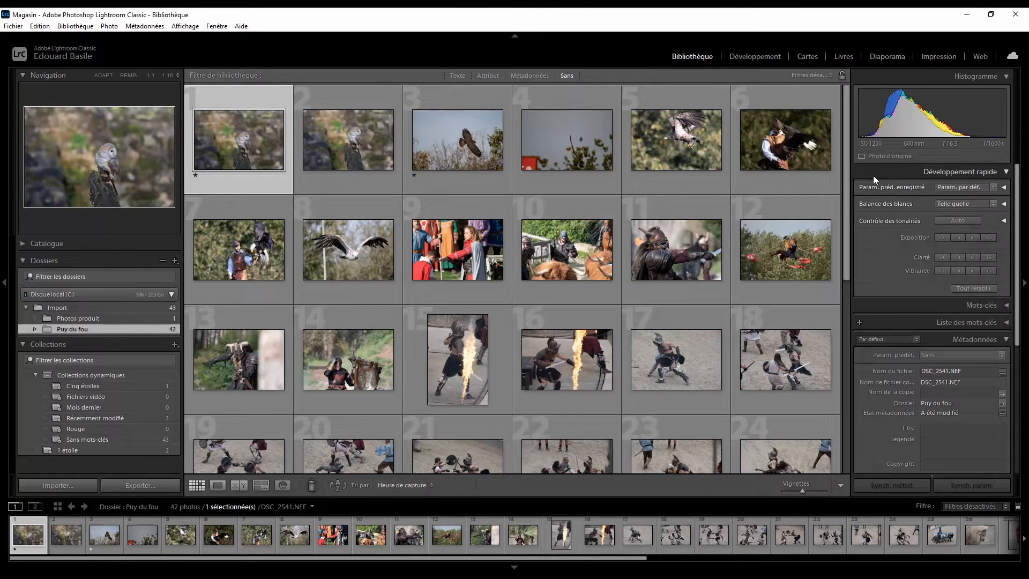
click(938, 173)
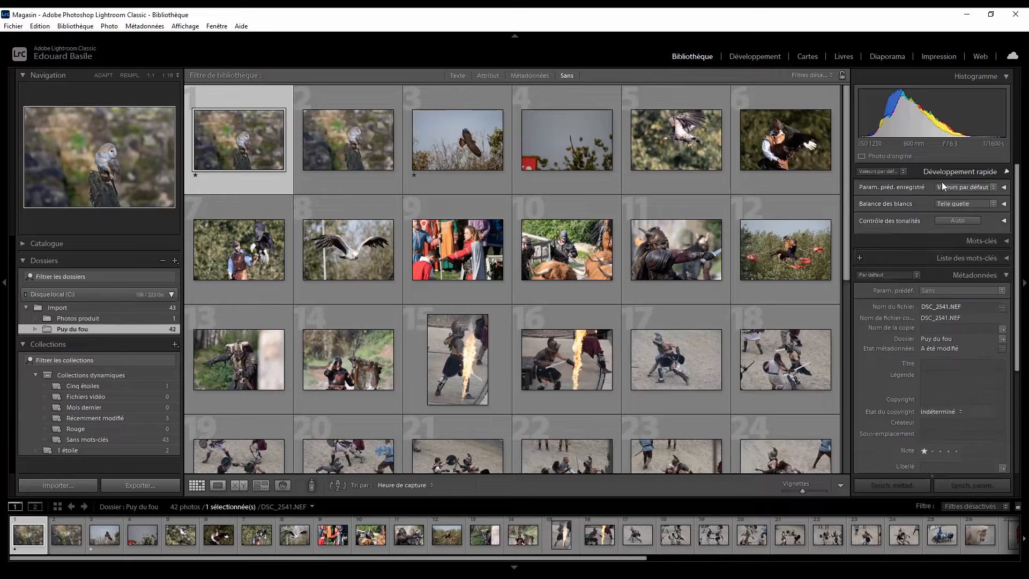
click(963, 207)
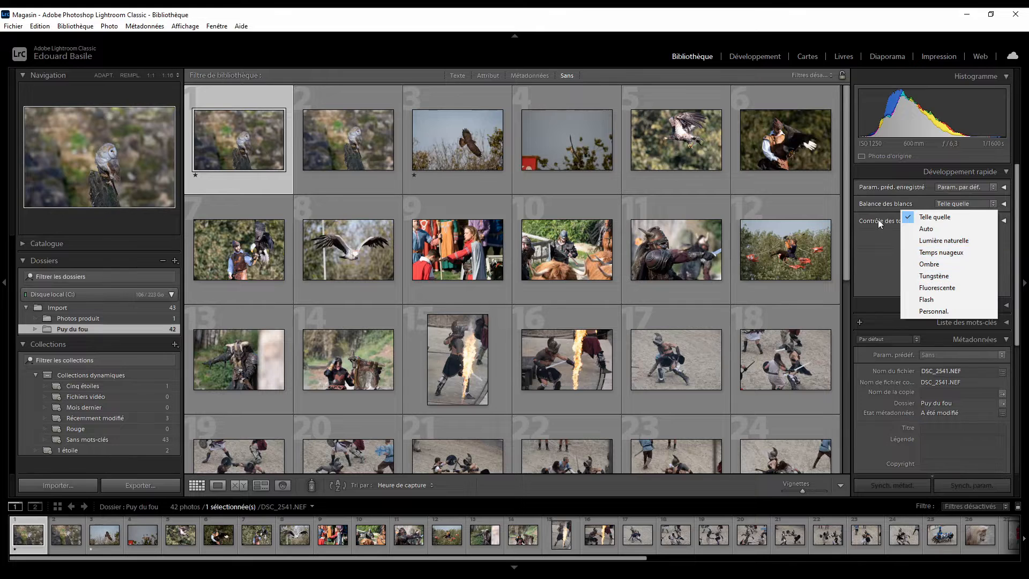
click(876, 237)
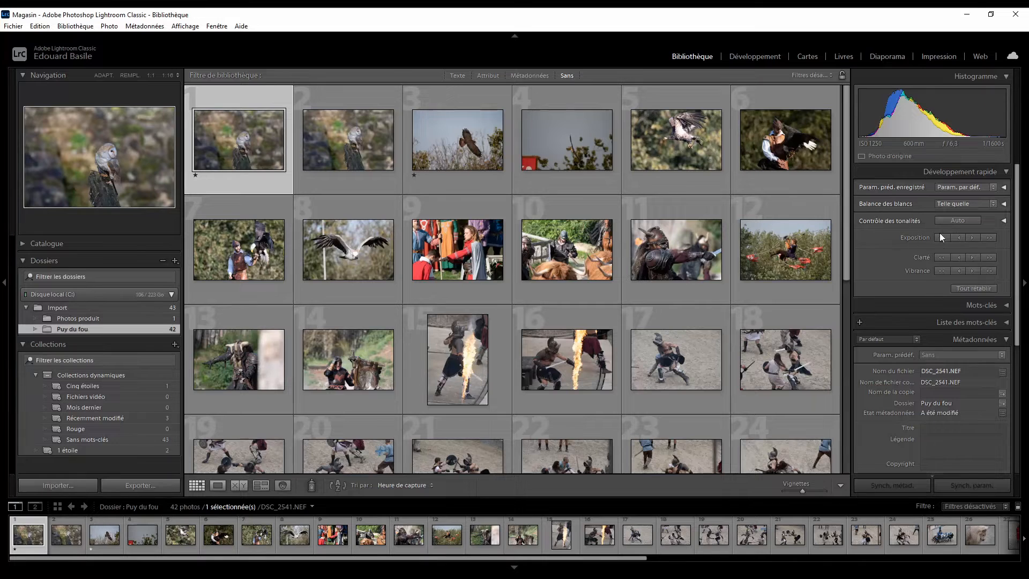
Try automatic tone control and the Auto white balance on DSC_2541.NEF, then undo both adjustments
click(951, 221)
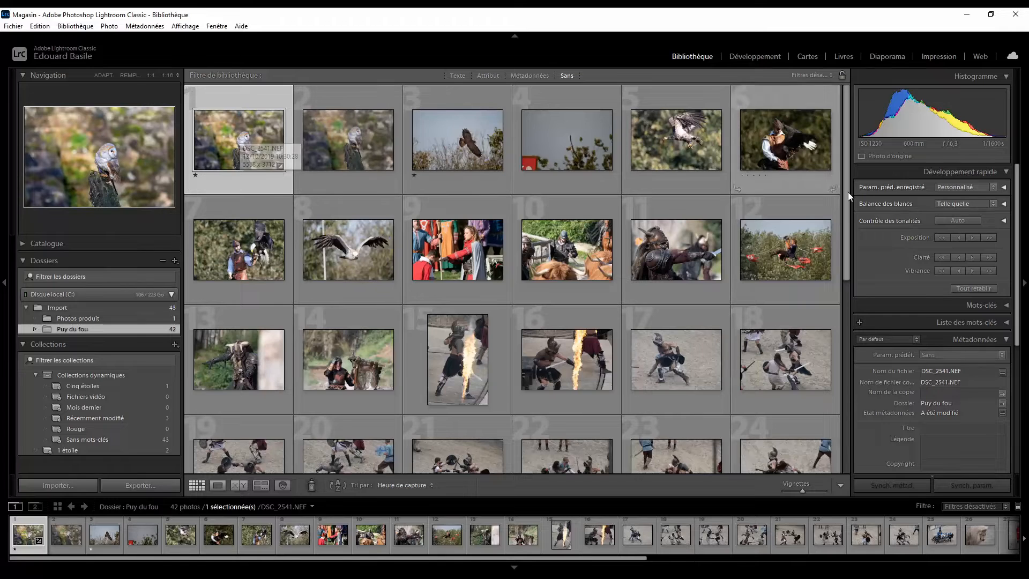
click(953, 203)
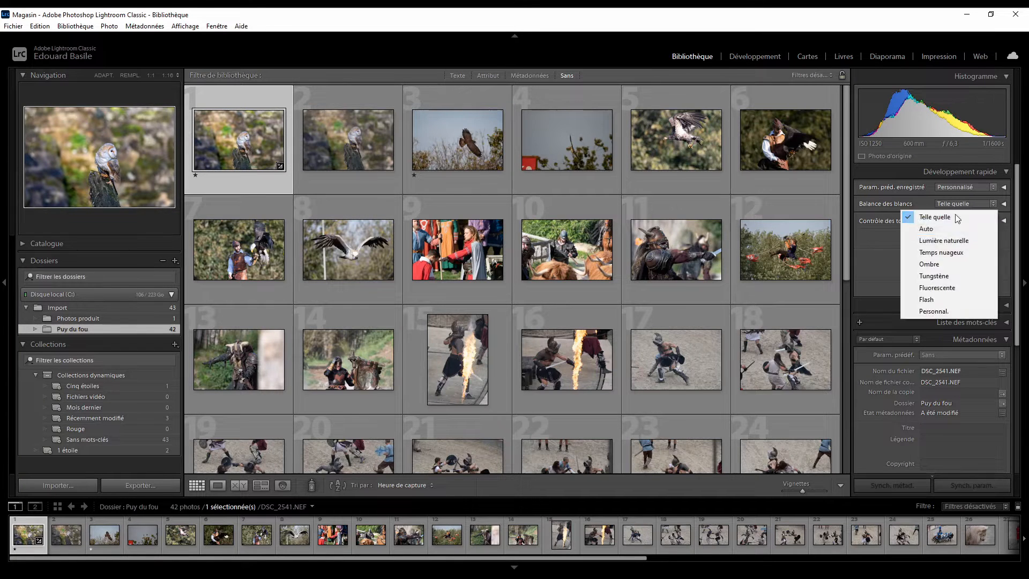
click(935, 226)
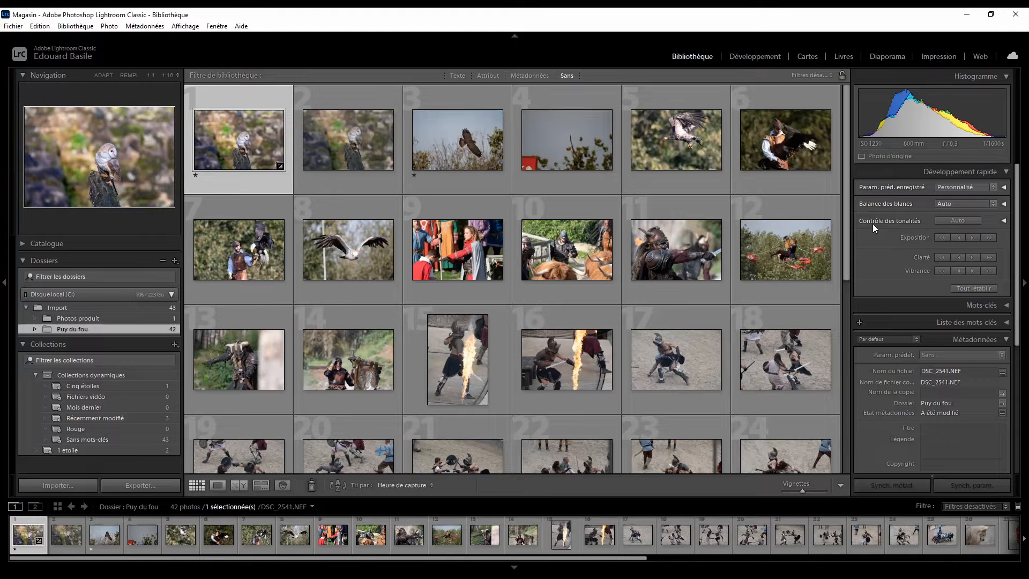
key(ctrl+z)
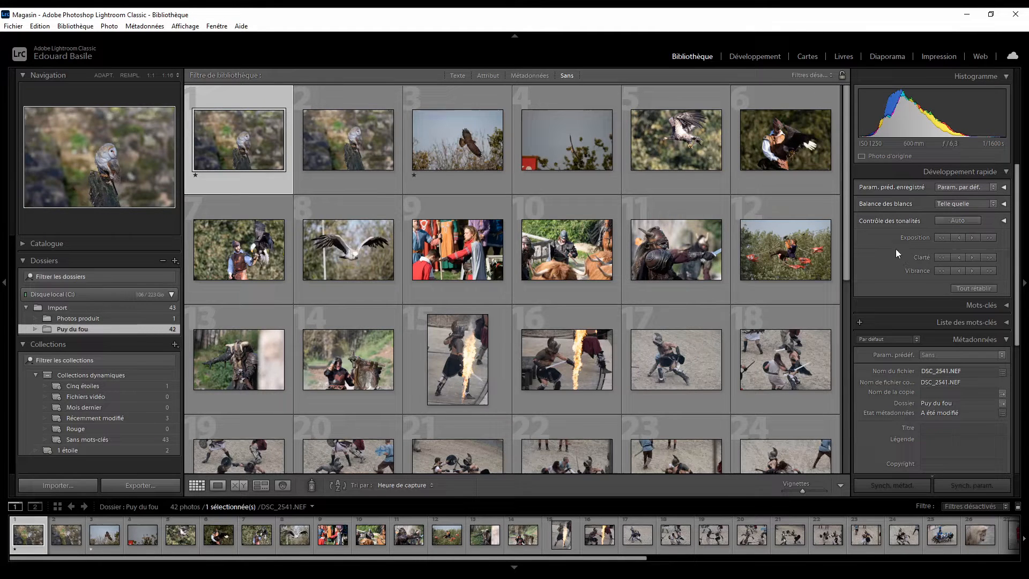
Examine the metadata of DSC_2541.NEF, including its preset choices and the available metadata display sets
scroll(892, 228, down, 2)
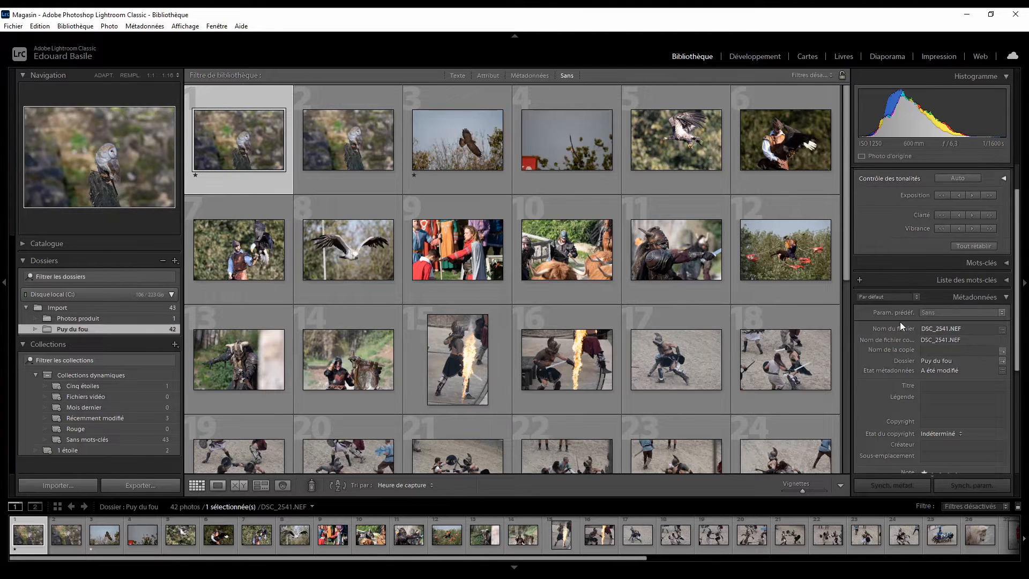
scroll(895, 324, down, 2)
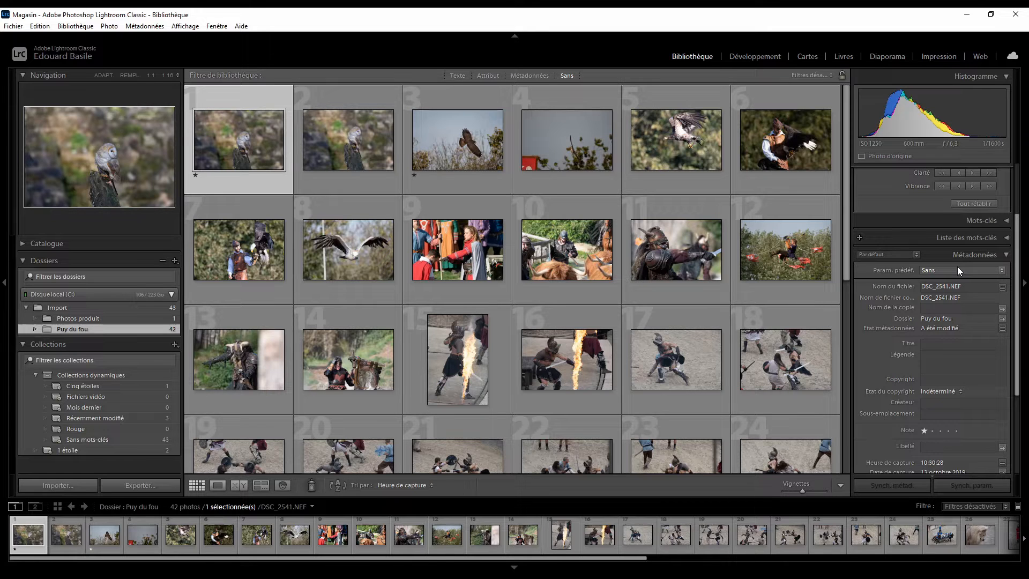
click(939, 273)
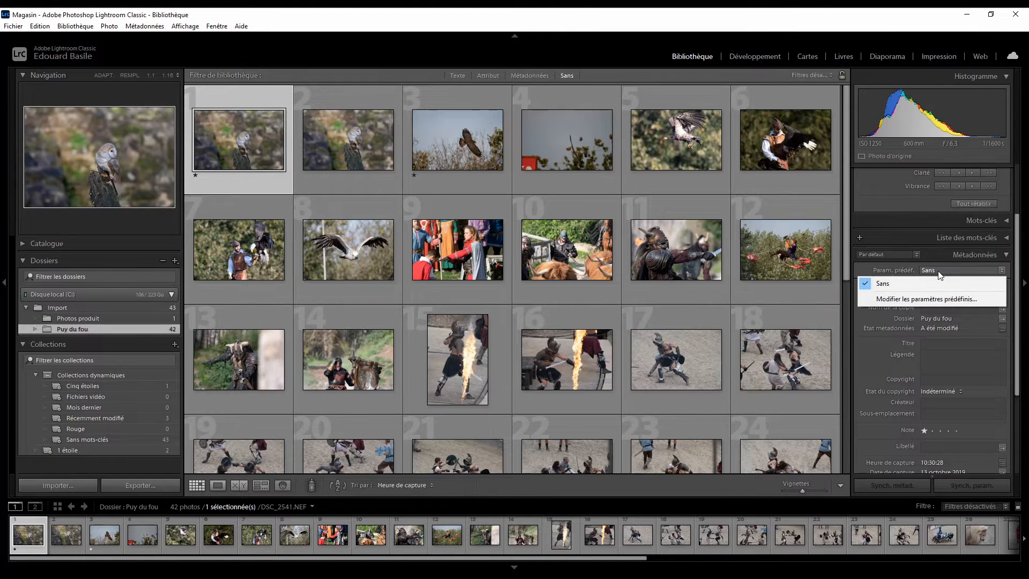
click(935, 268)
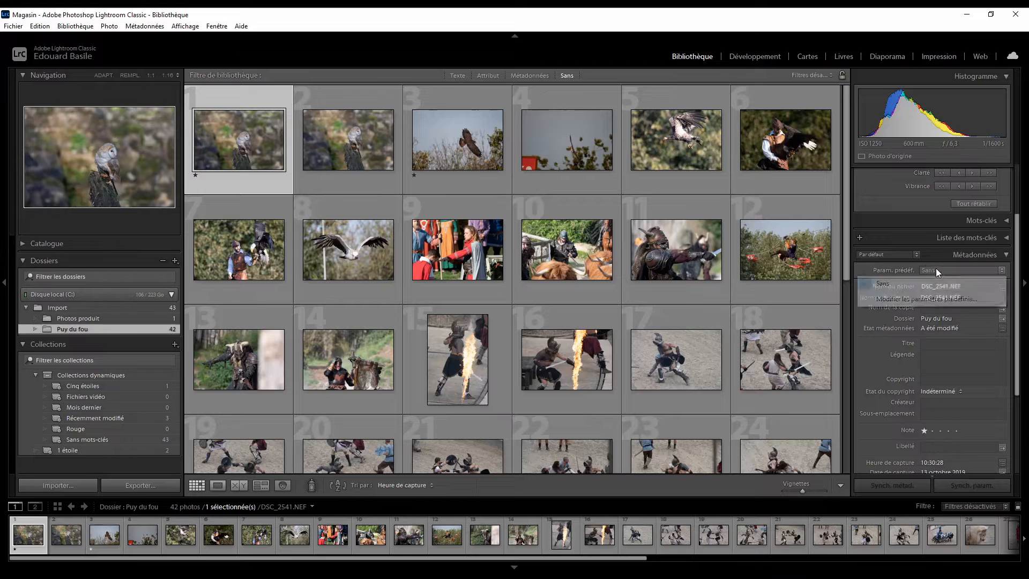
click(898, 263)
scroll(898, 262, up, 2)
click(898, 297)
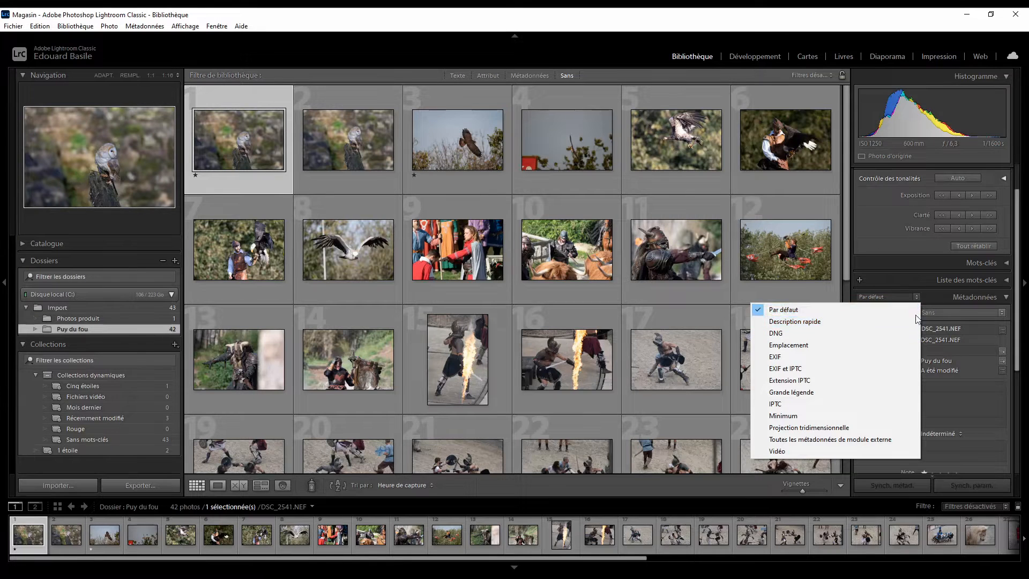
click(941, 300)
click(941, 300)
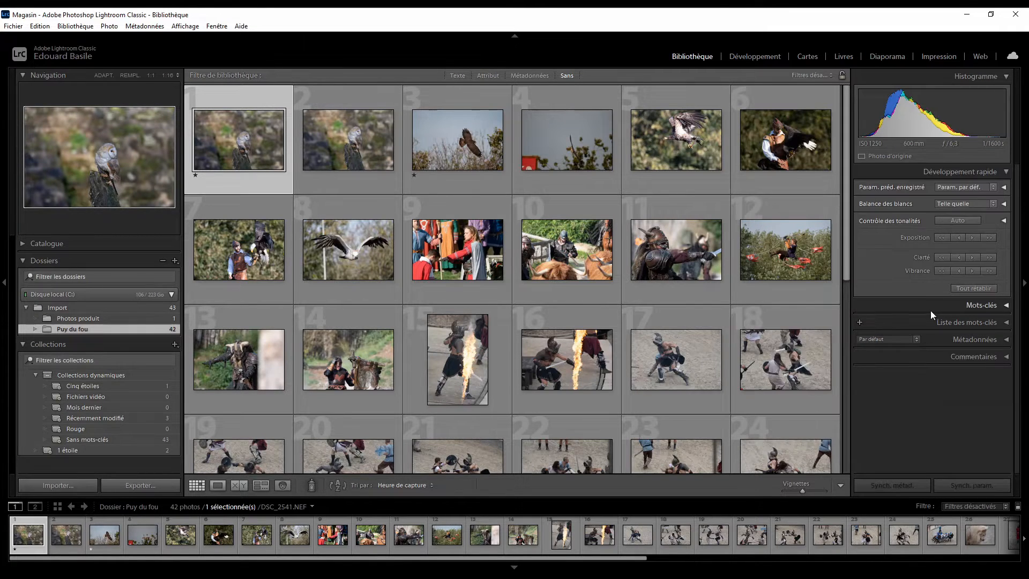
click(958, 343)
scroll(920, 337, down, 2)
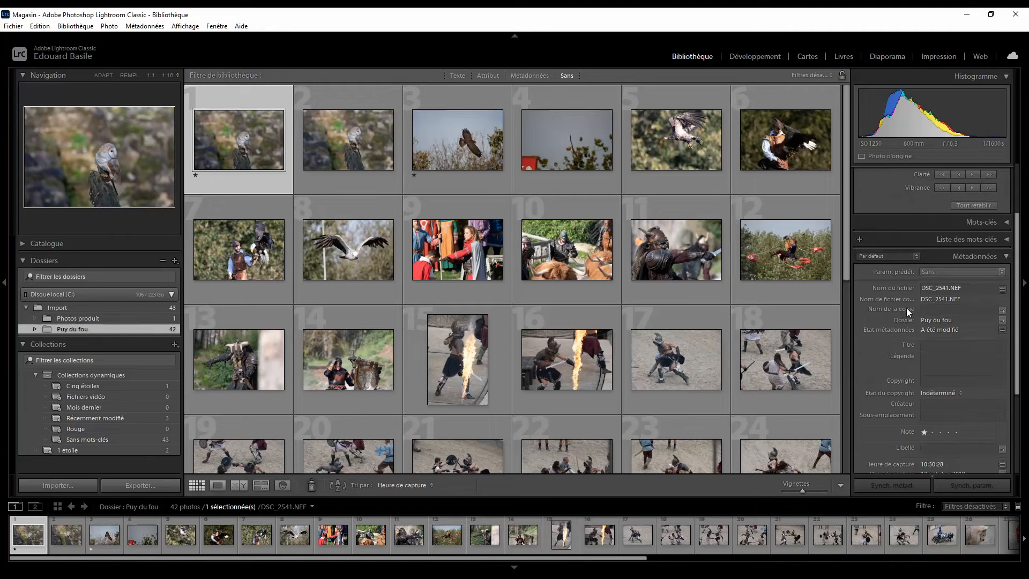
Open the metadata preset editor for DSC_2541.NEF and review the existing preset choices and the basic, camera and IPTC fields
click(950, 272)
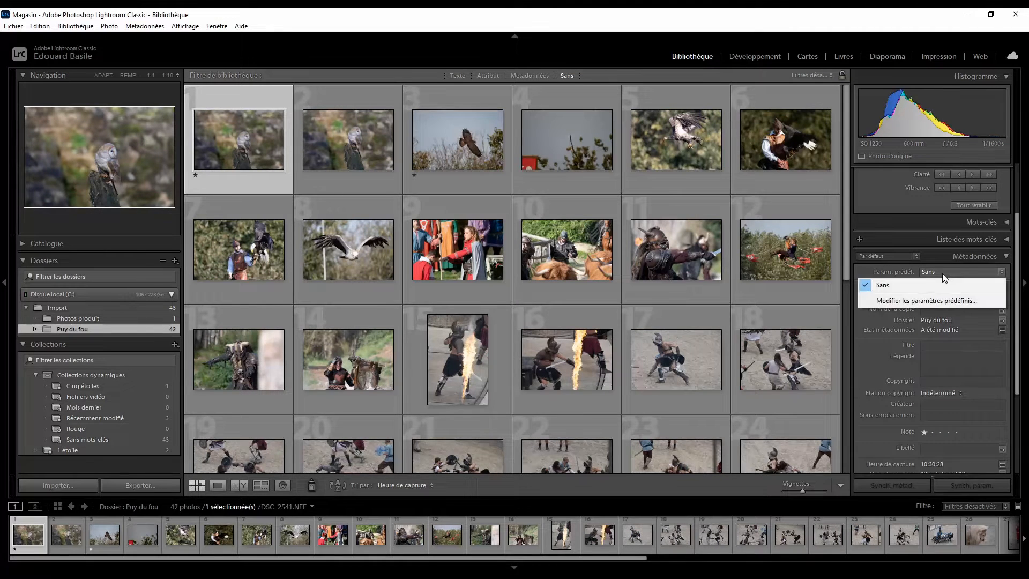
click(913, 301)
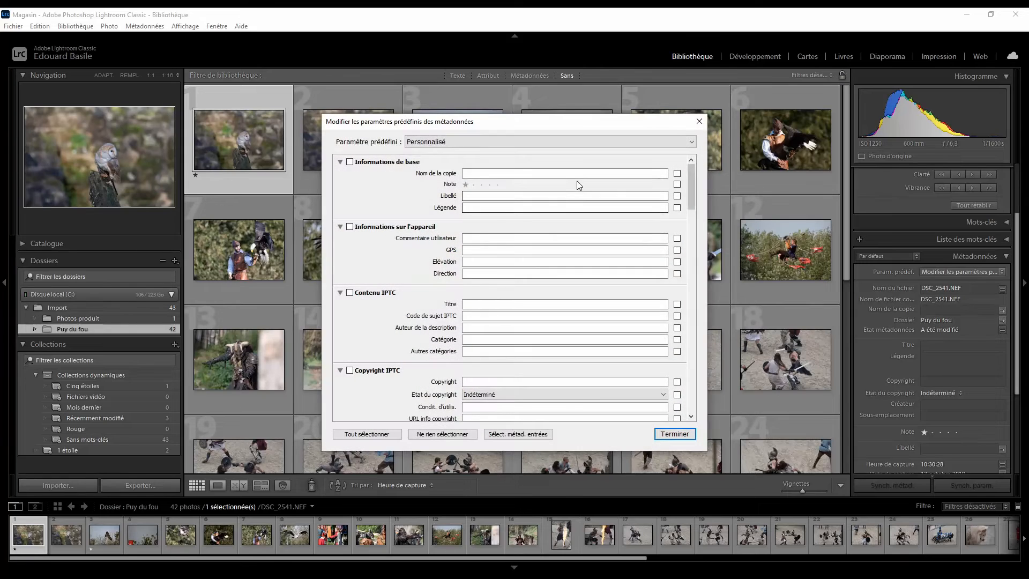
click(600, 141)
click(600, 141)
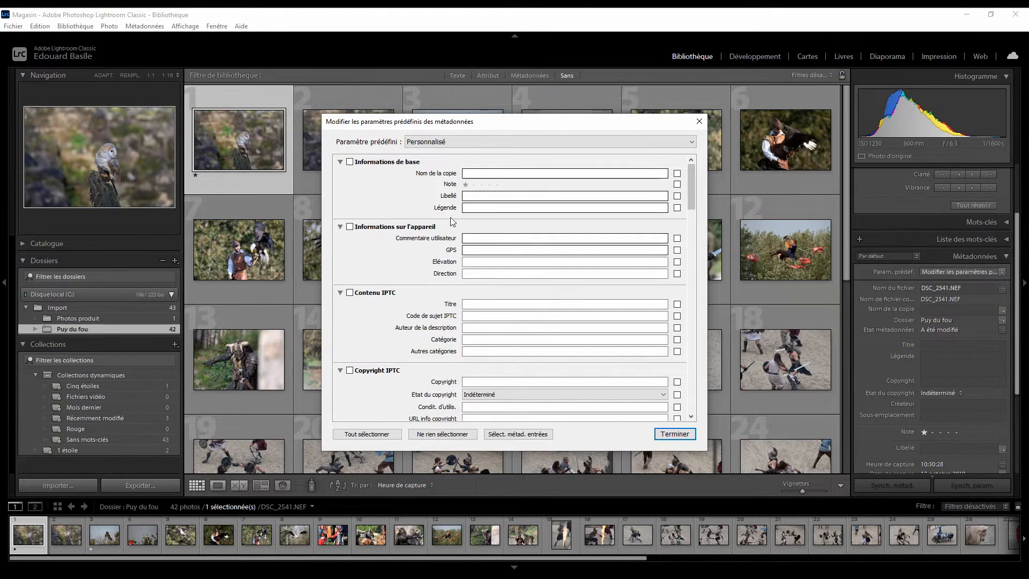
scroll(453, 222, down, 10)
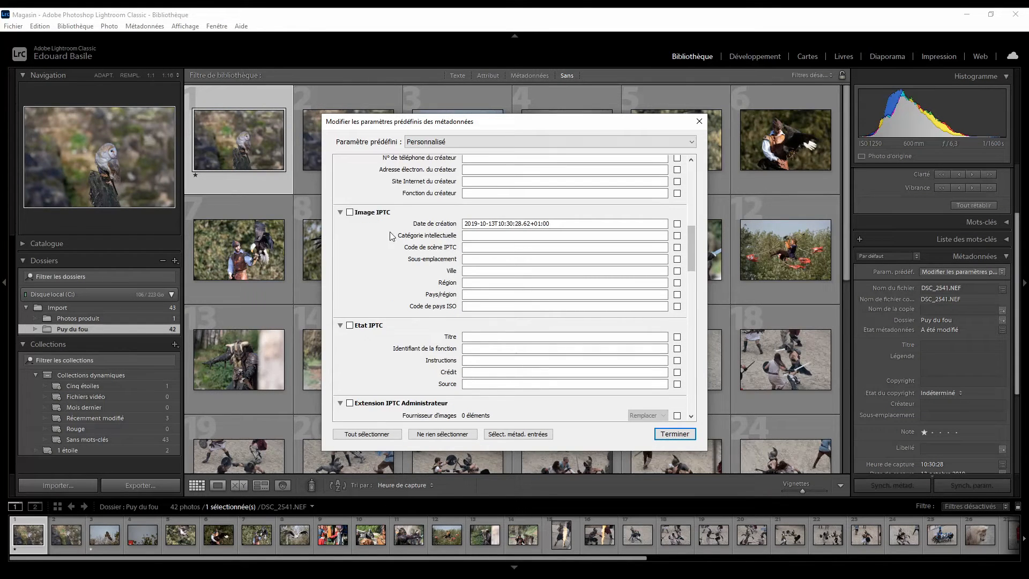
scroll(413, 257, up, 10)
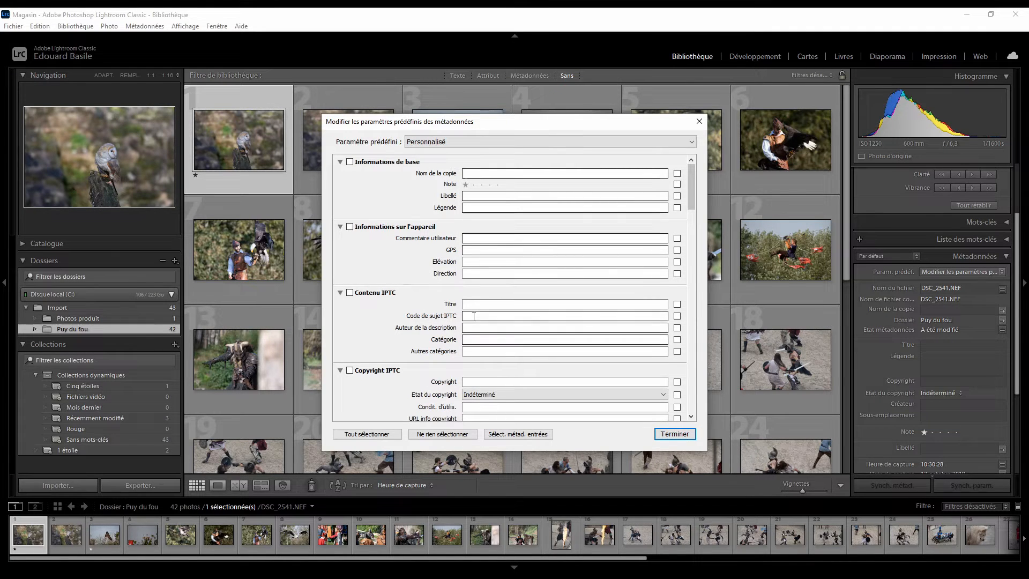
scroll(474, 316, down, 10)
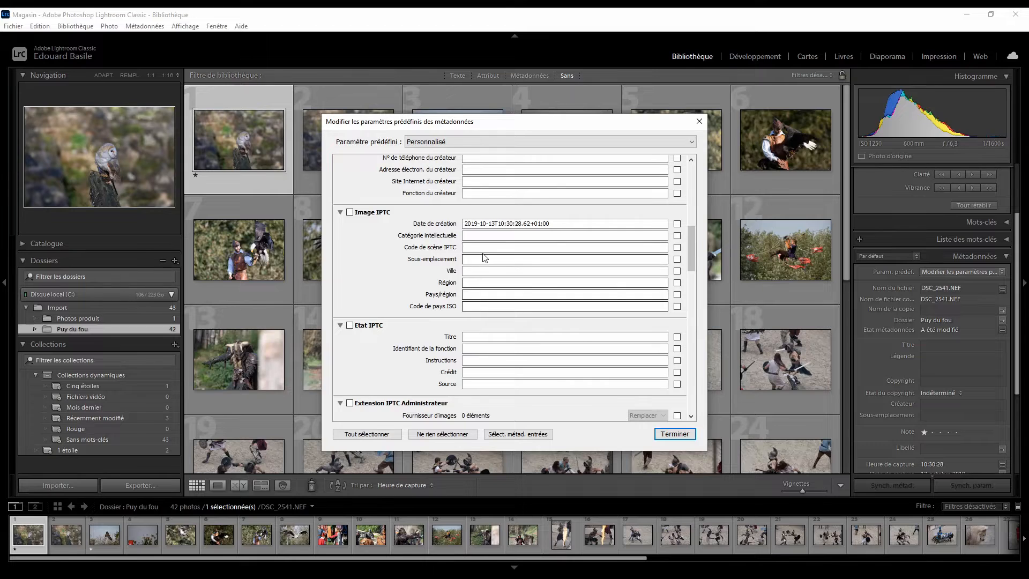
scroll(407, 226, up, 5)
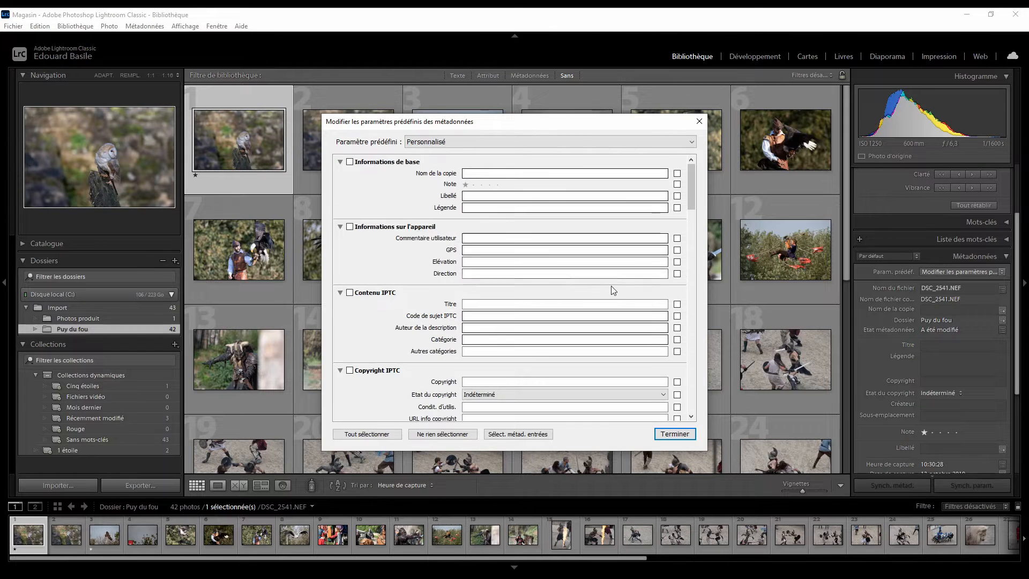
Enter the photographer's full name as the copyright in the Copyright IPTC section of the metadata preset
scroll(693, 182, down, 5)
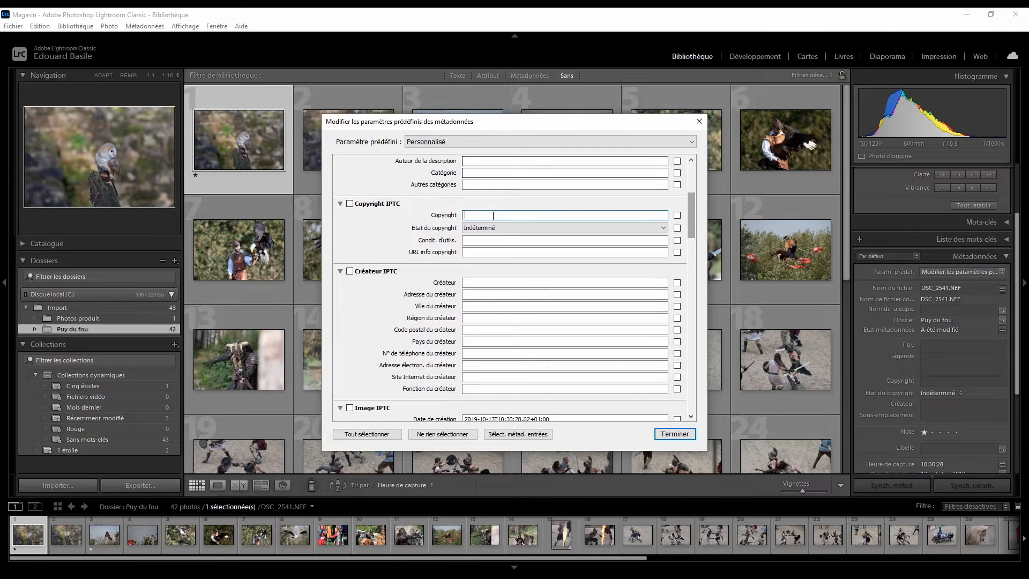
text(Nath)
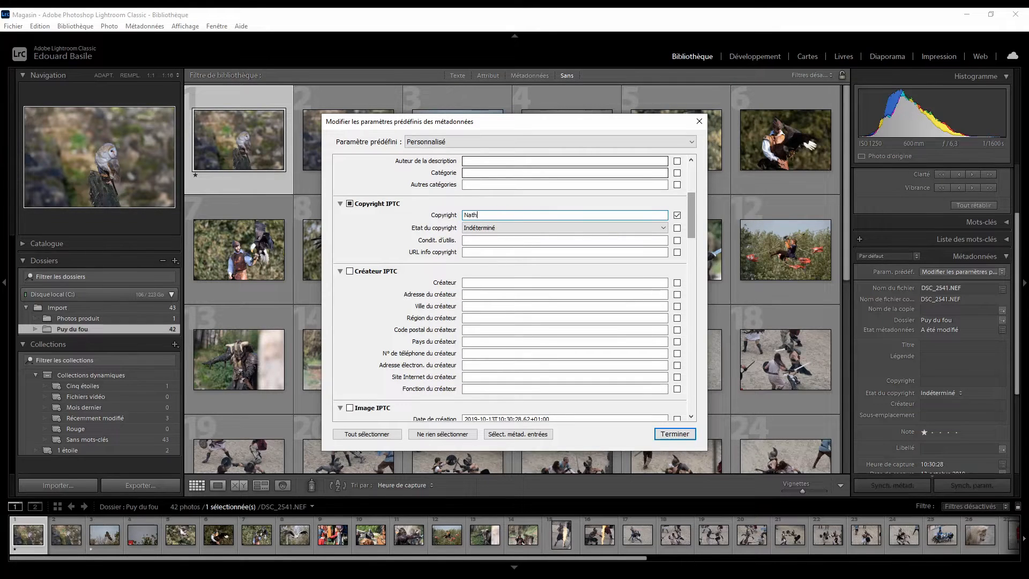
text(an Boucher)
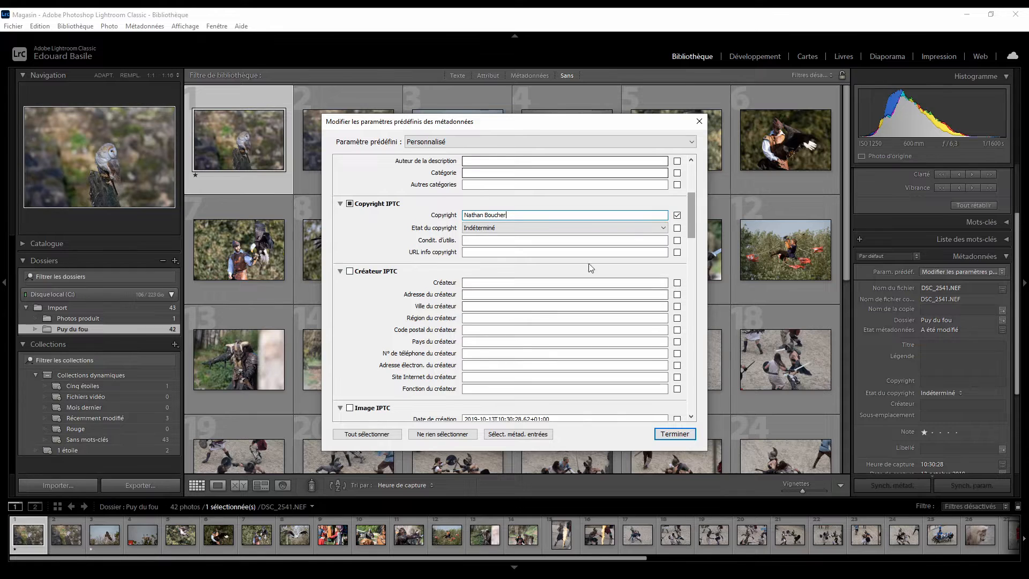
drag(687, 217, 675, 183)
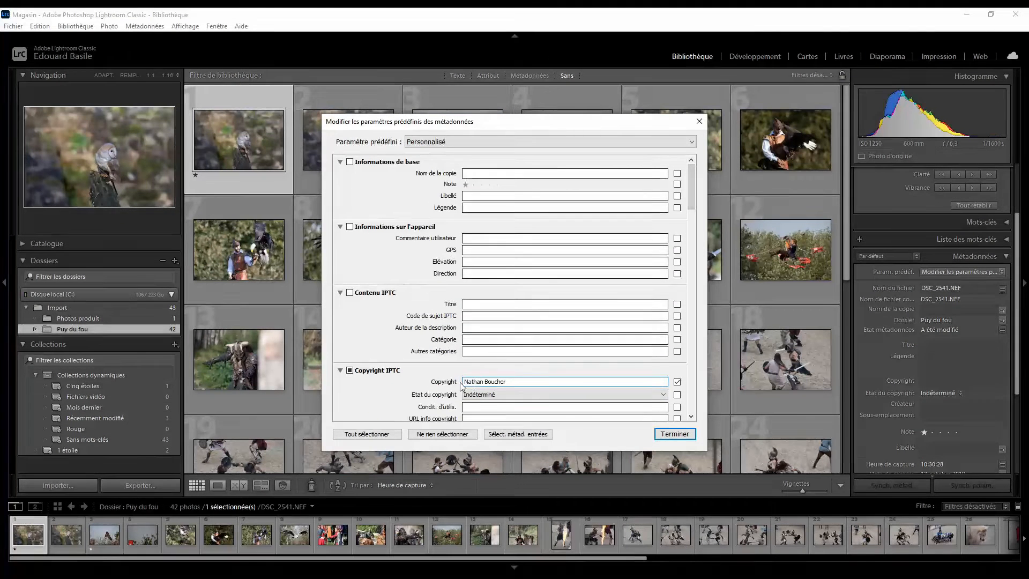
Save the current metadata settings as a new preset named Copyright and finish editing presets
click(429, 142)
click(474, 170)
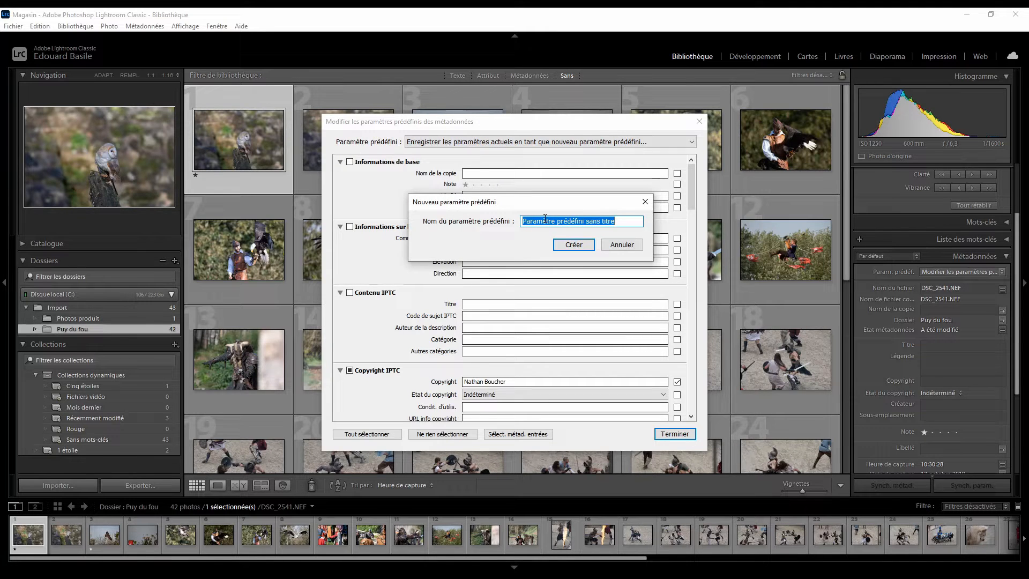
text(Copyright)
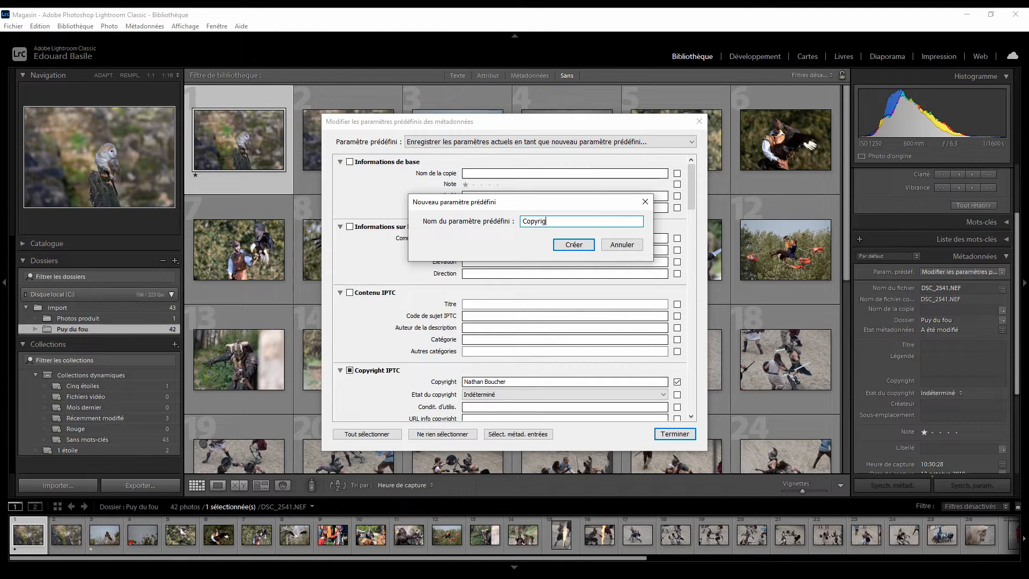
click(575, 246)
click(675, 433)
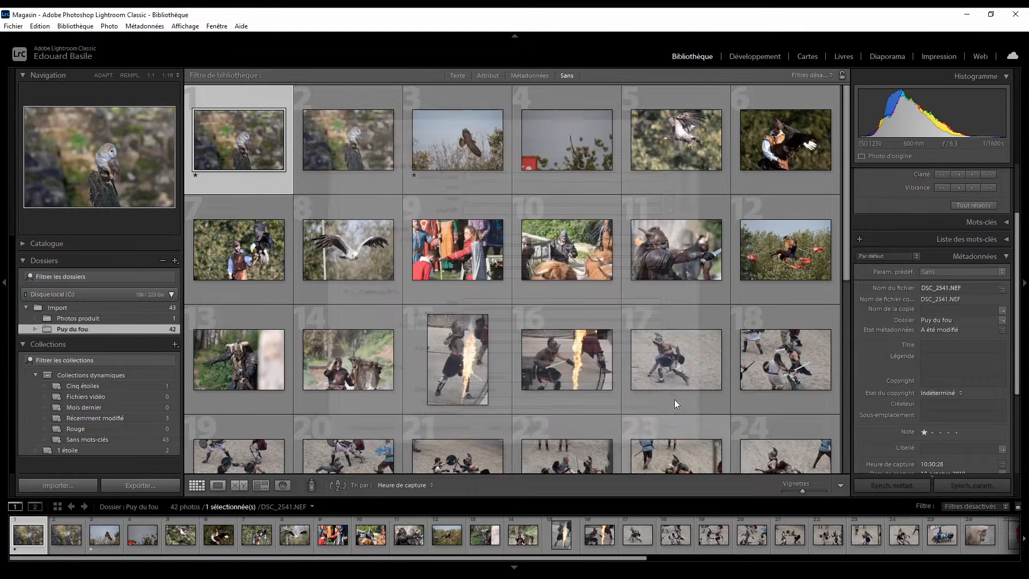
Apply the Copyright metadata preset to DSC_2541.NEF
click(872, 255)
click(873, 255)
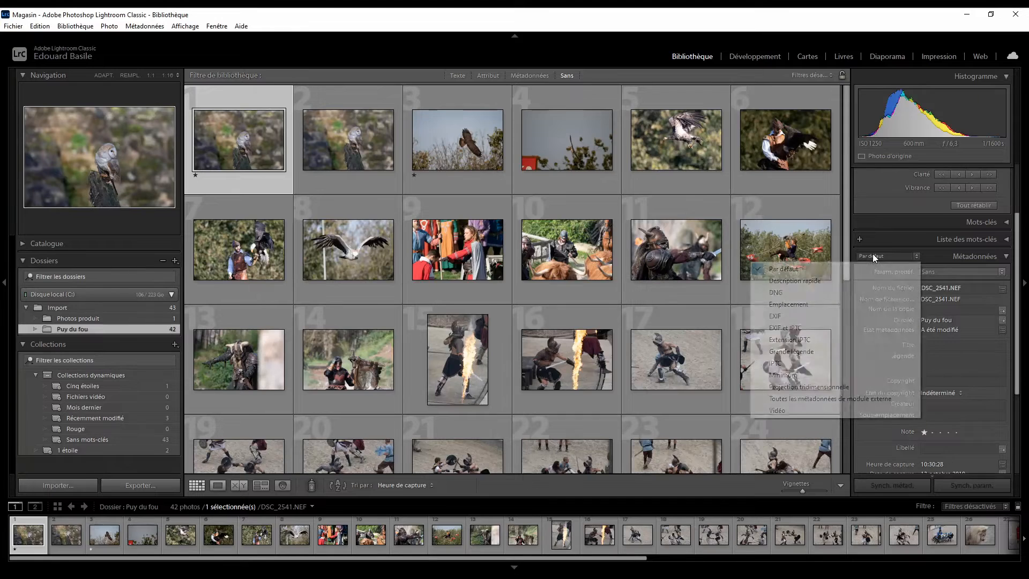
click(944, 272)
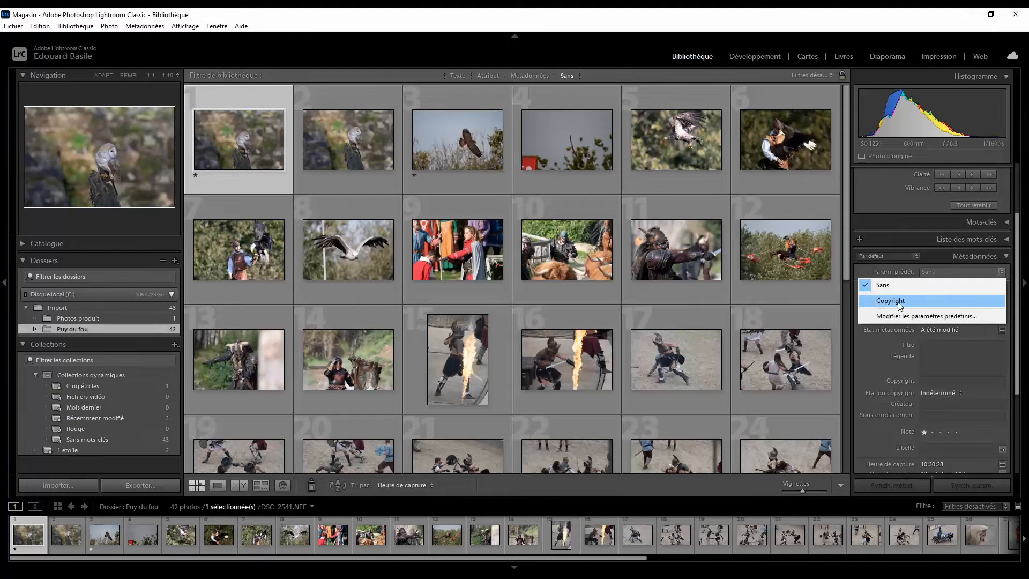
click(899, 303)
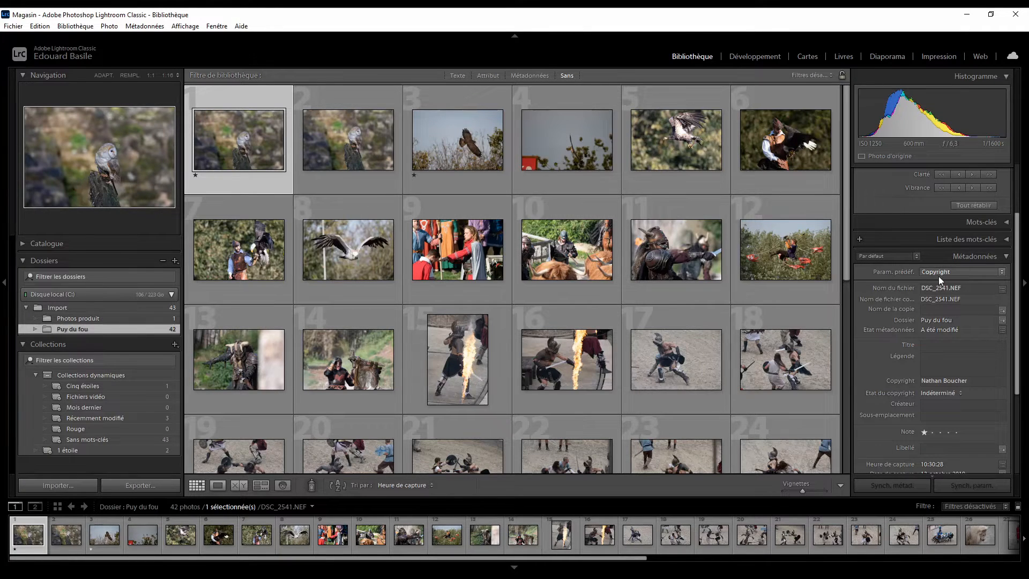
Compare the copyright metadata of the second and third photos with that of the first owl photo
click(346, 155)
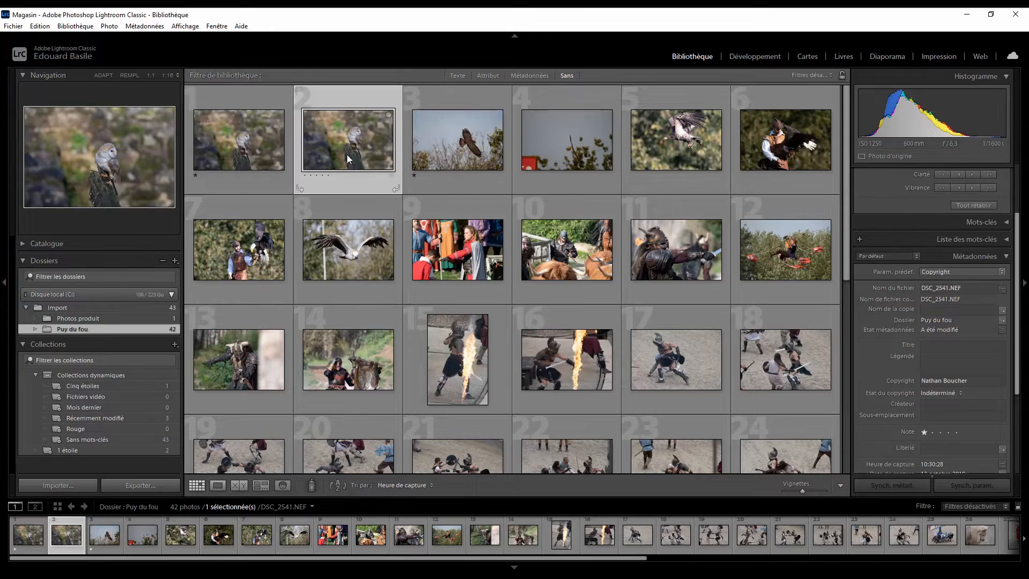
click(421, 149)
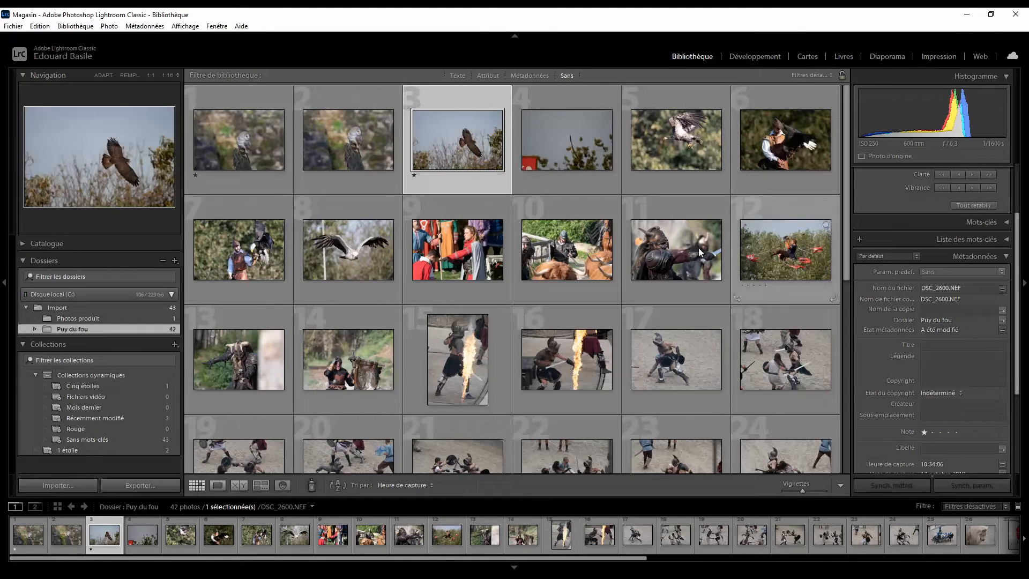
click(251, 145)
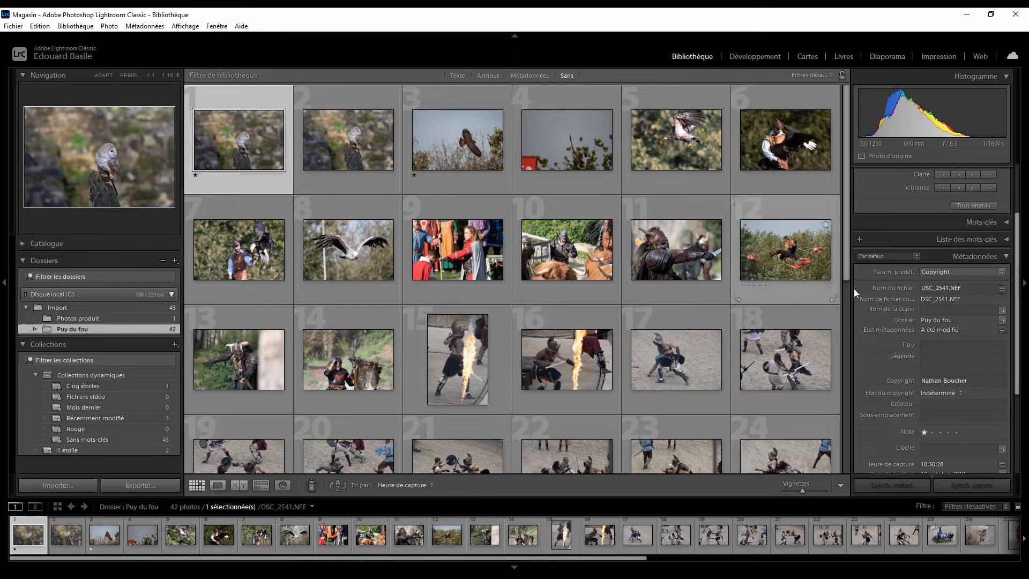
scroll(886, 335, down, 1)
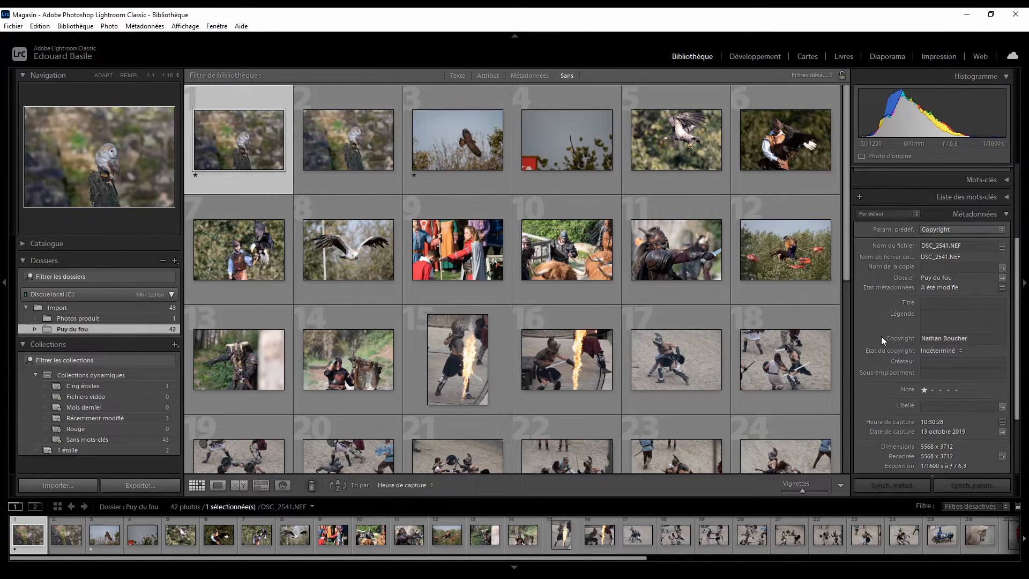
scroll(882, 338, up, 3)
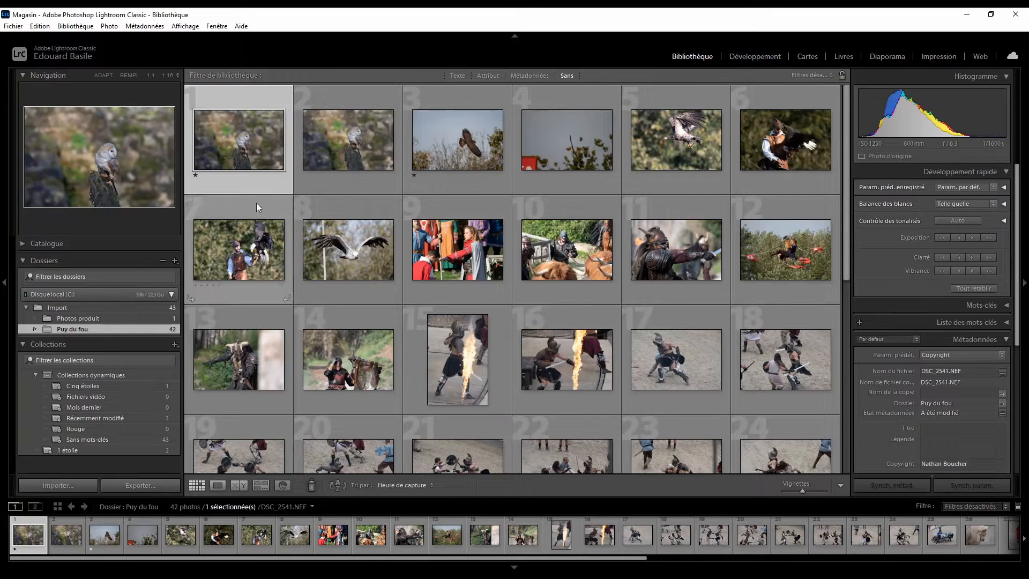
View the owl photo in loupe view, inspect its head at 1:1, and return to the fitted view
click(218, 486)
click(301, 386)
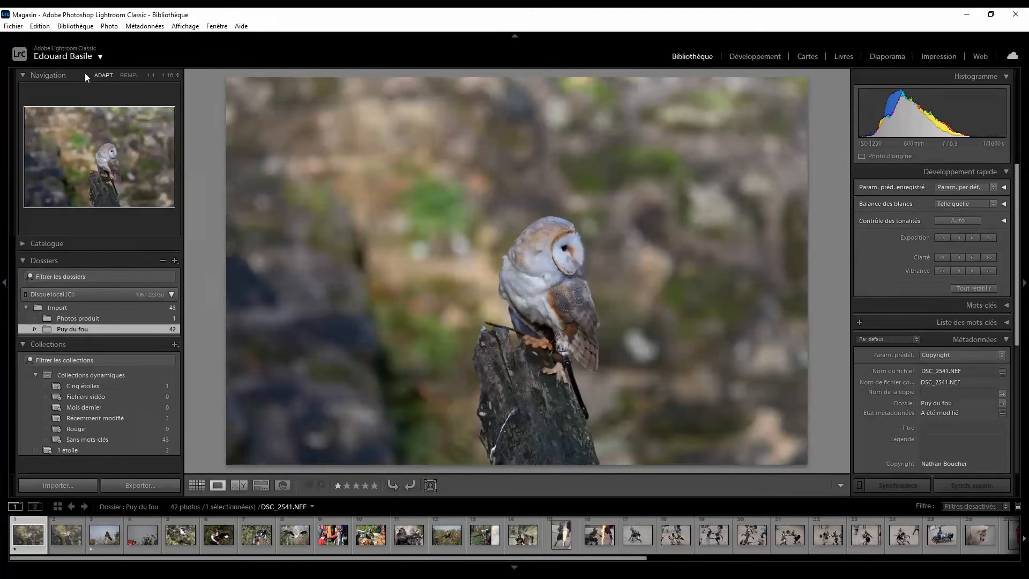
click(150, 75)
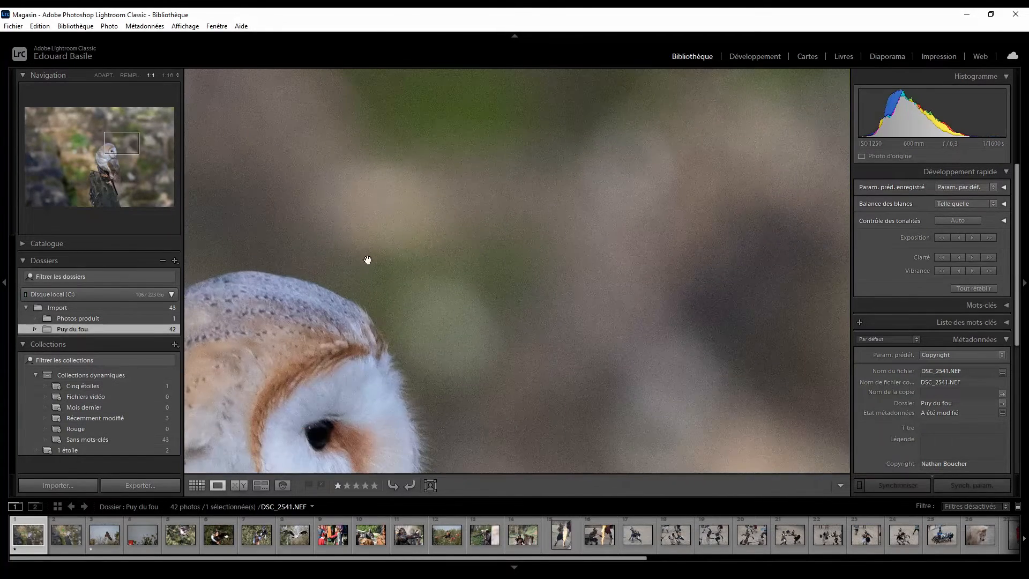
drag(367, 259, 405, 157)
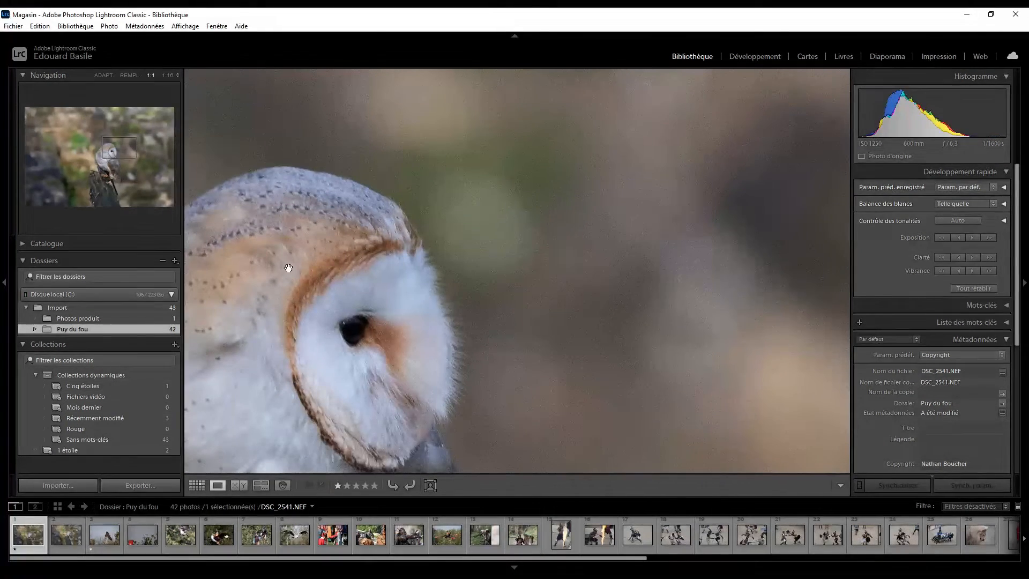
drag(288, 267, 303, 243)
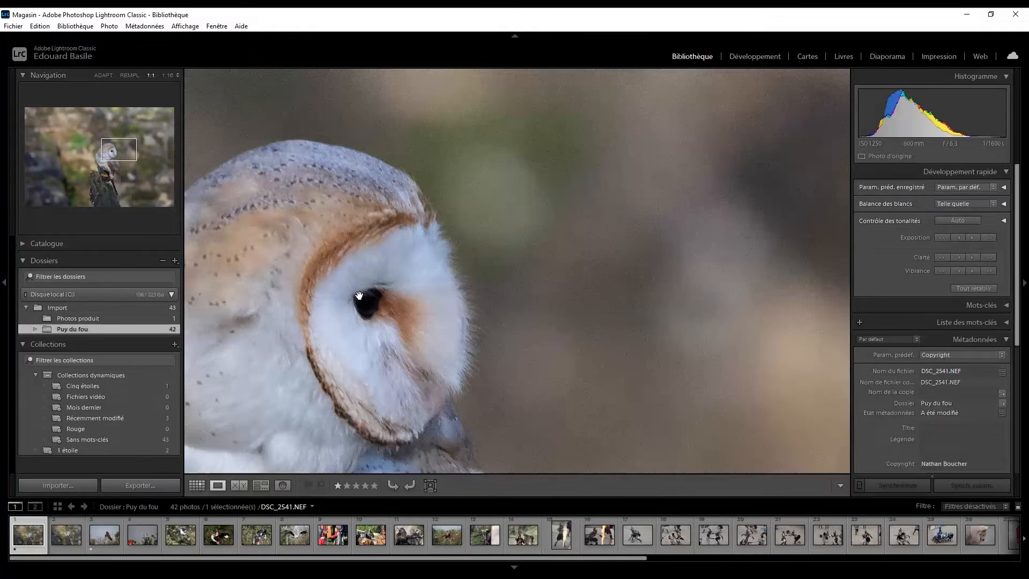
click(356, 299)
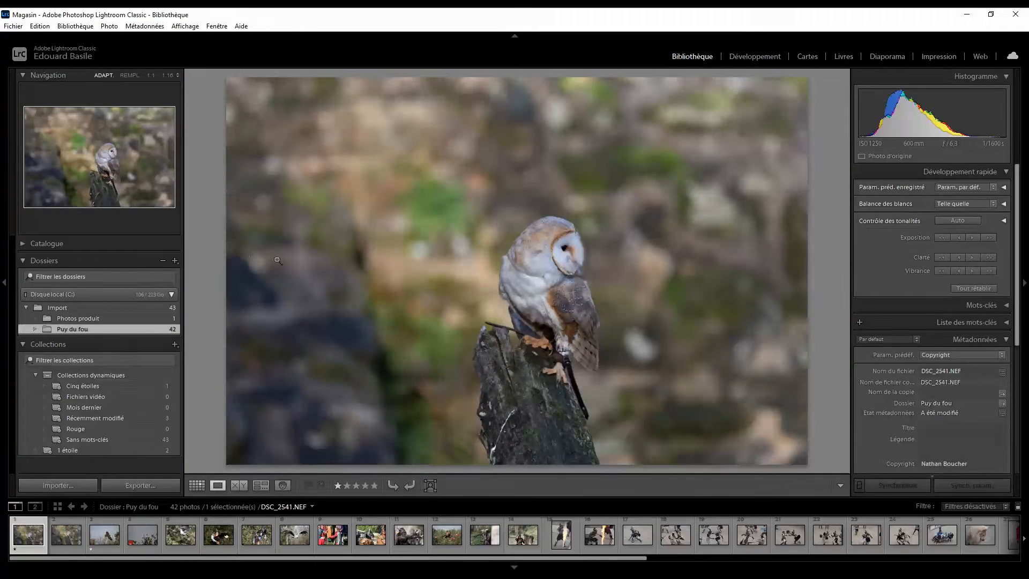
Look at the Compare, Survey and People views, and return to the grid of Puy du fou photos
click(238, 484)
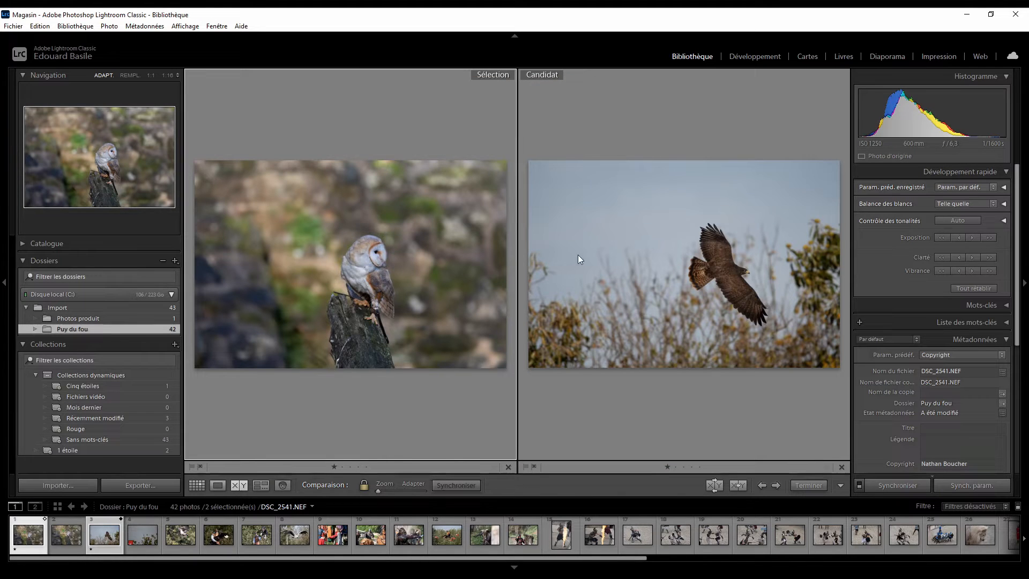
click(256, 490)
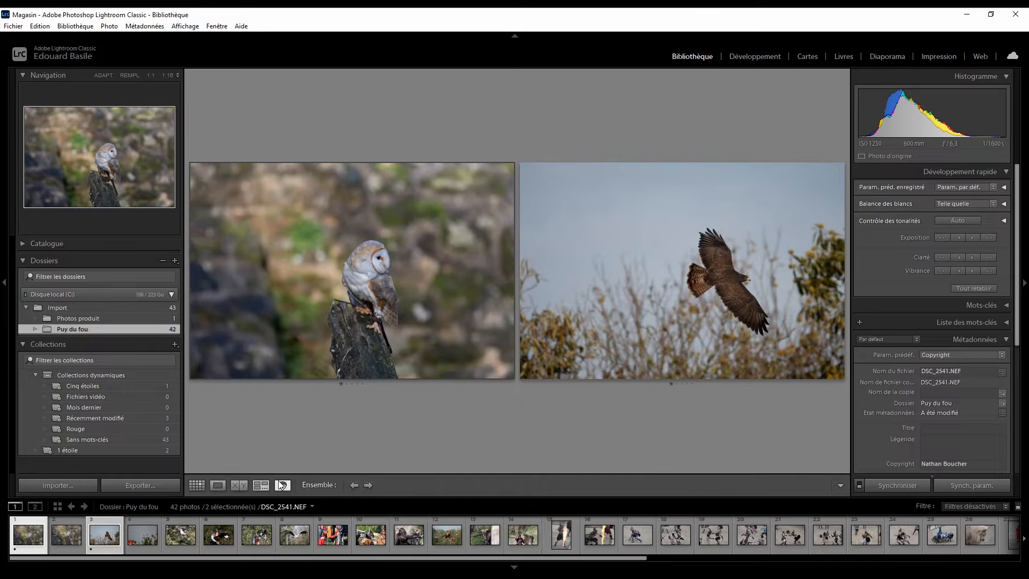
click(281, 484)
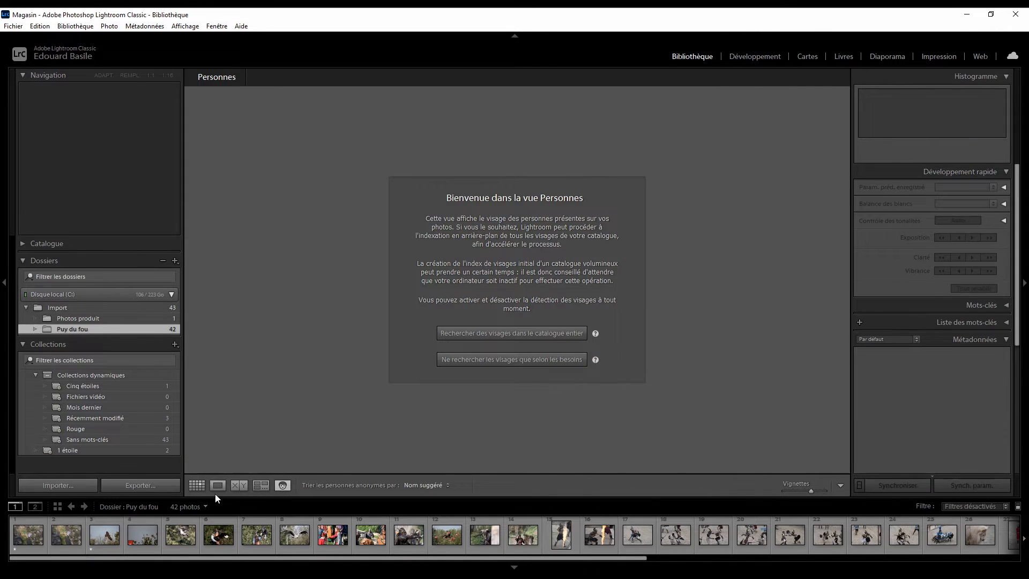
click(195, 484)
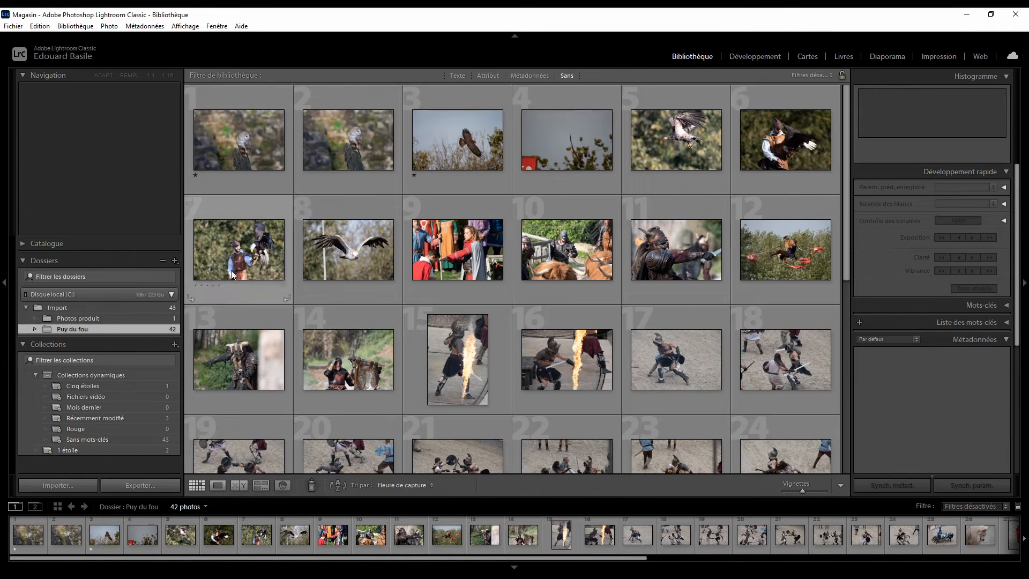
Reopen the first owl photo in loupe view and examine the owl's eye and face at 1:1
click(213, 137)
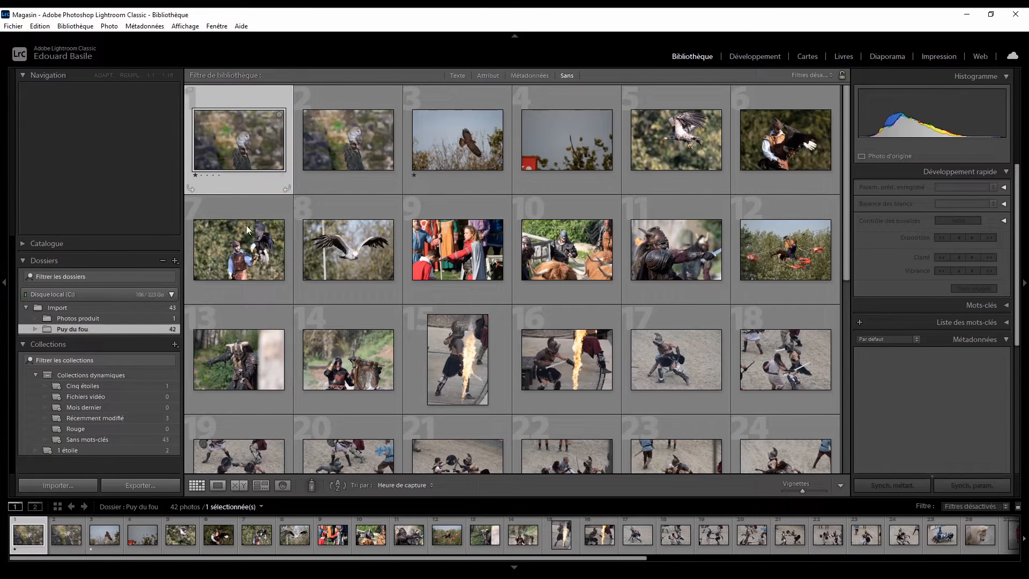
click(217, 485)
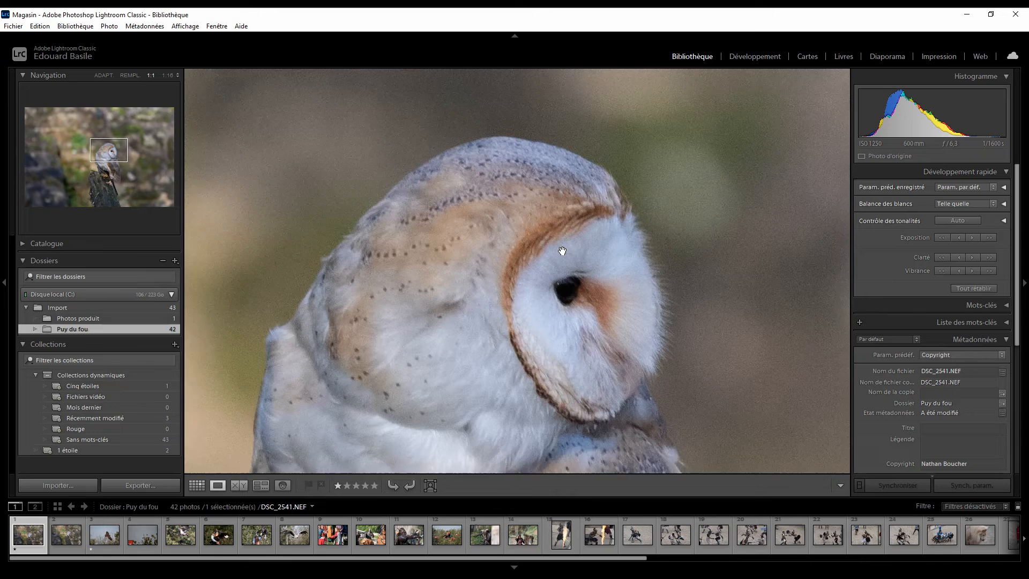
click(560, 237)
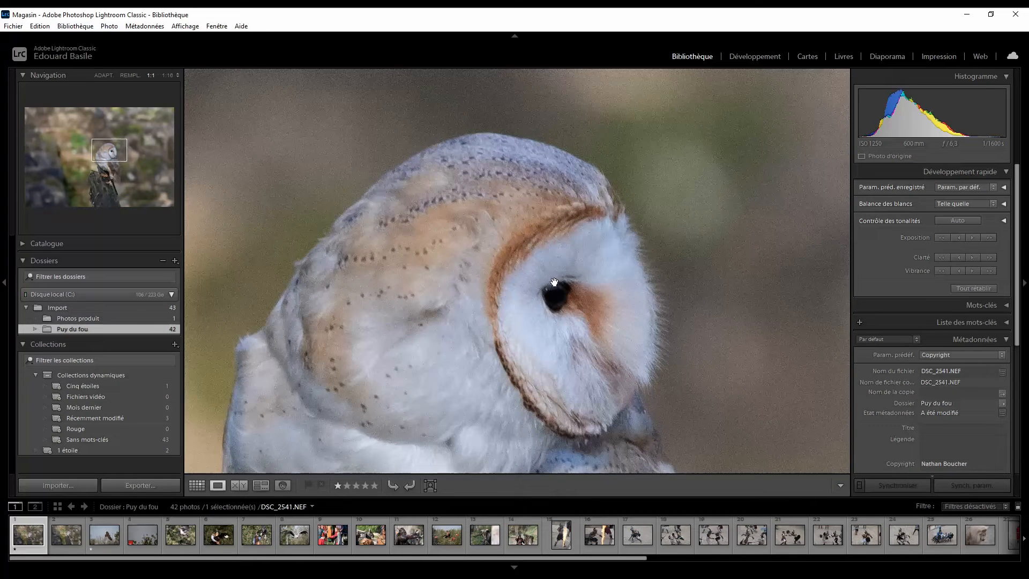
drag(554, 295, 516, 261)
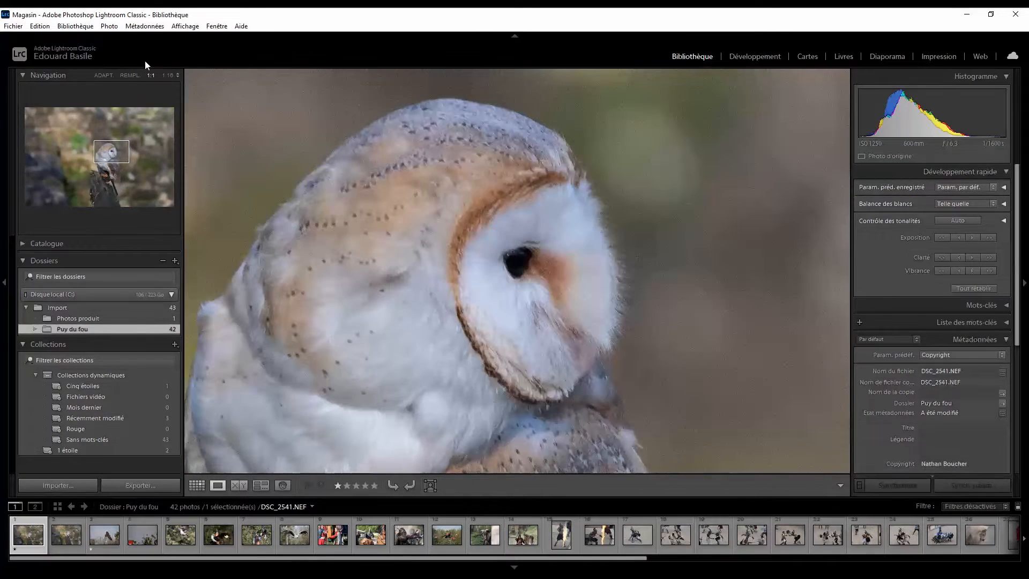
Look at the available zoom ratios, pan across the owl photo's background at 1:1, and return to the fitted view
click(177, 76)
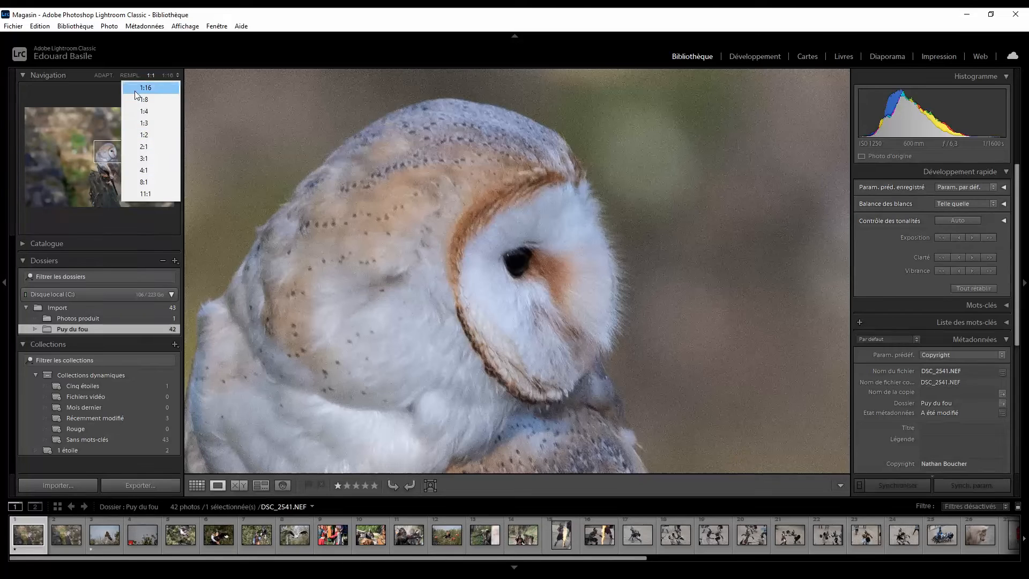
click(81, 110)
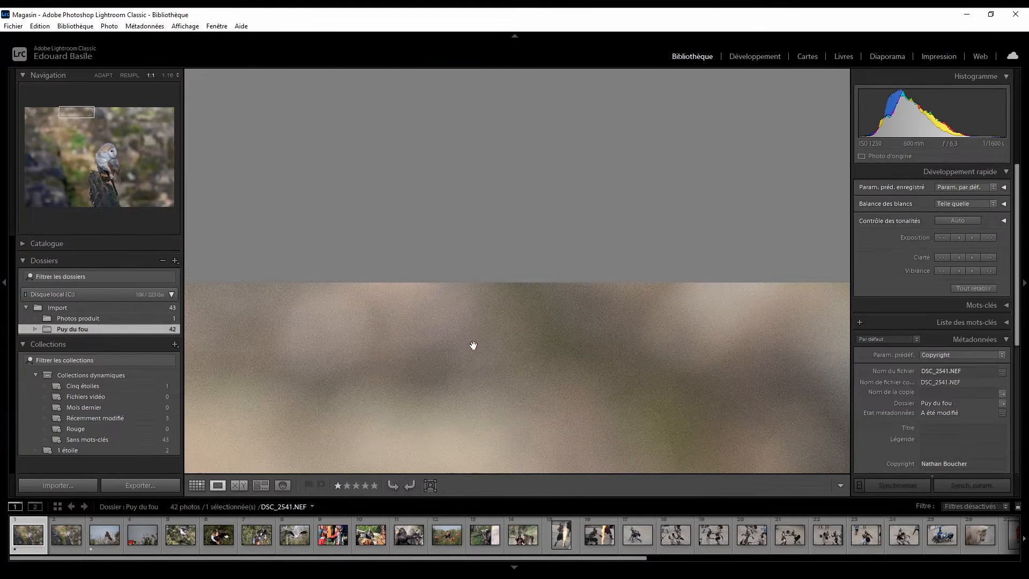
drag(473, 345, 400, 156)
click(419, 208)
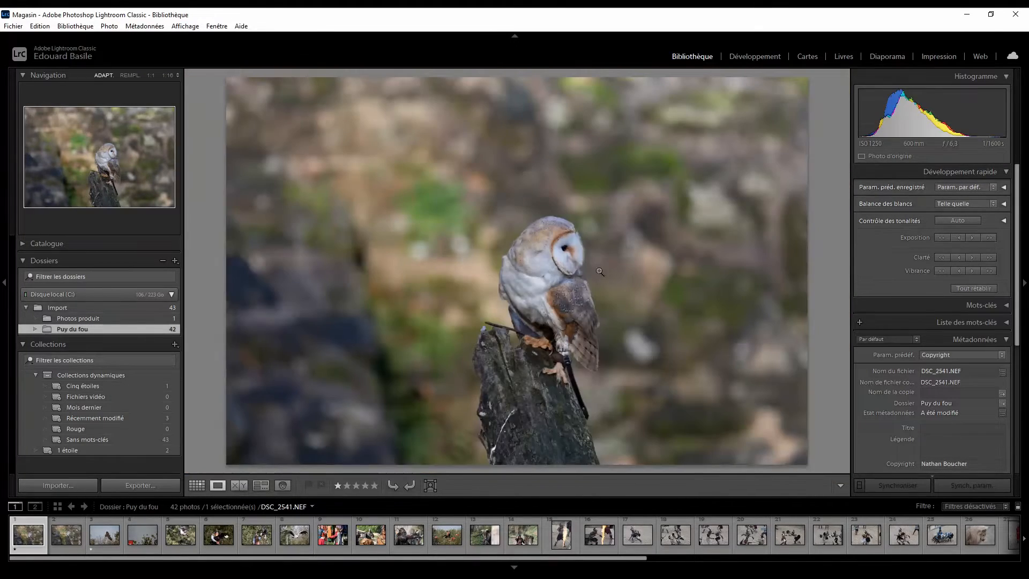
drag(599, 272, 577, 266)
Compare the first two owl photos side by side, and the flying bird of prey with the ninth photo, and return to the grid
click(239, 485)
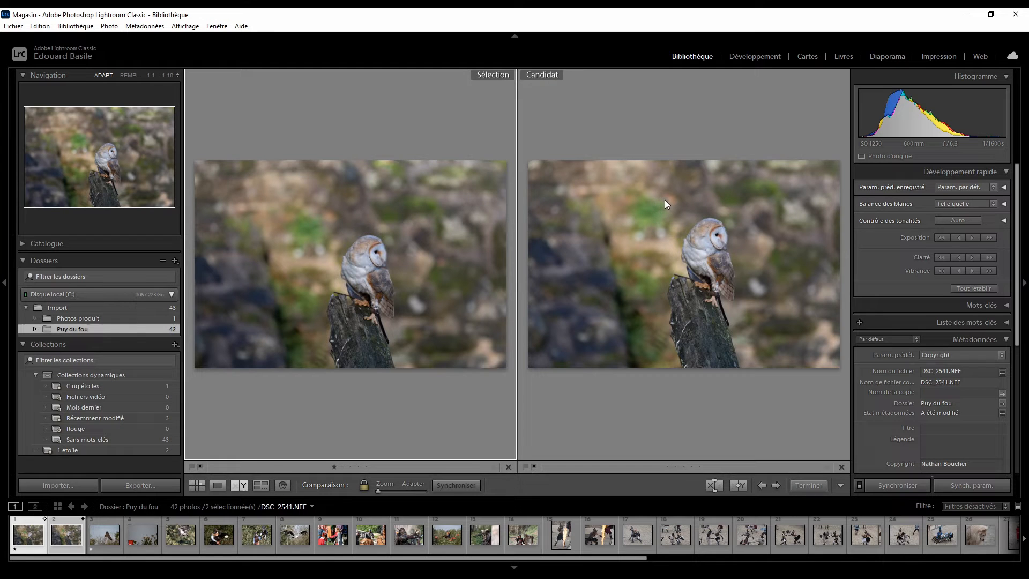
click(195, 484)
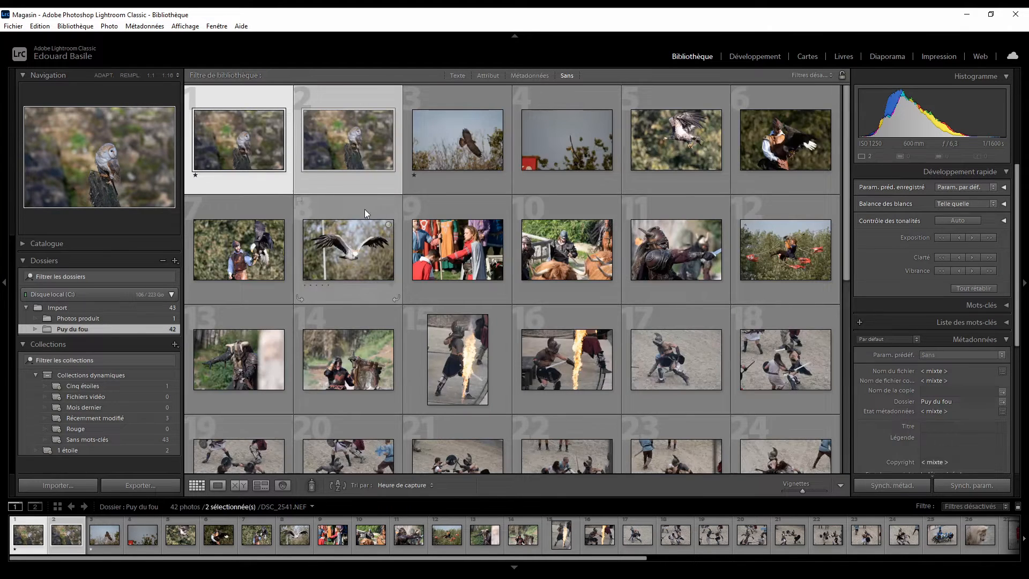
click(321, 153)
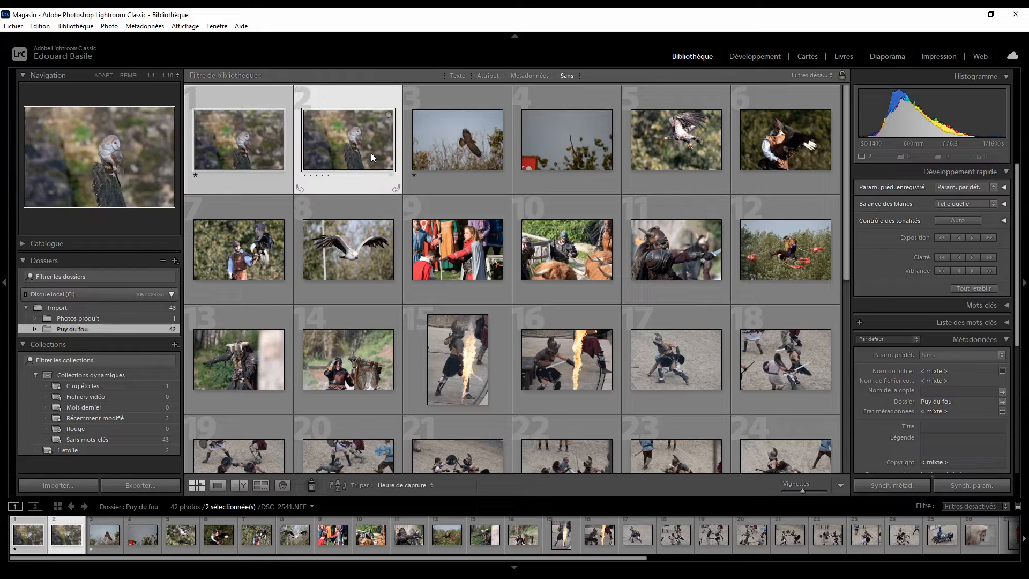
click(449, 150)
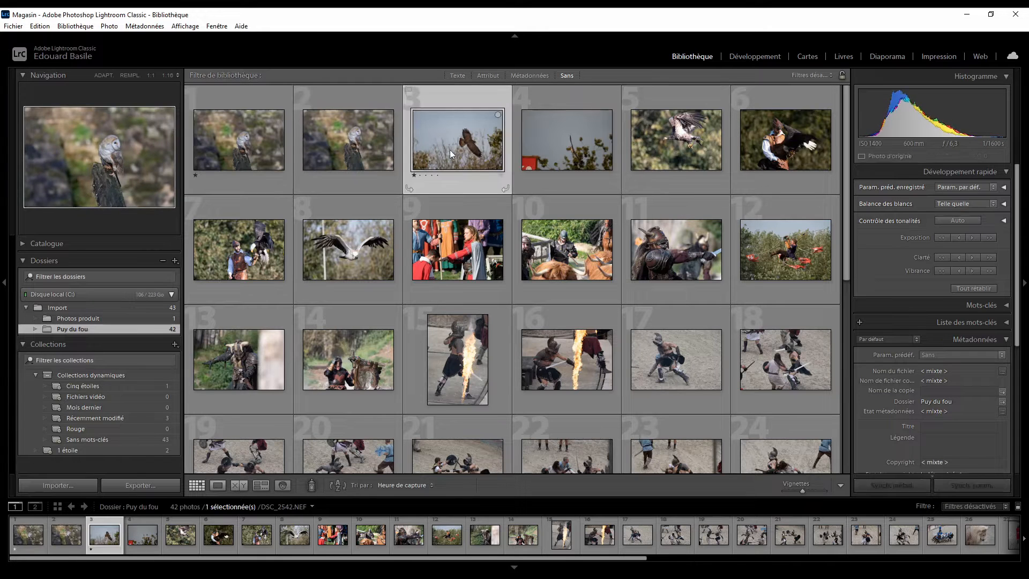
ctrl+click(442, 255)
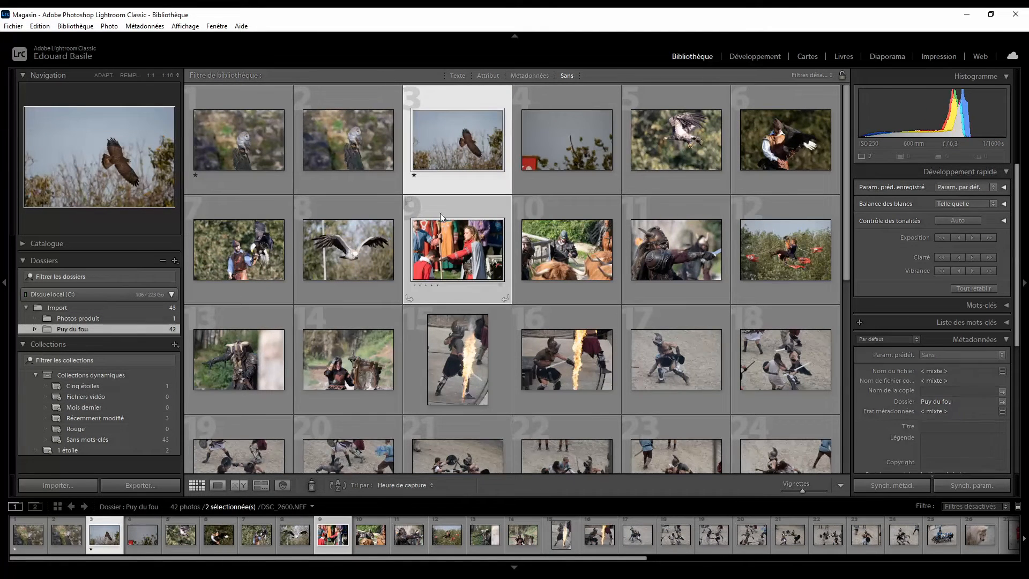
click(239, 485)
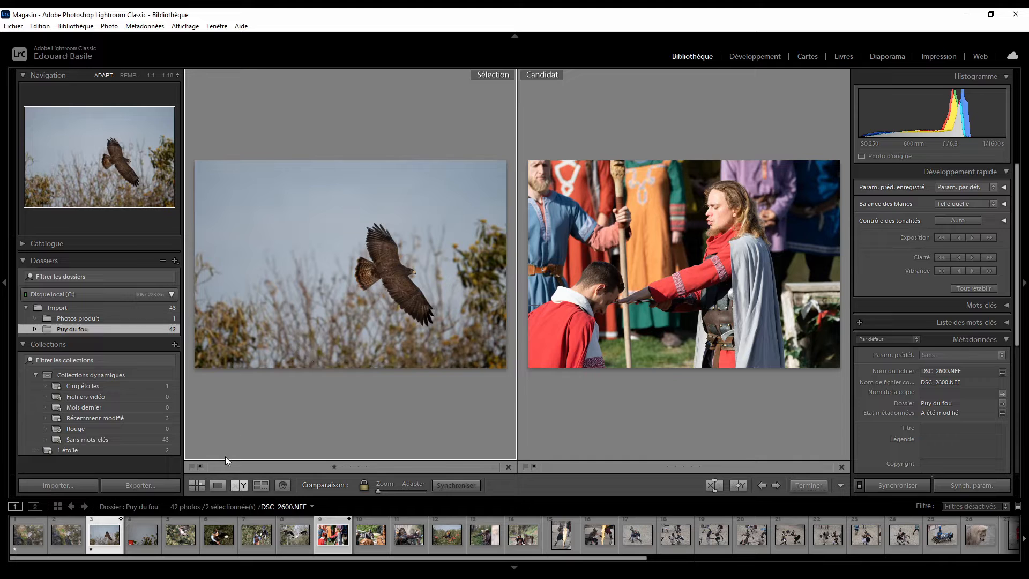
click(199, 485)
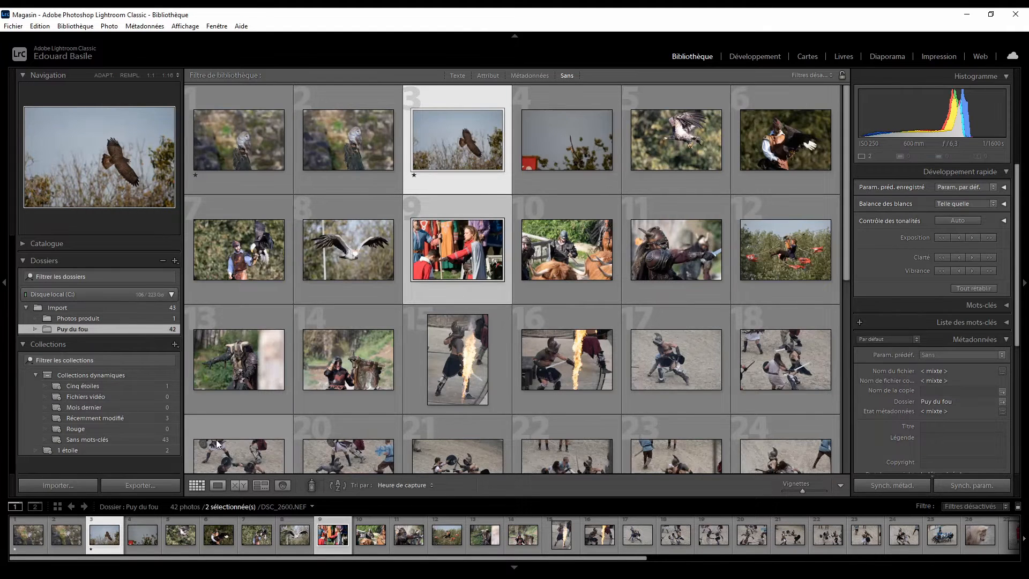
Open the first owl photo in the Develop module and look at its available zoom ratios
click(231, 150)
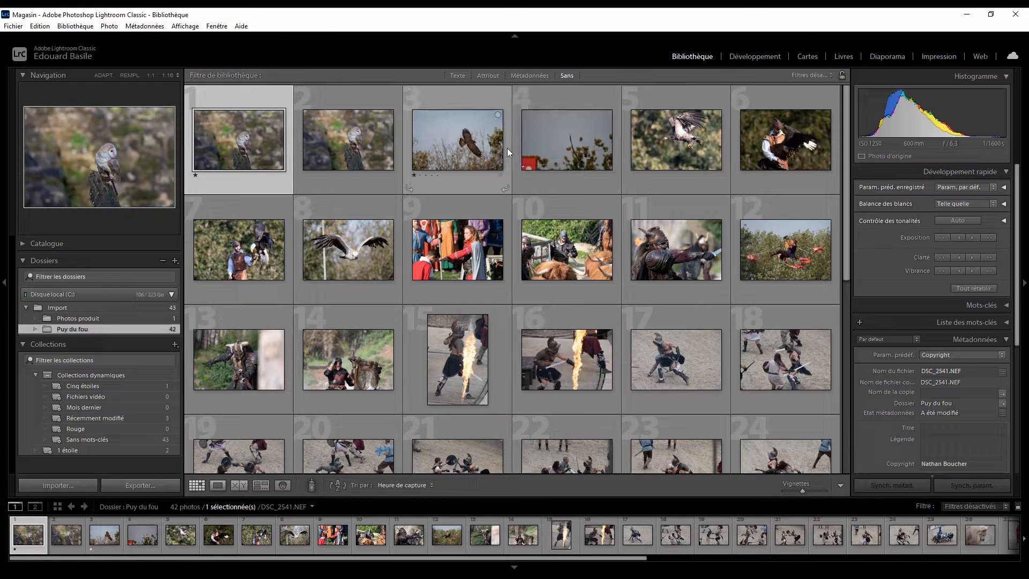
click(748, 57)
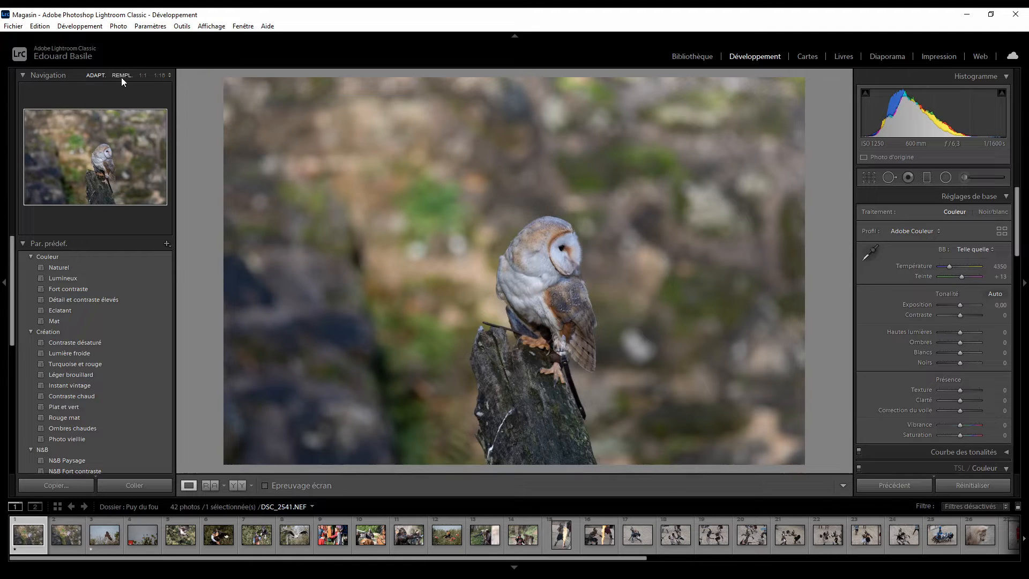
click(168, 75)
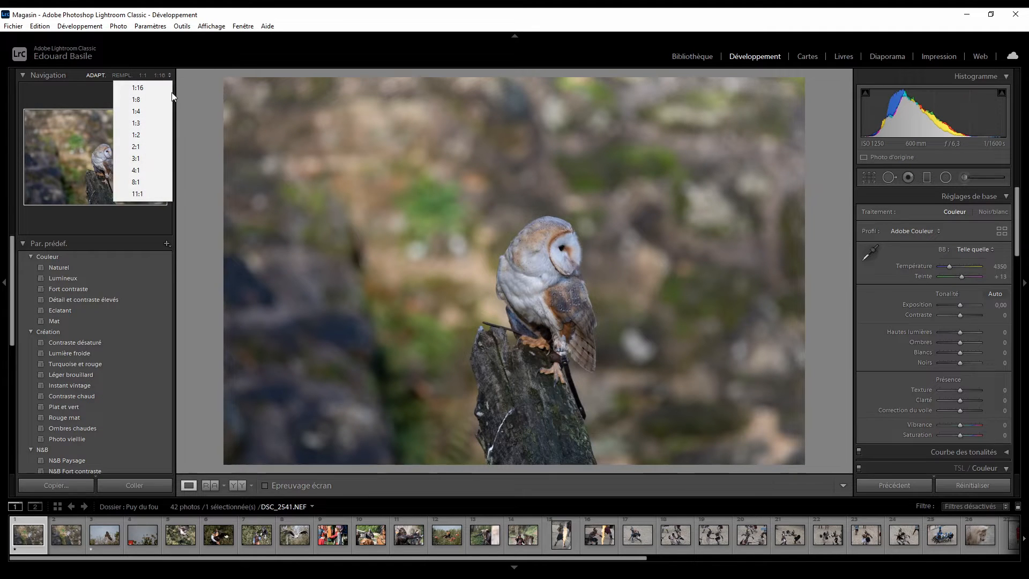
click(97, 174)
click(416, 356)
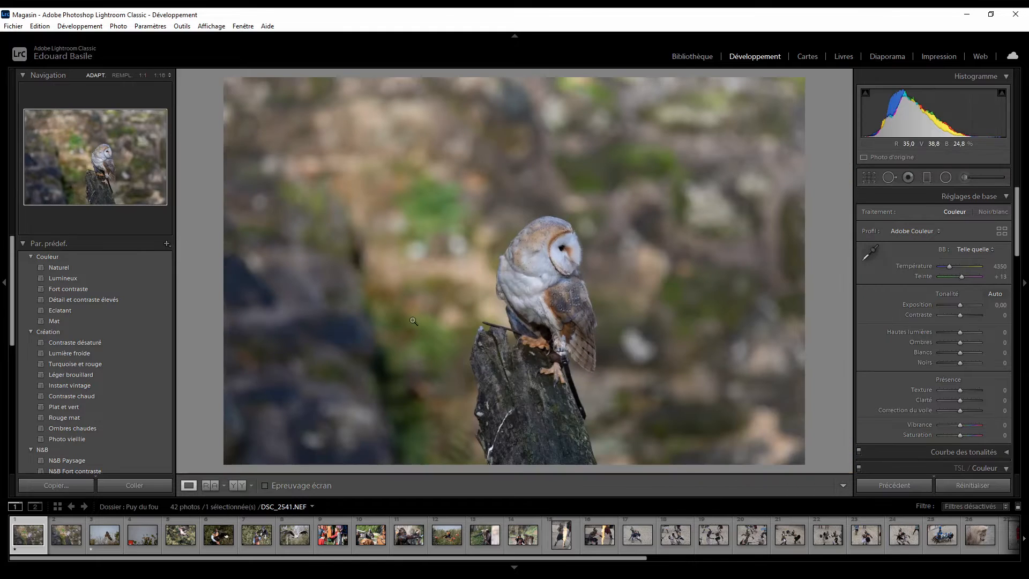
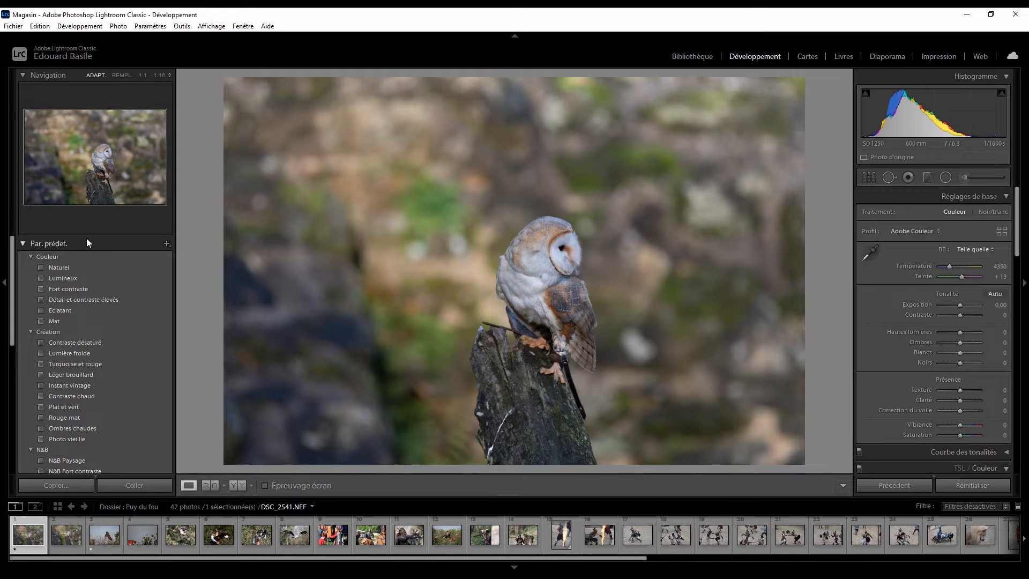
Set up a new develop preset that includes all basic tone and colour settings, and cancel its creation
click(166, 243)
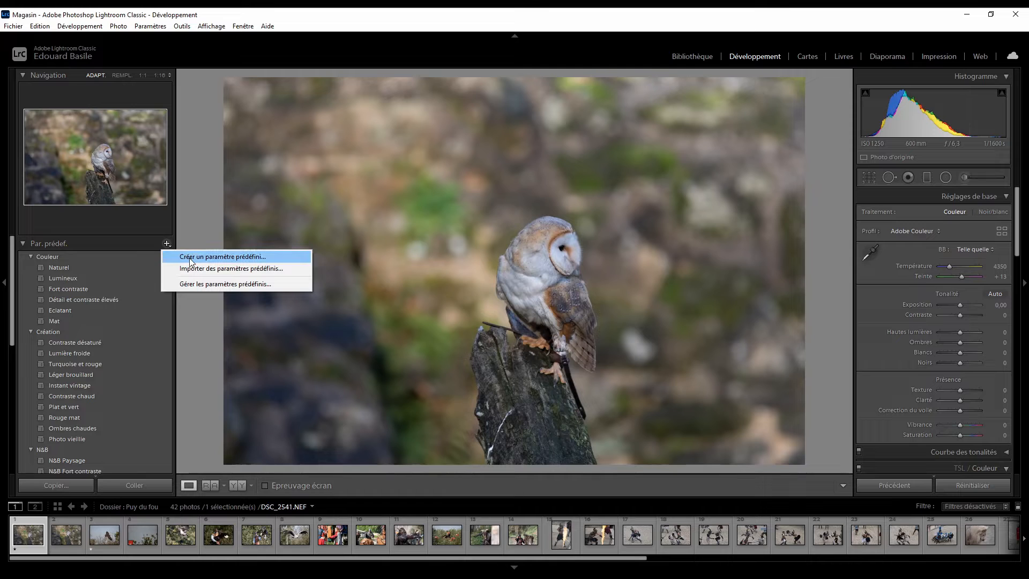
click(188, 258)
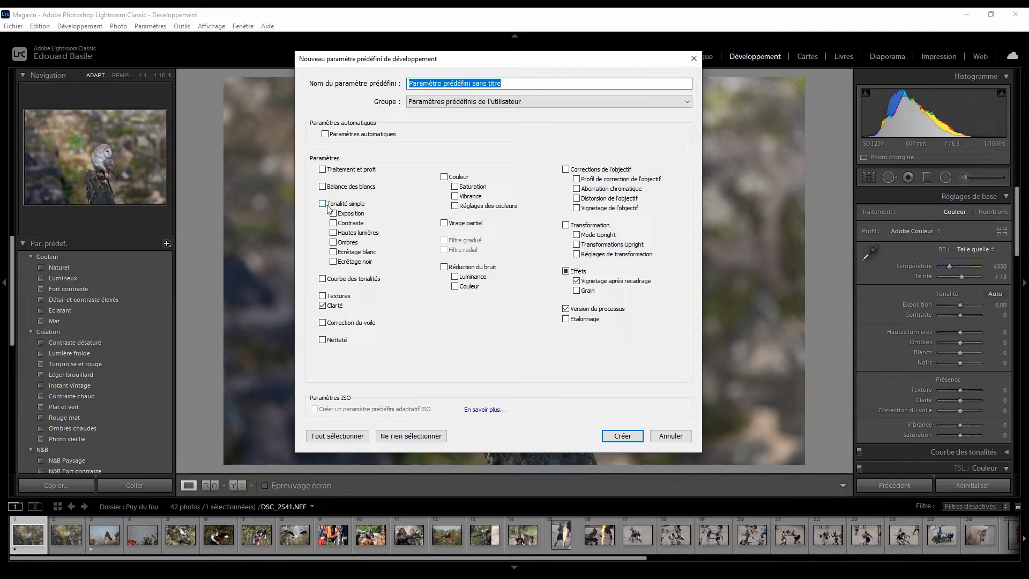
click(345, 205)
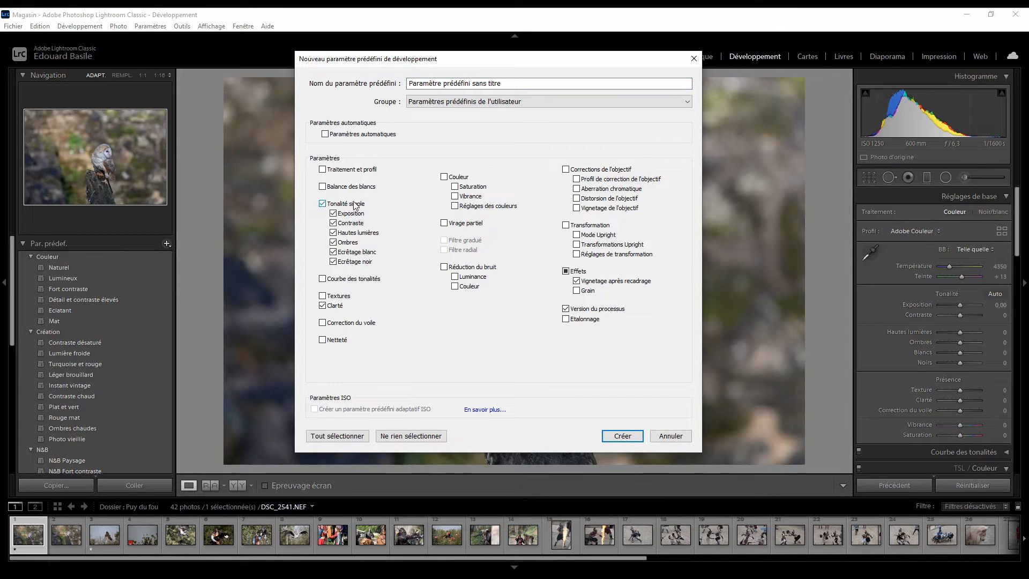
click(450, 178)
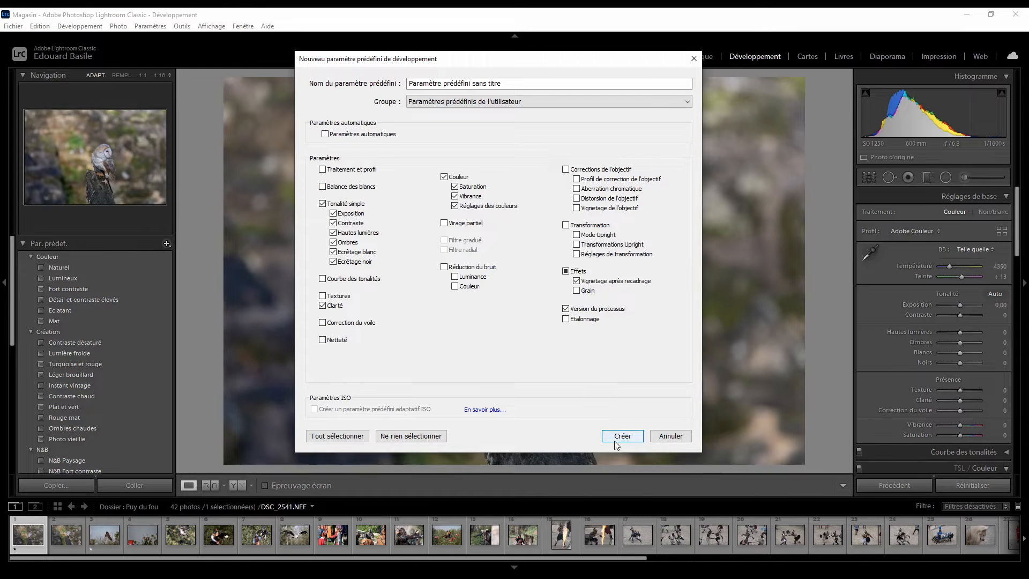
drag(512, 83, 408, 84)
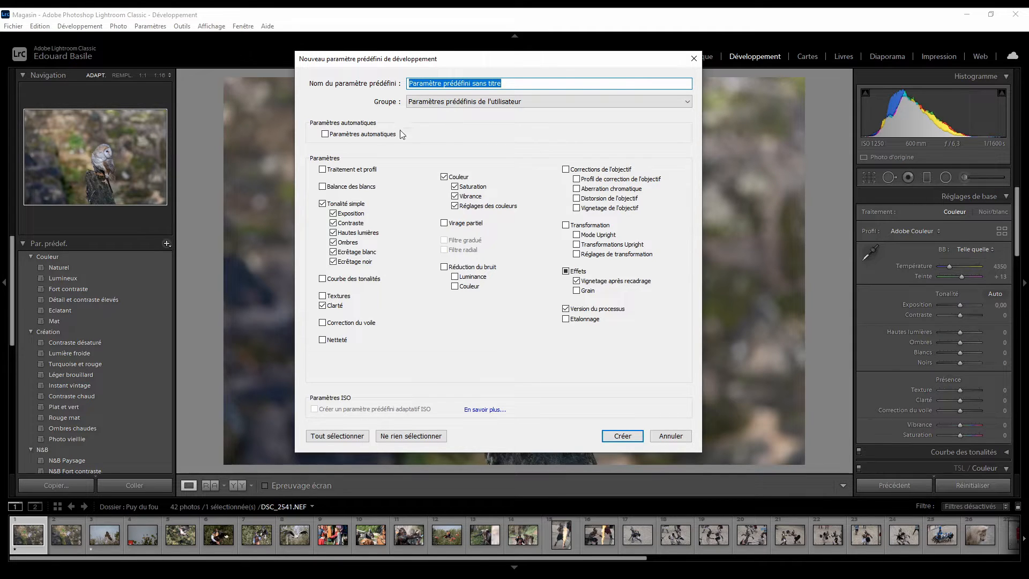
click(679, 435)
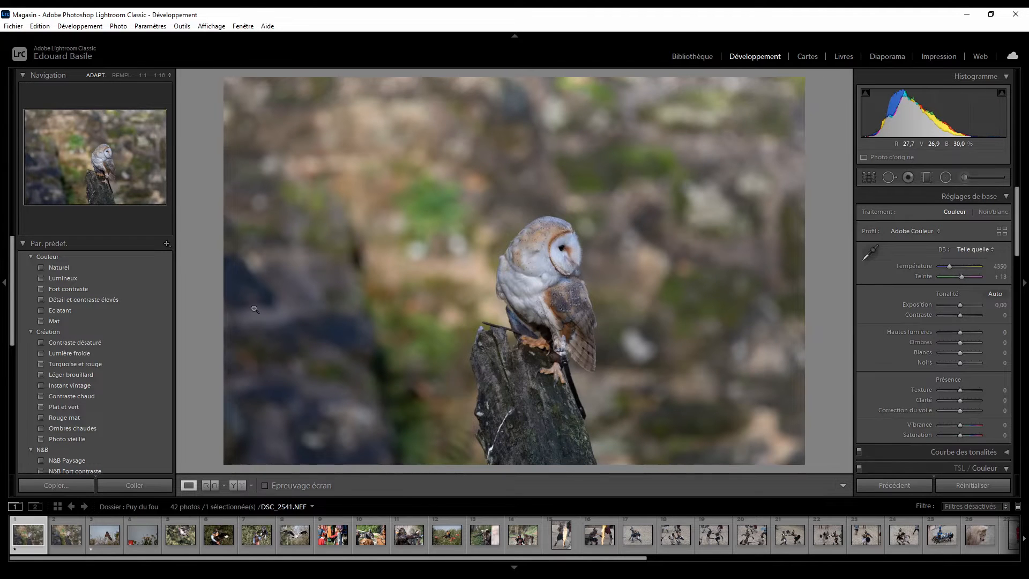
Look through the develop presets and history, try the Fort contraste preset on the owl photo, and undo it
scroll(118, 325, down, 10)
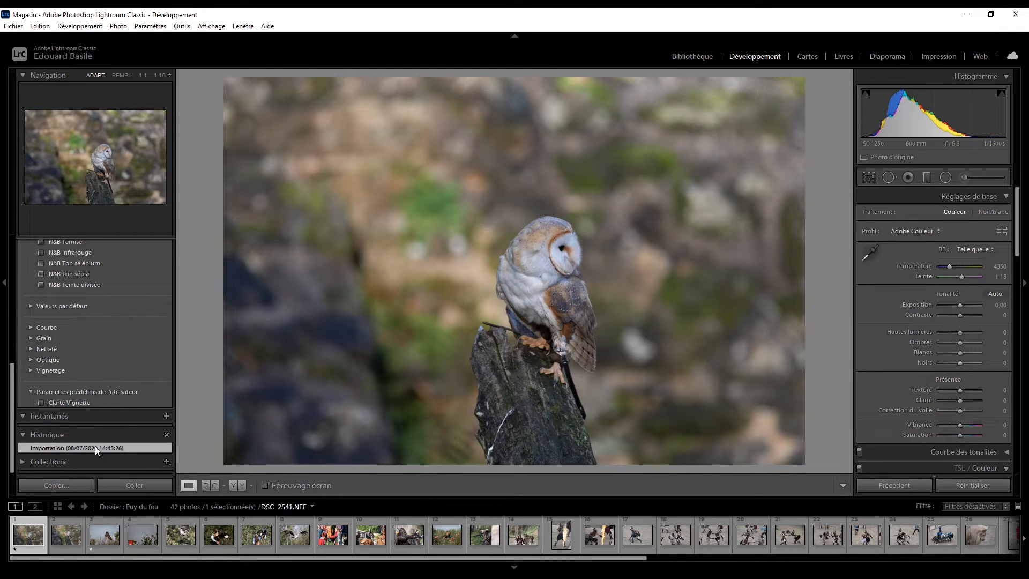
scroll(63, 409, up, 5)
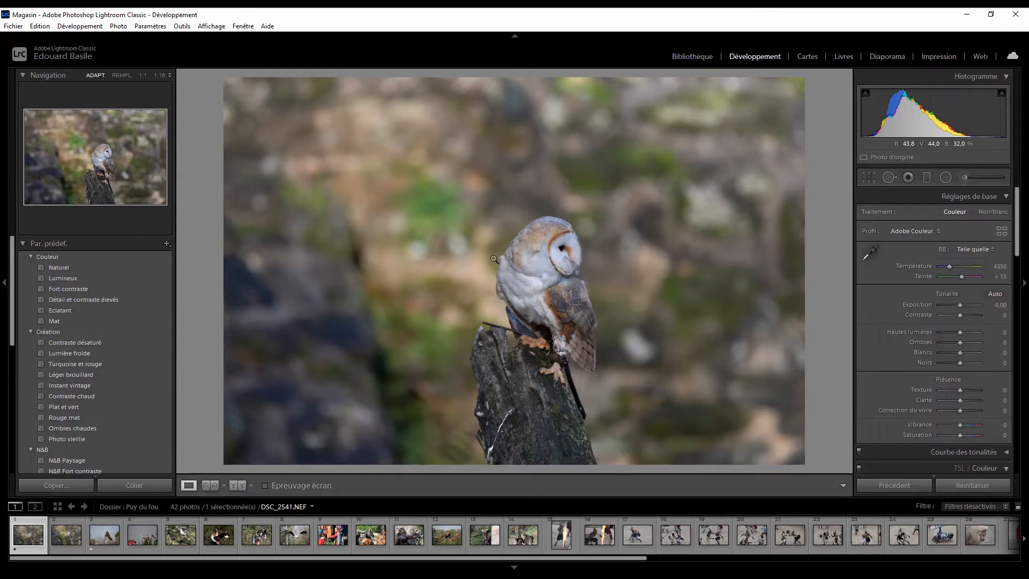
click(77, 289)
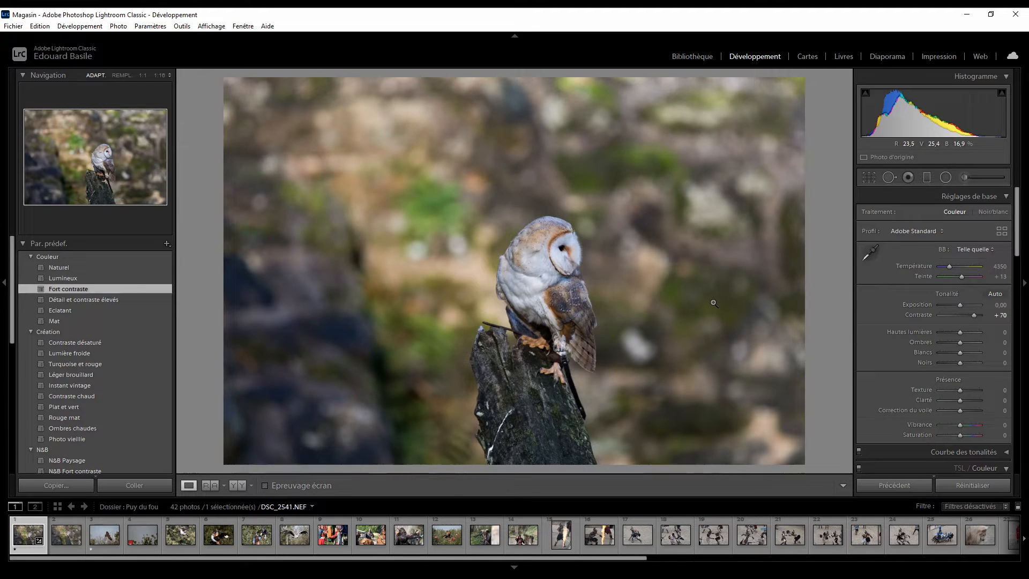
key(ctrl+z)
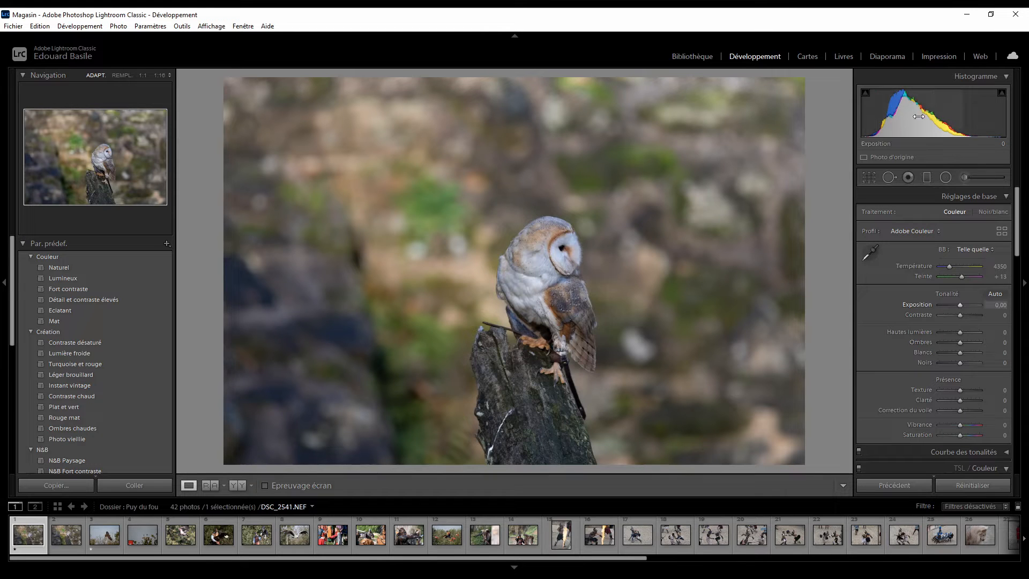
Try the owl photo's exposure at -5.00 and +5.00, and reset it to 0
drag(950, 303, 939, 301)
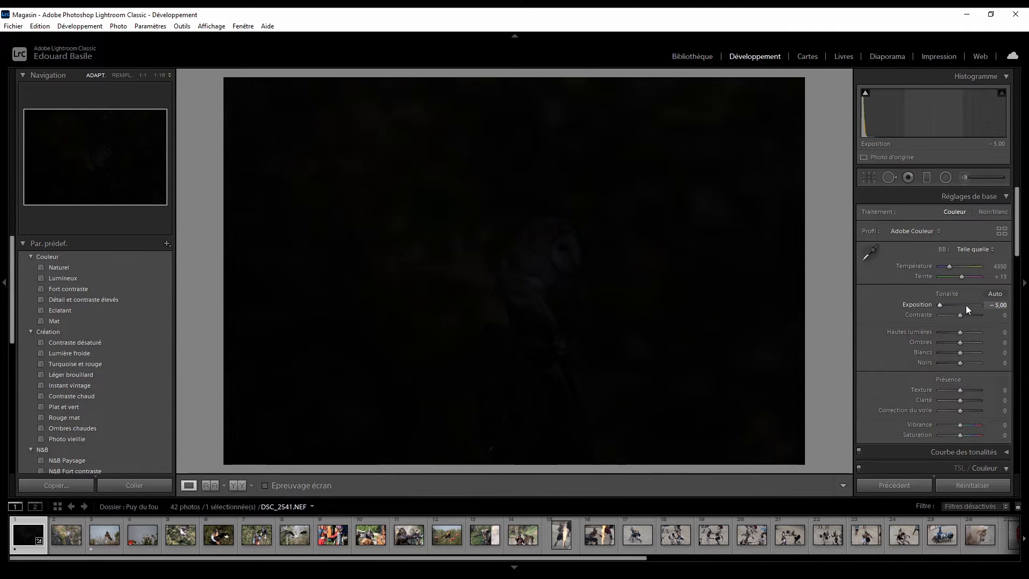
drag(965, 305, 982, 305)
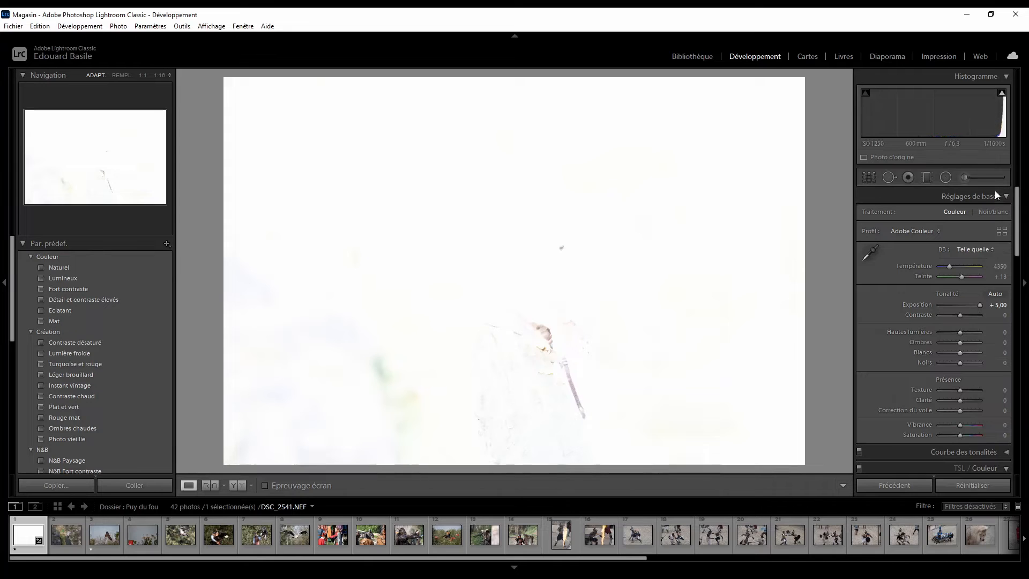
click(996, 304)
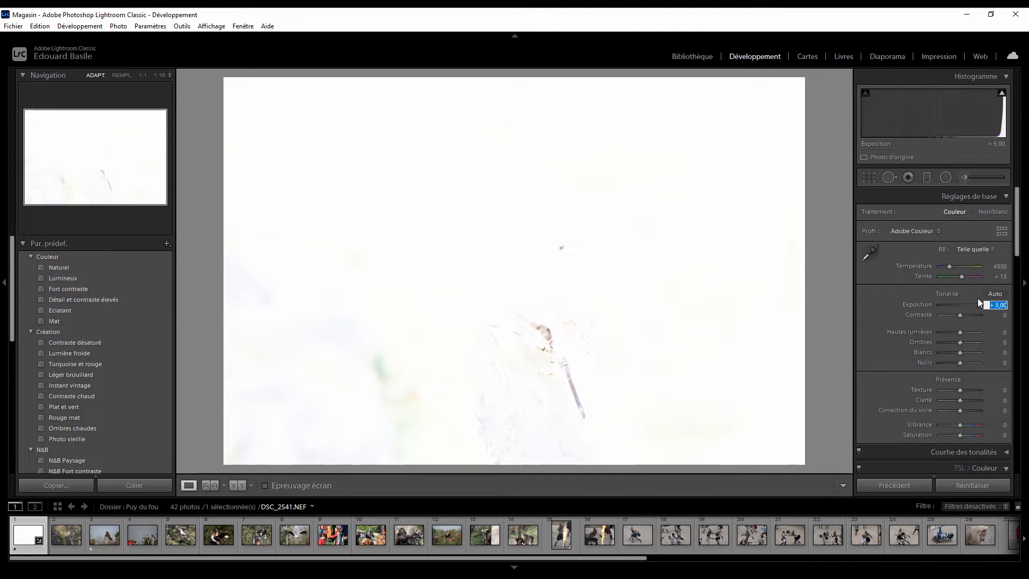
text(0)
key(Return)
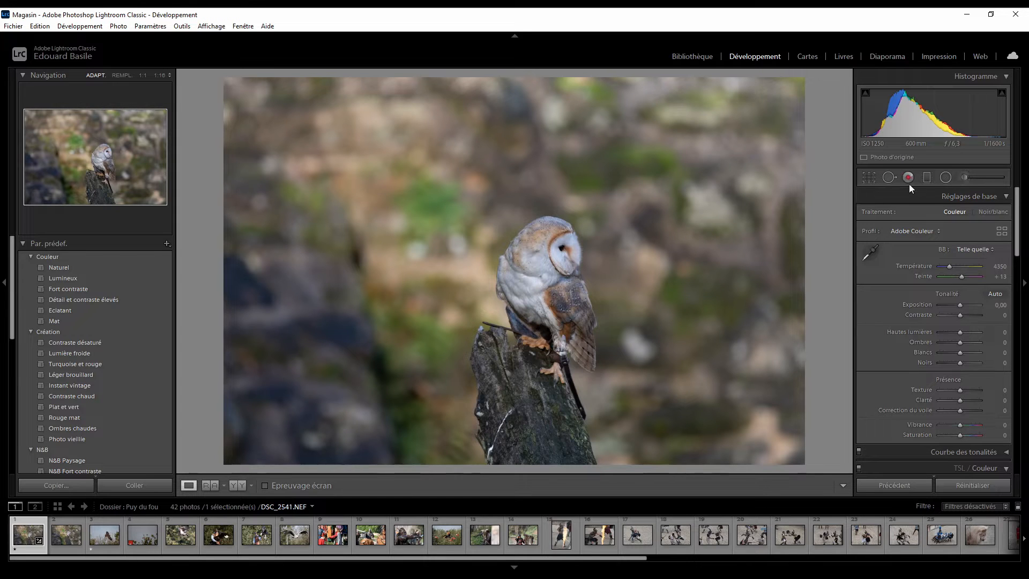
Start cropping the owl photo, try stretching the frame outward from its upper-left corner, and lock the Original aspect ratio
click(868, 179)
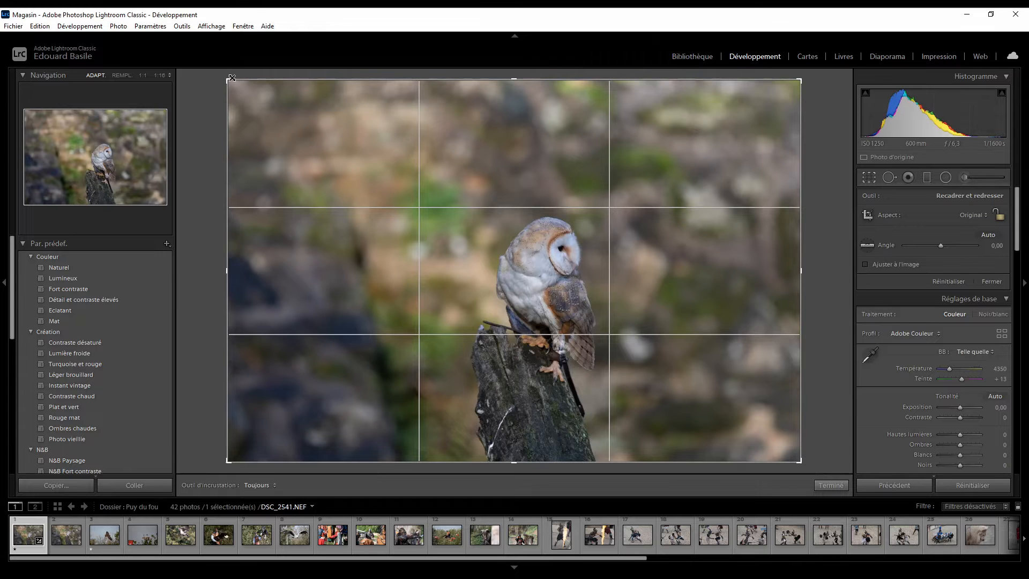
mouse_move(228, 79)
mouse_down()
mouse_move(306, 92)
mouse_move(327, 114)
mouse_move(298, 140)
mouse_move(210, 78)
mouse_up()
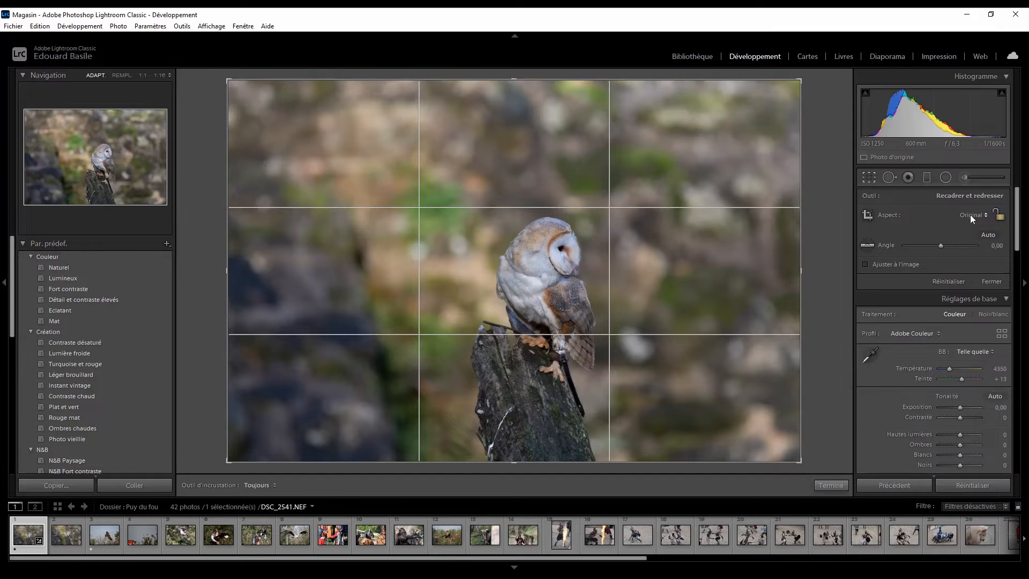
click(998, 215)
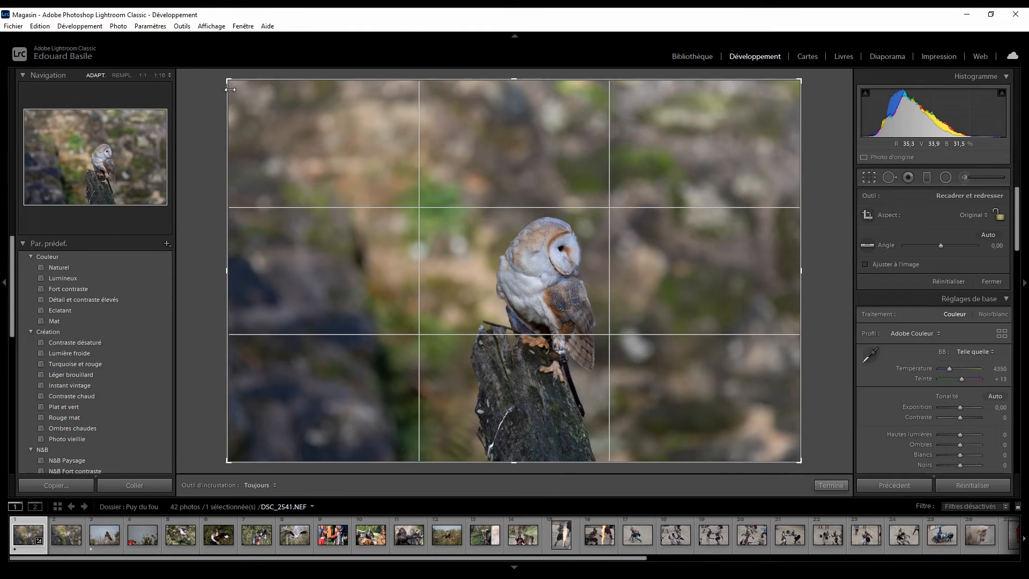
drag(227, 79, 217, 53)
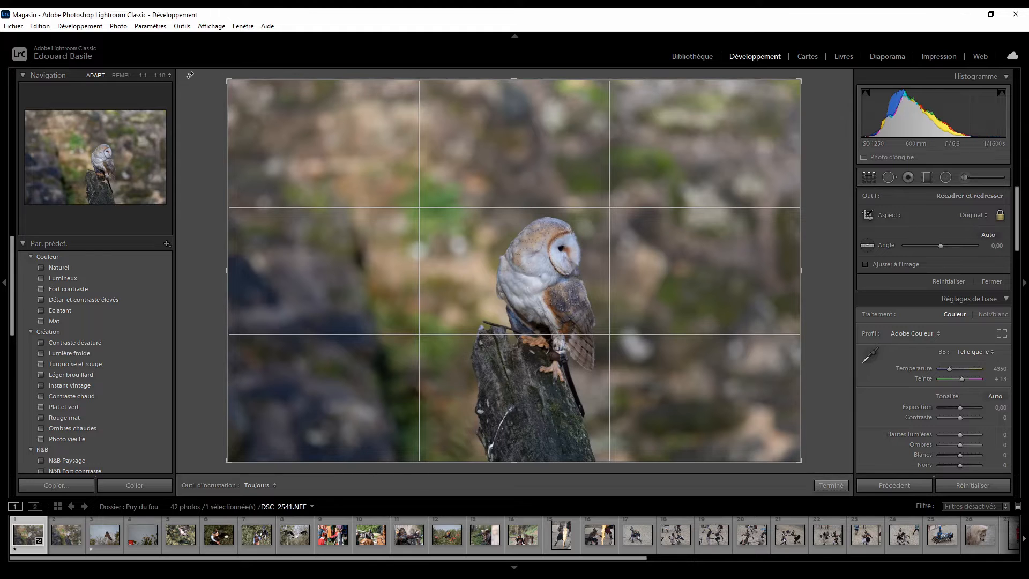
drag(228, 81, 207, 69)
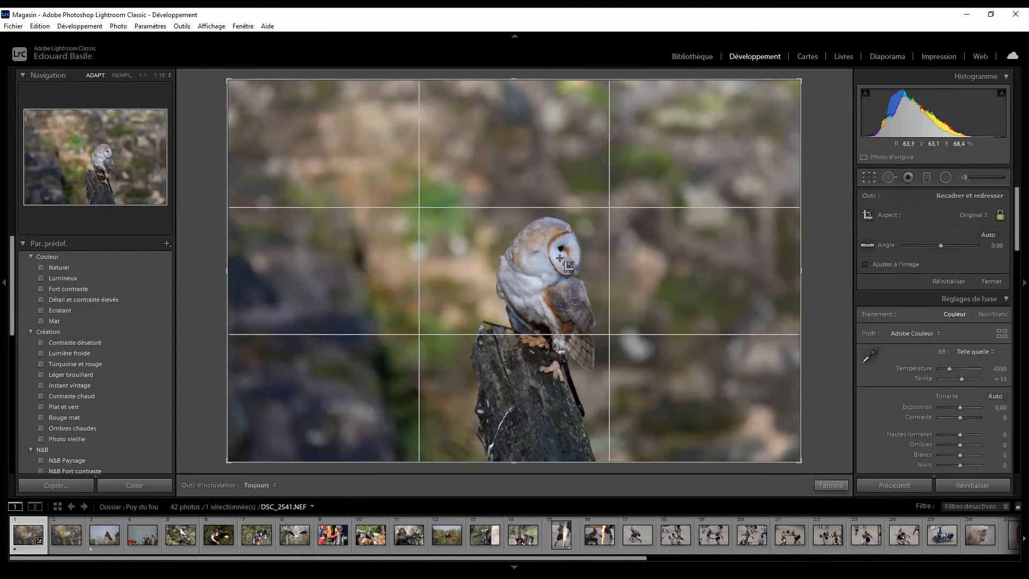
Set the crop aspect ratio to 4 x 3, tighten the frame from its upper-left corner, and reposition the owl inside it
click(974, 215)
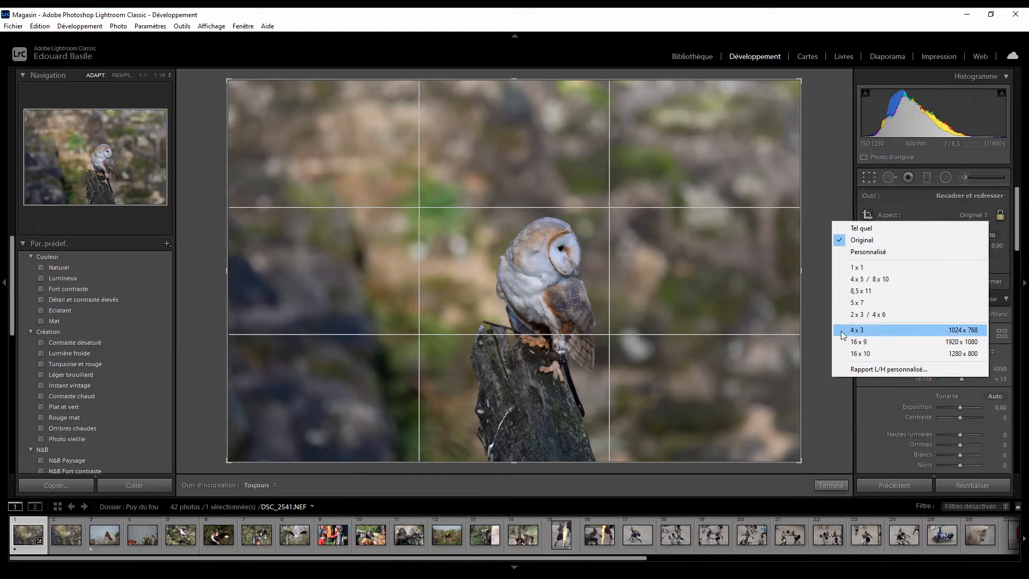
click(864, 330)
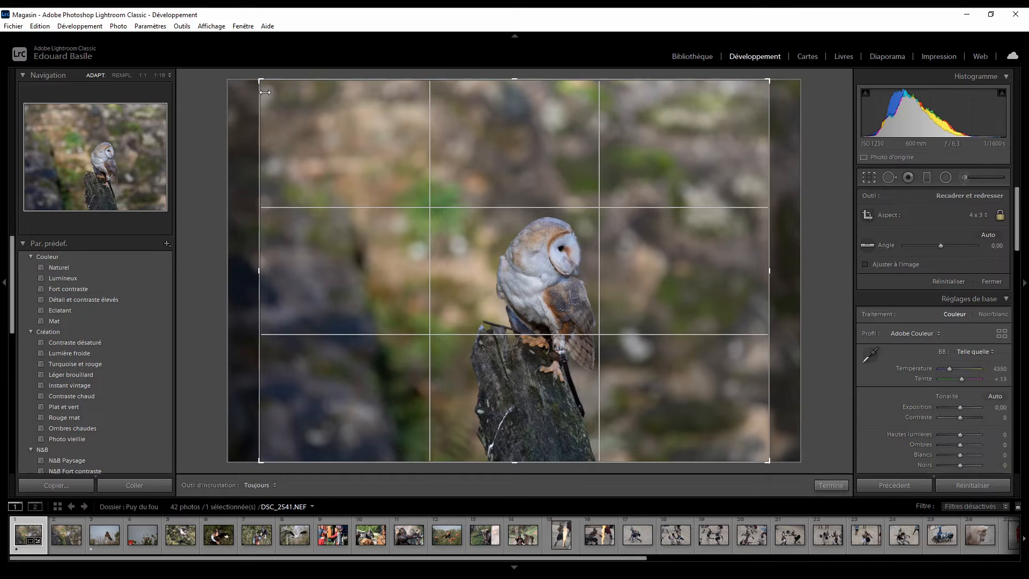
drag(261, 78, 335, 127)
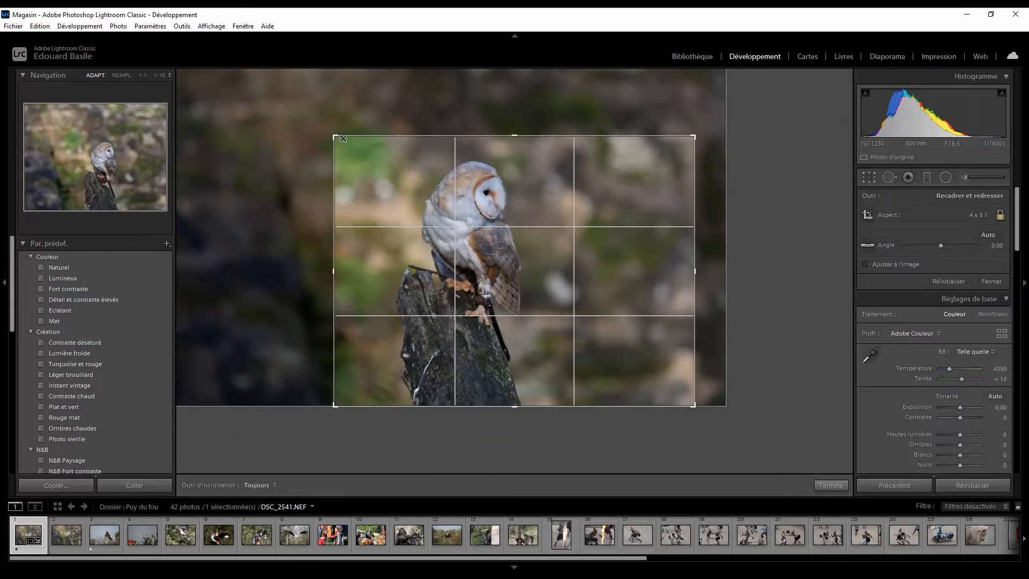
drag(523, 218, 556, 236)
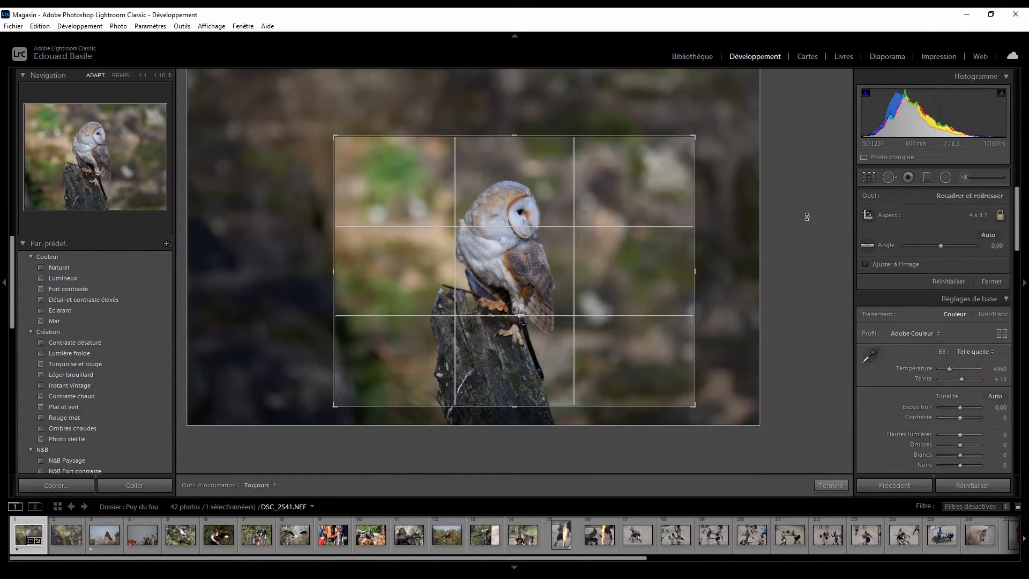
Try drawing custom crop frames freehand over the owl photo, rotating the image to an angle of 1.26 between the two
click(867, 216)
drag(335, 112, 620, 272)
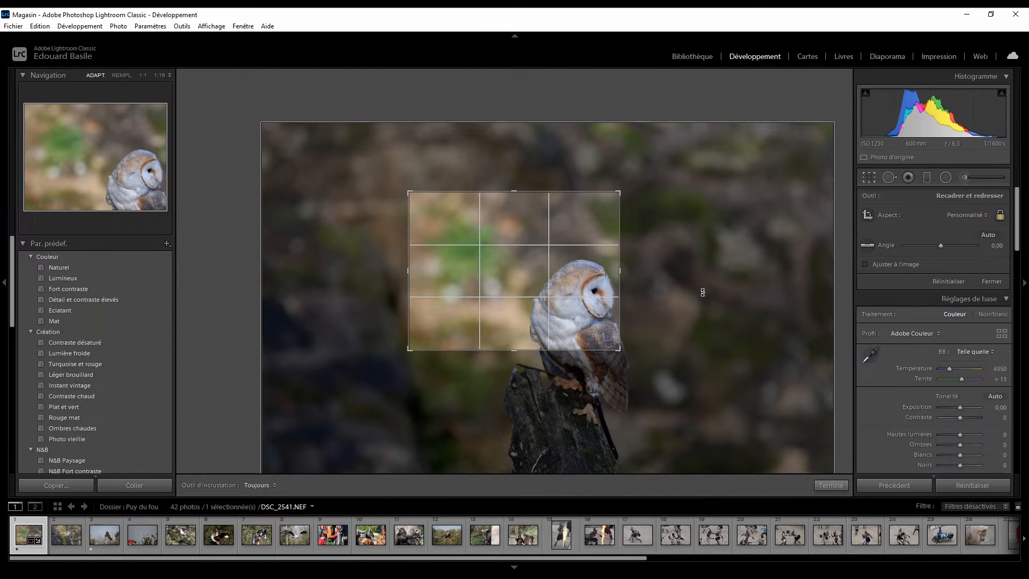
drag(702, 292, 650, 289)
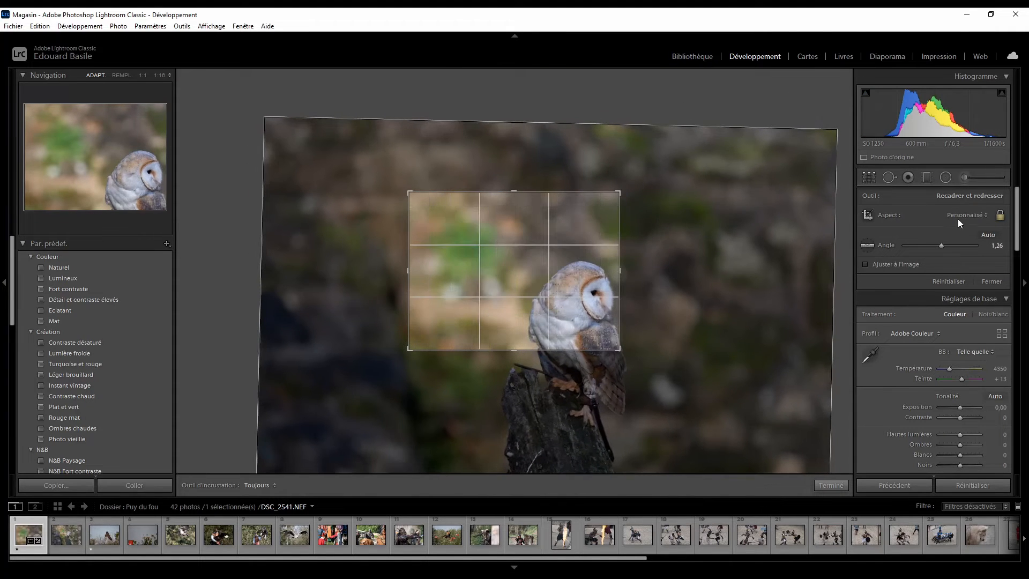
click(868, 217)
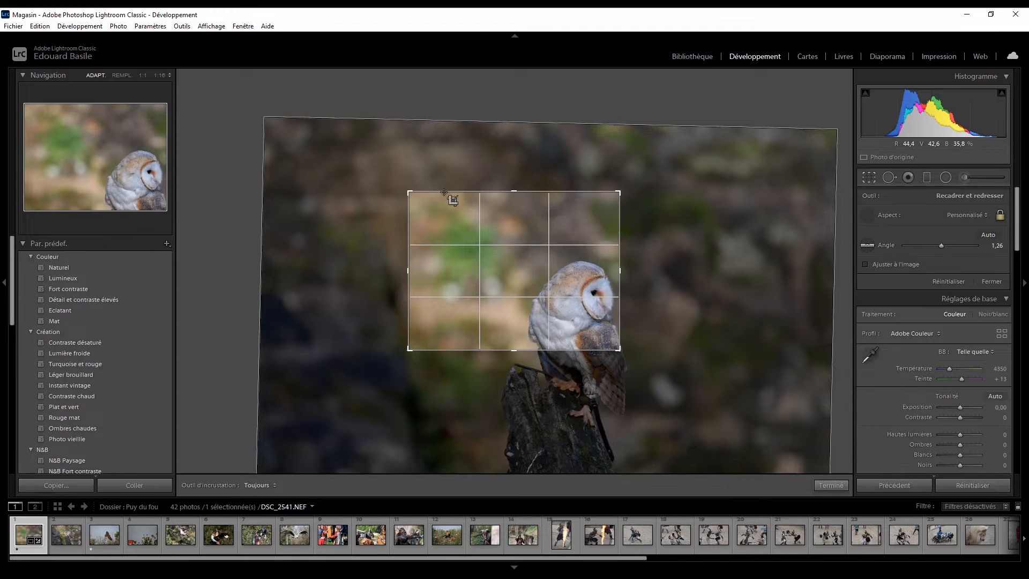
drag(355, 192, 481, 288)
Reset the crop angle to 0, try rotating the photo slightly with the angle control, and return it to 0 each time
click(996, 245)
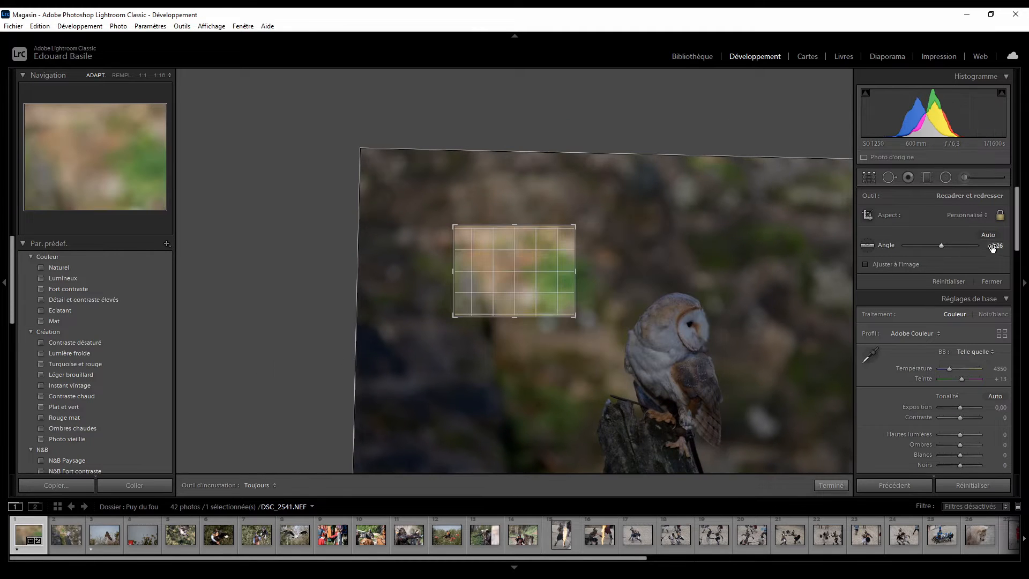
double_click(889, 246)
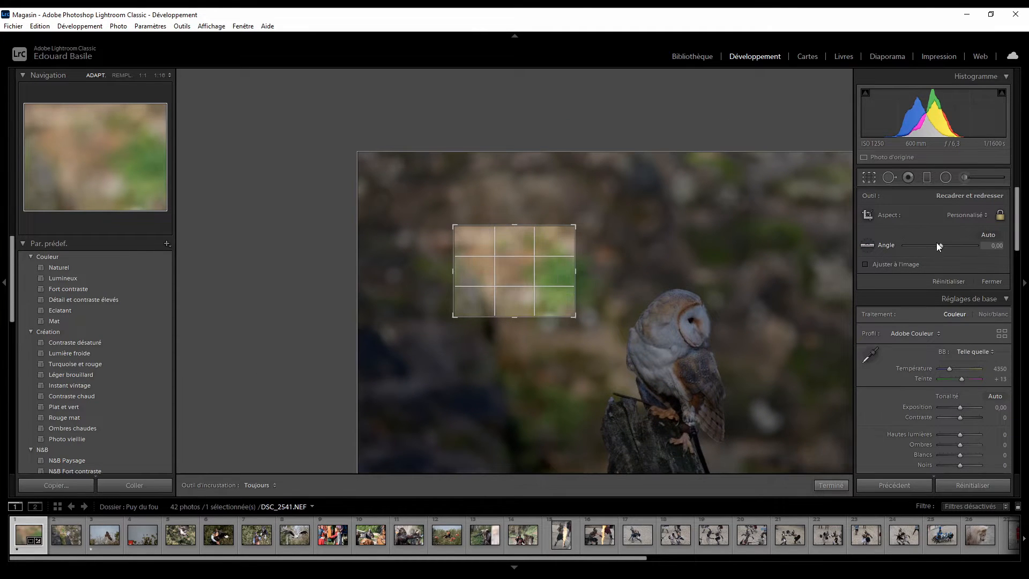
drag(941, 245, 942, 246)
click(996, 245)
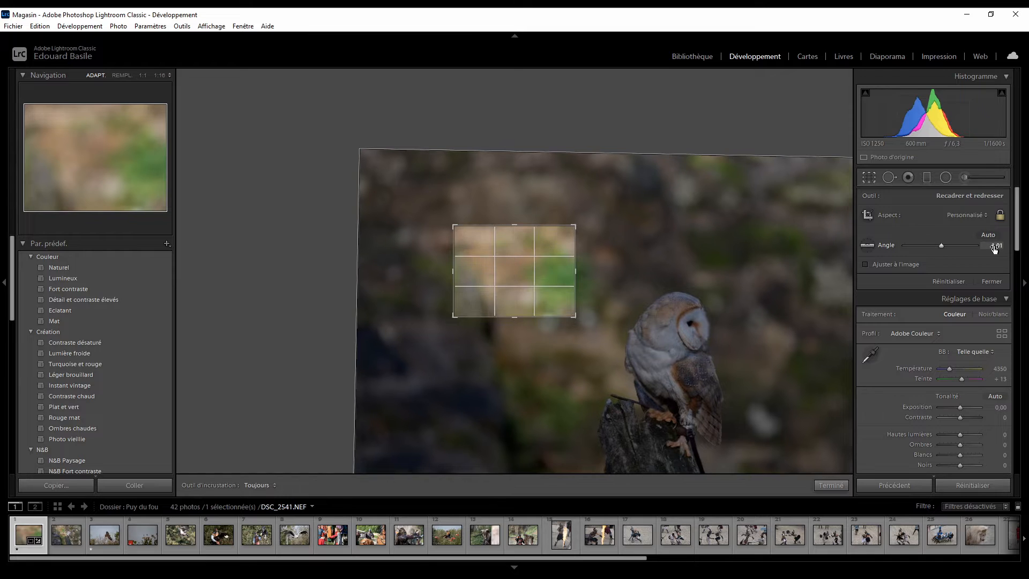
text(0)
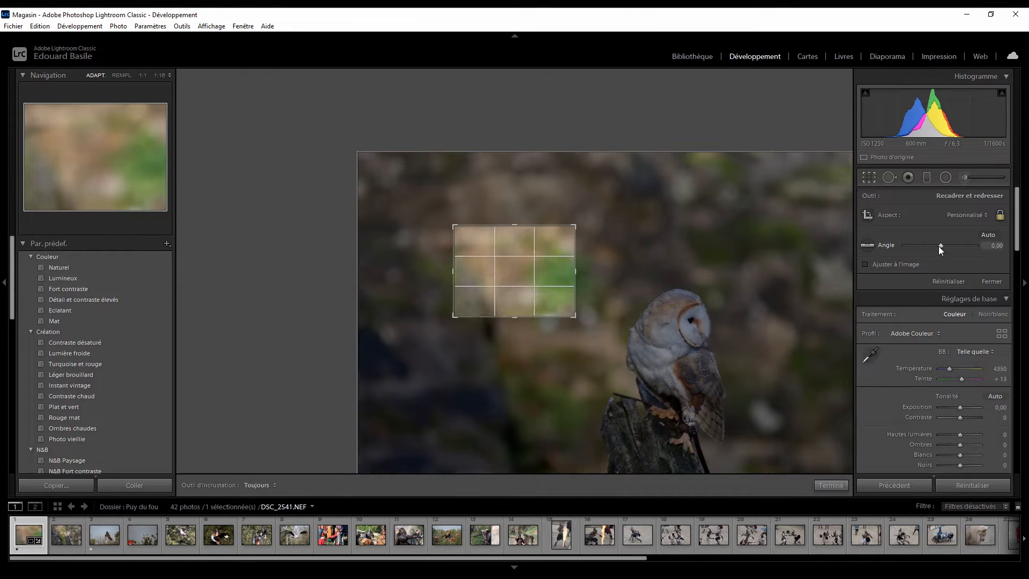
mouse_move(939, 246)
mouse_down()
mouse_move(960, 246)
mouse_move(943, 248)
mouse_up()
click(988, 245)
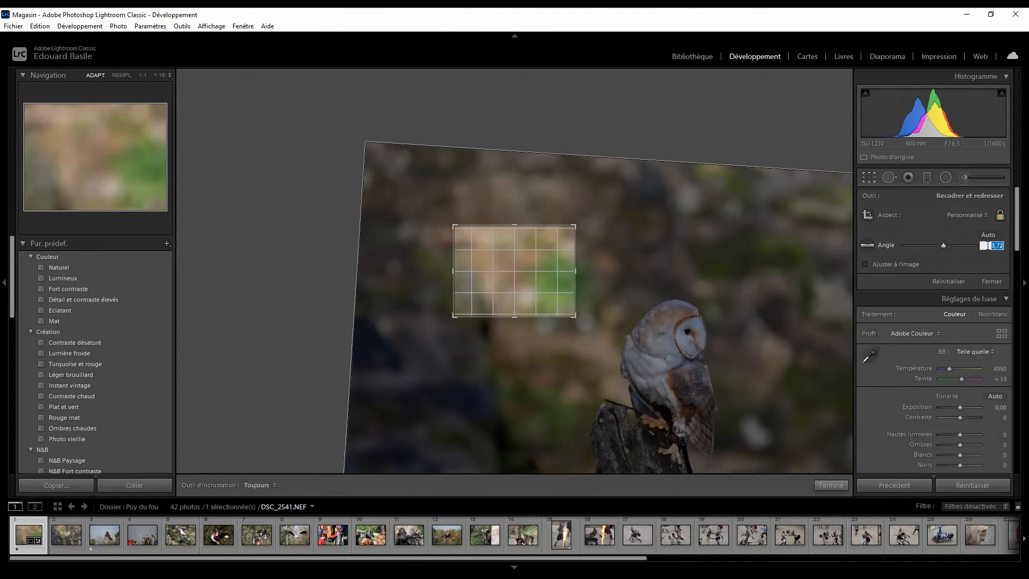
text(0)
key(Return)
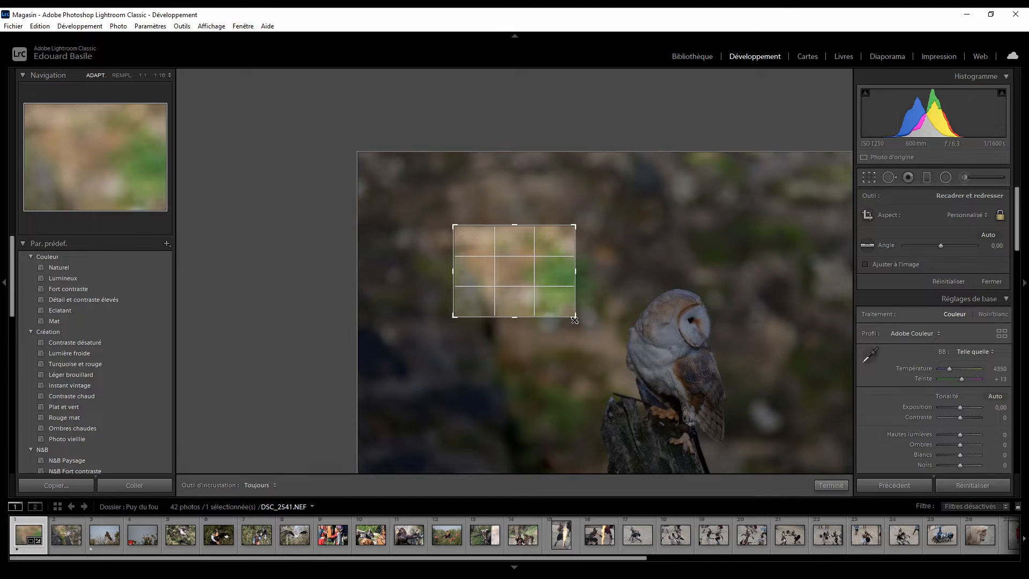
key(Return)
Enlarge the owl photo's crop frame from its lower-right and upper-left corners to the photo's full height
click(857, 178)
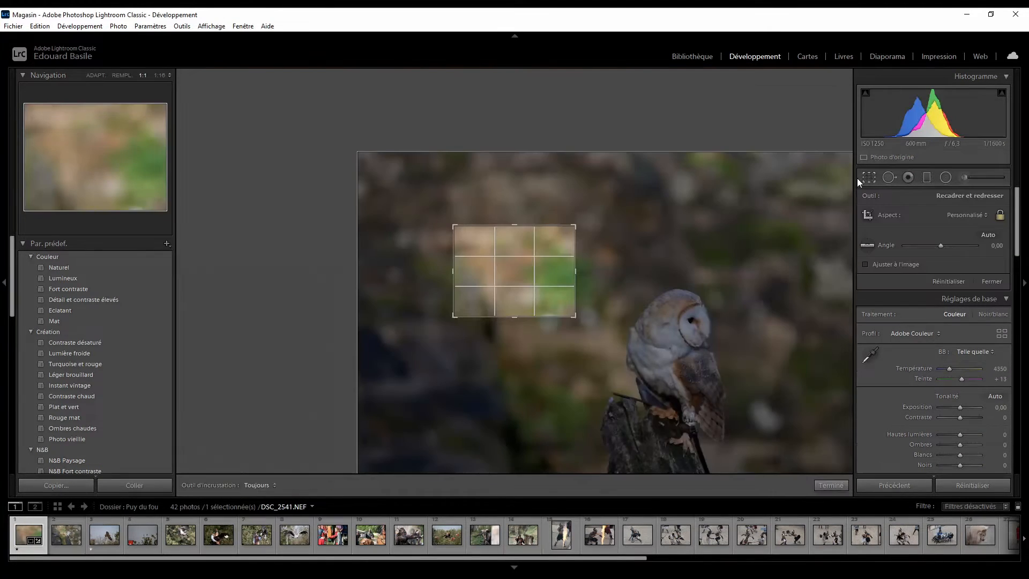
drag(575, 317, 720, 424)
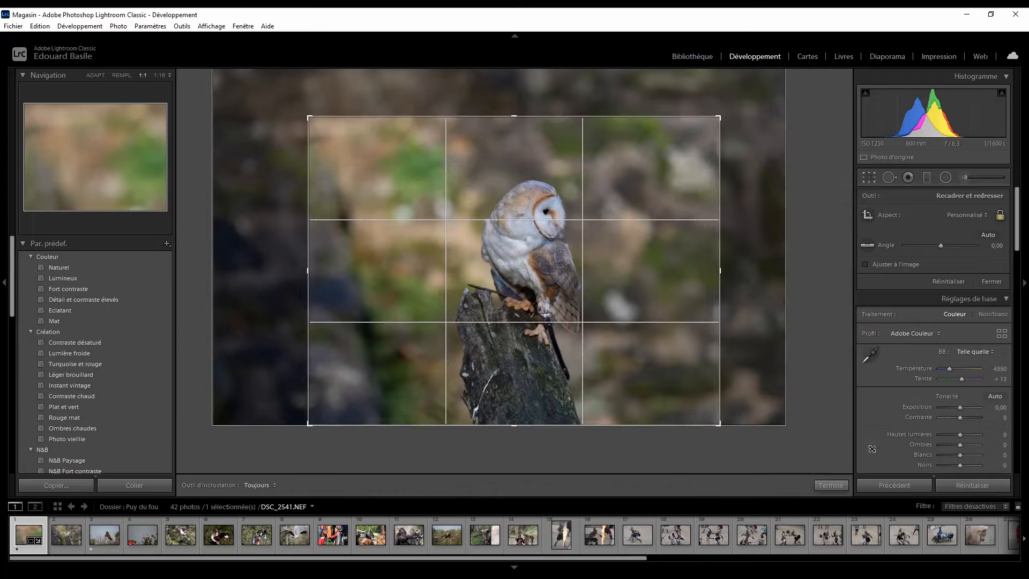
drag(310, 122, 259, 81)
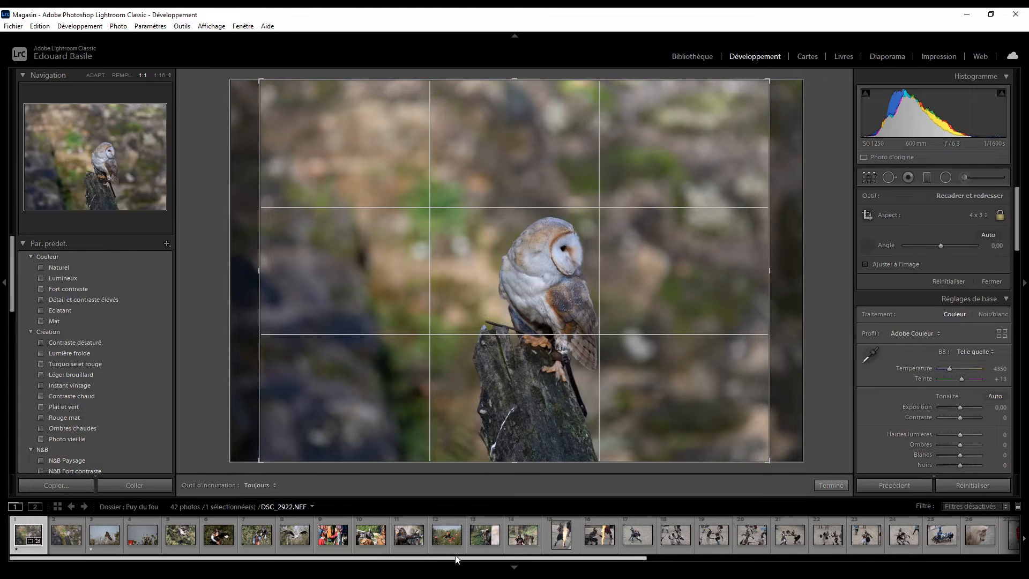
Open the horse rider photo DSC_3483.NEF, try straightening it along the red barrier to an angle of -1.71, and undo it
drag(446, 558, 732, 549)
click(718, 534)
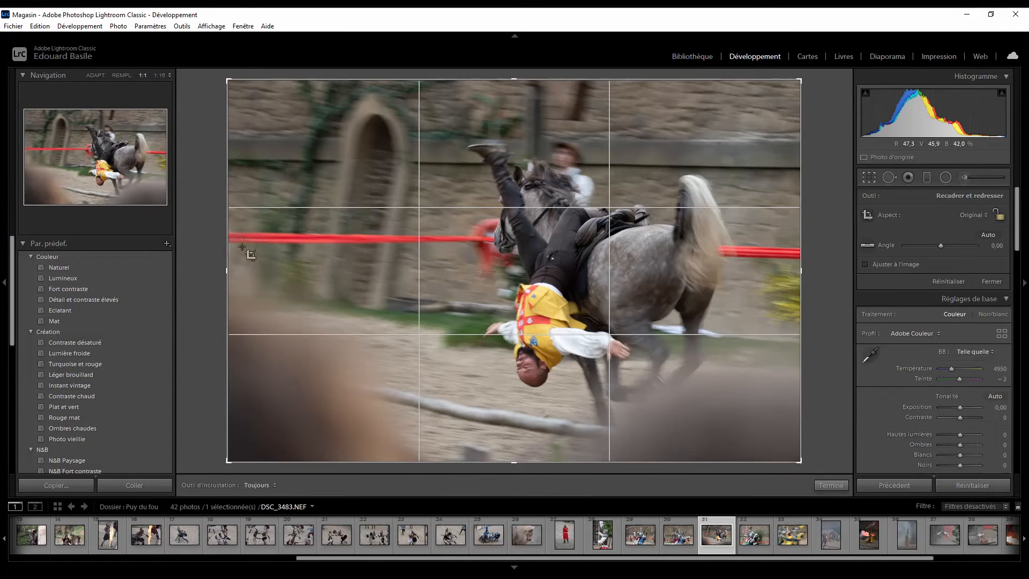
click(868, 245)
drag(254, 229, 801, 248)
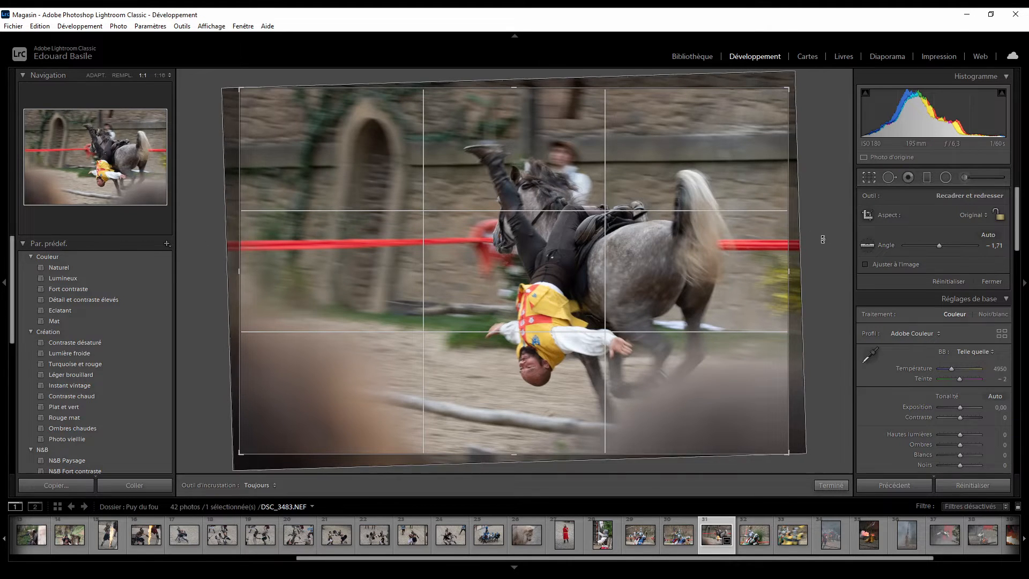
key(ctrl+z)
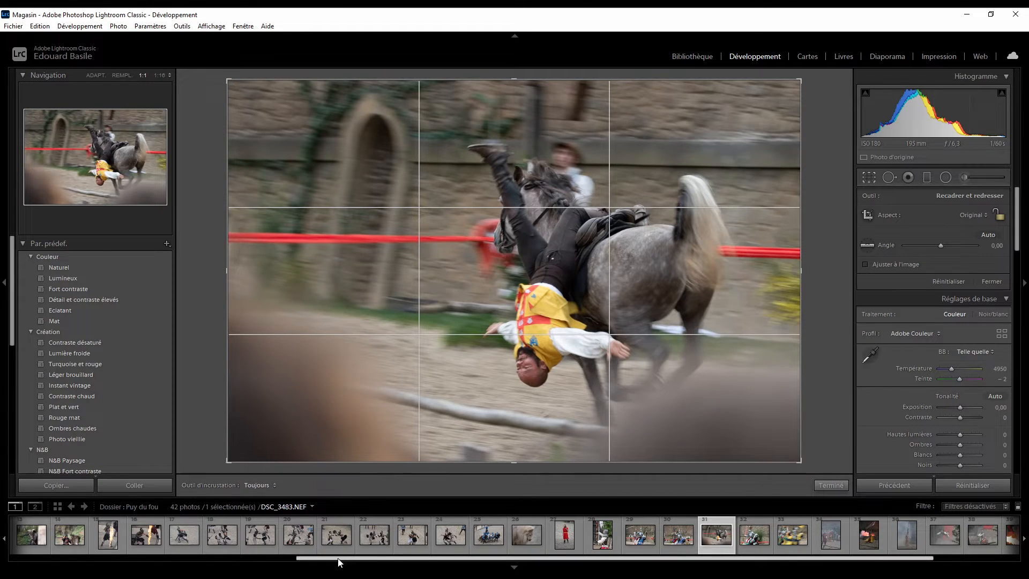
Try straightening the horse photo once more along the red barrier, to an angle of -1.82, and undo the rotation
drag(339, 559, 33, 553)
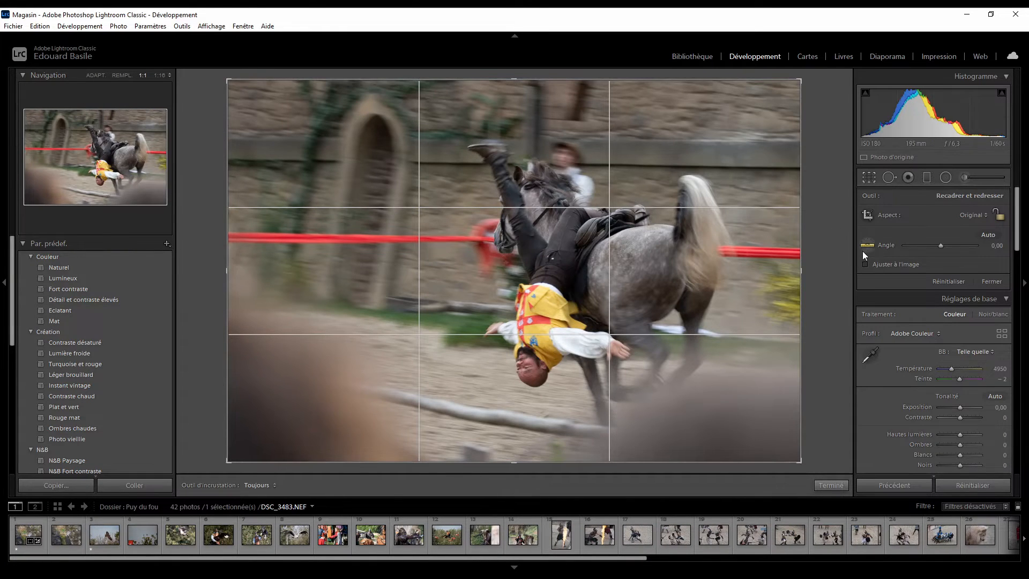
click(867, 248)
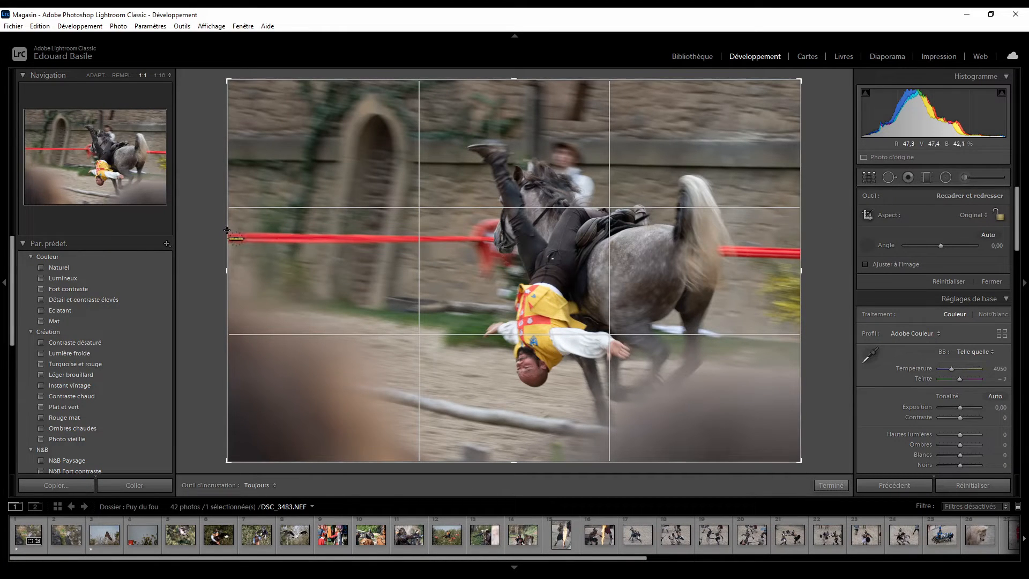
drag(226, 229, 801, 248)
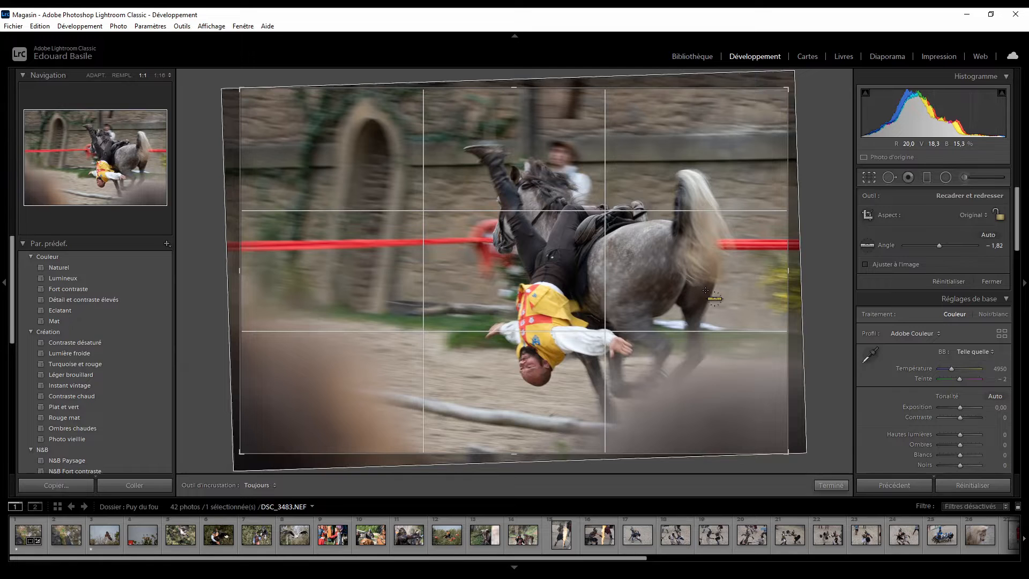
key(ctrl+z)
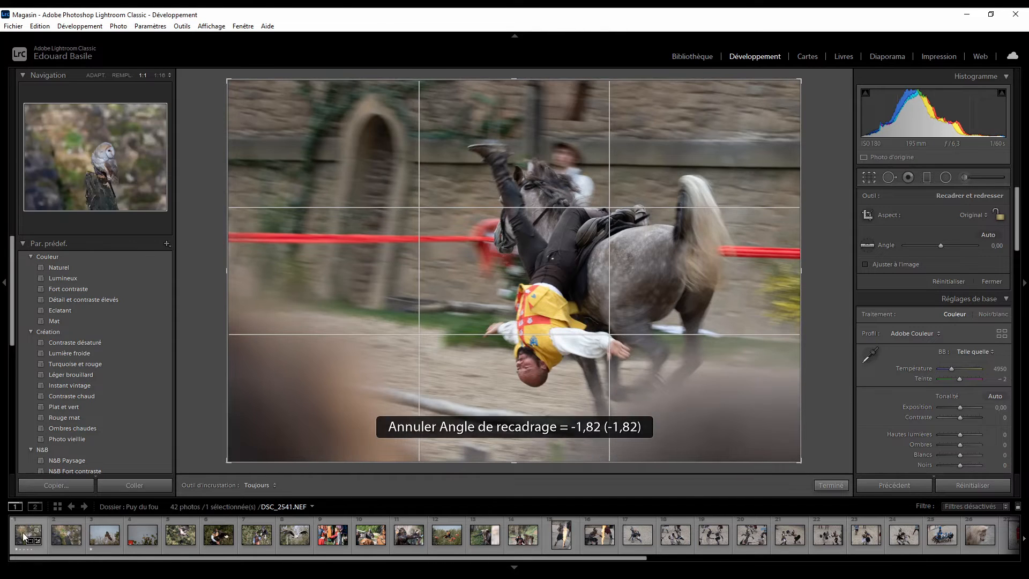
Return to DSC_2541.NEF, tighten its 4 x 3 crop around the owl, and position the owl near the left third line
click(24, 536)
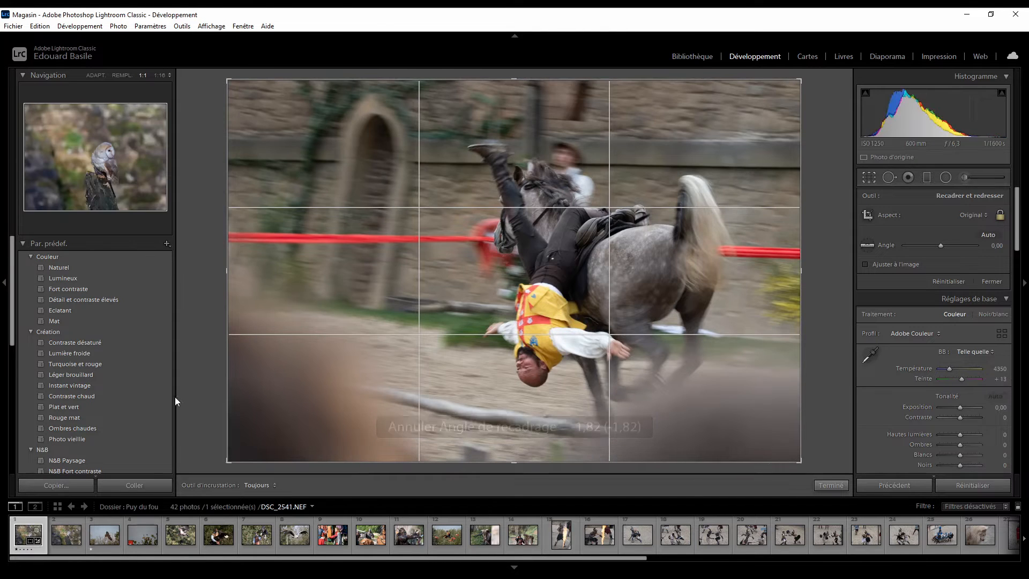
drag(261, 81, 322, 121)
drag(548, 218, 523, 225)
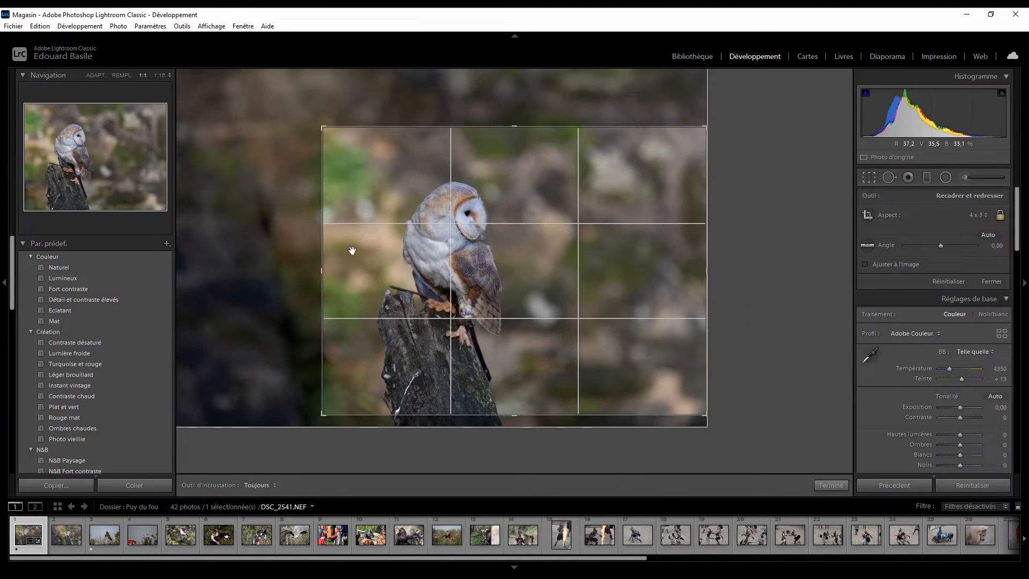
drag(319, 267, 335, 268)
drag(489, 232, 517, 236)
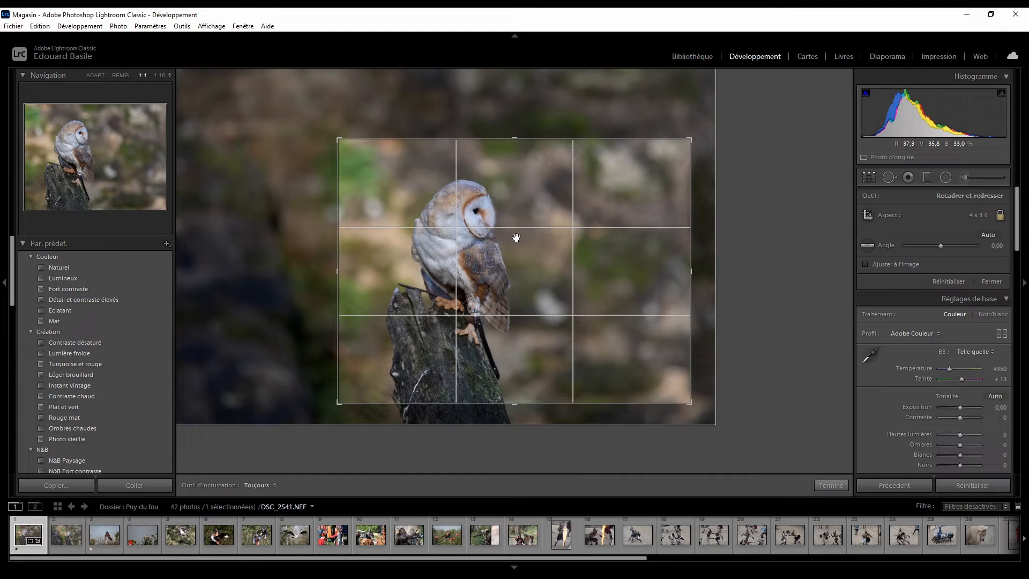
Apply the owl crop, fit the photo in the view, and briefly reopen the crop frame to check it
click(869, 182)
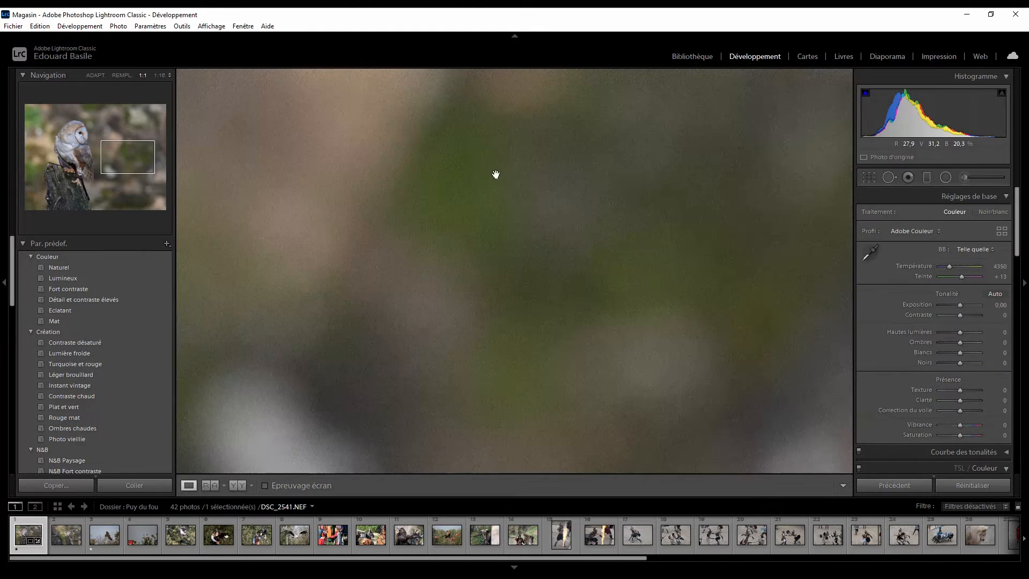
click(495, 173)
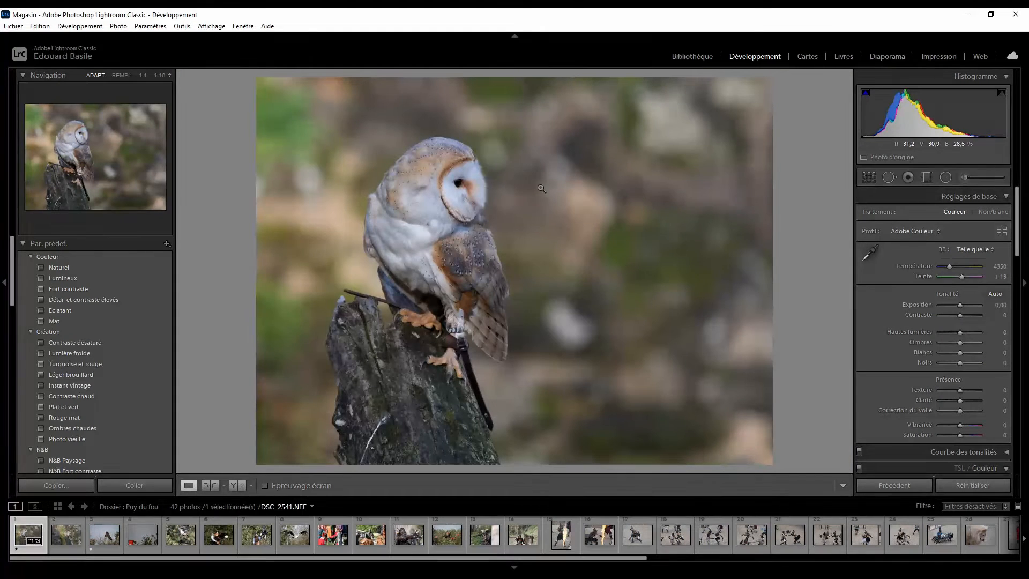
click(868, 177)
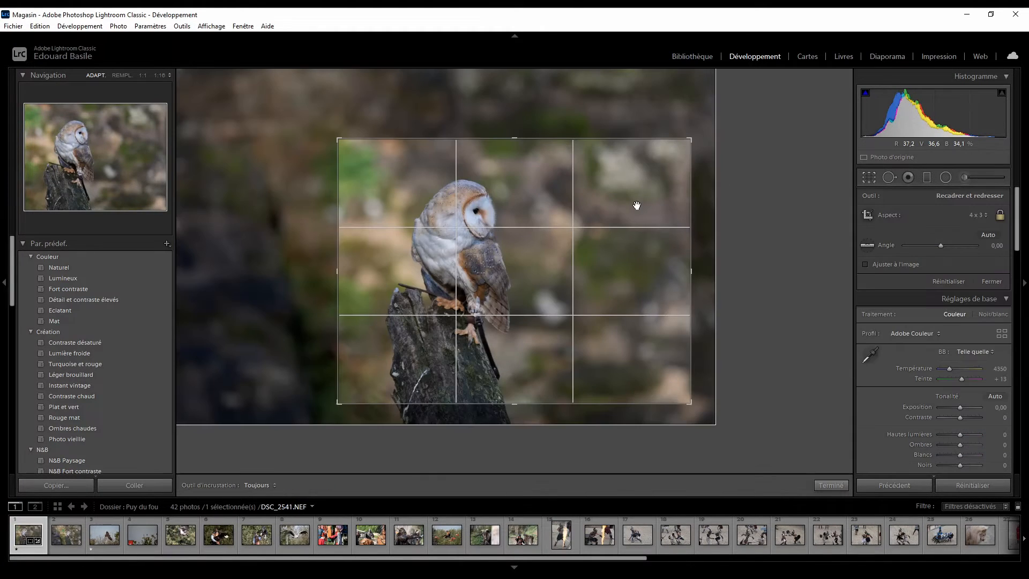
click(869, 178)
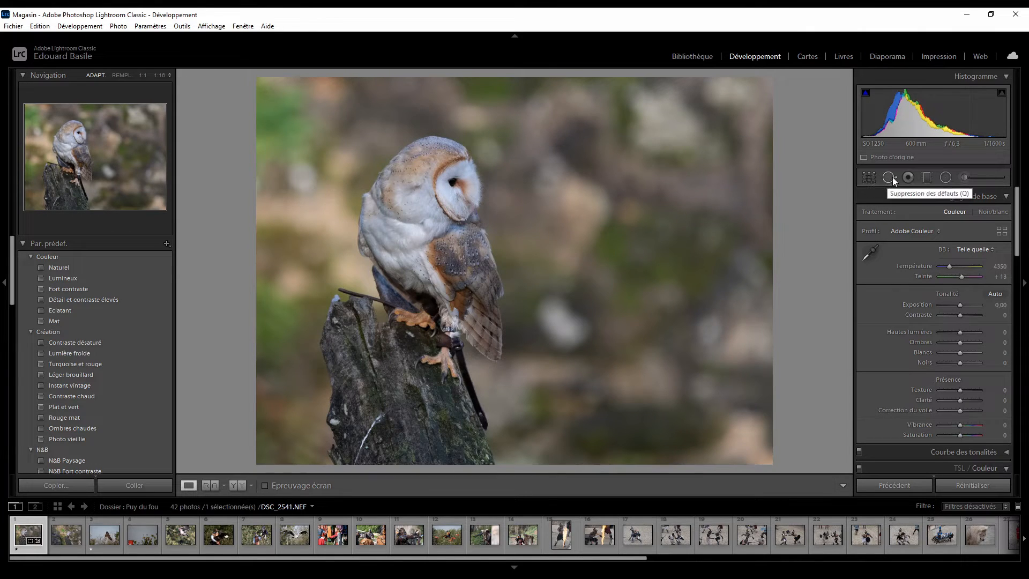
Remove the owl's eye with a size 75 Spot Removal correction, try a higher feather, return it to 0, and close the tool
click(887, 178)
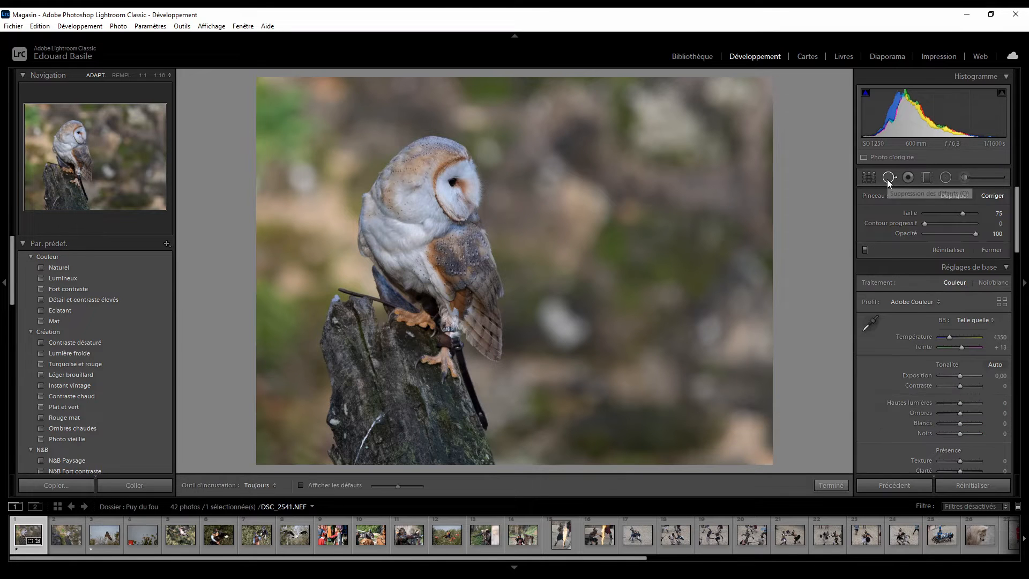
click(452, 183)
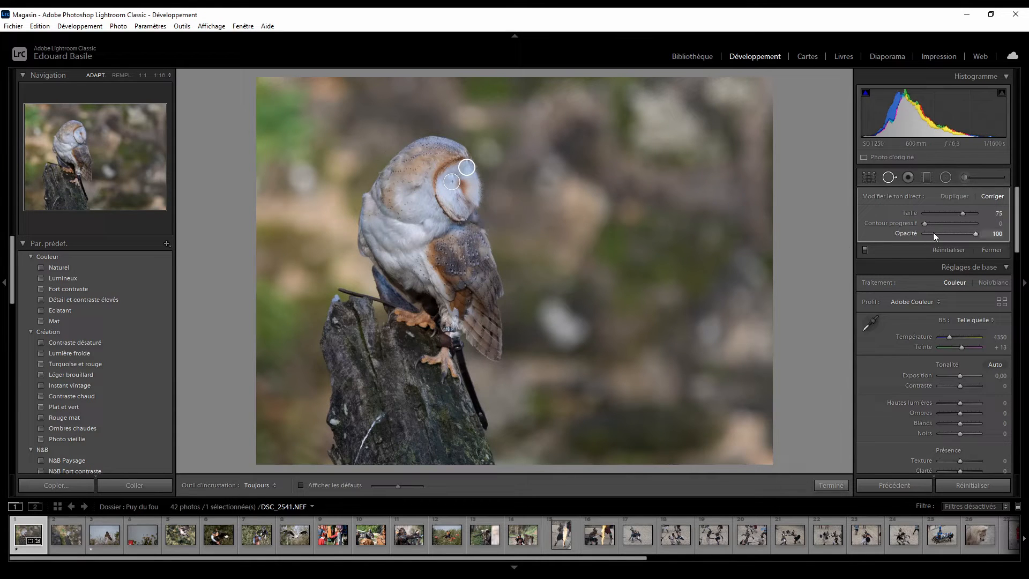
drag(934, 223, 973, 222)
drag(961, 222, 912, 227)
click(889, 177)
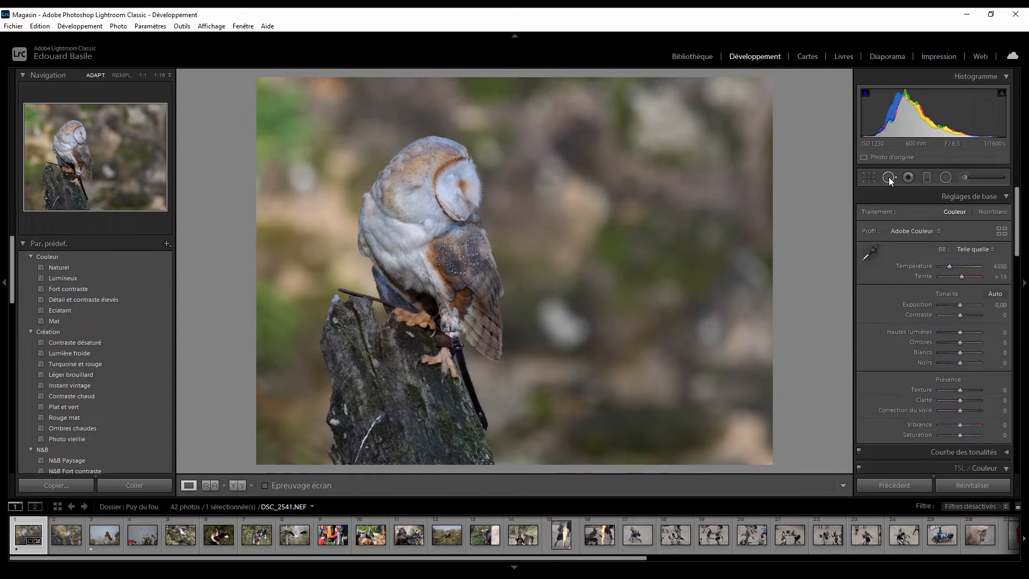
Zoom in on the owl's face, set the existing eye correction's feather to 67, and close the Spot Removal tool
click(464, 186)
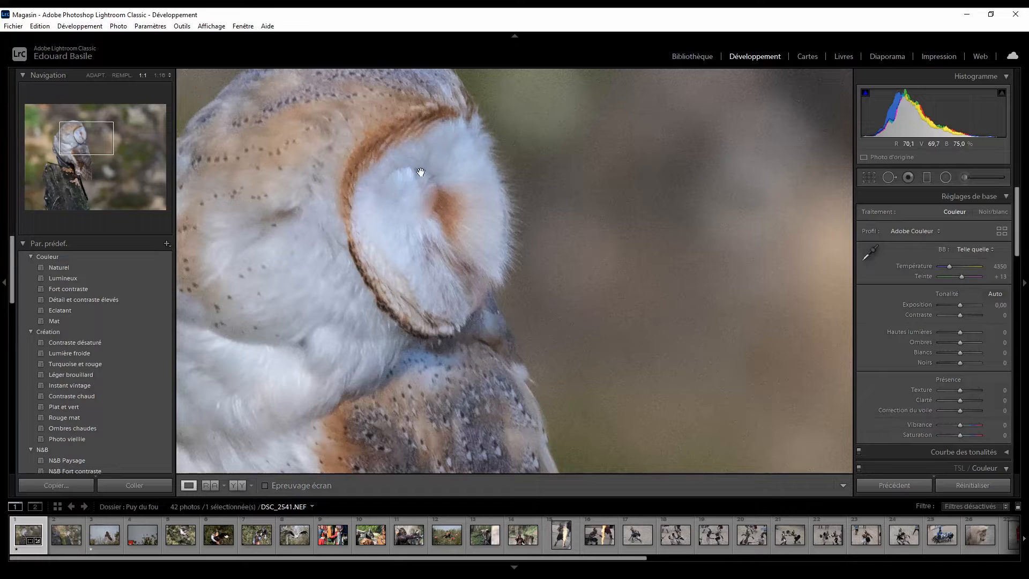
click(888, 177)
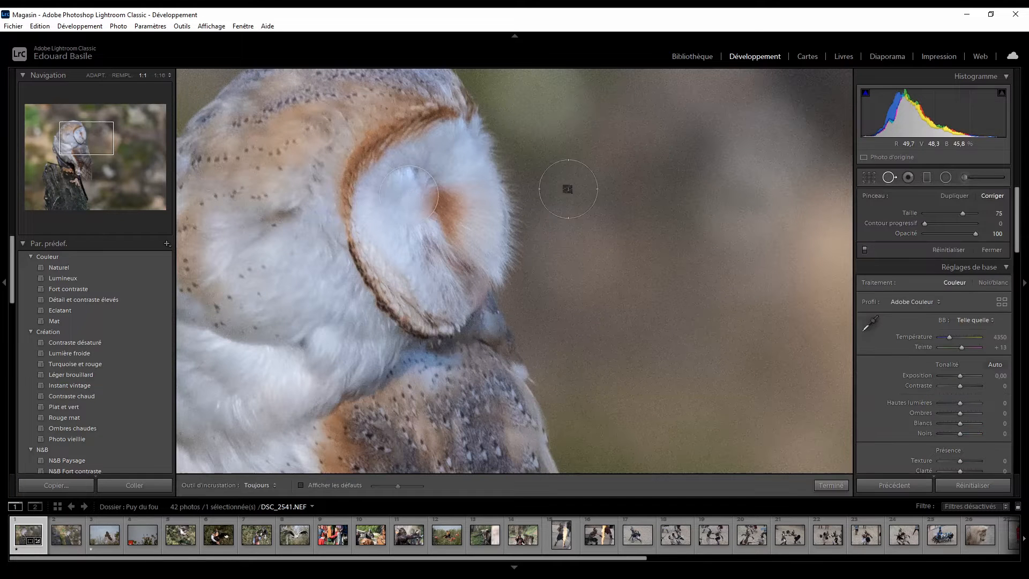
click(408, 195)
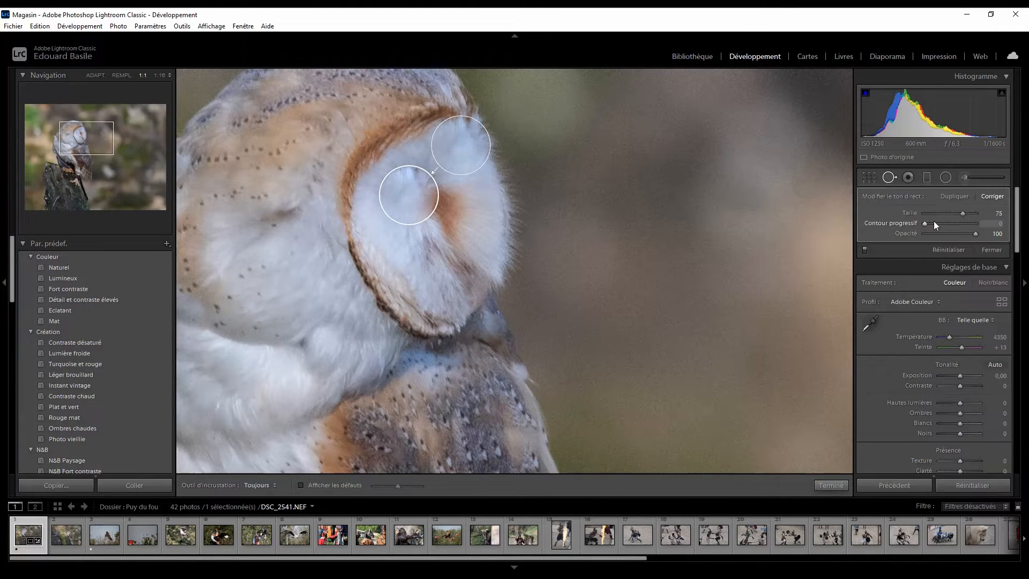
drag(963, 217, 959, 218)
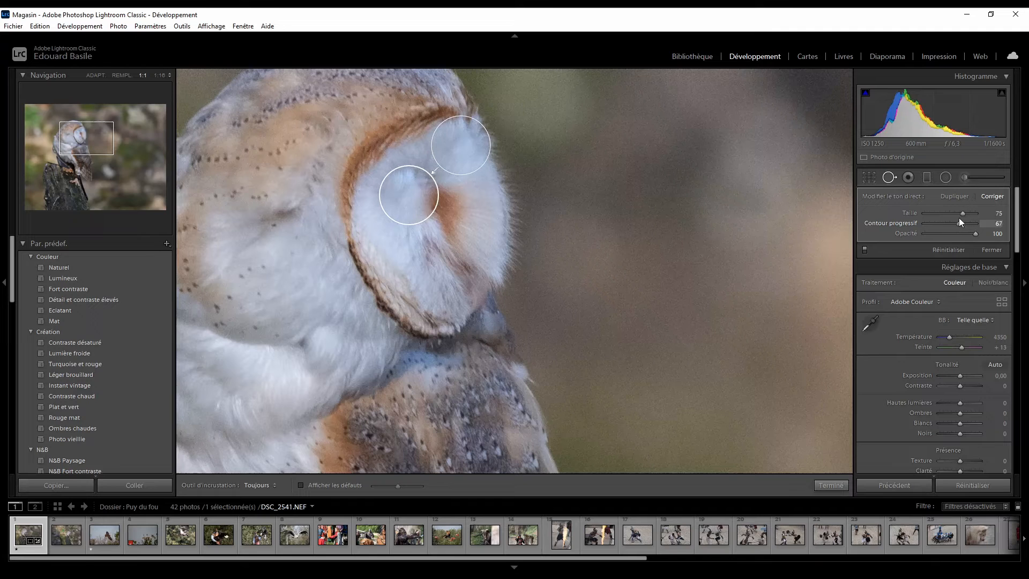
click(889, 177)
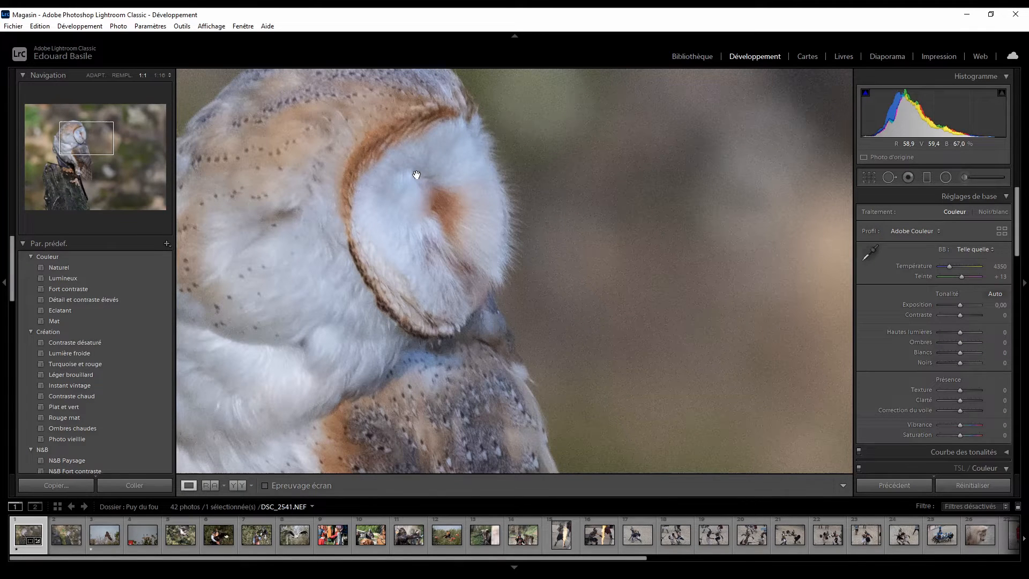
Reopen the eye correction, set its feather to 56 and size to 71, and try a very low opacity before restoring 100
click(889, 177)
click(420, 203)
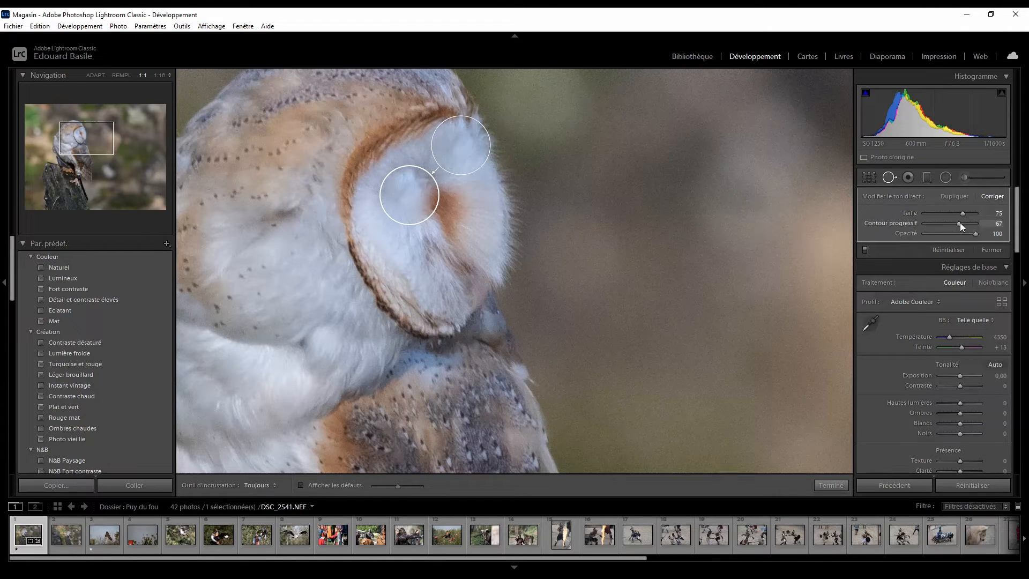
mouse_move(959, 223)
mouse_down()
mouse_move(1000, 224)
mouse_move(954, 223)
mouse_up()
drag(962, 214, 874, 236)
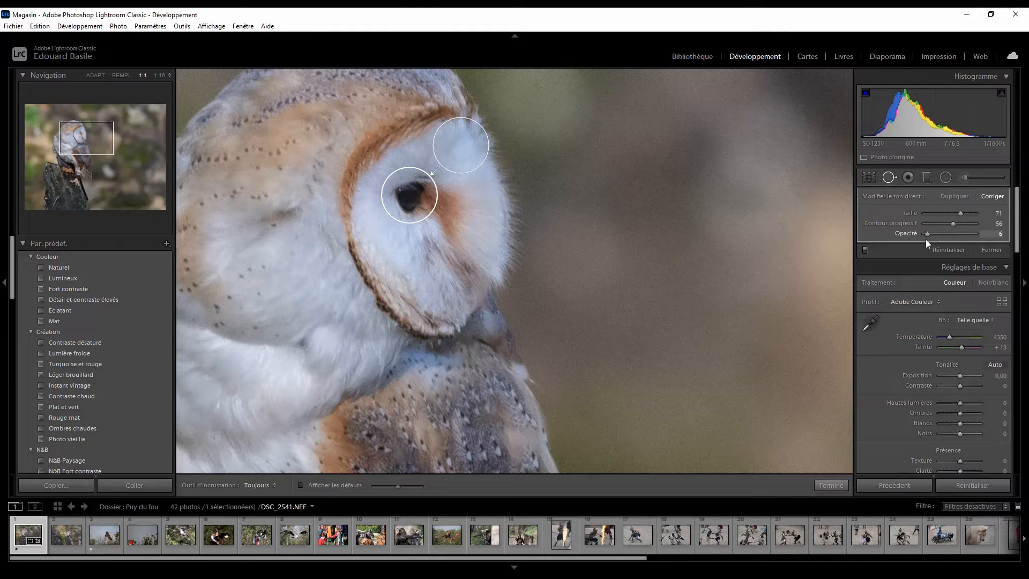
drag(925, 236, 1001, 239)
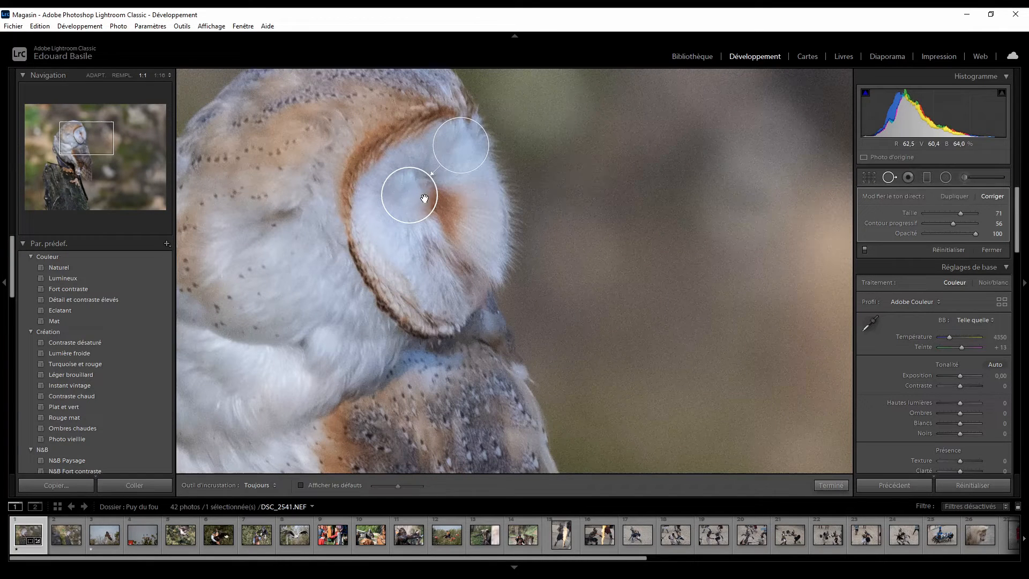
Delete the Spot Removal correction covering the owl's eye, close the tool, and fit the photo in the view
click(884, 179)
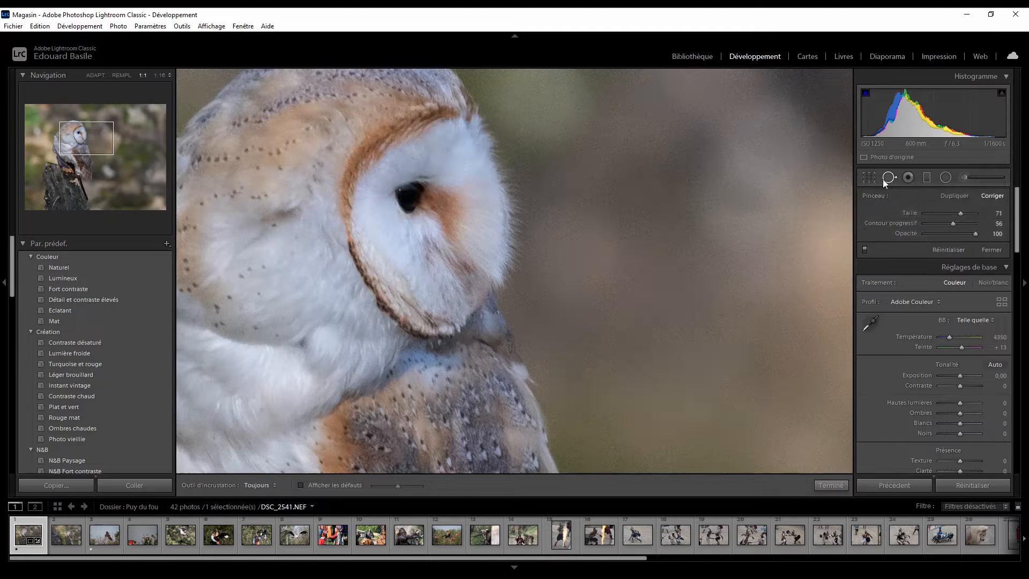
click(885, 179)
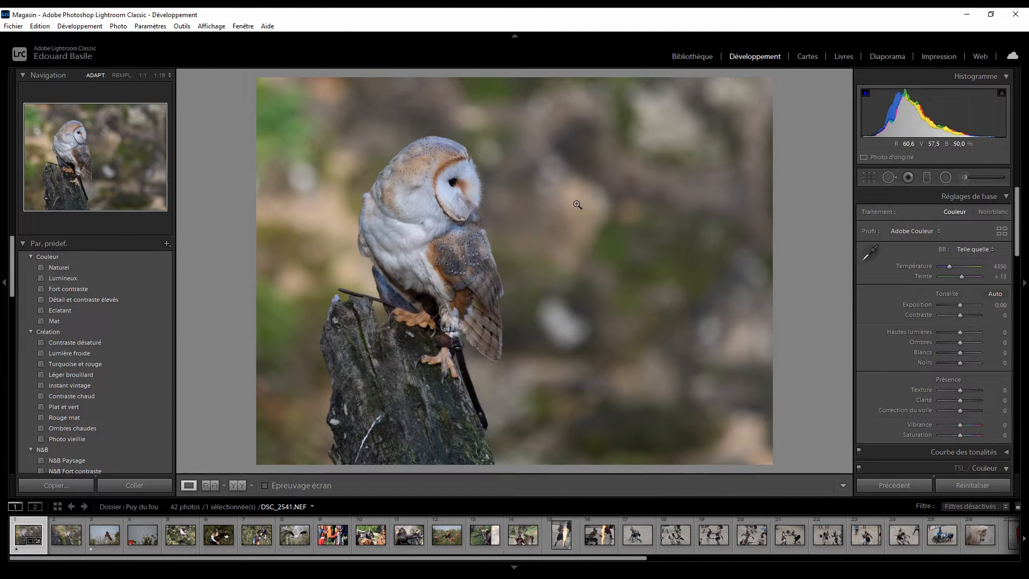
Try the Red Eye Correction tool twice on the owl's eye, undoing each correction
click(909, 177)
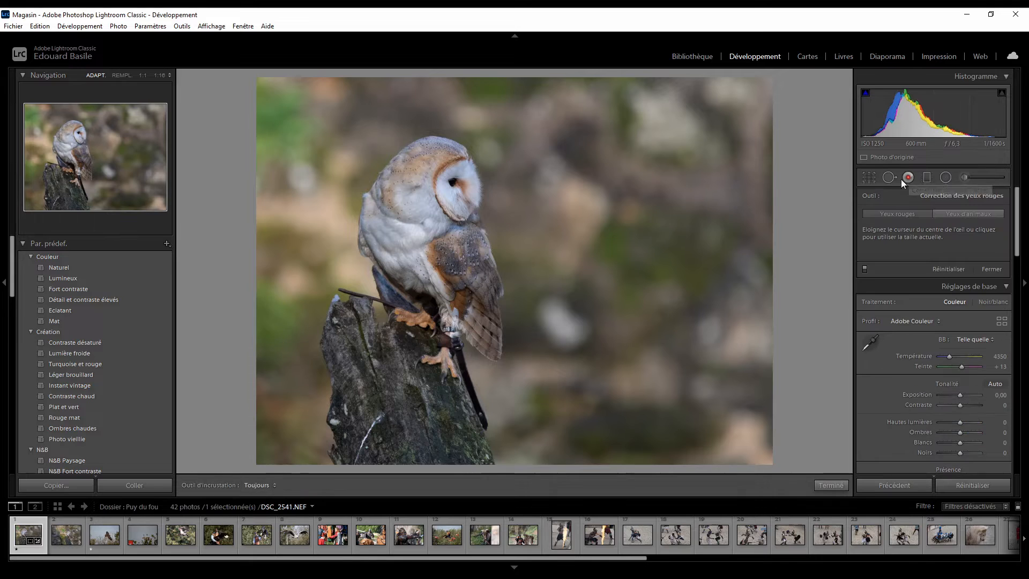
click(453, 182)
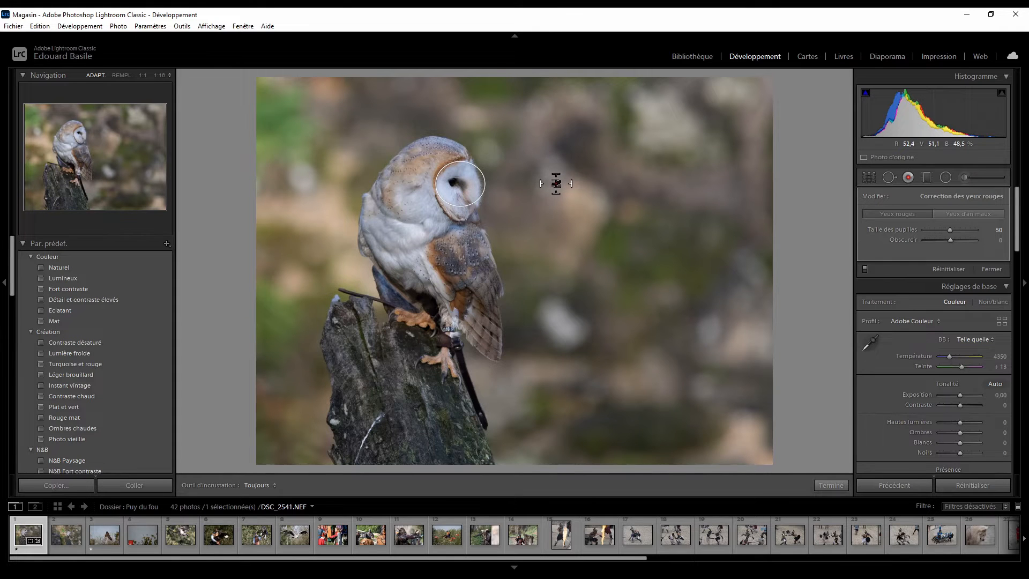
key(ctrl+z)
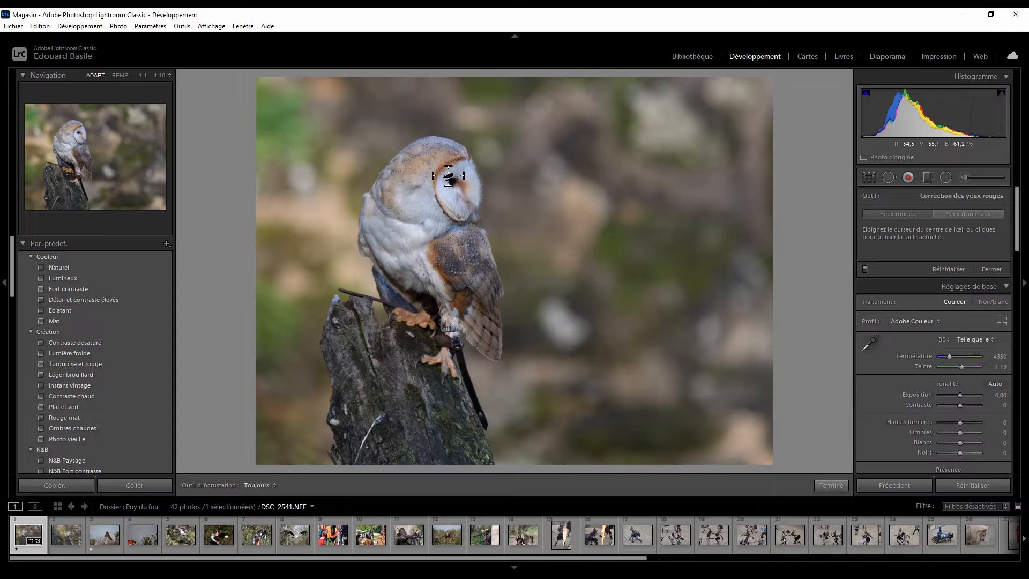
click(909, 177)
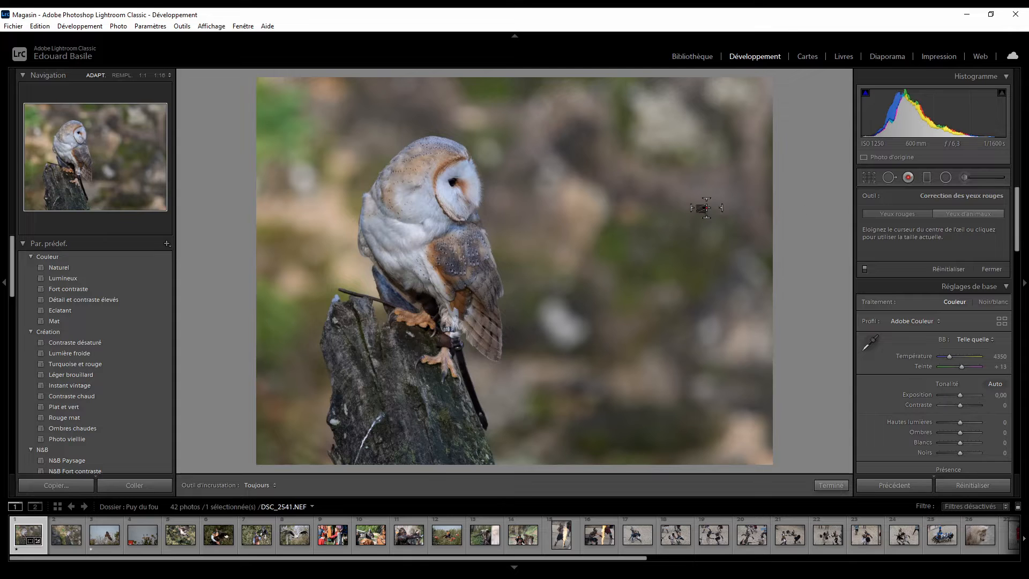
click(453, 183)
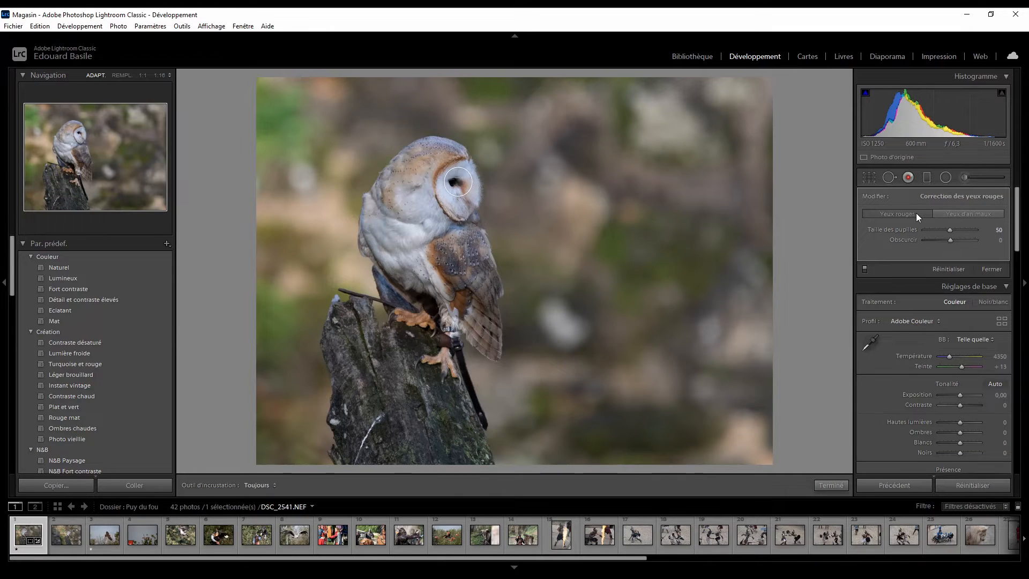
key(ctrl+z)
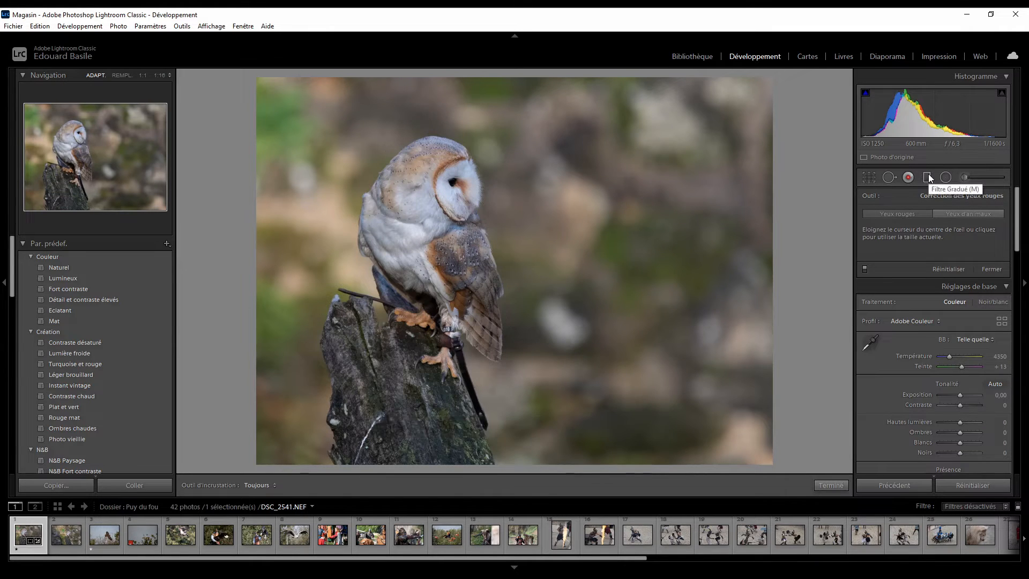
Try a near-horizontal and a diagonal graduated exposure filter on the owl photo, remove both, and close the tool
click(928, 178)
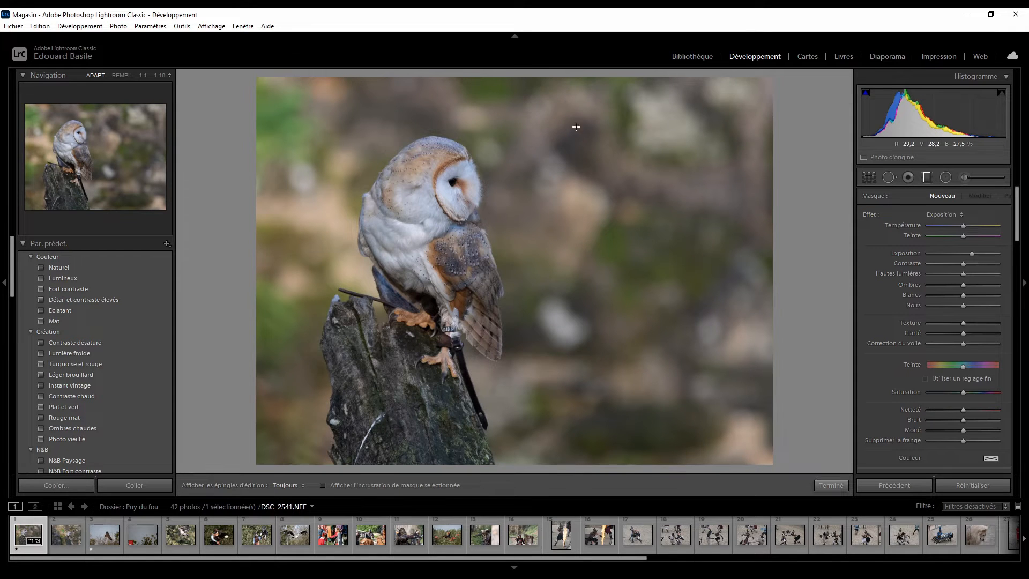
drag(576, 127, 607, 222)
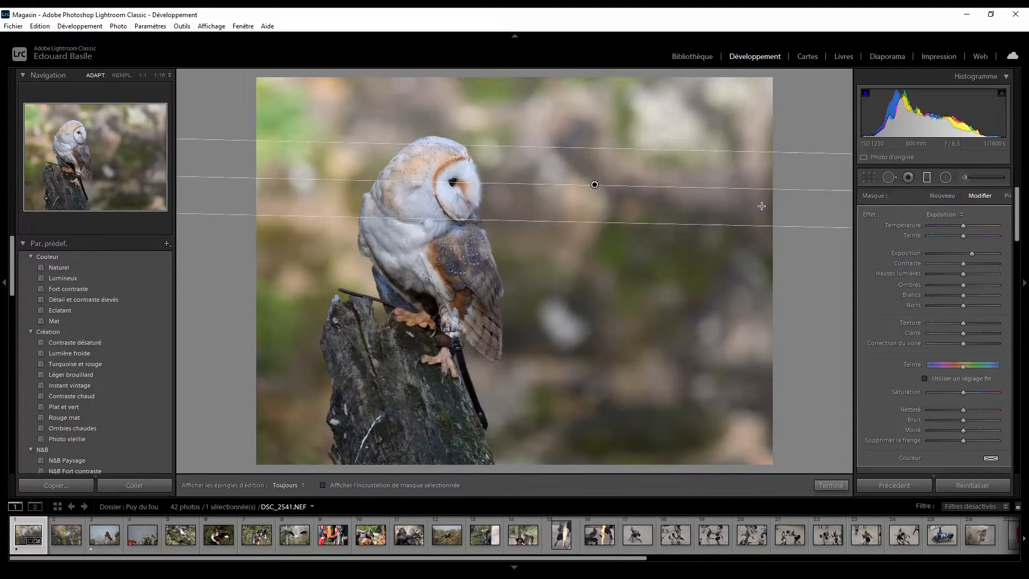
key(ctrl+z)
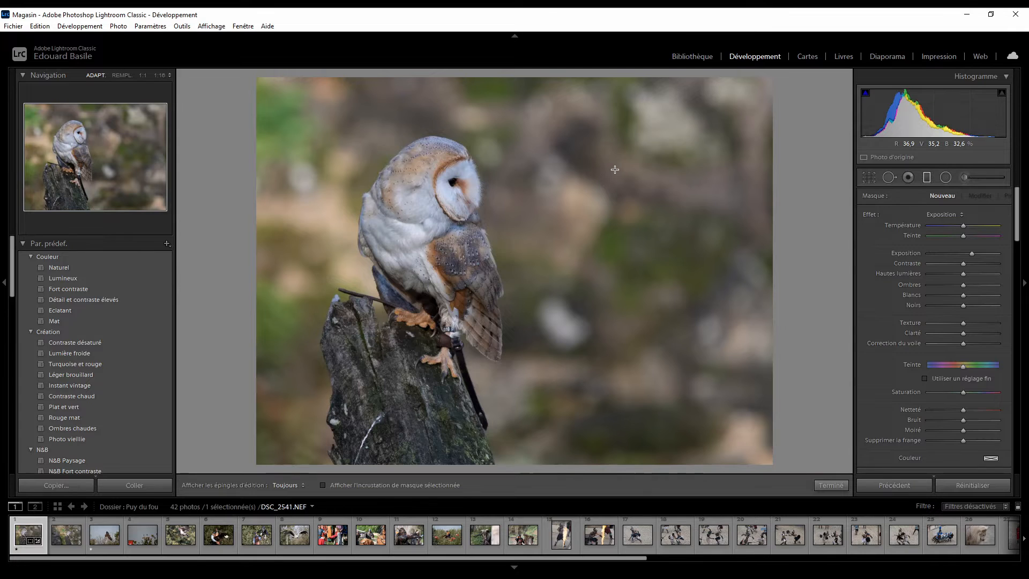
drag(615, 170, 518, 212)
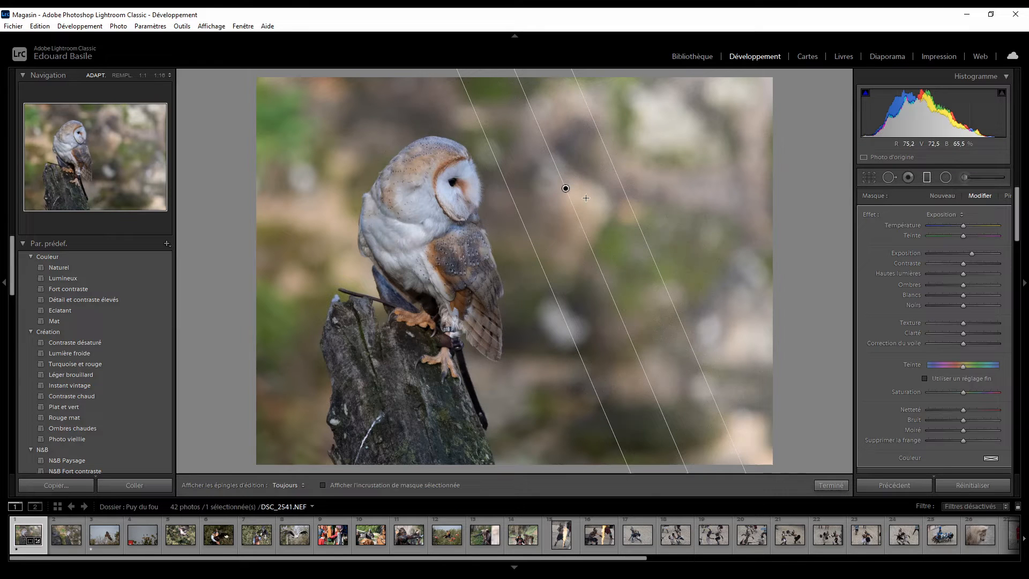
key(Delete)
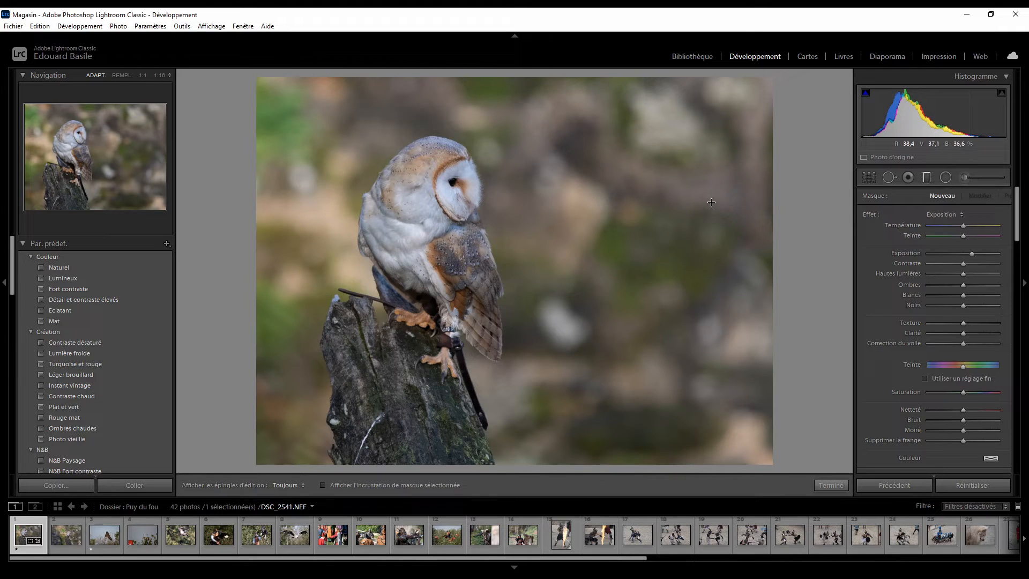
click(925, 178)
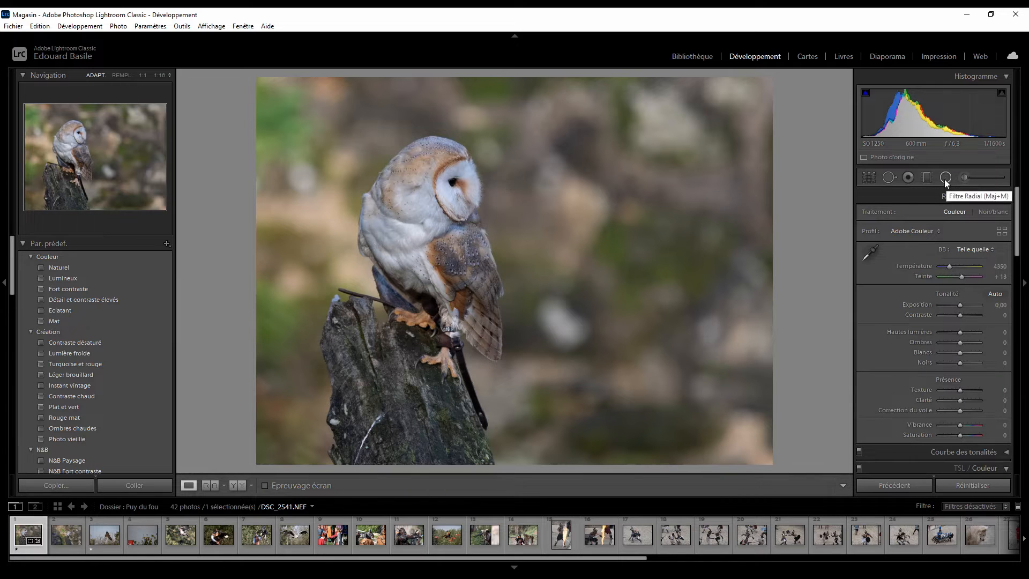
Try a radial exposure filter on the background beside the owl, toggle its Invert option on and off, and delete the filter
click(945, 180)
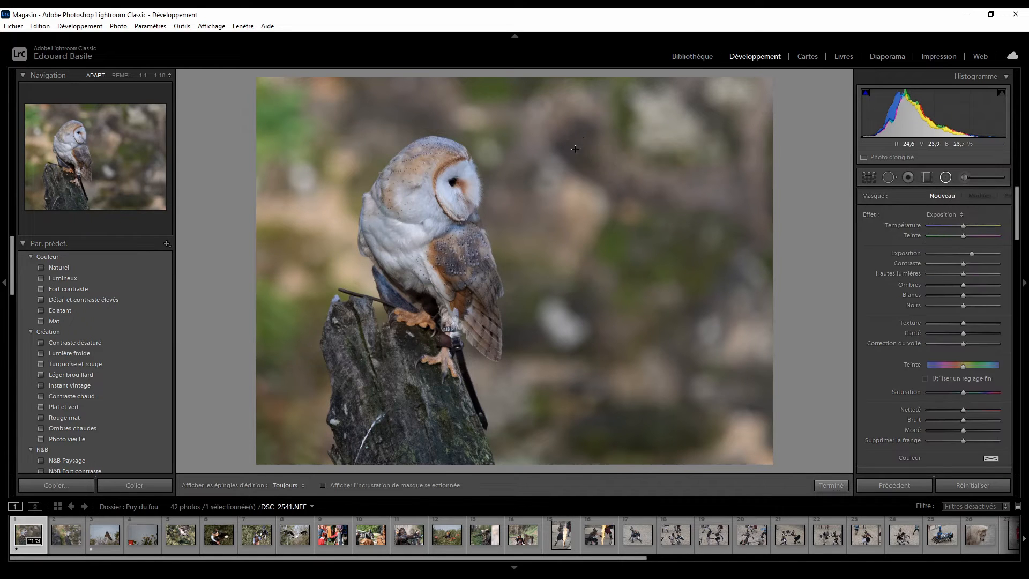
drag(546, 139, 566, 194)
scroll(901, 307, down, 3)
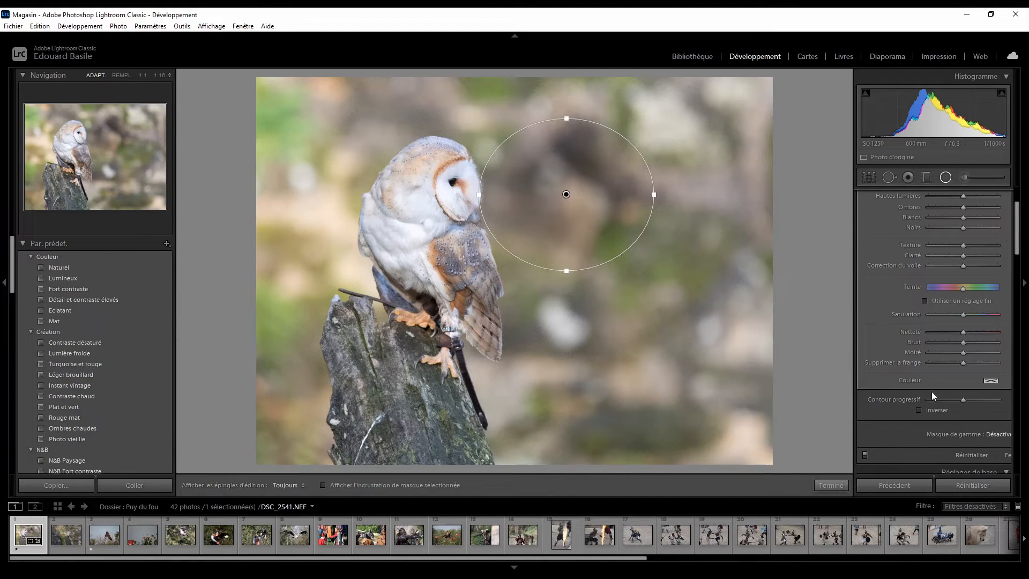
click(927, 410)
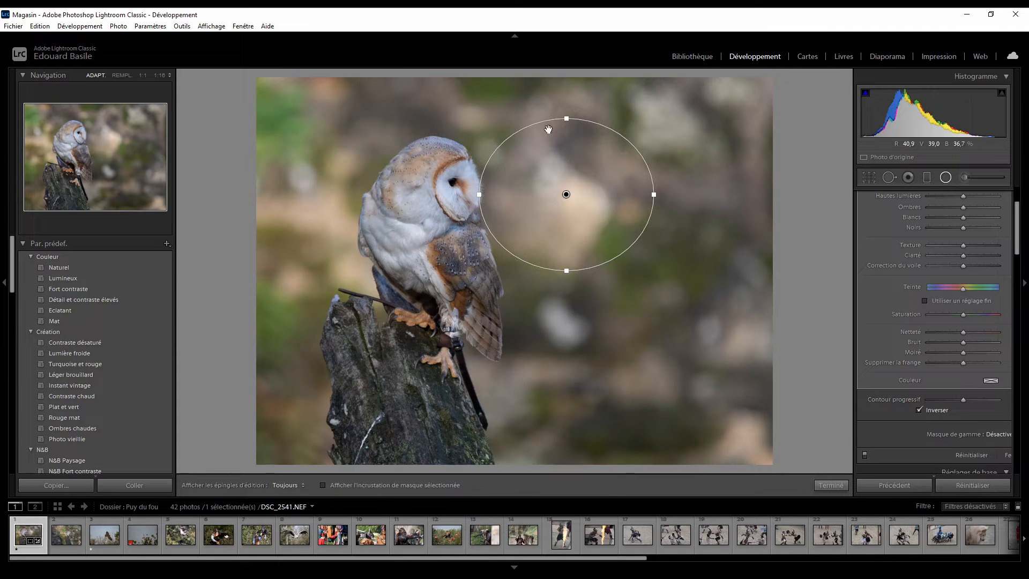
click(929, 410)
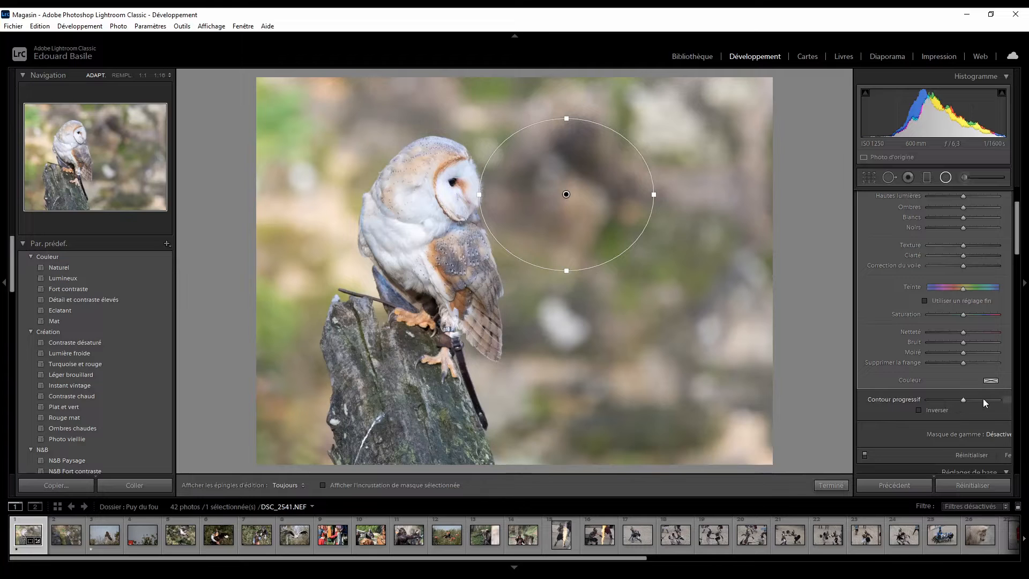
scroll(893, 351, up, 3)
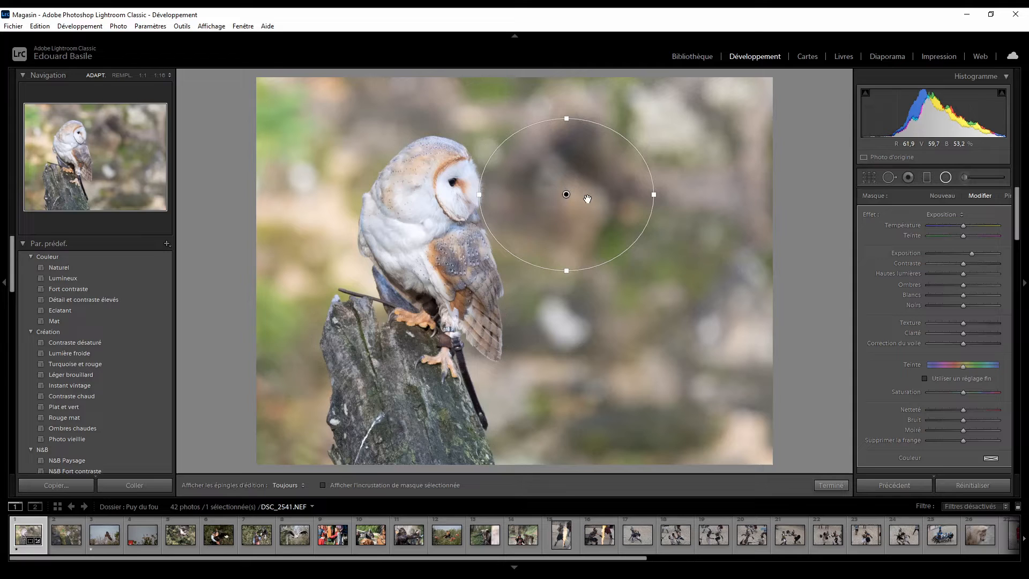
key(Delete)
click(945, 181)
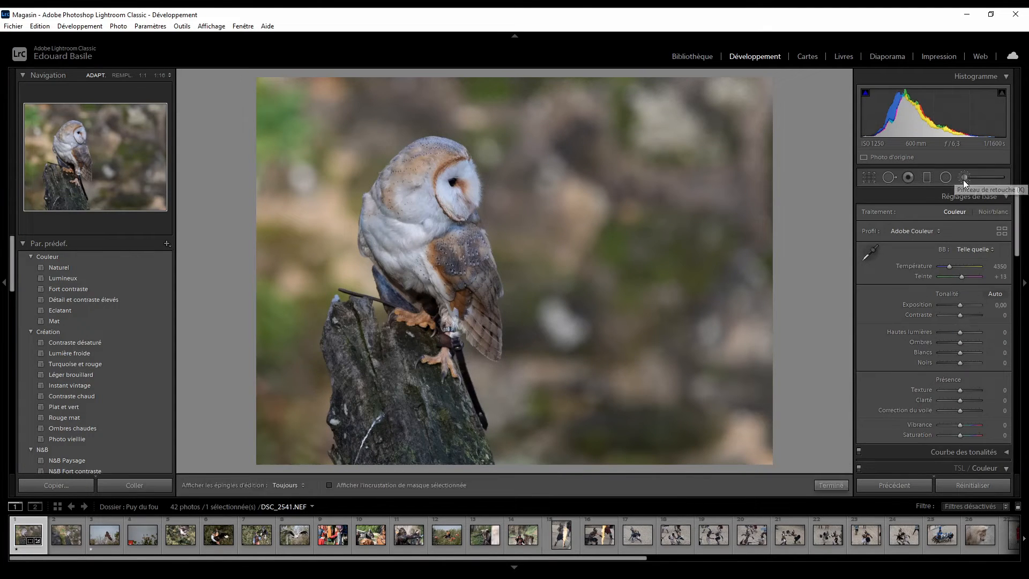
Paint over the owl's head and body with the Adjustment Brush using the Exposure effect to brighten the bird
click(964, 178)
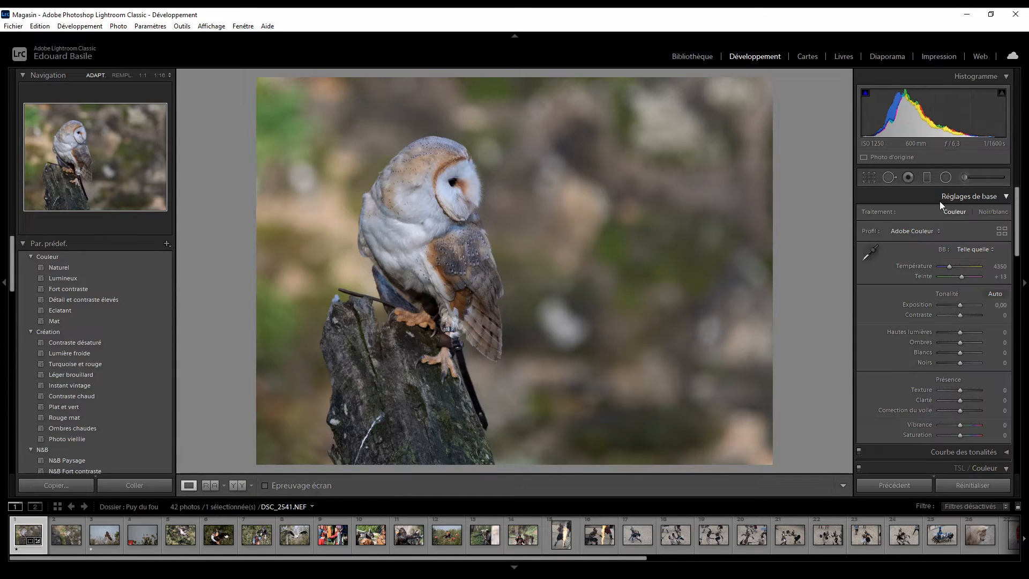
click(964, 180)
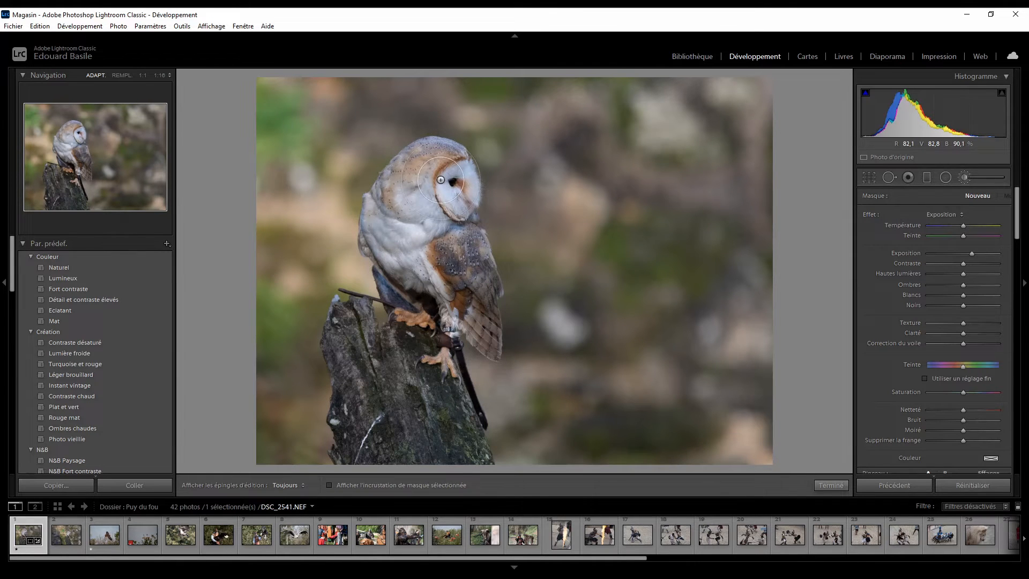
key(h)
mouse_move(430, 163)
mouse_down()
mouse_move(431, 146)
mouse_move(466, 171)
mouse_move(456, 198)
mouse_move(407, 184)
mouse_move(388, 225)
mouse_move(396, 254)
mouse_move(453, 338)
mouse_move(466, 321)
mouse_move(487, 322)
mouse_move(455, 241)
mouse_move(460, 264)
mouse_move(448, 267)
mouse_move(408, 232)
mouse_move(437, 263)
mouse_move(423, 279)
mouse_up()
key(h)
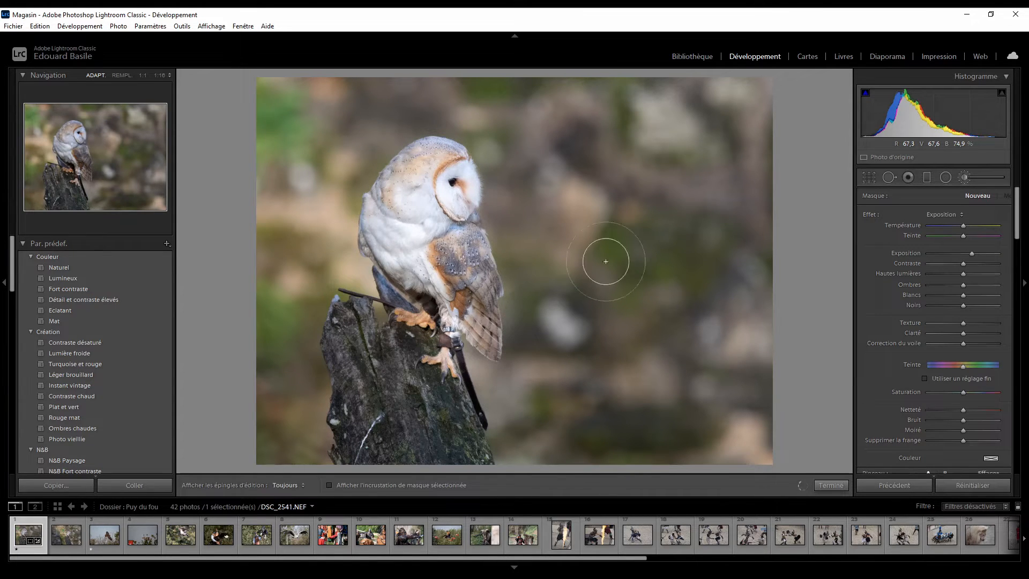
Enlarge the Adjustment Brush slightly and turn on the selected mask overlay for the painted owl
scroll(938, 295, down, 5)
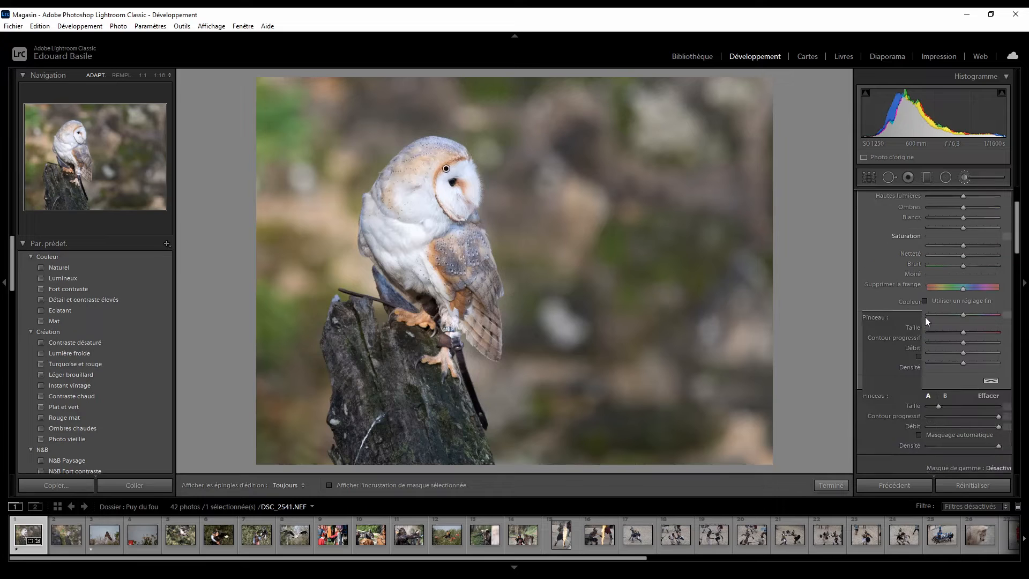
drag(941, 329, 1006, 339)
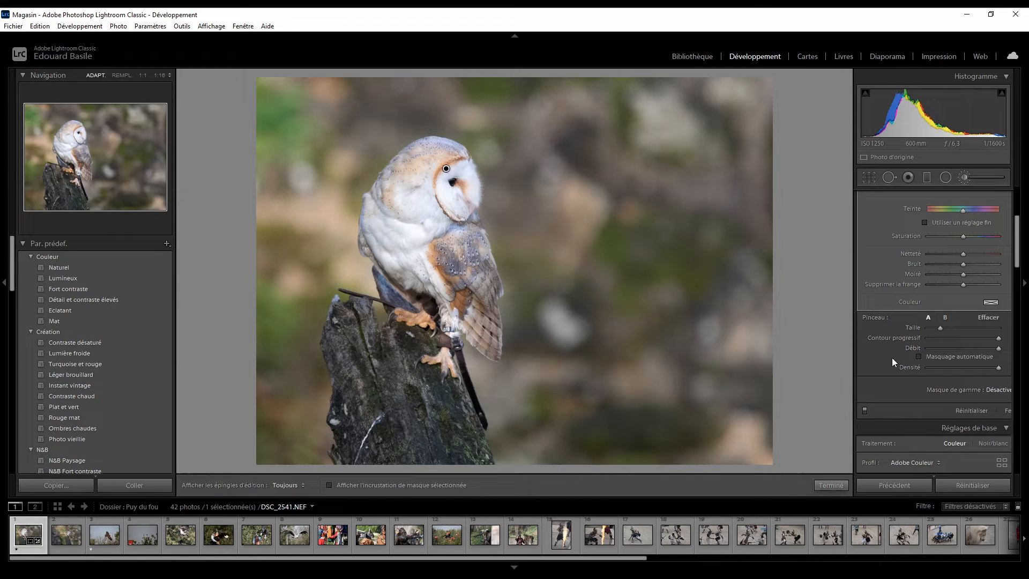
scroll(888, 339, up, 5)
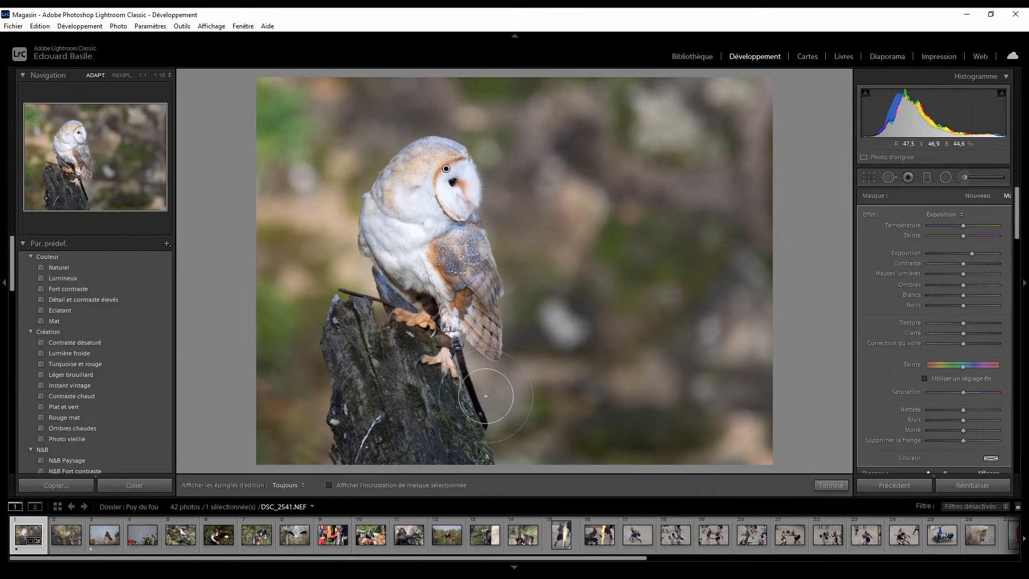
click(330, 485)
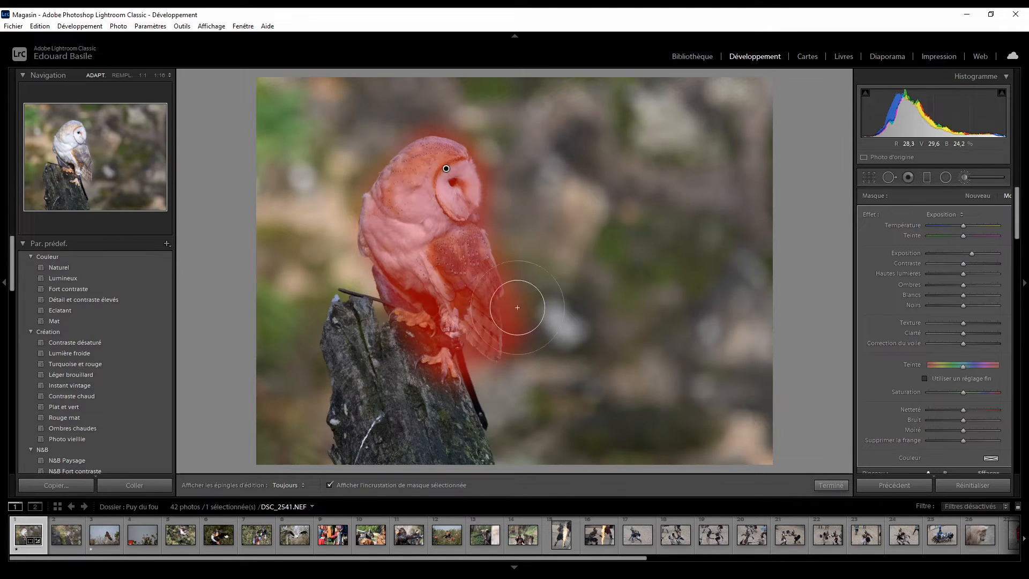
Extend the brush mask with a patch on the blurred background beside the owl, and toggle the mask overlay off and on
key(h)
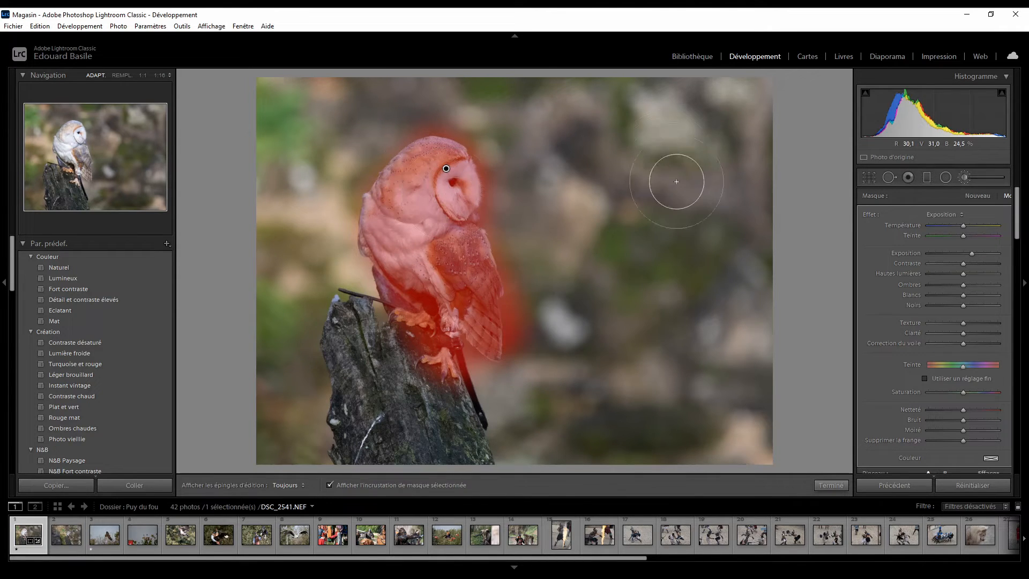
drag(670, 179, 679, 183)
key(h)
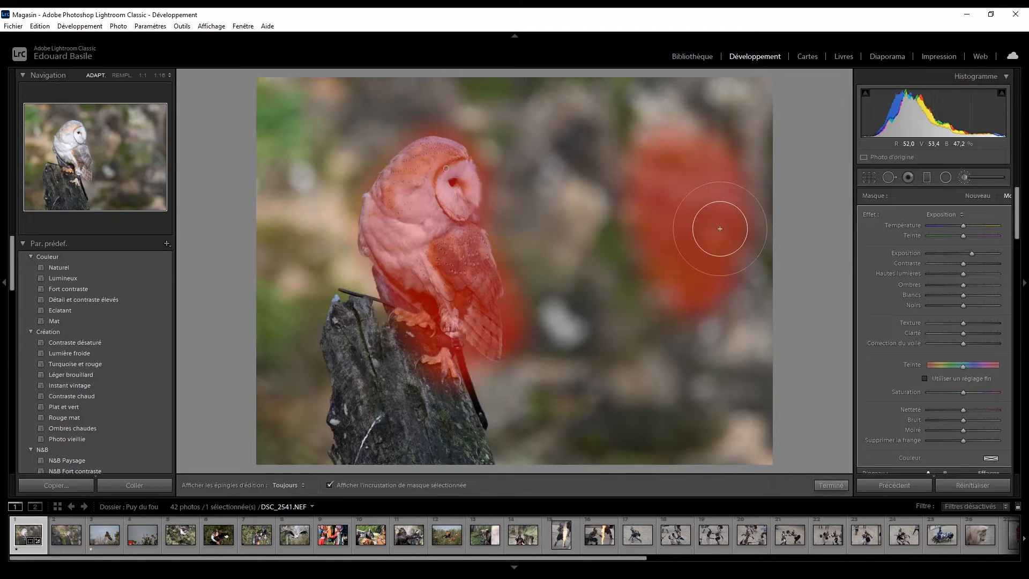
click(445, 486)
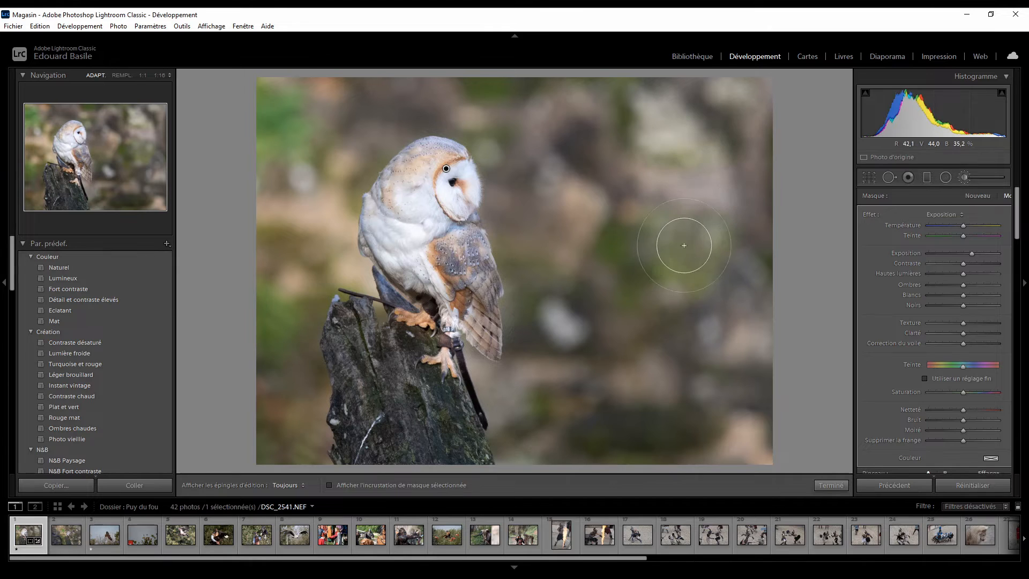
click(420, 488)
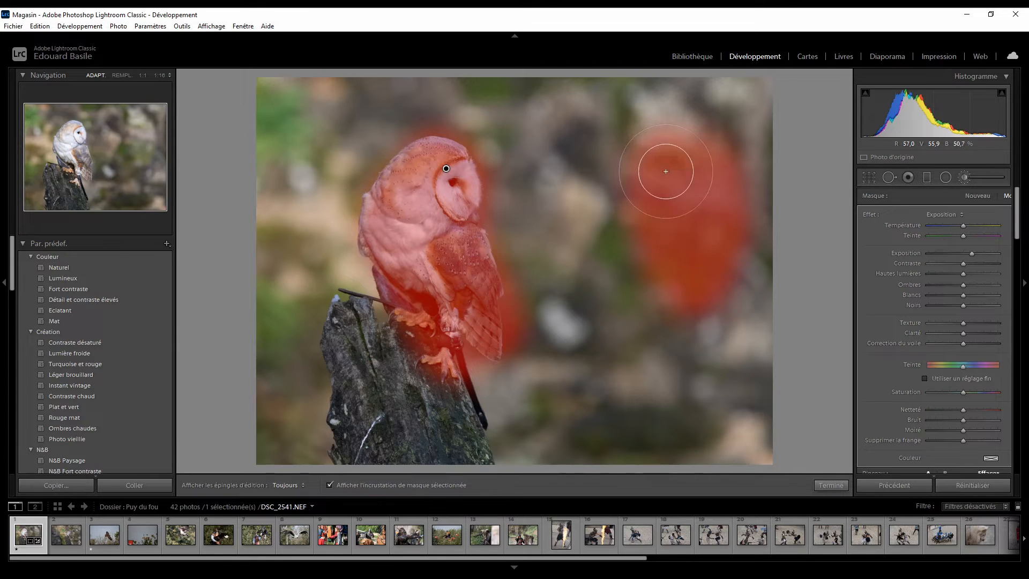
Erase the patch beside the owl from the brush mask, keeping only the area painted over the bird
key(alt)
key(h)
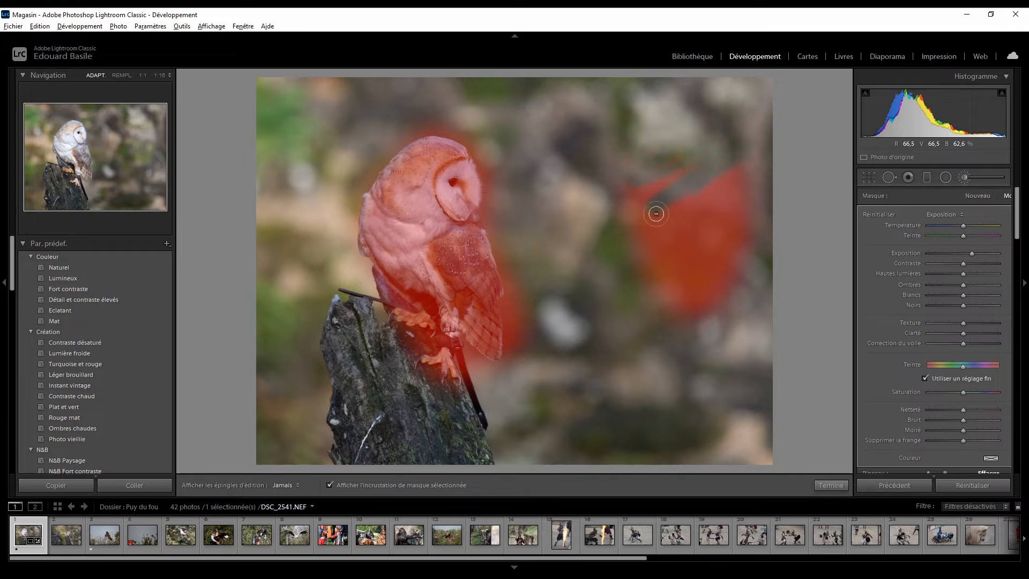
mouse_move(654, 207)
mouse_down()
mouse_move(717, 225)
mouse_move(725, 255)
mouse_move(745, 268)
mouse_move(690, 317)
mouse_move(671, 298)
mouse_move(606, 328)
mouse_move(626, 300)
mouse_move(786, 172)
mouse_up()
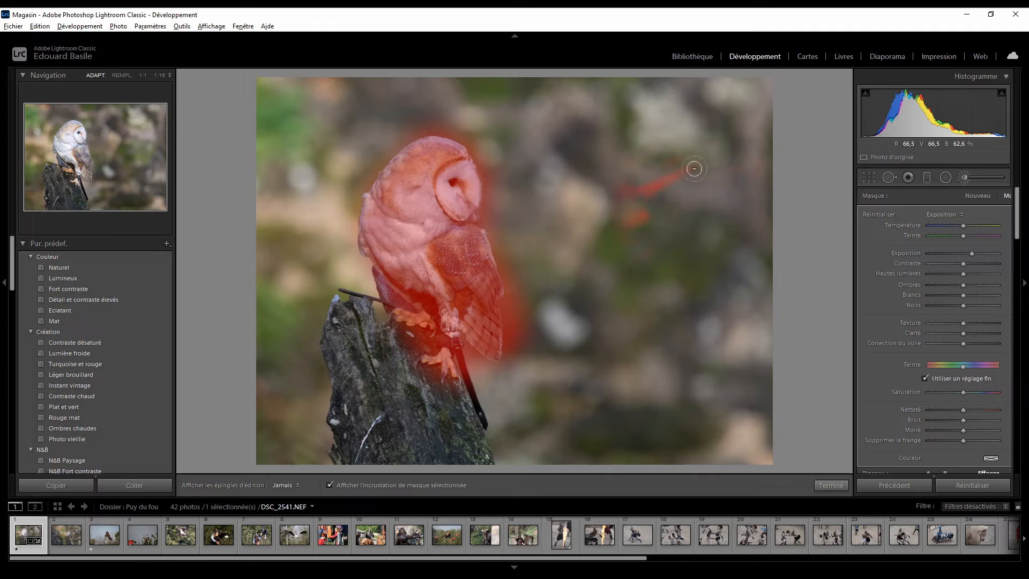
mouse_move(694, 169)
mouse_down()
mouse_move(663, 183)
mouse_move(732, 137)
mouse_move(658, 136)
mouse_move(663, 119)
mouse_move(635, 207)
mouse_move(654, 221)
mouse_up()
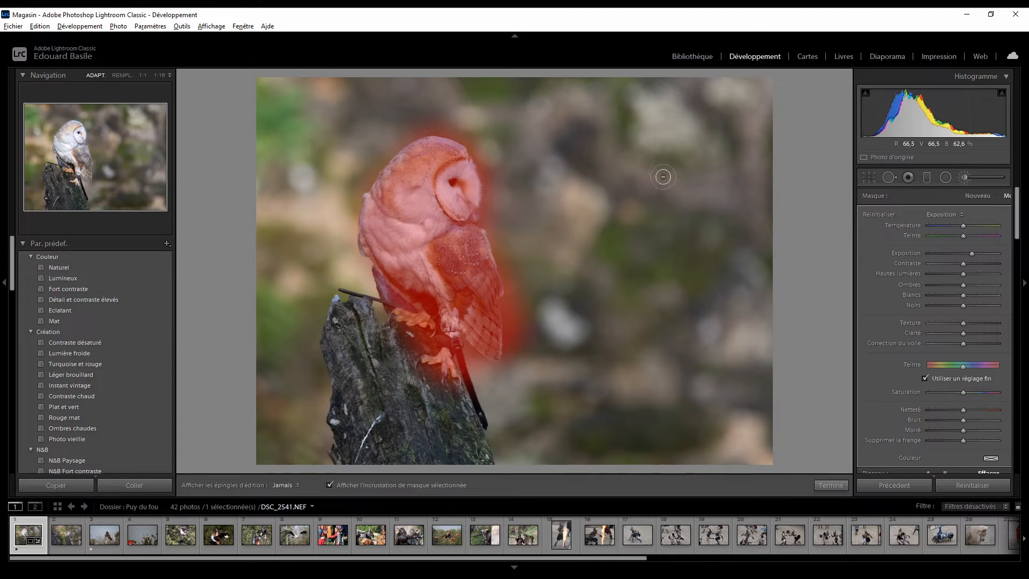
key(h)
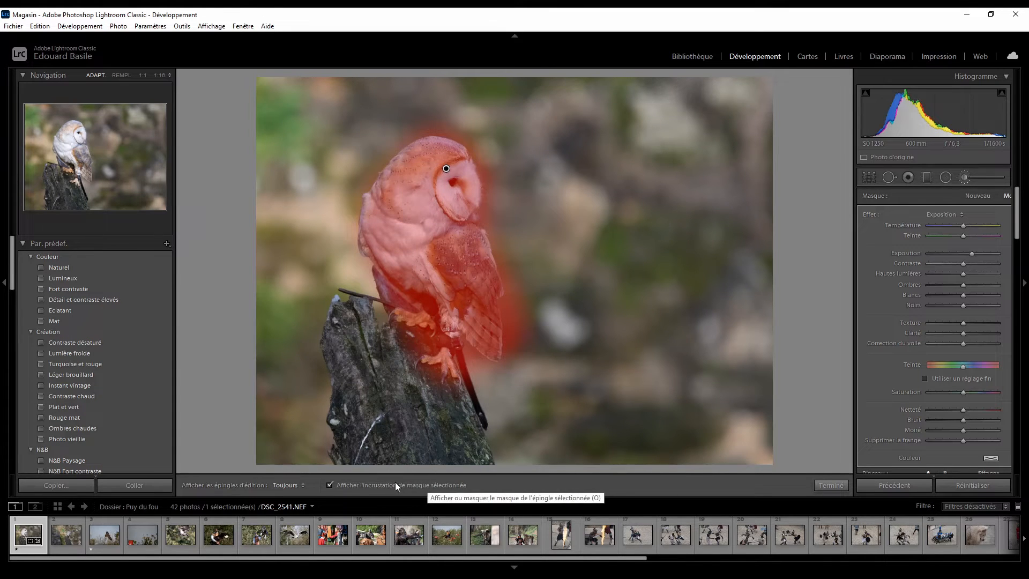
Hide the selected mask overlay and delete the Adjustment Brush correction painted on the owl
click(330, 484)
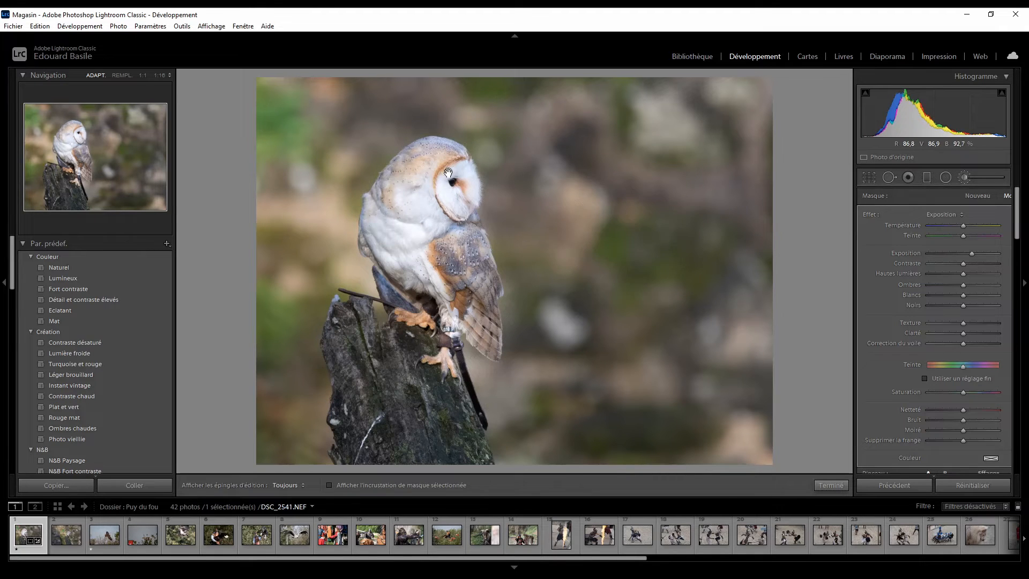
click(448, 173)
key(Delete)
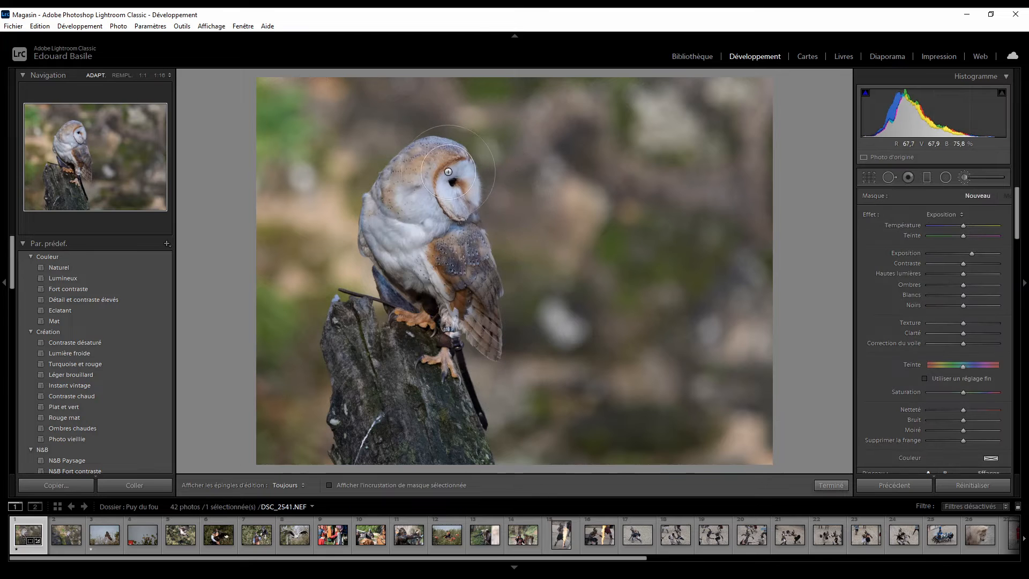
Paint an Exposure brush adjustment on the owl, restart the Adjustment Brush, and paint a separate one on the background
key(h)
drag(445, 174, 499, 220)
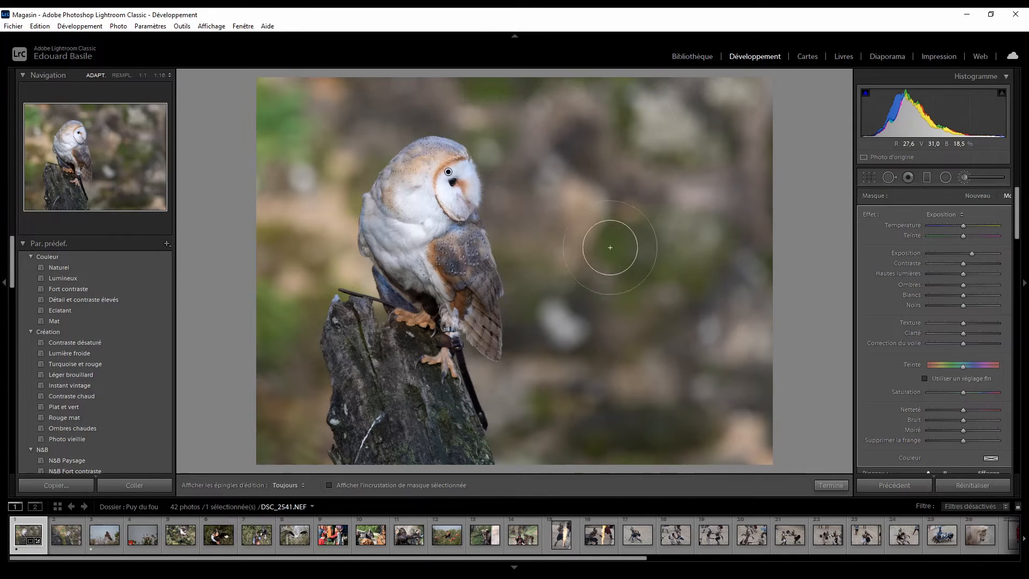
click(962, 177)
click(962, 178)
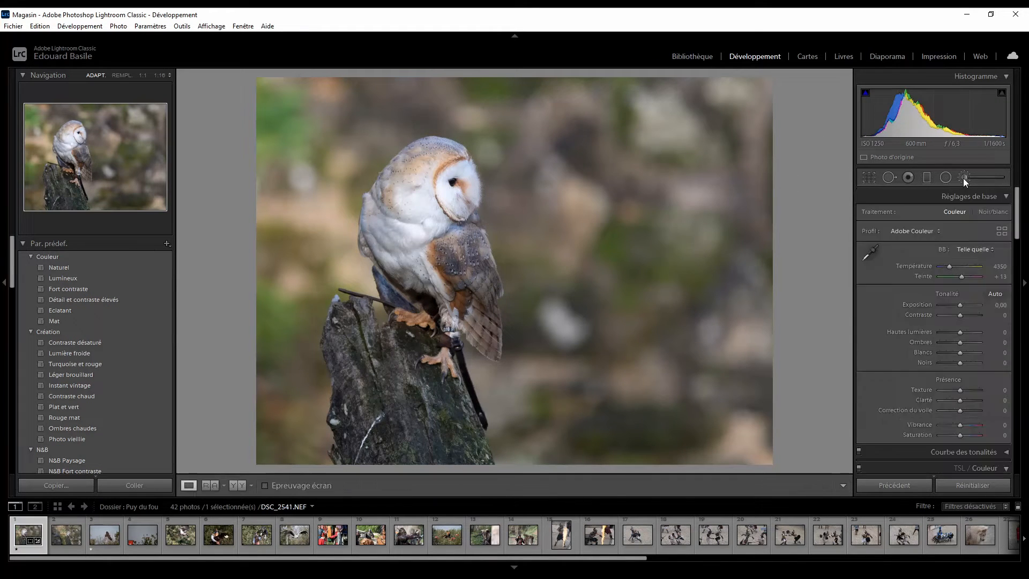
mouse_move(695, 197)
mouse_down()
mouse_move(578, 175)
mouse_move(757, 268)
mouse_up()
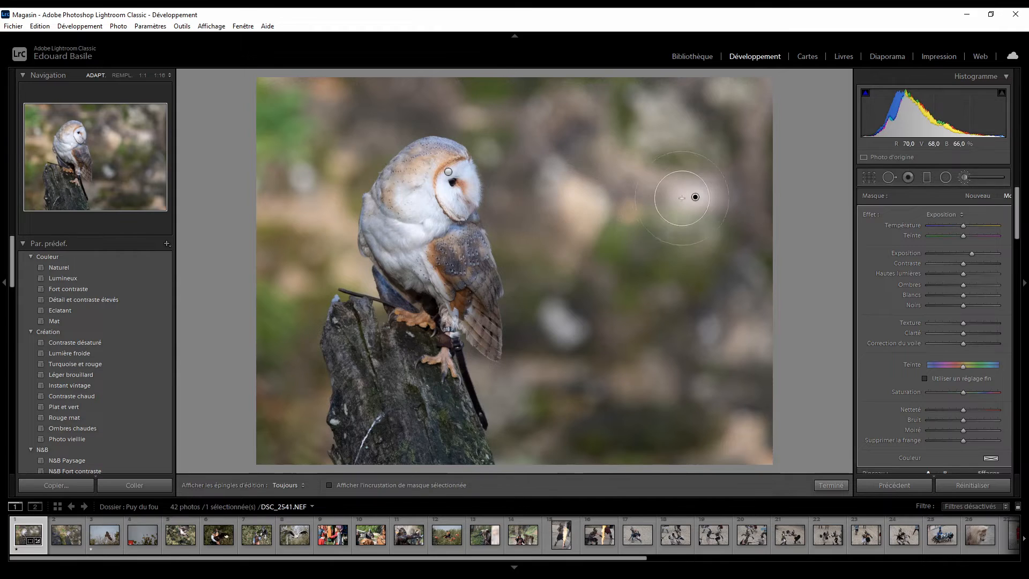
Delete the brush adjustments on the owl and on the background, and close the Adjustment Brush
click(449, 172)
click(449, 172)
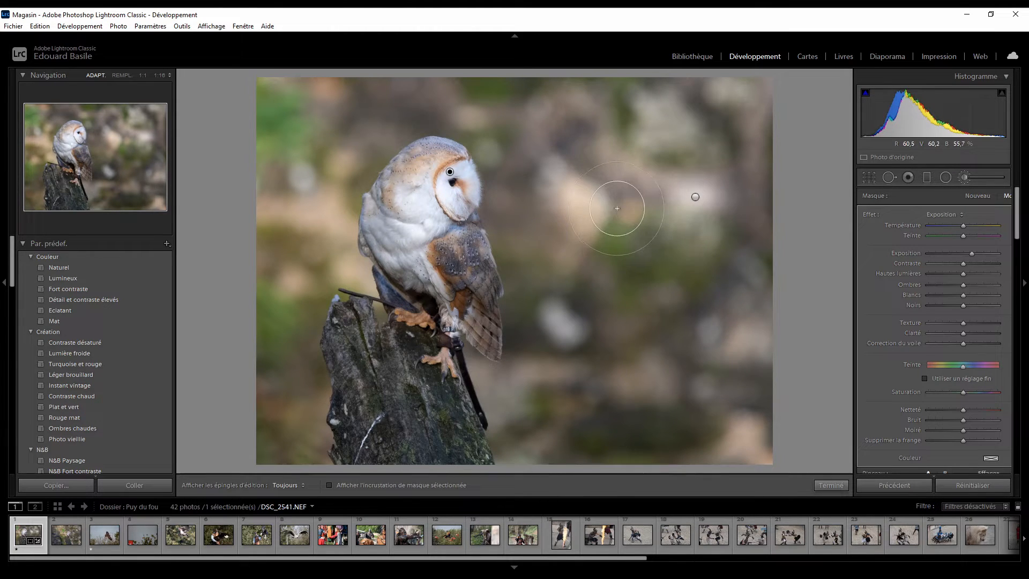
key(Delete)
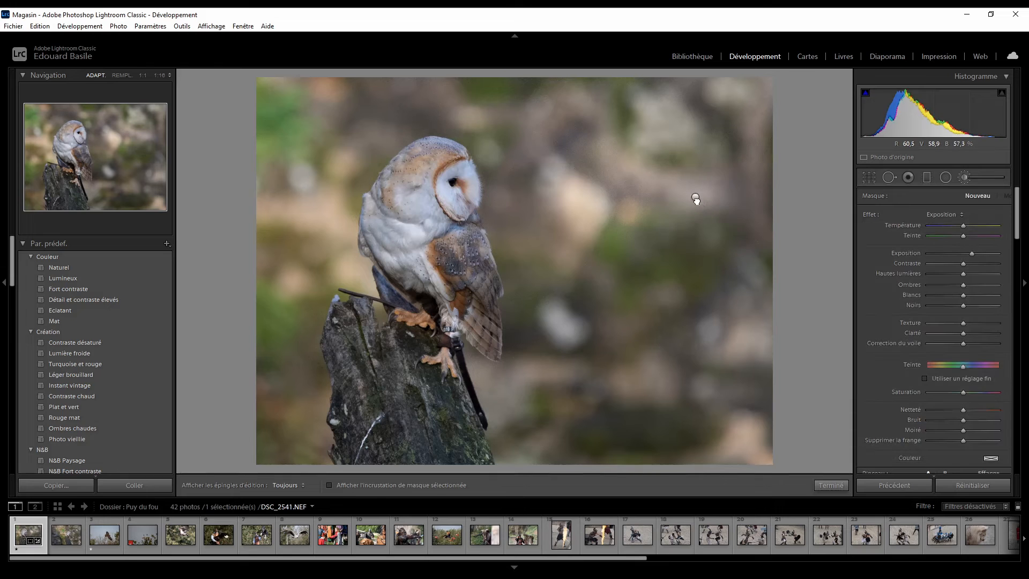
click(695, 196)
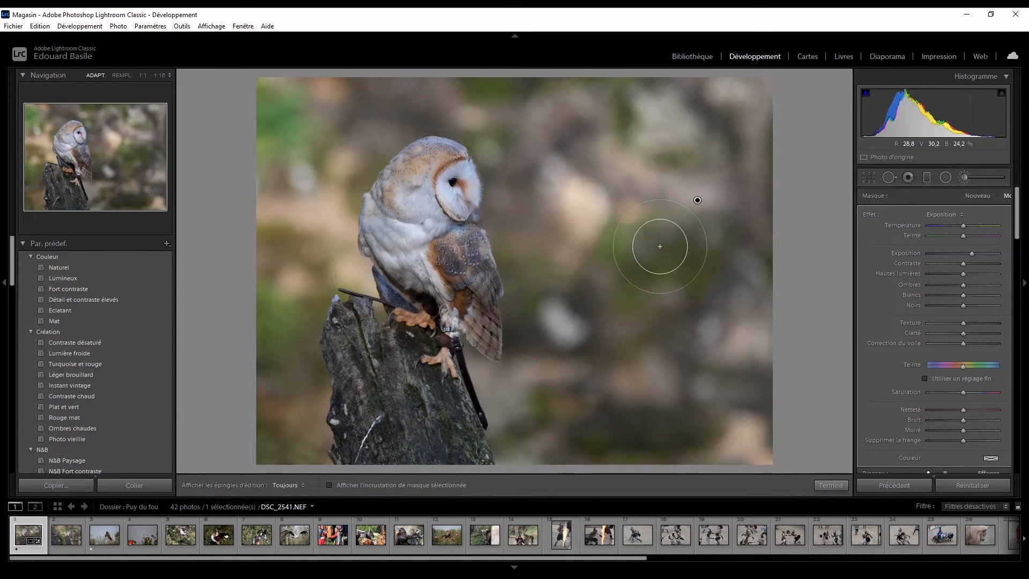
key(Delete)
click(962, 176)
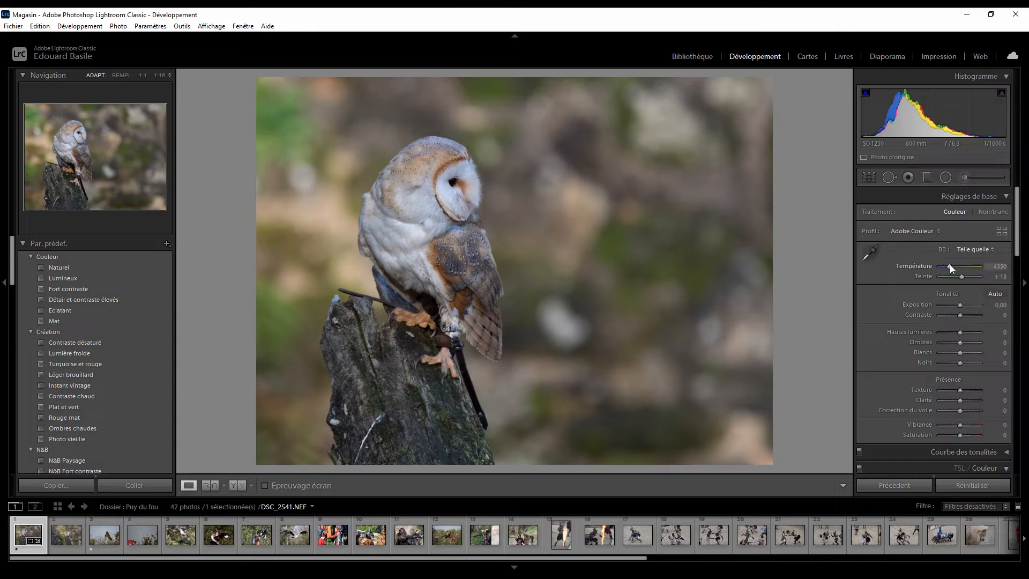
Try sampling the white balance from the owl's white chest feathers, undo it, and reopen and dismiss the White Balance Selector
click(997, 266)
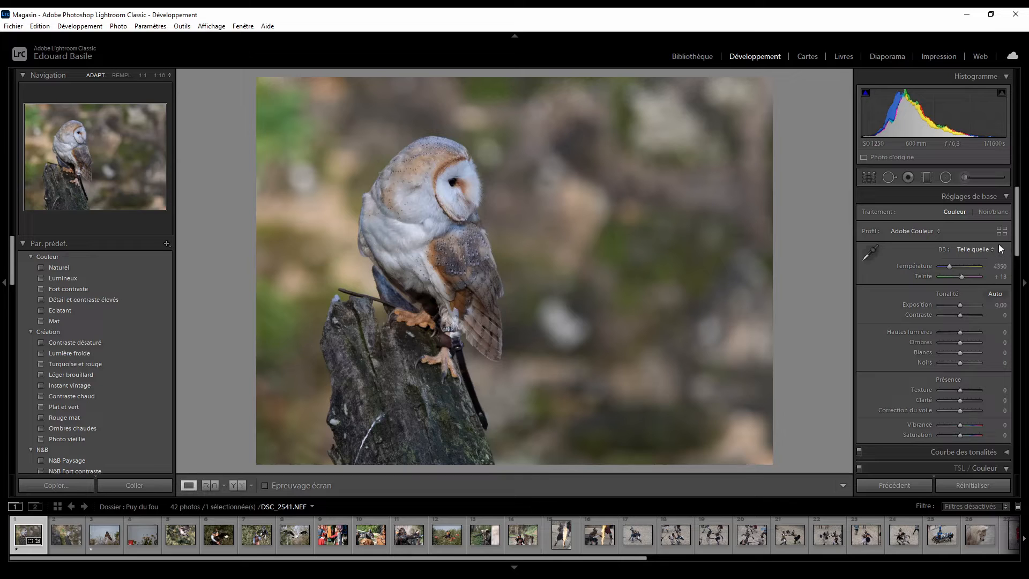
click(996, 267)
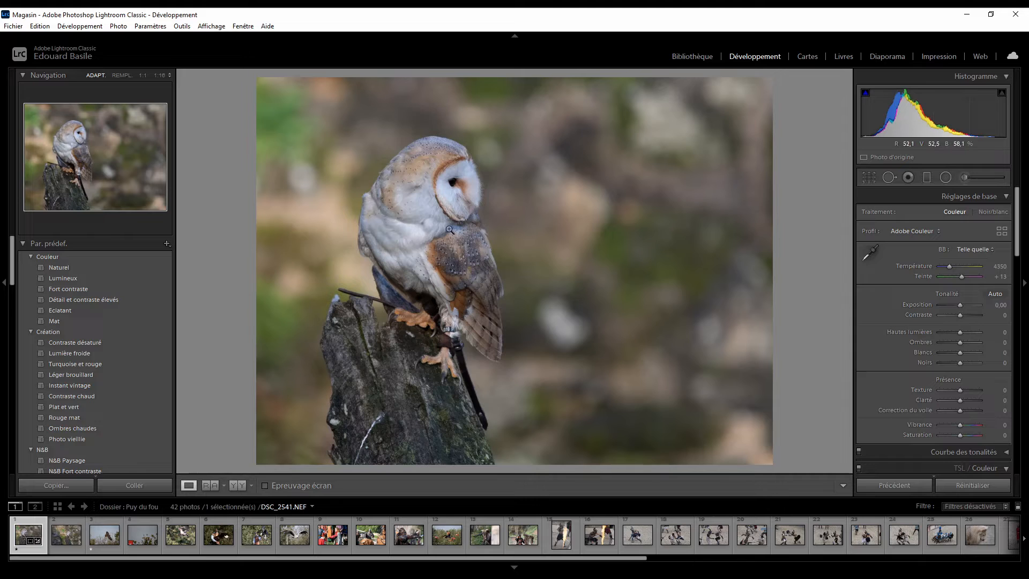
click(869, 251)
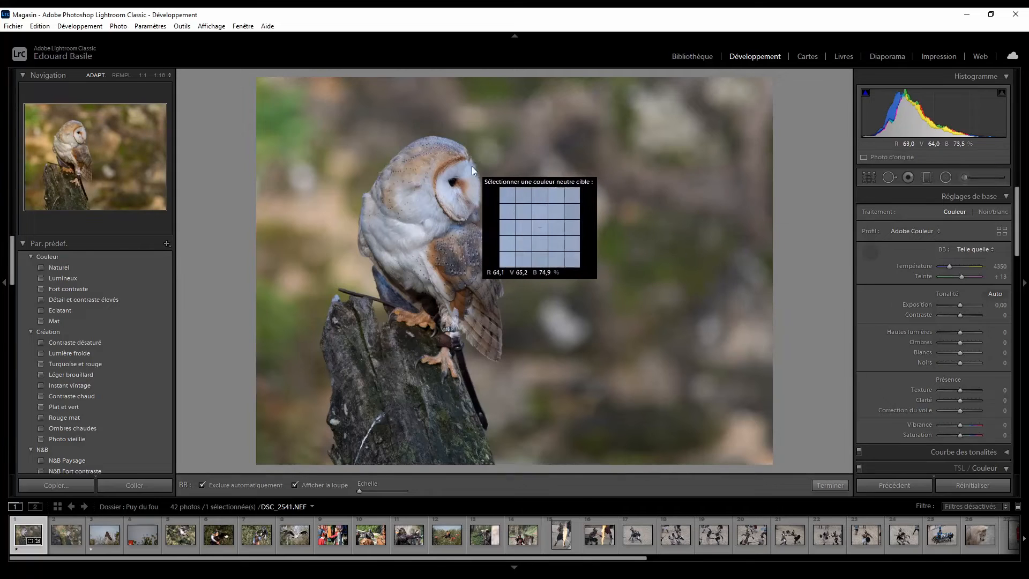
click(416, 228)
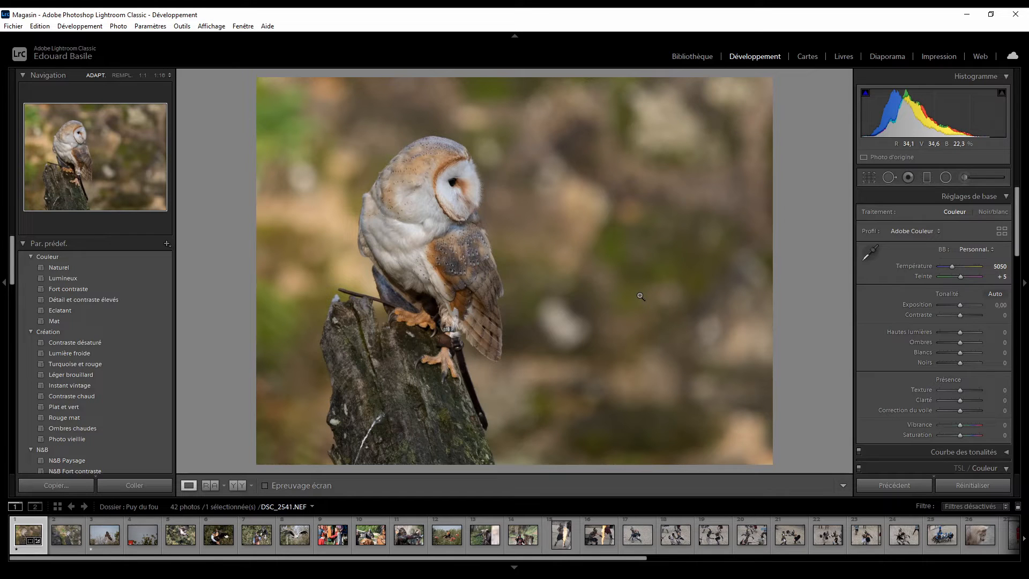
key(ctrl+z)
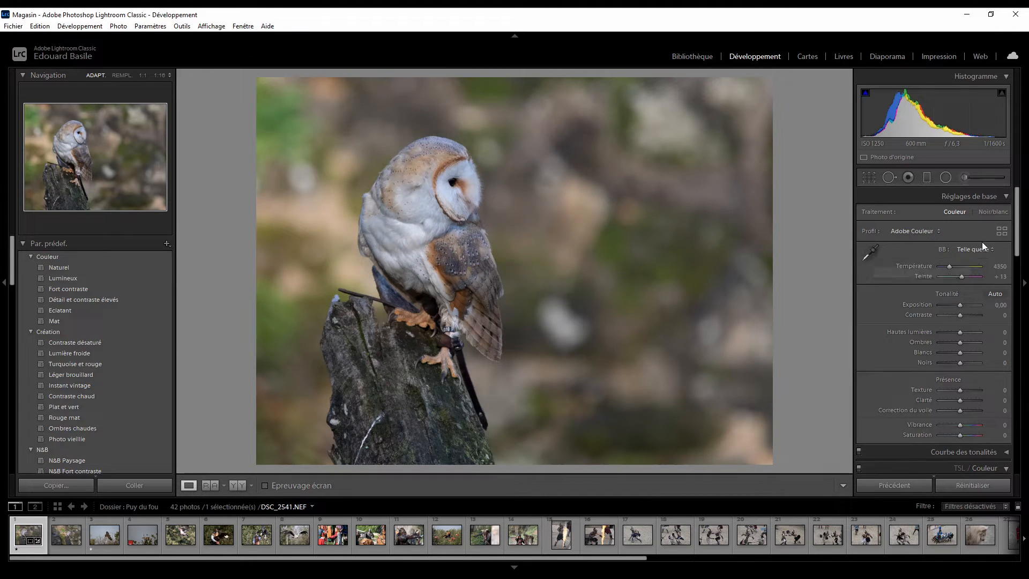
click(871, 254)
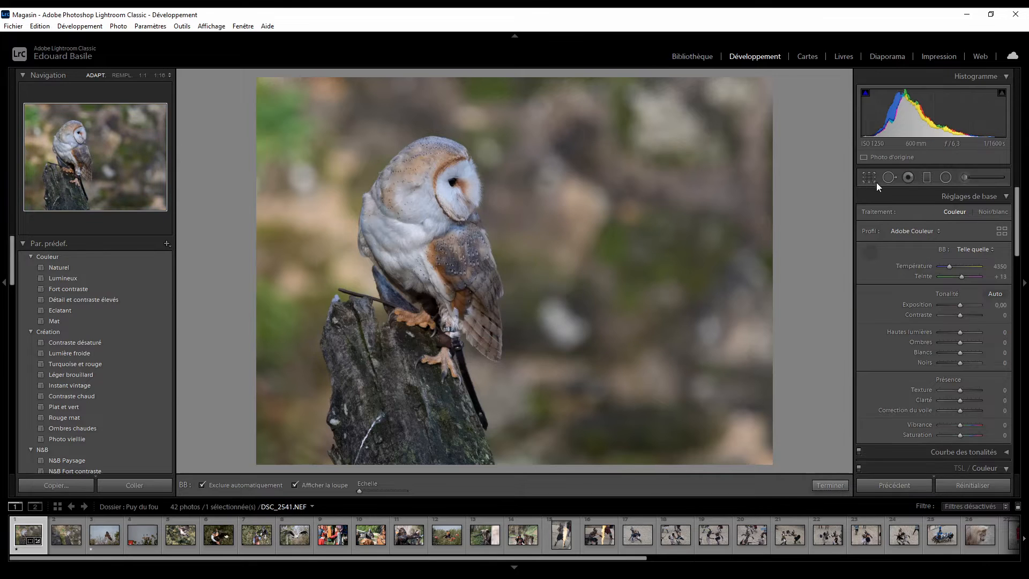
click(868, 252)
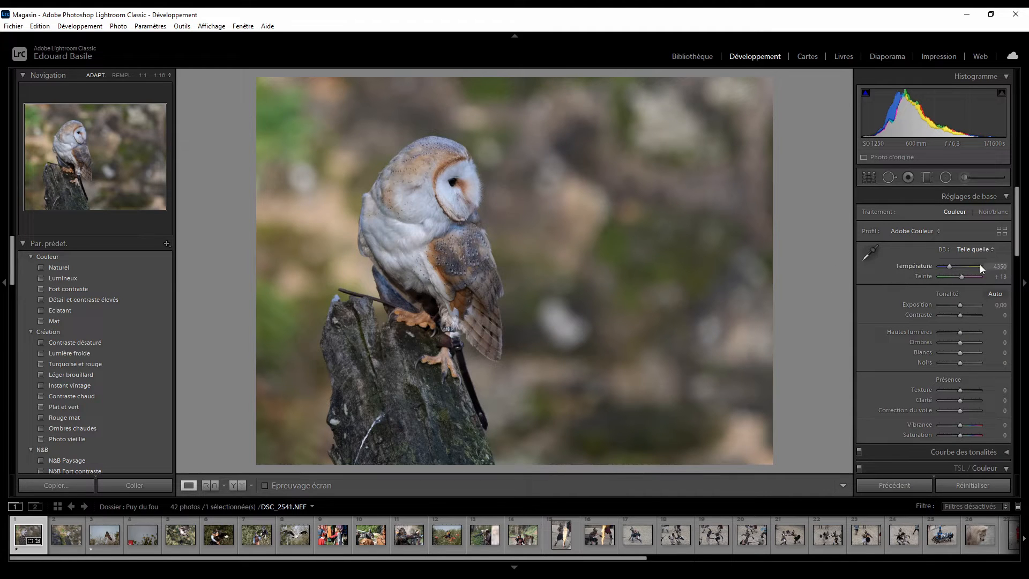
Try a Temperature of 2100 and a shifted Tint on the owl photo, undoing each change
mouse_move(995, 268)
mouse_down()
mouse_move(1025, 268)
mouse_move(973, 268)
mouse_move(992, 269)
mouse_up()
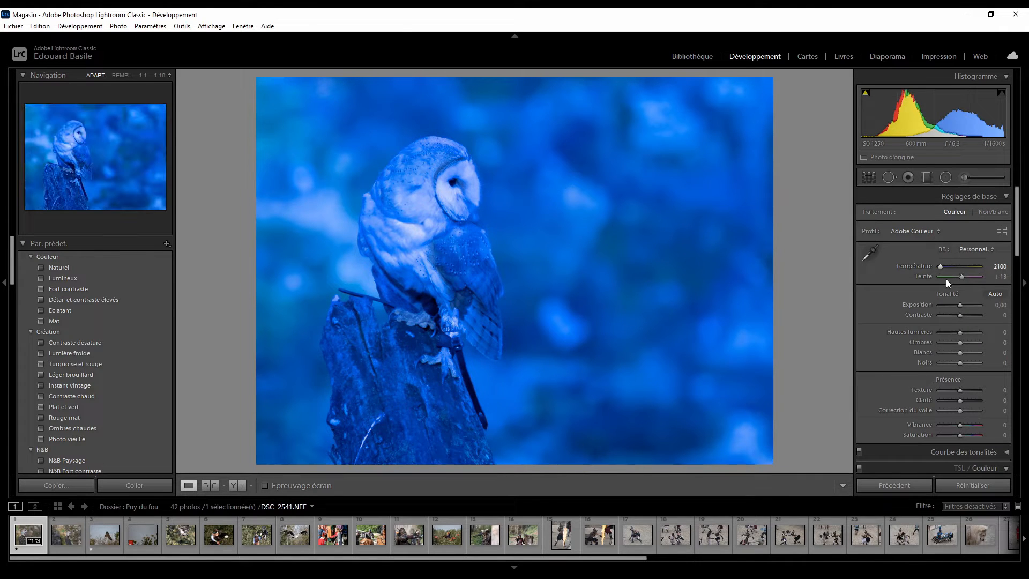
key(ctrl+z)
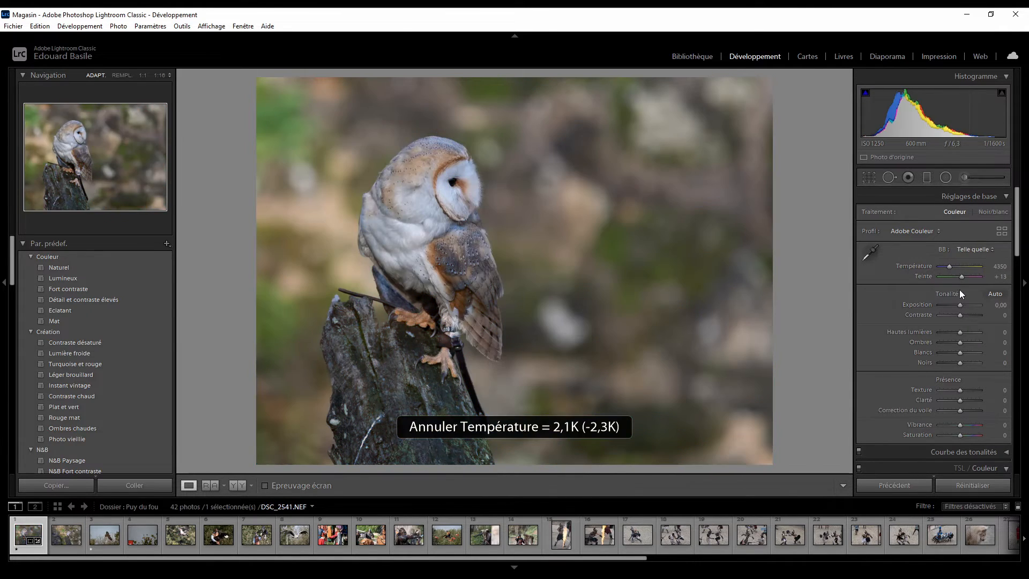
mouse_move(989, 276)
mouse_down()
mouse_move(1018, 277)
mouse_move(954, 276)
mouse_move(1007, 276)
mouse_move(970, 276)
mouse_up()
key(ctrl+z)
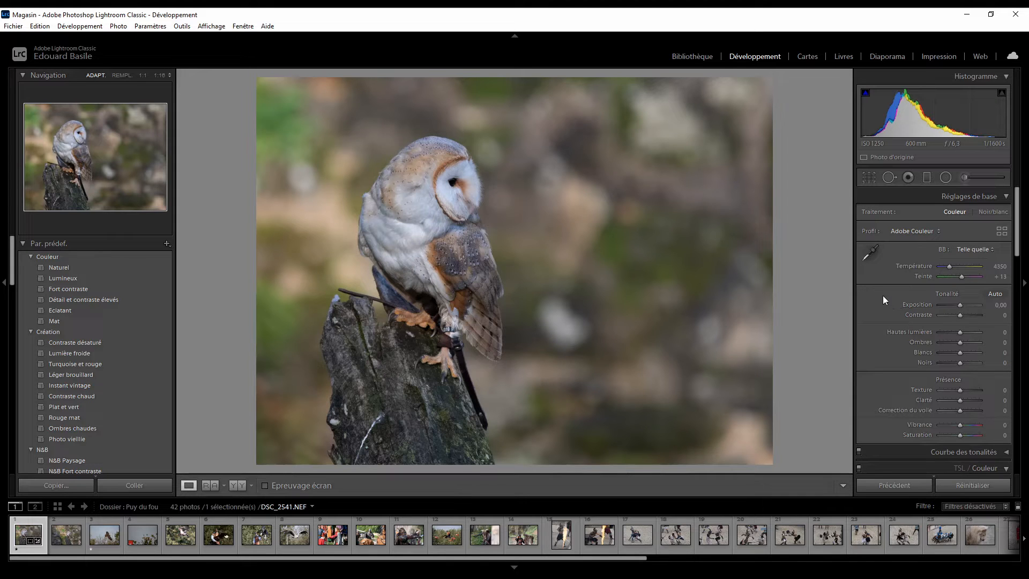
Try the automatic tone adjustment on the owl photo and undo it
scroll(898, 284, down, 3)
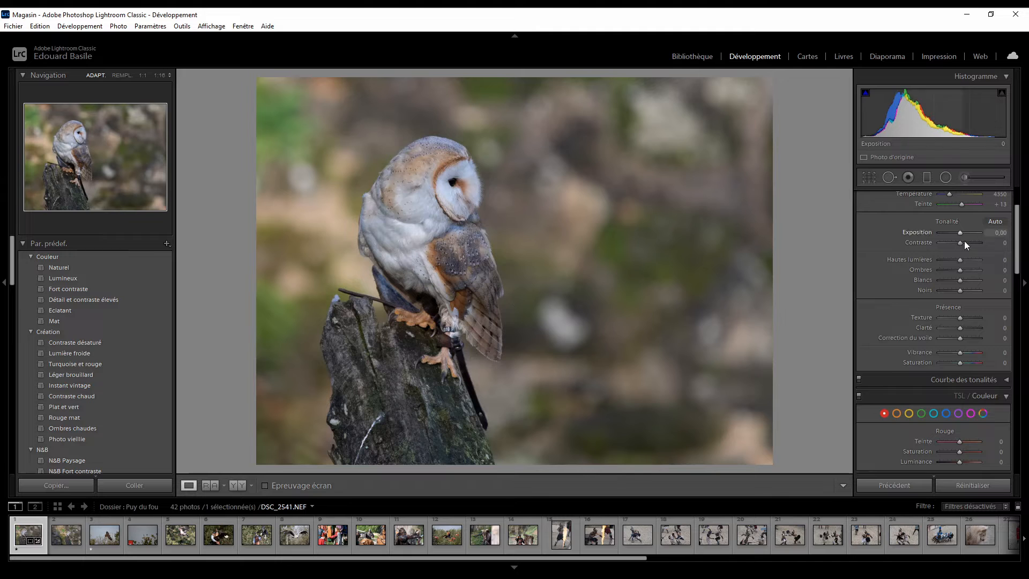
scroll(921, 241, up, 3)
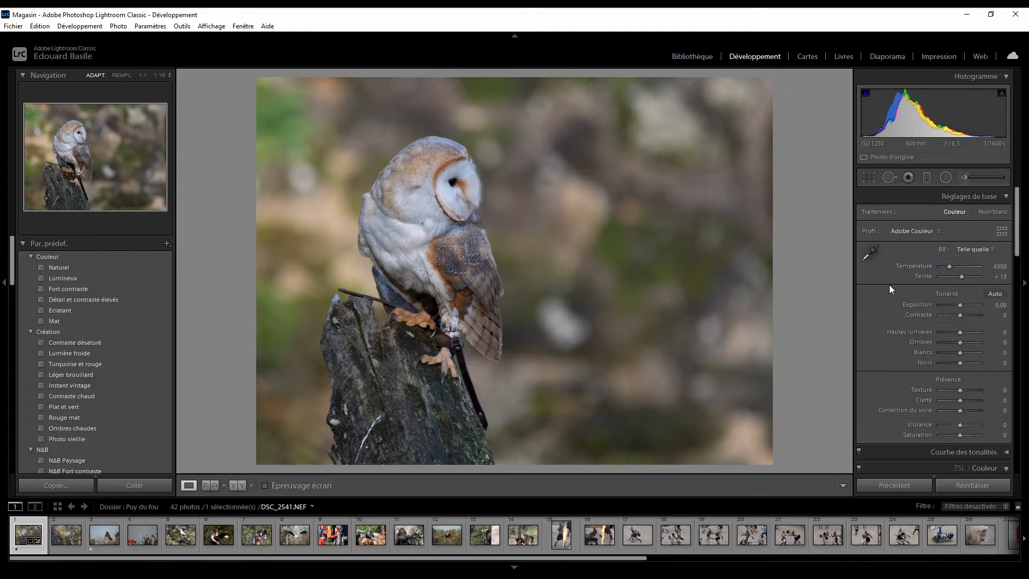
scroll(890, 284, down, 3)
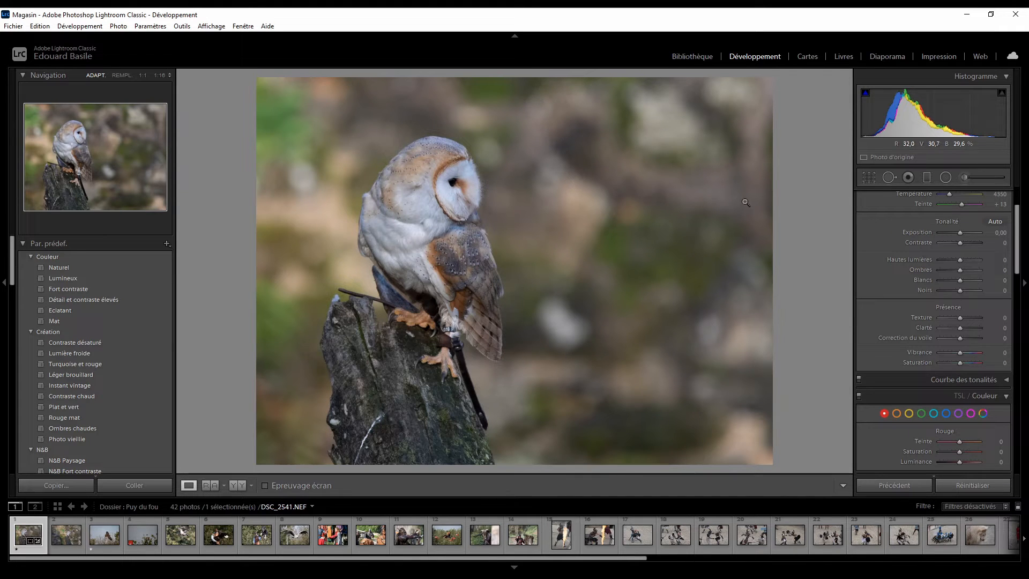
click(993, 222)
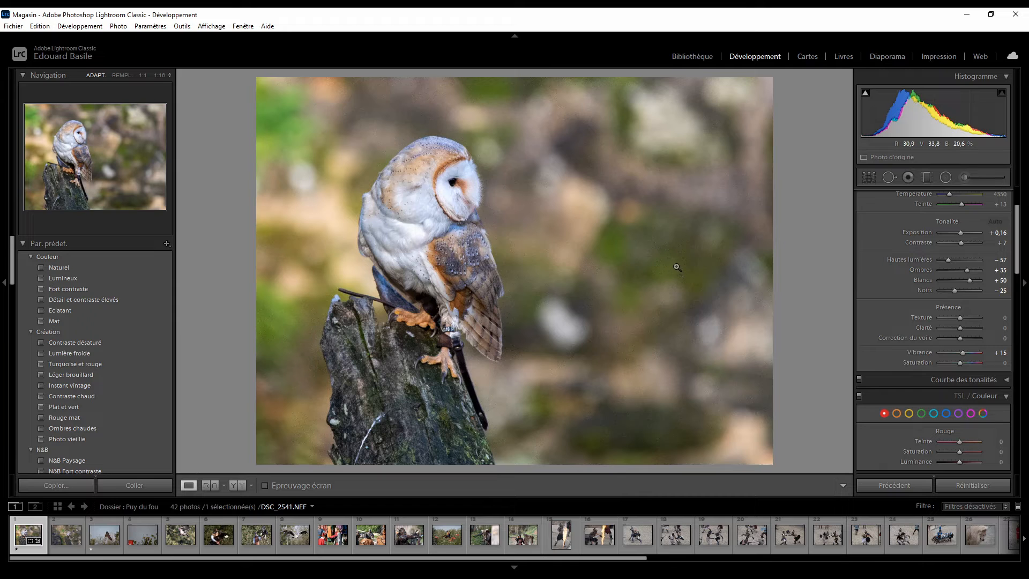
key(ctrl+z)
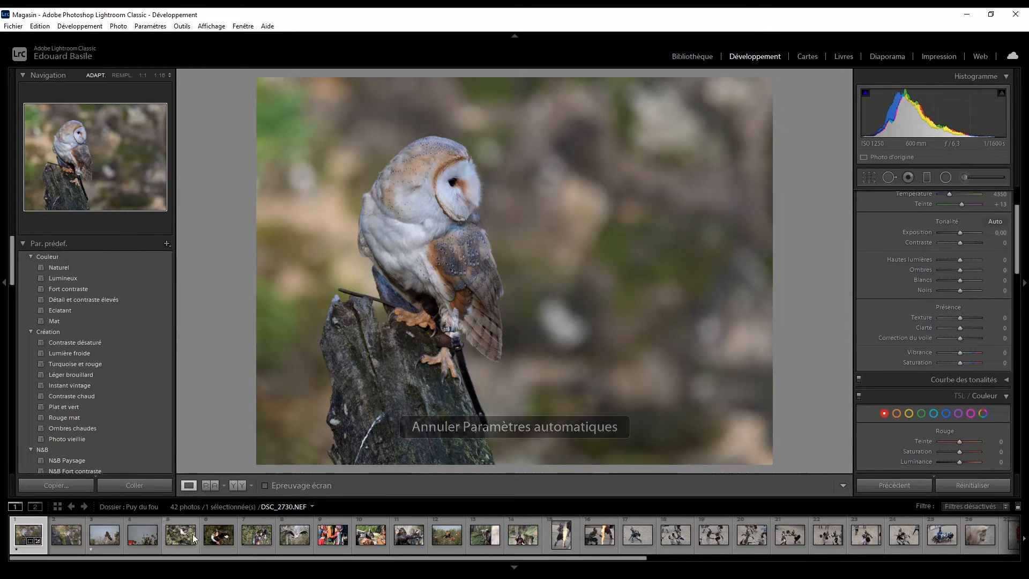
Open DSC_2730.NEF, the man holding a bird of prey, and apply the automatic tone adjustment to it
click(210, 544)
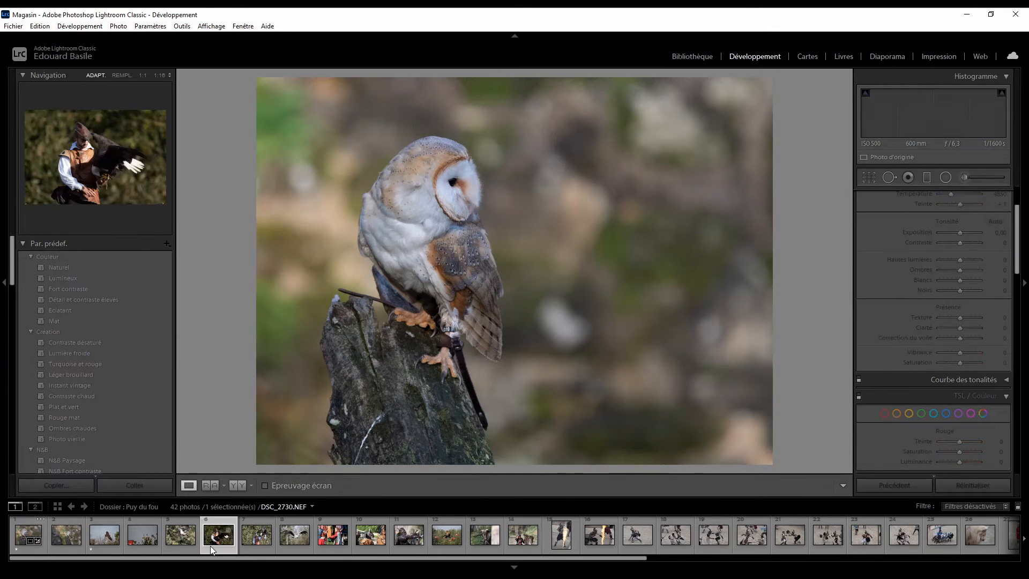
scroll(915, 262, up, 2)
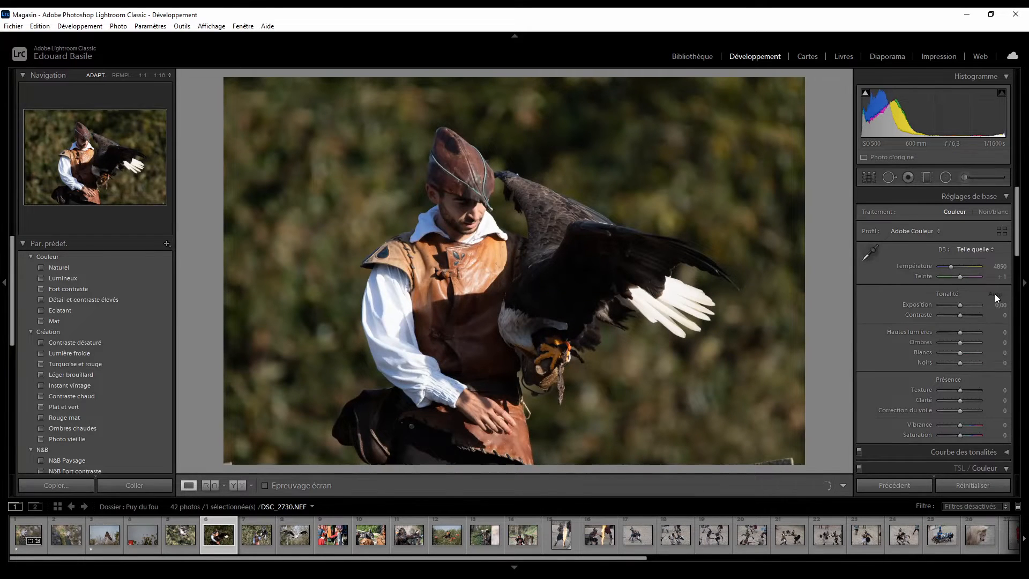
click(994, 294)
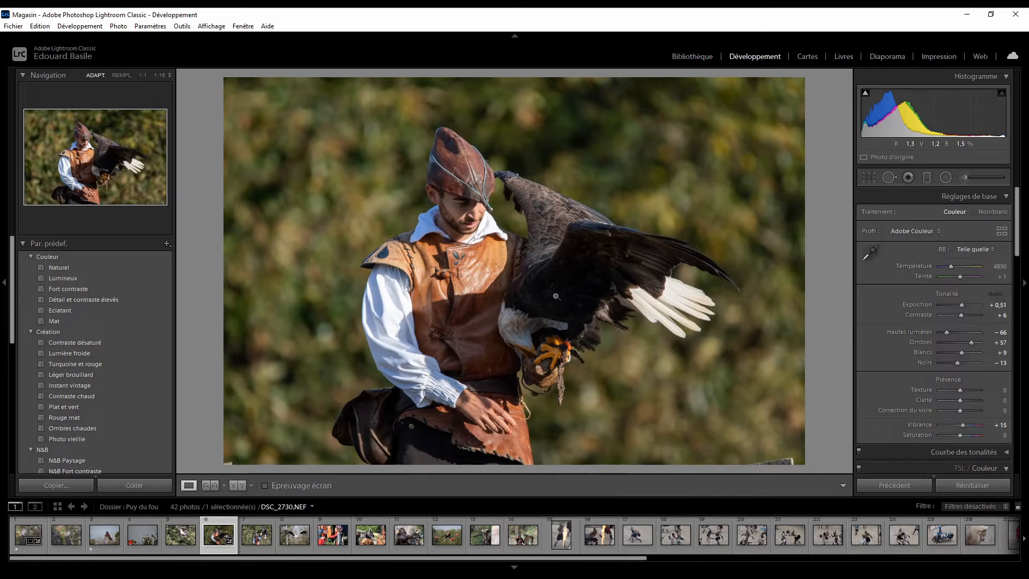
key(ctrl+z)
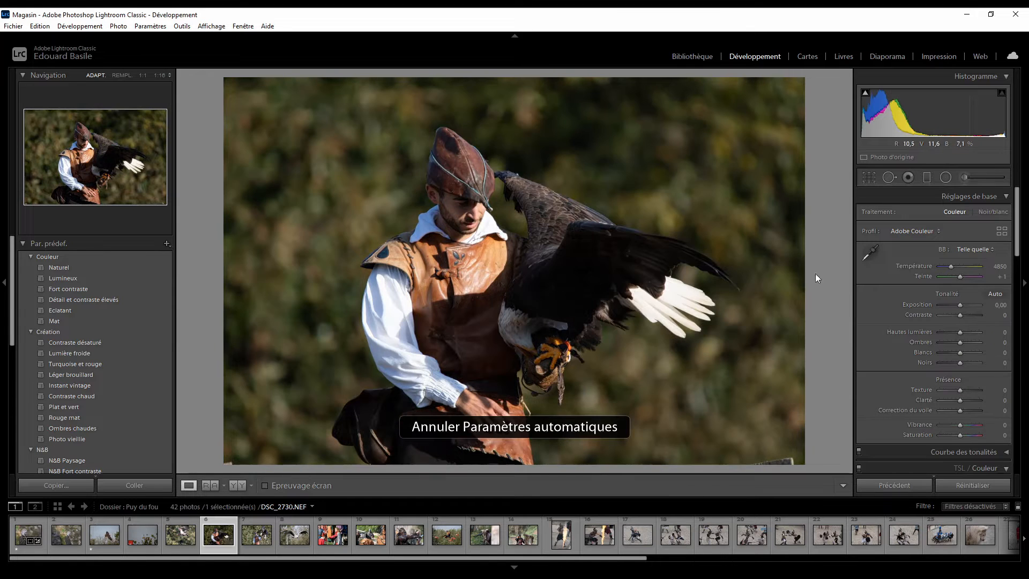
click(1001, 295)
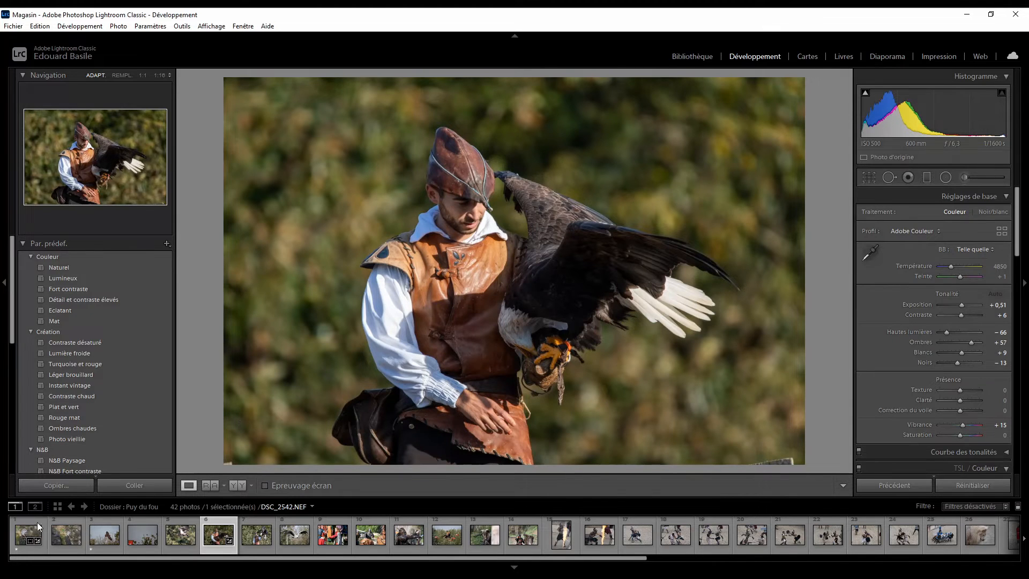
Return to the owl photo DSC_2541.NEF and set its exposure to +0,20
click(34, 531)
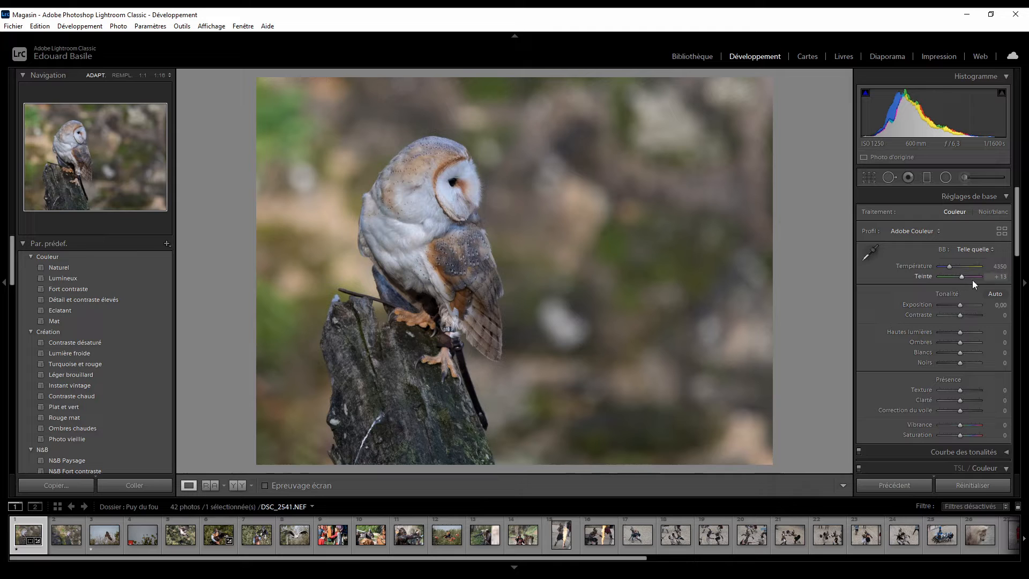
mouse_move(960, 304)
mouse_down()
mouse_move(979, 302)
mouse_move(937, 302)
mouse_move(960, 302)
mouse_up()
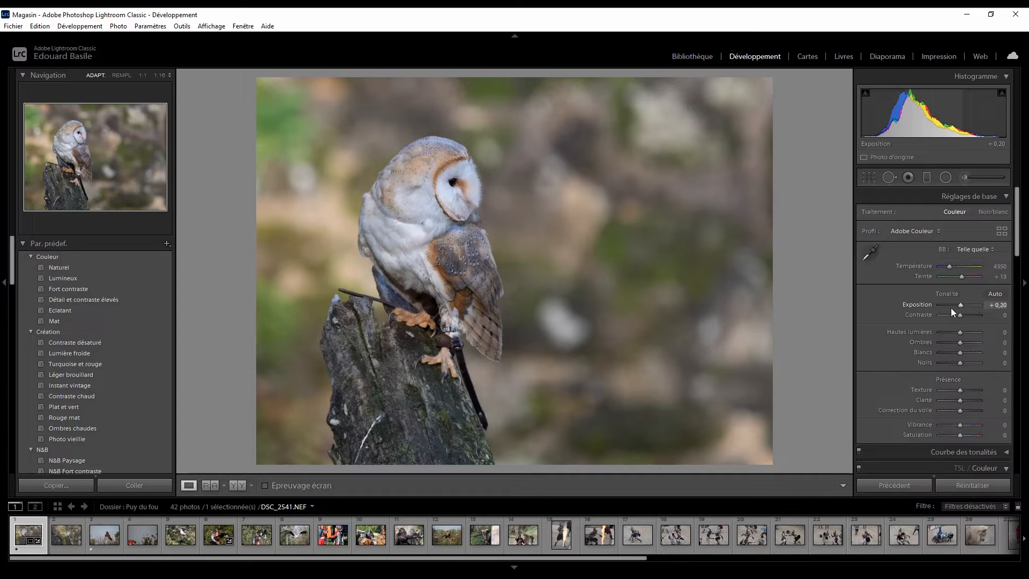
click(999, 305)
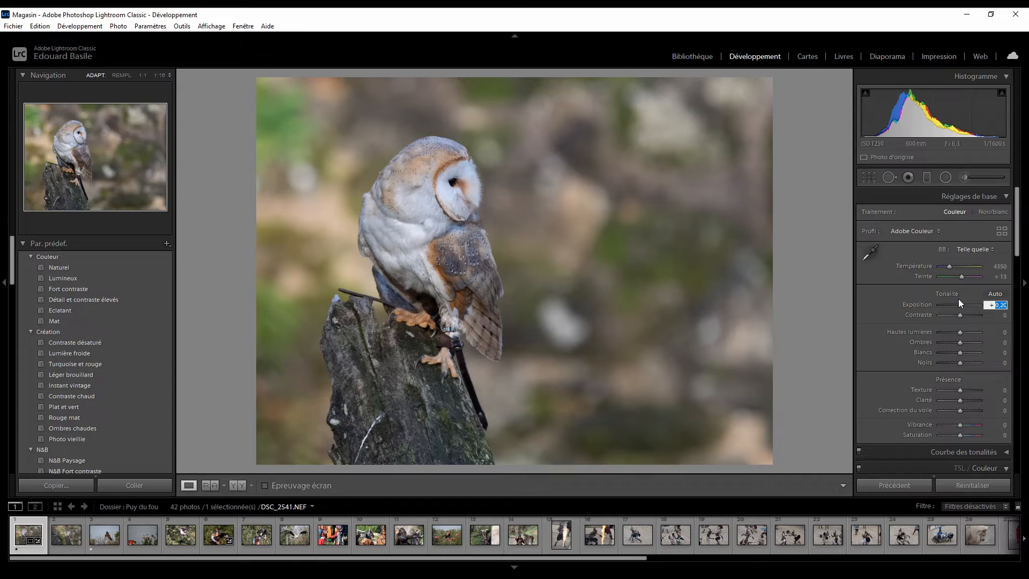
key(Return)
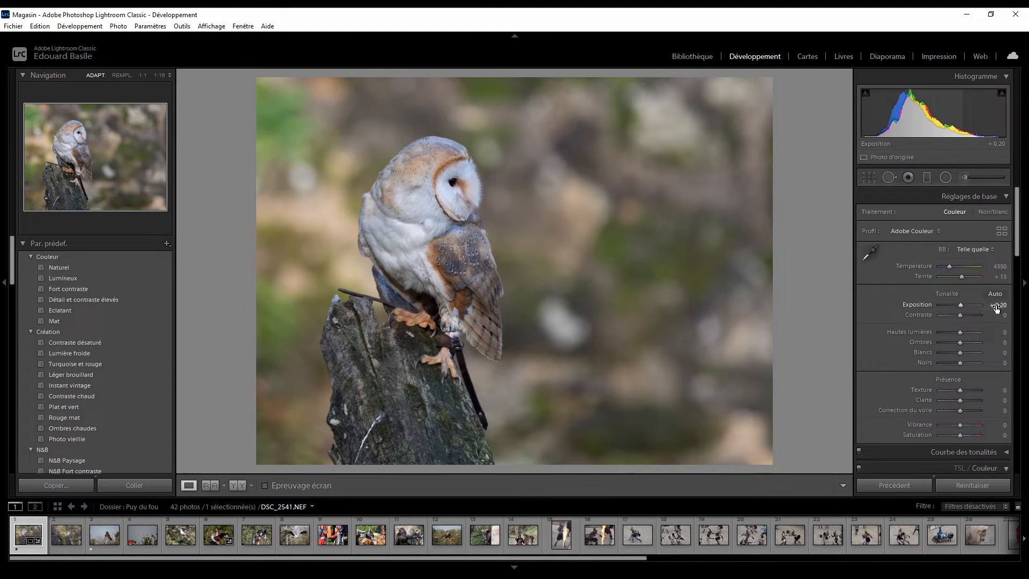
drag(998, 309, 964, 306)
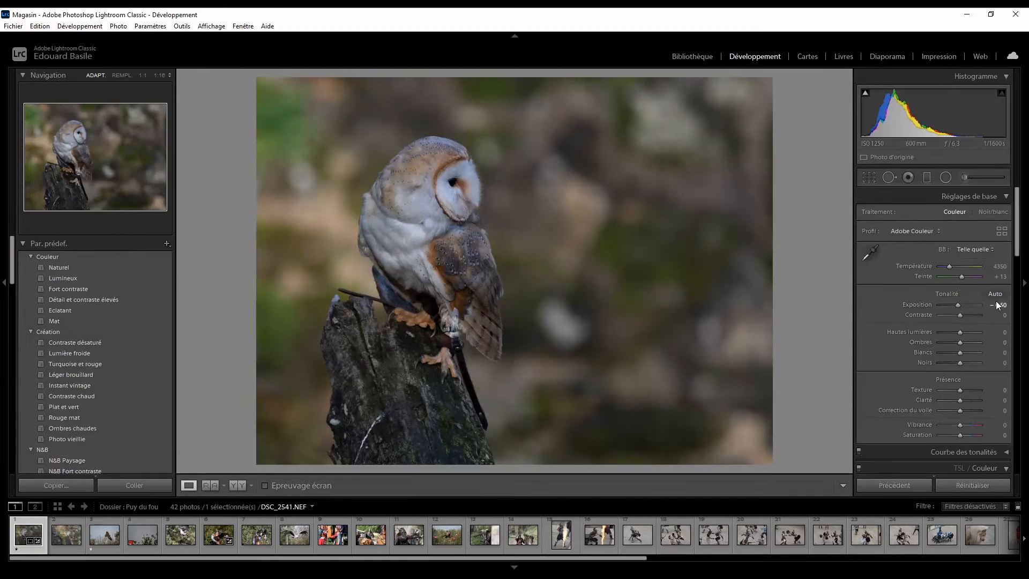
click(999, 305)
text(0,2)
key(Return)
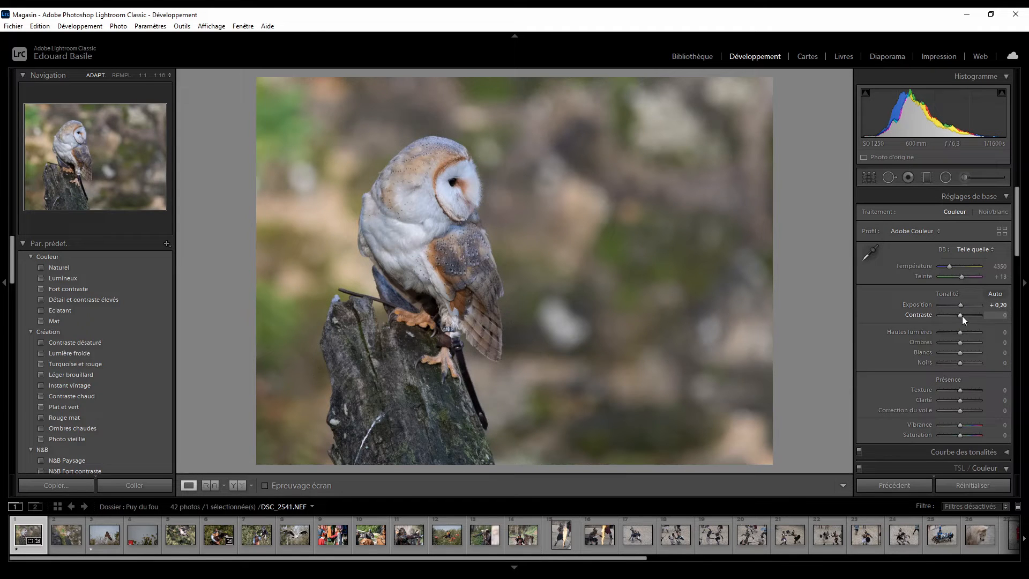
Compare the owl photo's contrast at −100 and +100, and settle on +17
drag(959, 316, 915, 326)
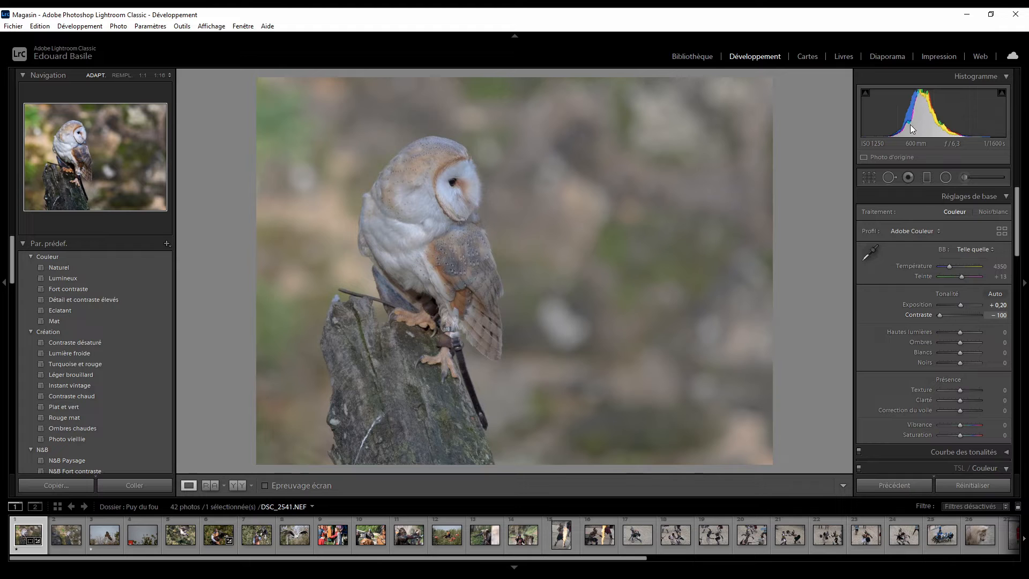
drag(922, 307, 995, 313)
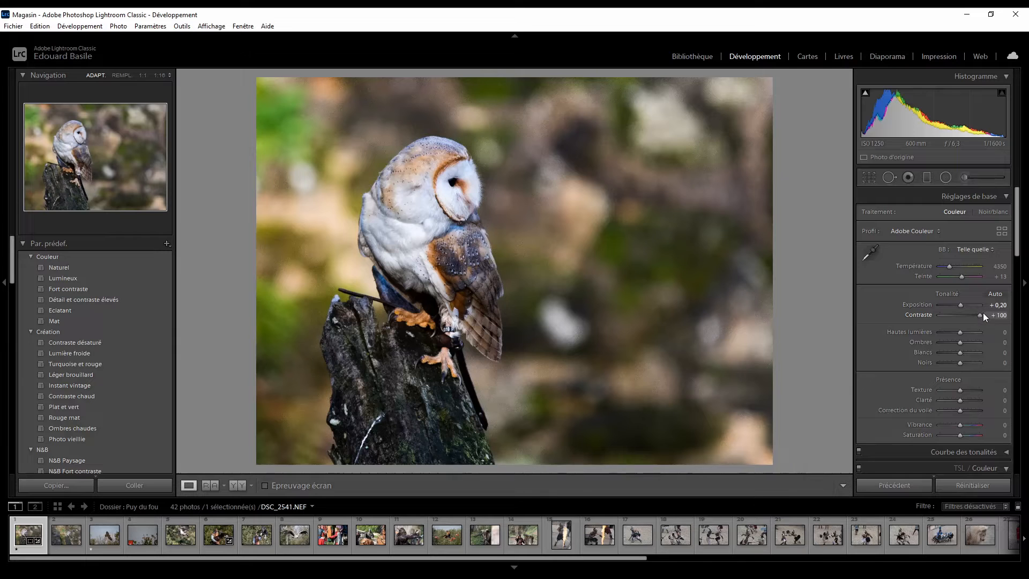
drag(983, 316, 960, 319)
drag(959, 316, 918, 320)
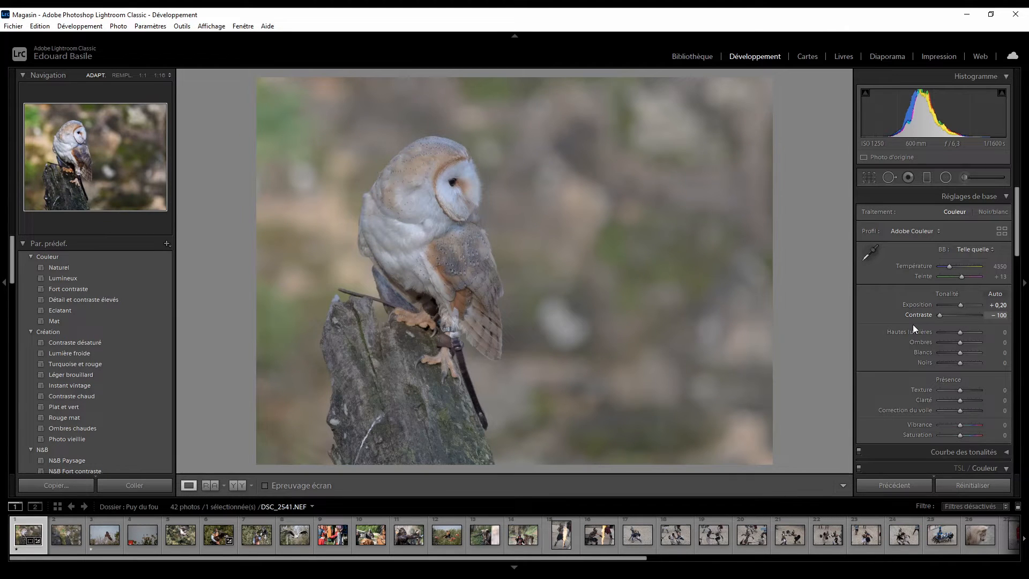
drag(939, 315, 963, 316)
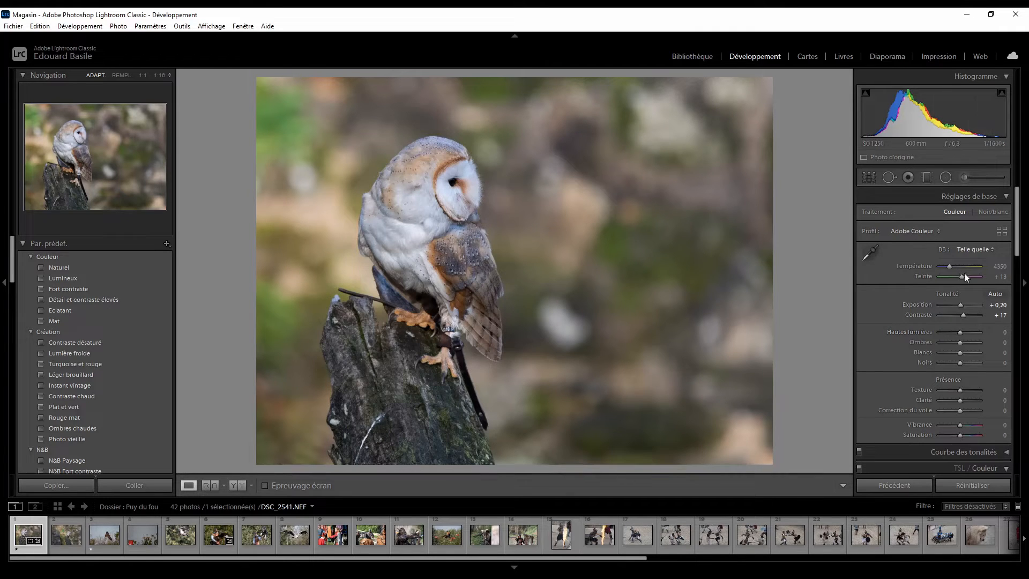
Set the owl photo's highlights to +17 and its shadows to −7, trying shadows at −100 and +100
drag(960, 332, 933, 349)
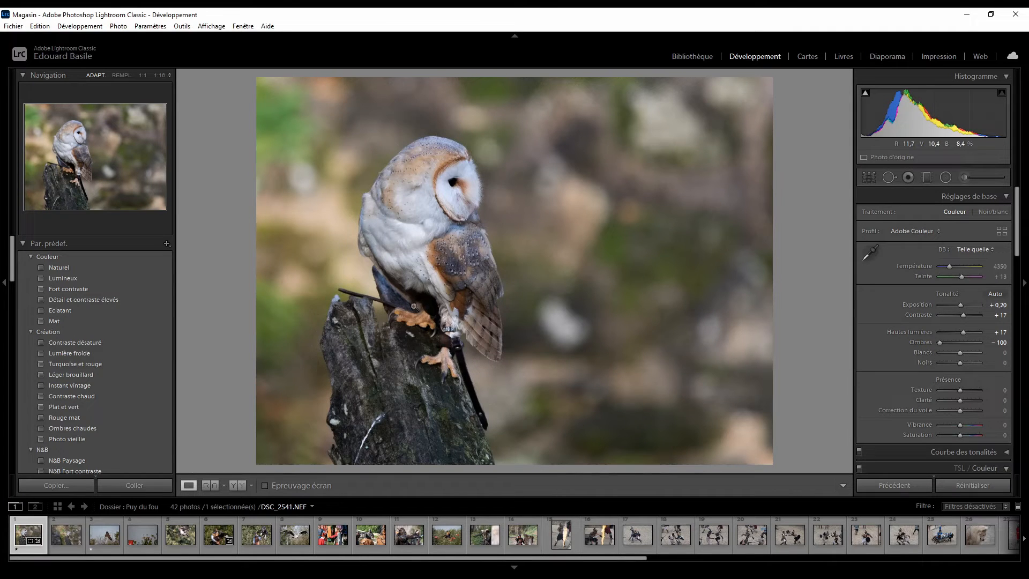
drag(941, 343, 998, 344)
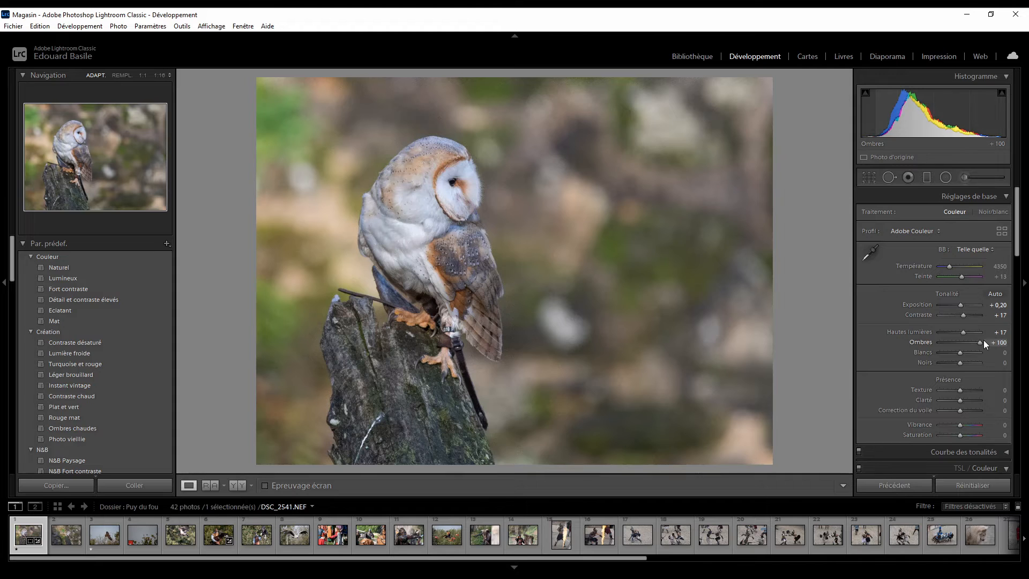
drag(983, 341, 957, 343)
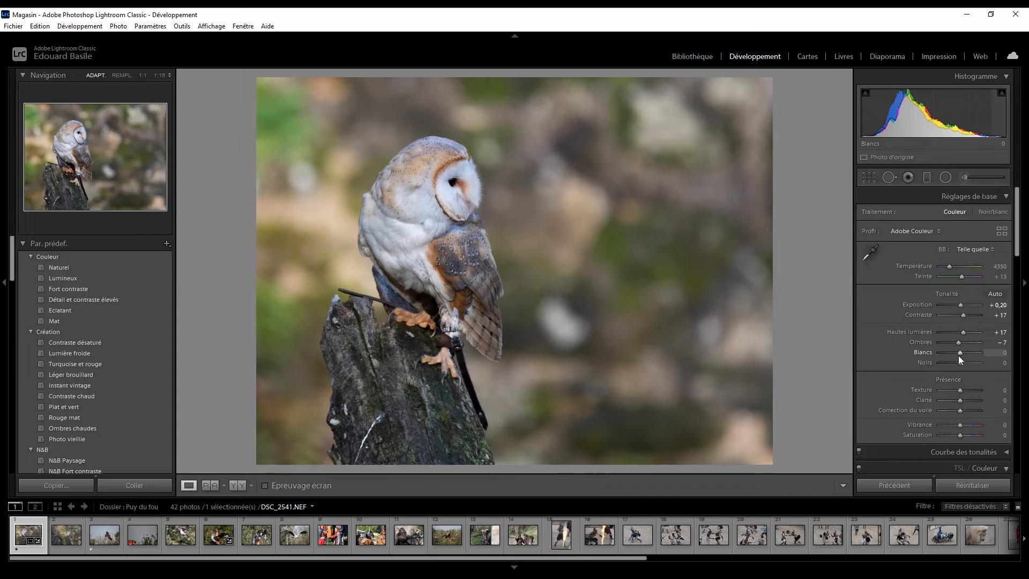
Set the owl photo's whites to +9 and its blacks to −12
drag(959, 353, 960, 353)
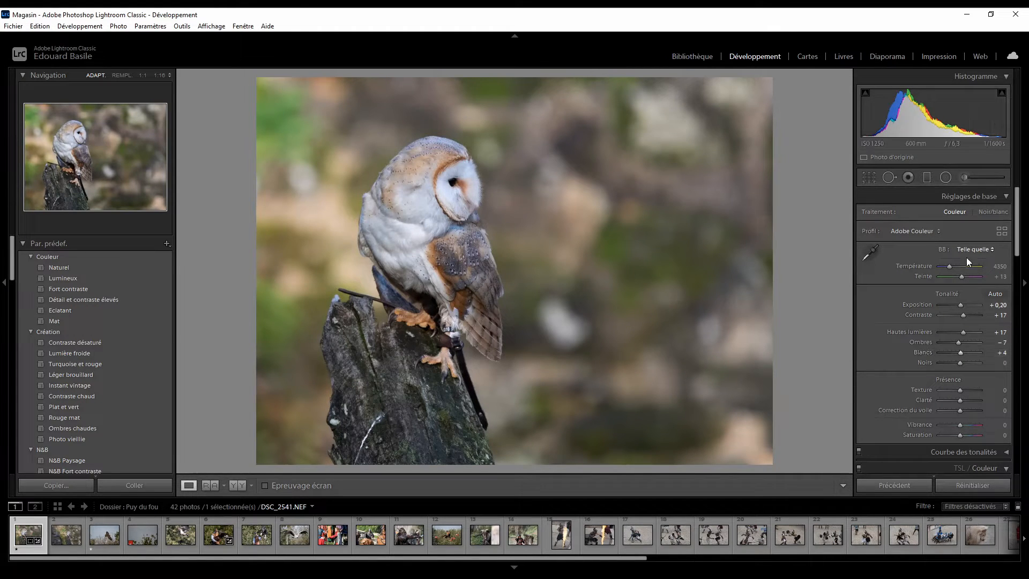
mouse_move(960, 353)
mouse_down()
mouse_move(979, 348)
mouse_move(937, 361)
mouse_move(972, 359)
mouse_move(946, 355)
mouse_move(965, 348)
mouse_up()
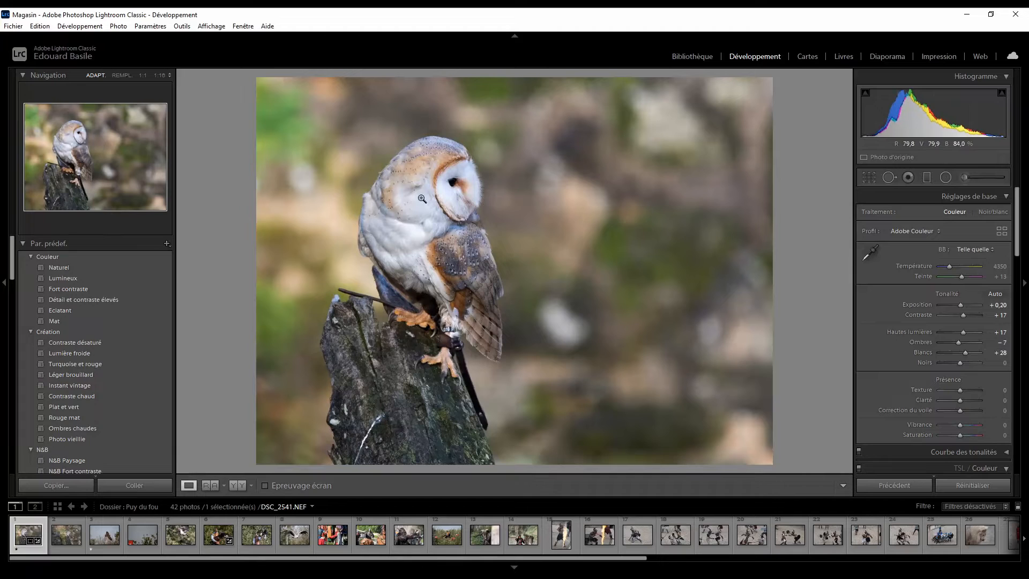
drag(966, 353, 962, 353)
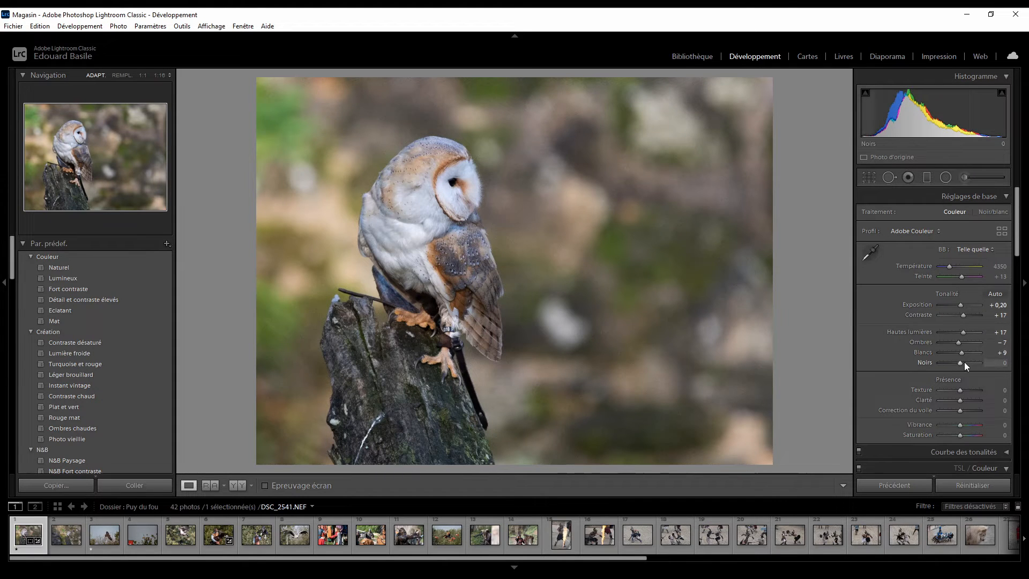
drag(958, 364, 928, 368)
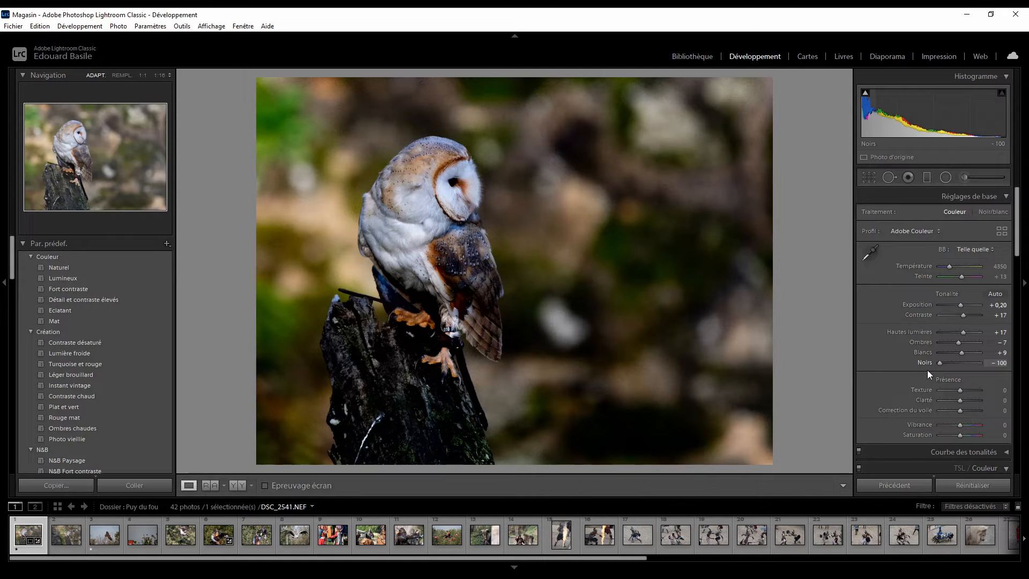
mouse_move(933, 369)
mouse_down()
mouse_move(979, 362)
mouse_move(942, 370)
mouse_move(953, 371)
mouse_up()
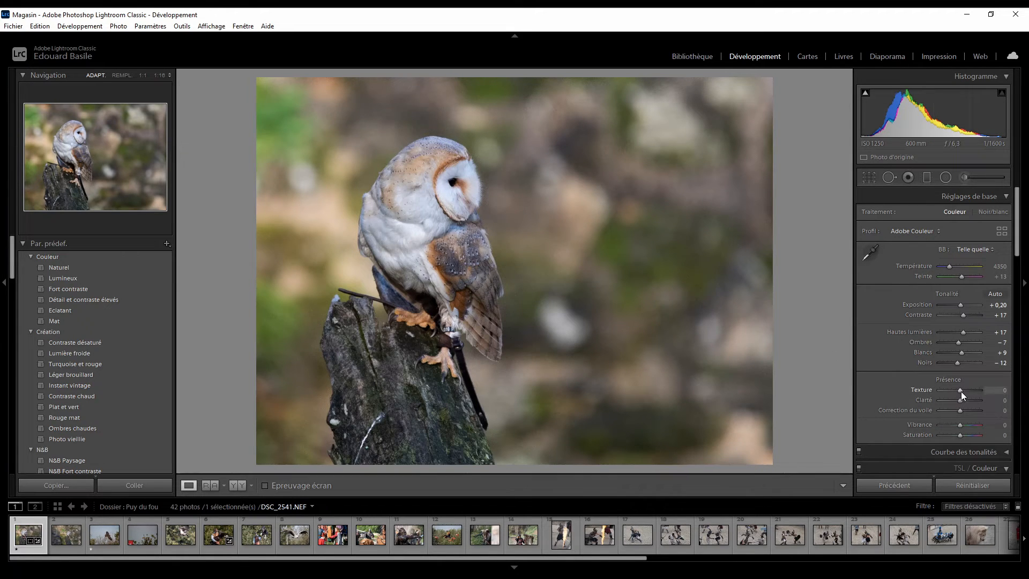
Try the owl photo's texture at −100, +89 and +9, and reset it to 0
drag(959, 391, 935, 406)
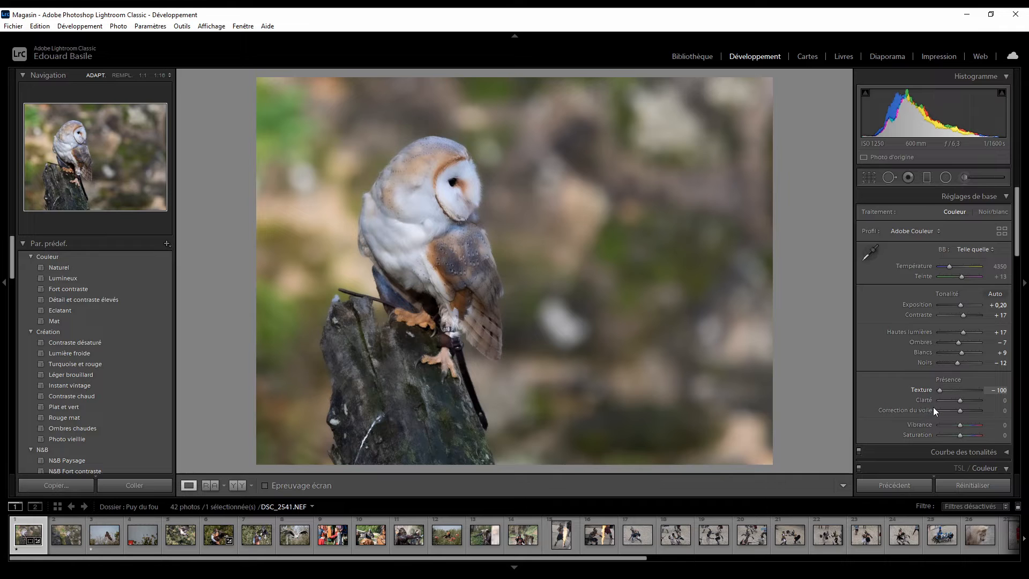
drag(952, 395, 993, 386)
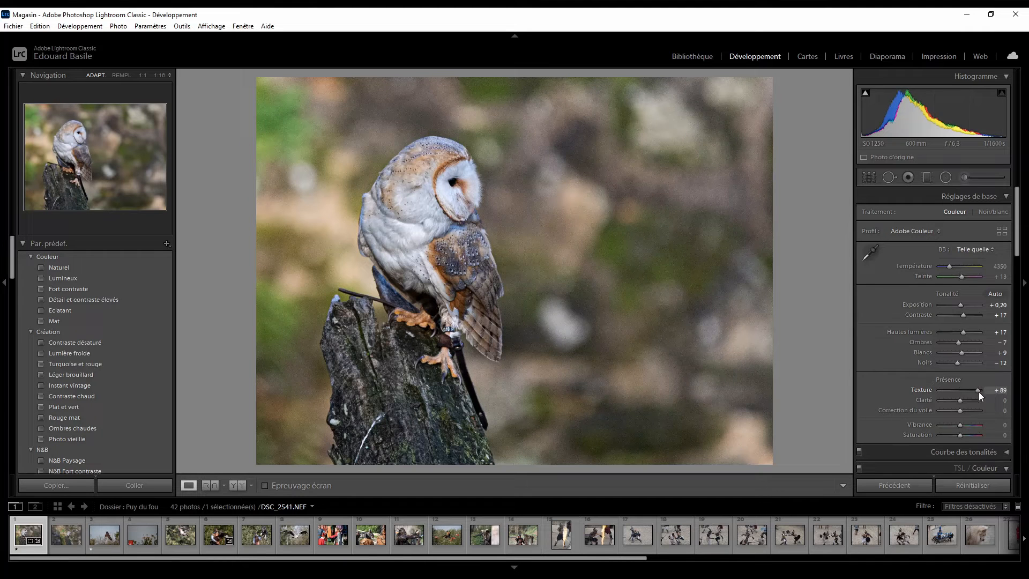
drag(978, 392, 959, 398)
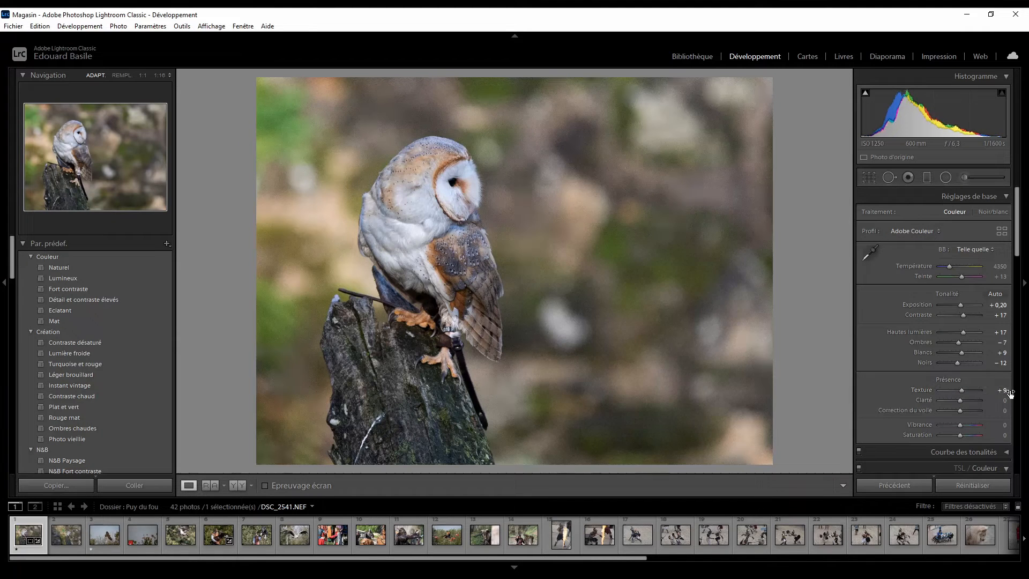
drag(1000, 391, 983, 390)
Try the owl photo's clarity at +100 and +9, and reset it to 0
drag(959, 400, 997, 398)
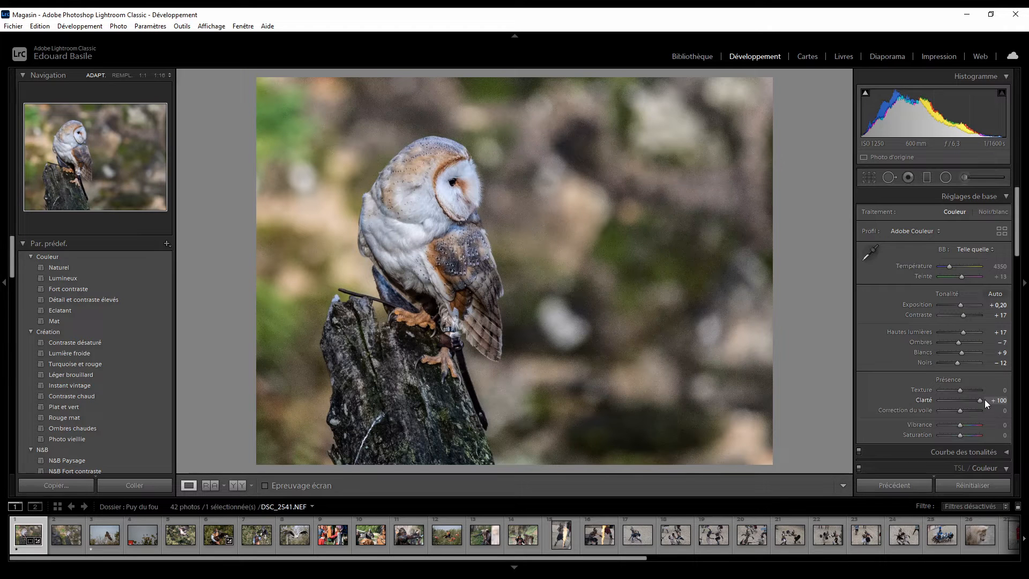
drag(976, 400, 960, 405)
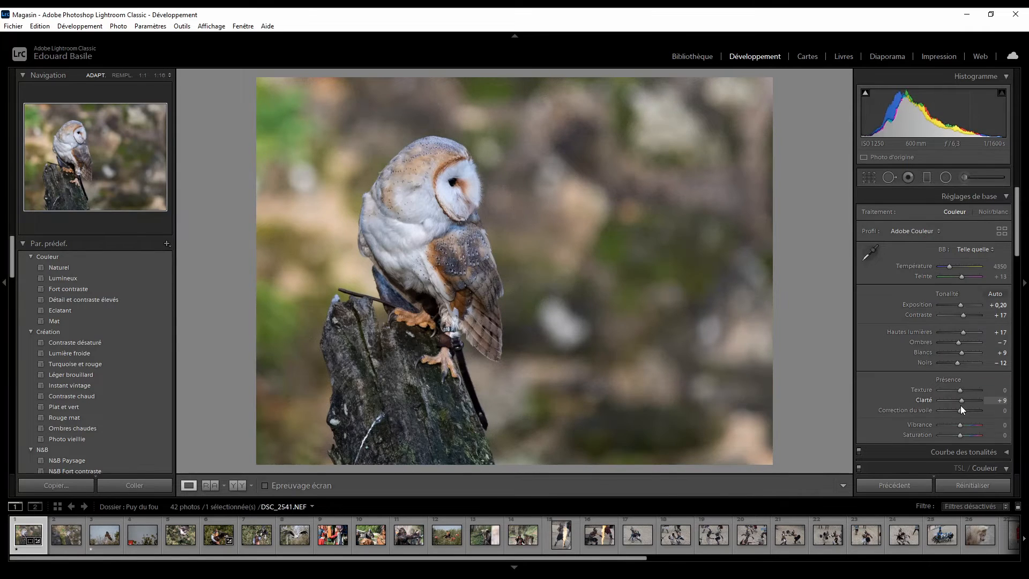
click(996, 400)
text(0)
key(Return)
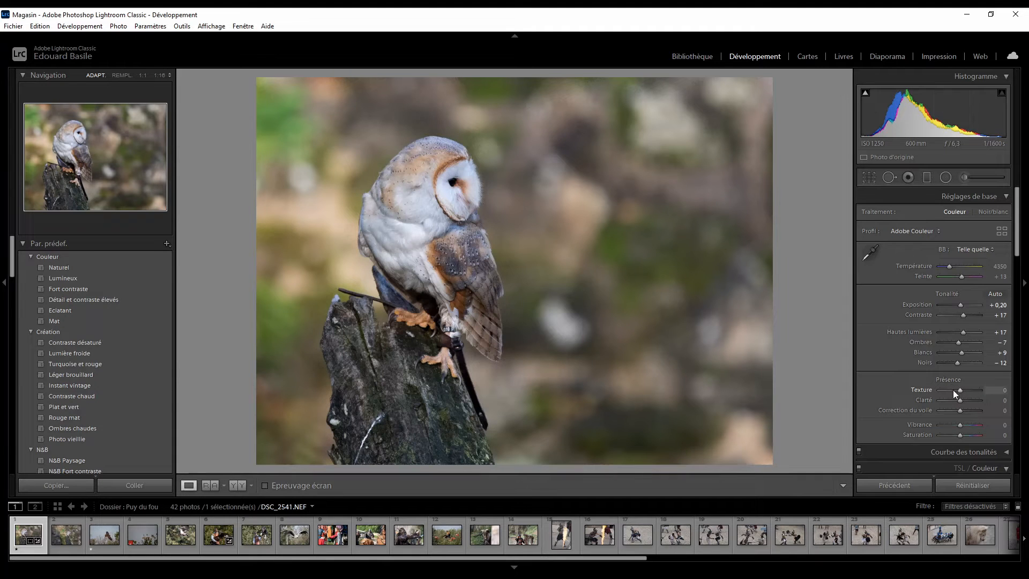
Try the owl photo's texture and clarity at −100 in turn, resetting each to 0
drag(952, 390, 930, 397)
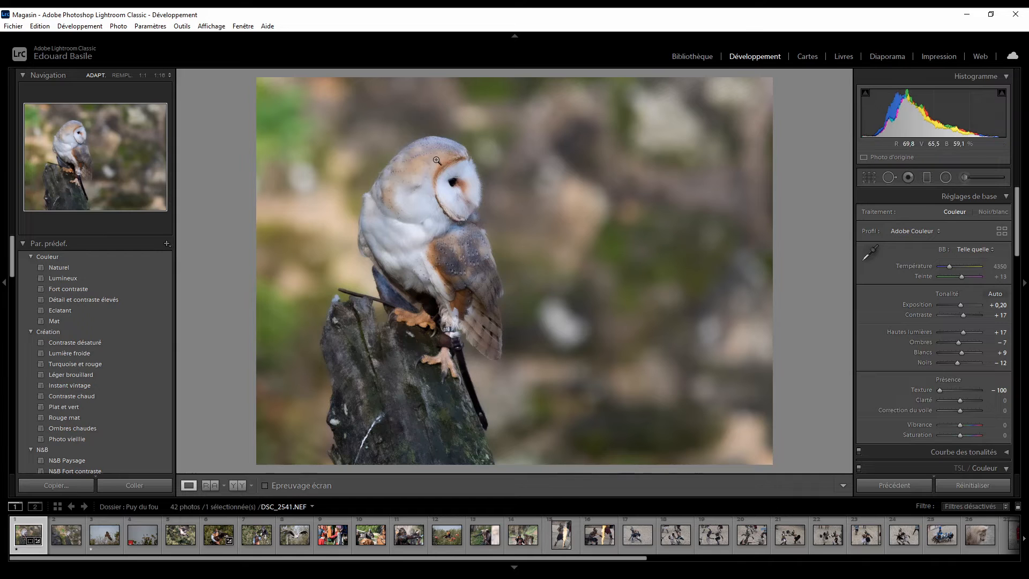
double_click(994, 394)
drag(953, 404, 915, 405)
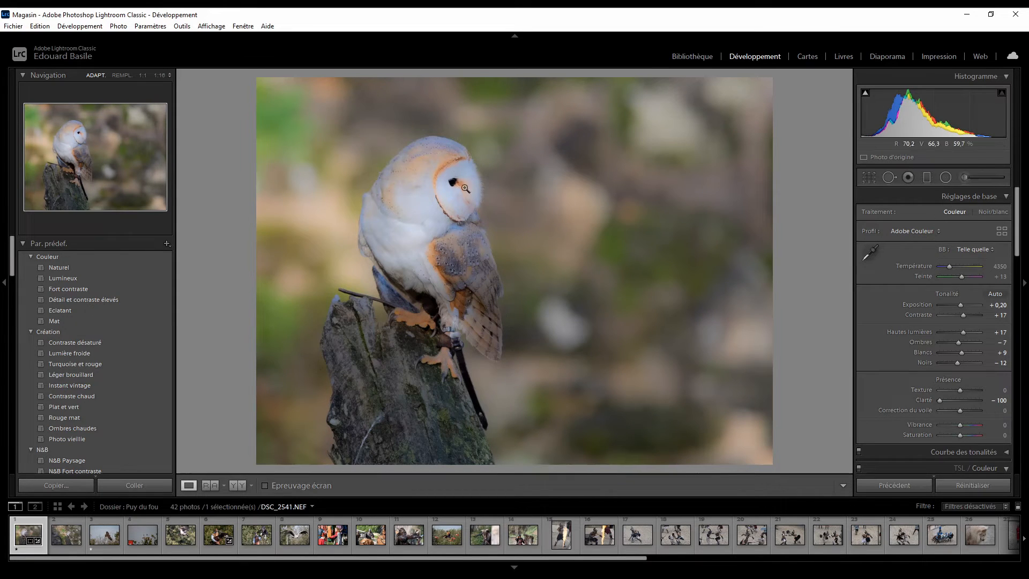
click(998, 400)
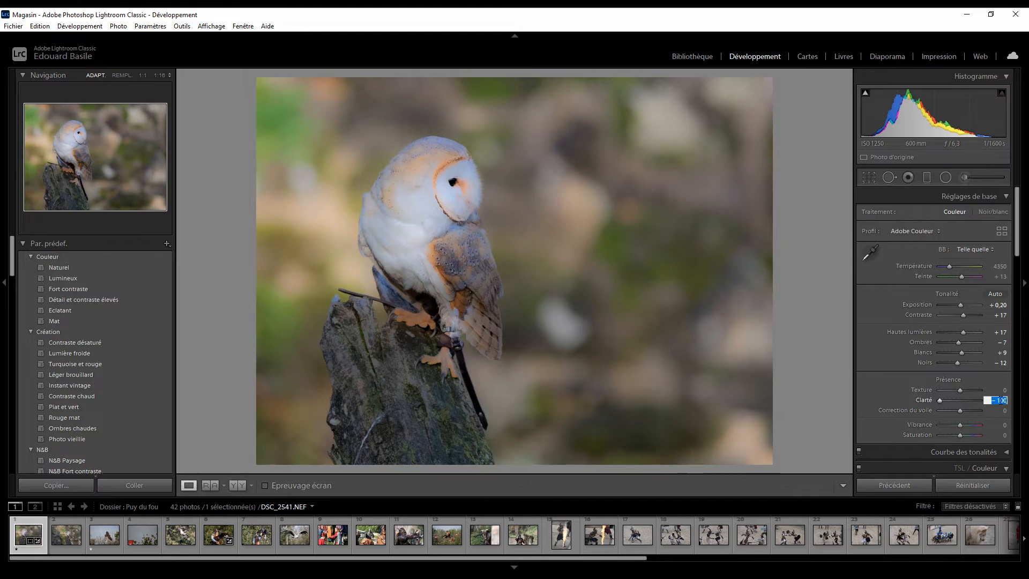
text(0)
key(Return)
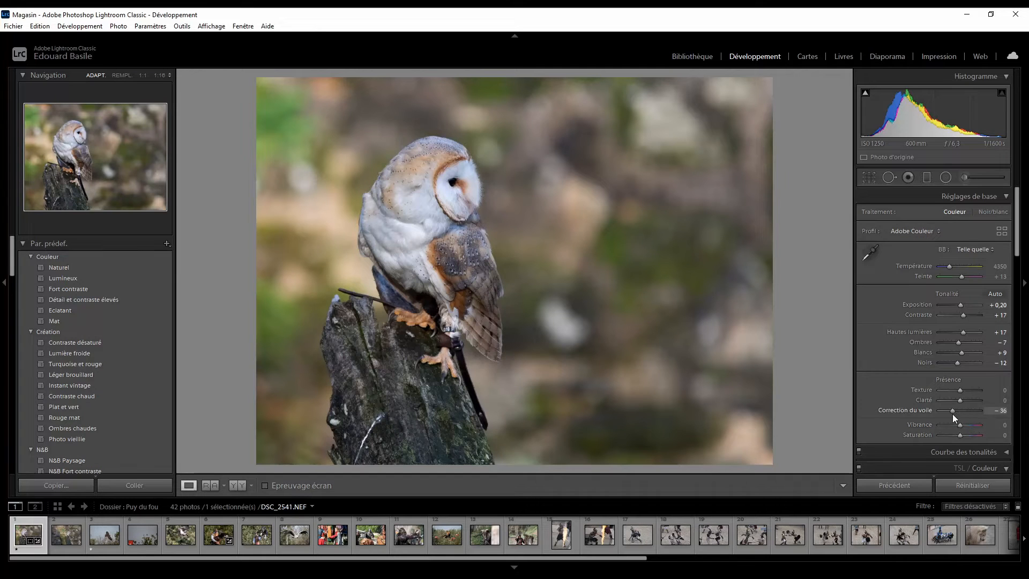
Try the owl photo's dehaze at −36 and +20, and reset it to 0
mouse_move(954, 412)
mouse_down()
mouse_move(934, 410)
mouse_move(976, 401)
mouse_move(961, 410)
mouse_up()
click(998, 411)
text(20)
key(Return)
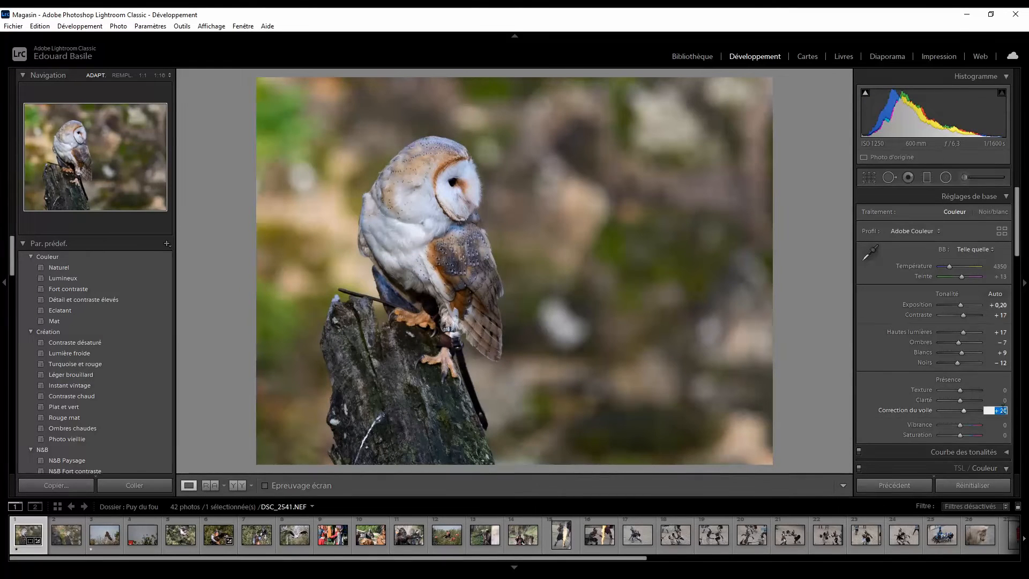
double_click(961, 410)
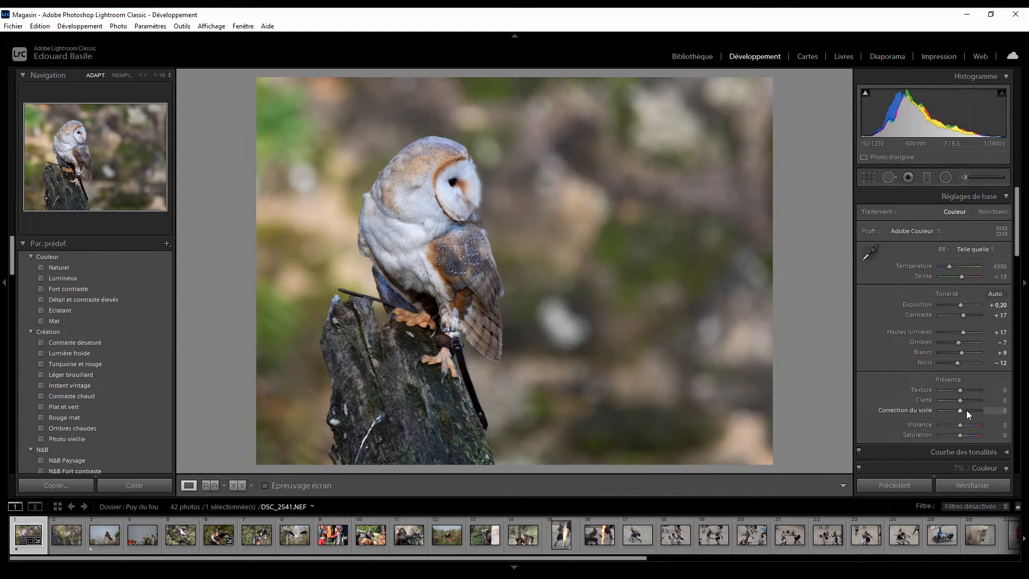
Try the owl photo's vibrance at −100 and +100, reset it to 0, and lower the saturation to −100
scroll(900, 405, down, 2)
click(896, 399)
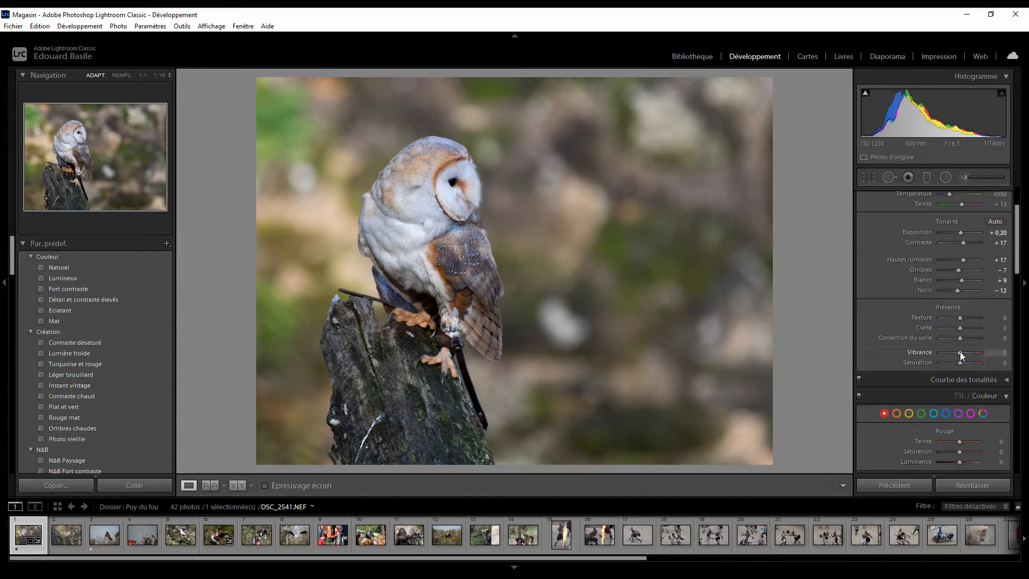
drag(960, 352, 929, 359)
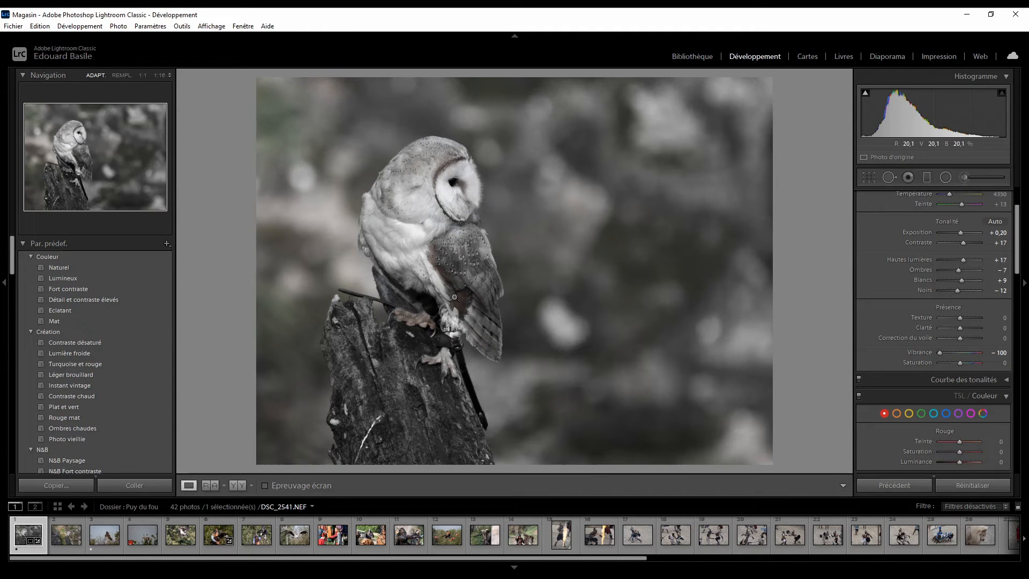
drag(944, 352, 979, 349)
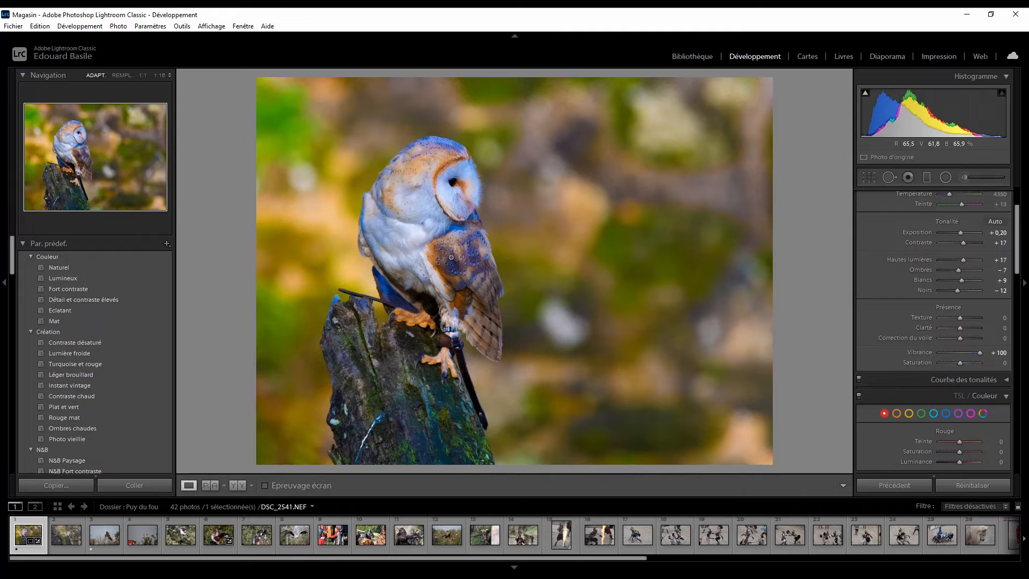
drag(996, 354, 934, 367)
text(0)
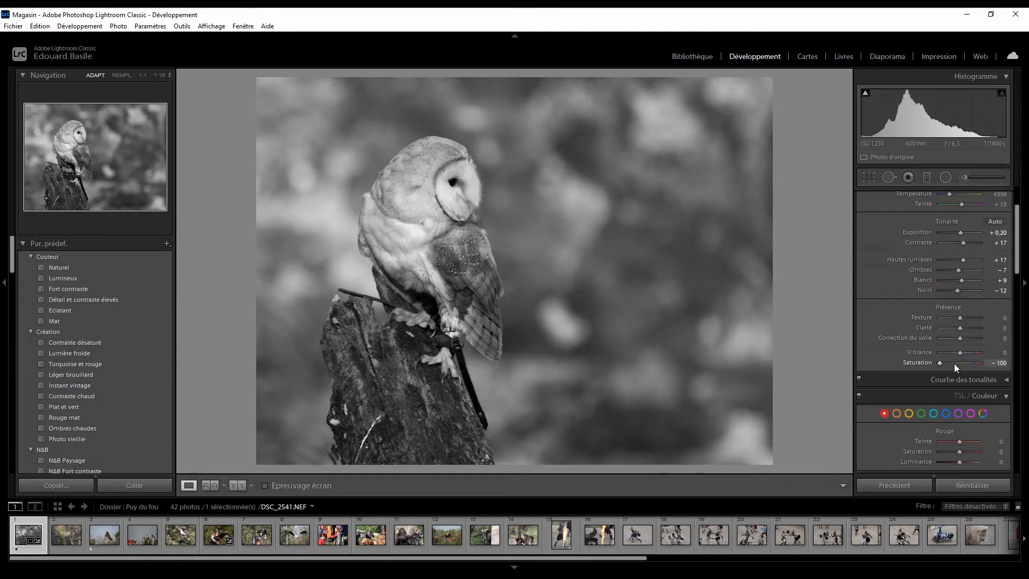
Try the owl photo's saturation at +1 and +100, and reset it to 0
drag(939, 362, 964, 359)
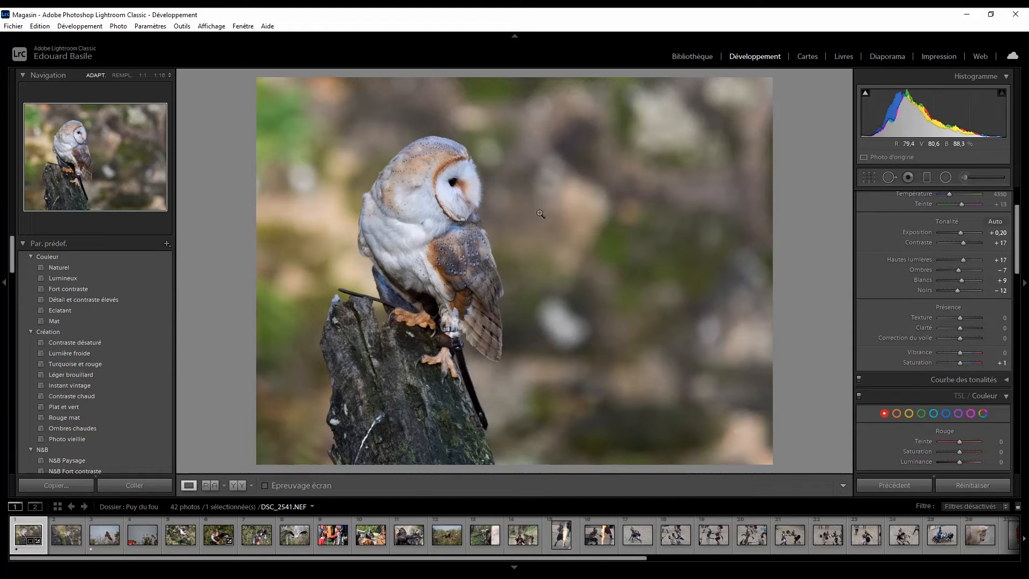
double_click(959, 363)
drag(967, 362, 985, 362)
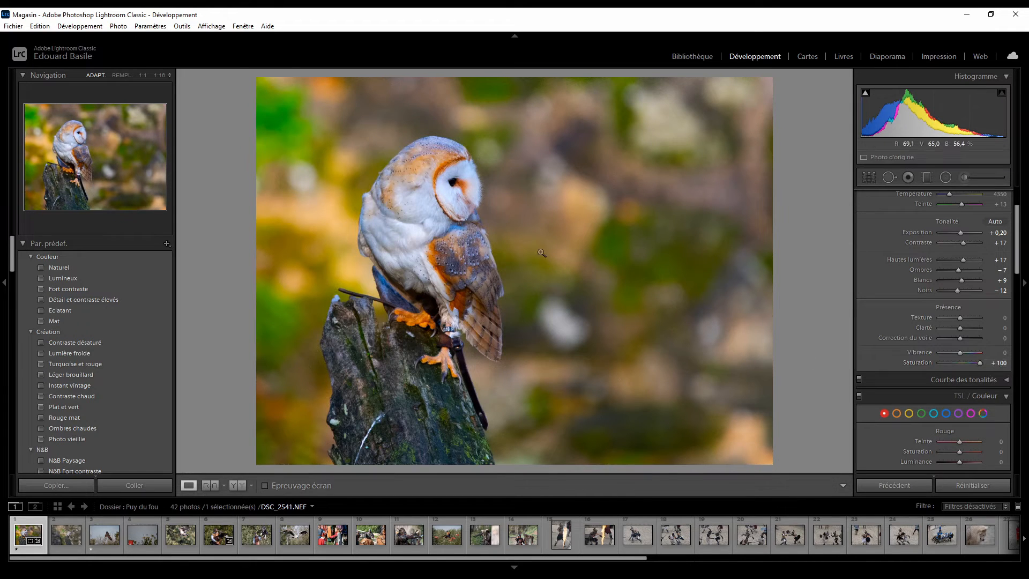
click(998, 363)
text(0)
key(Return)
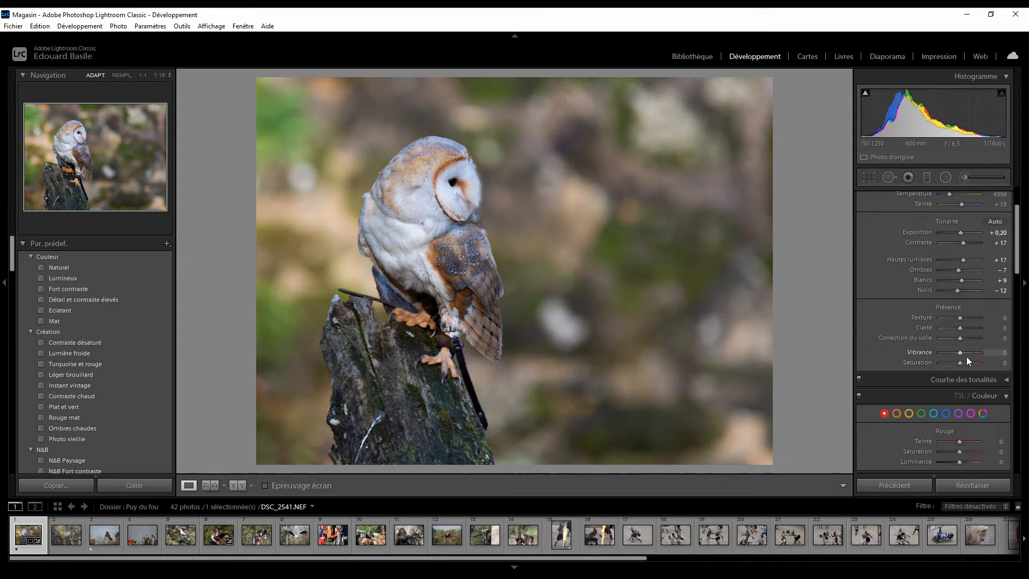
Set the owl photo's vibrance to +7 and its saturation to +20, trying the vibrance at +20 and 0
mouse_move(960, 353)
mouse_down()
mouse_move(976, 348)
mouse_move(947, 355)
mouse_move(956, 352)
mouse_up()
mouse_move(978, 351)
mouse_down()
mouse_move(928, 355)
mouse_move(963, 349)
mouse_up()
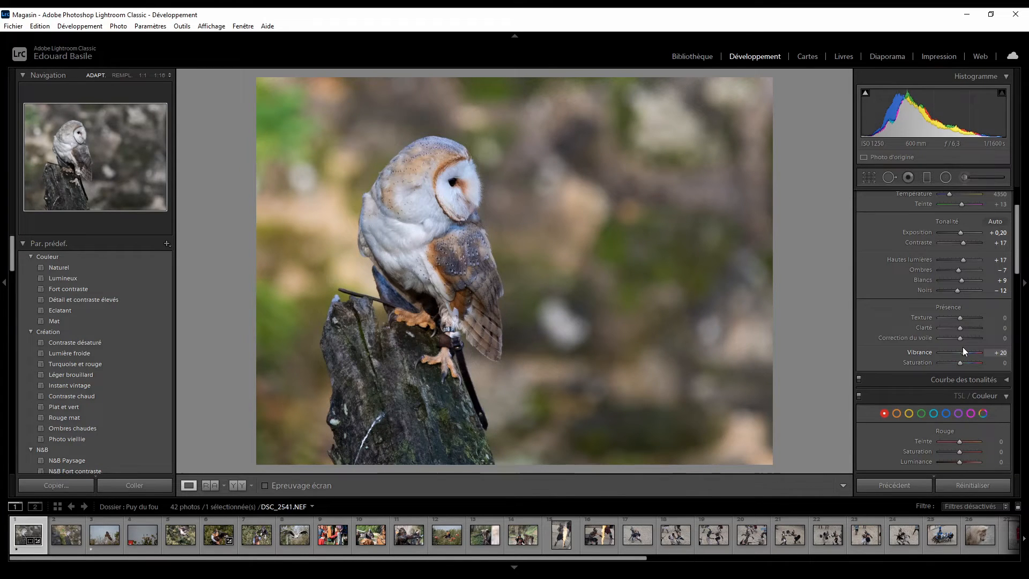
mouse_move(962, 346)
mouse_down()
mouse_move(941, 358)
mouse_move(959, 352)
mouse_up()
click(990, 354)
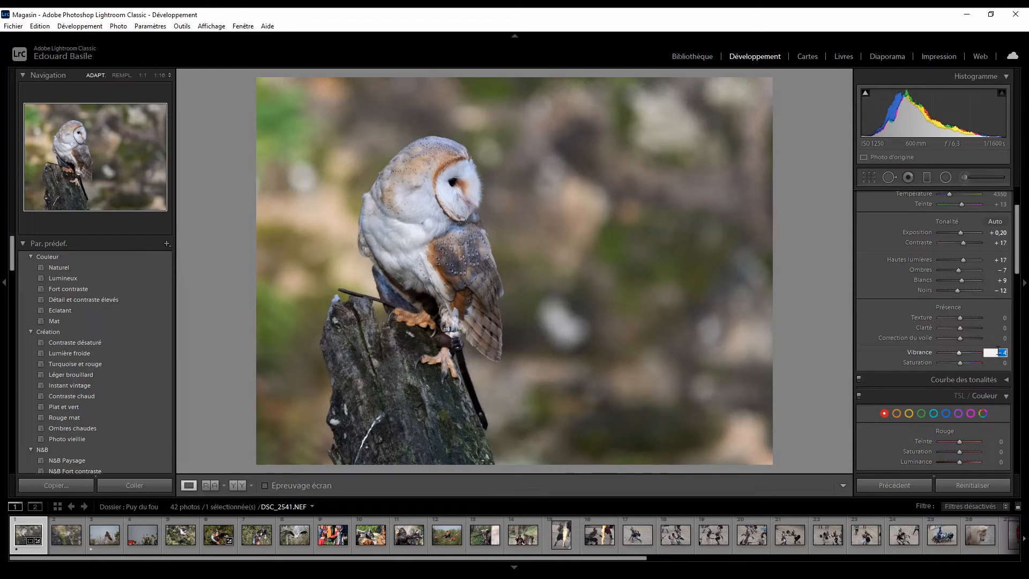
text(0)
key(Return)
drag(959, 362, 961, 353)
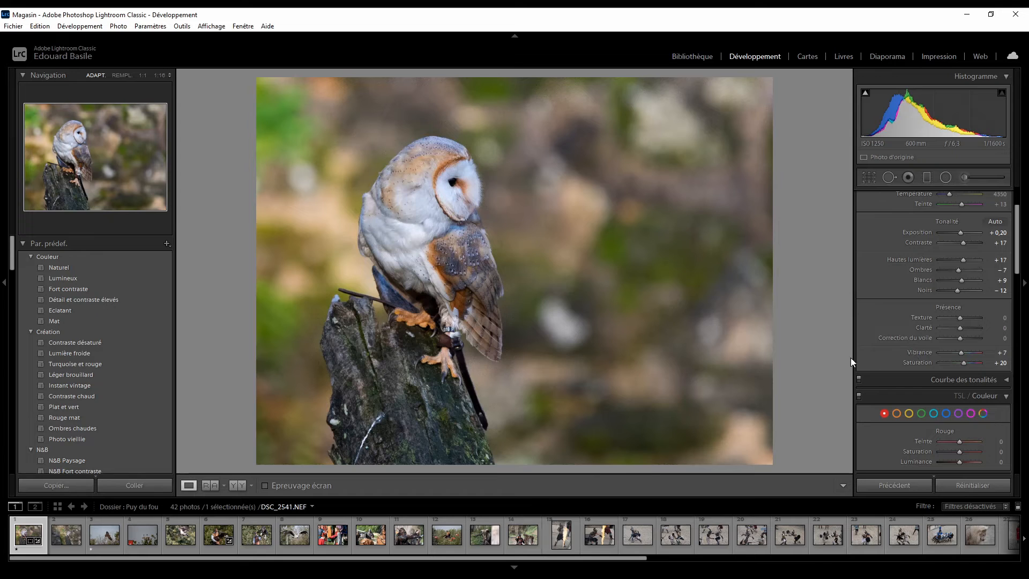
Expand the tone curve settings below the owl photo's basic adjustments
scroll(872, 340, down, 3)
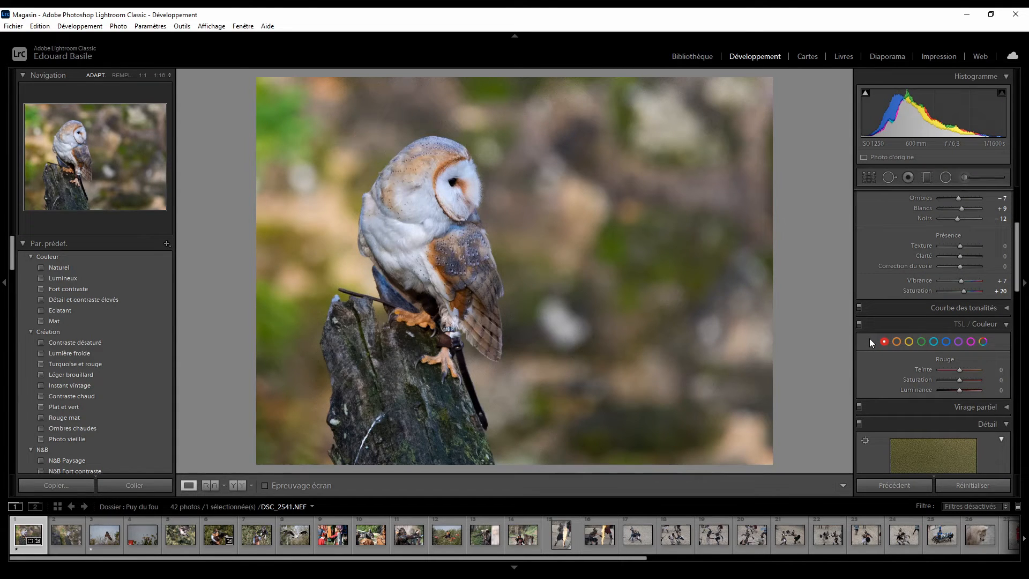
scroll(874, 340, down, 3)
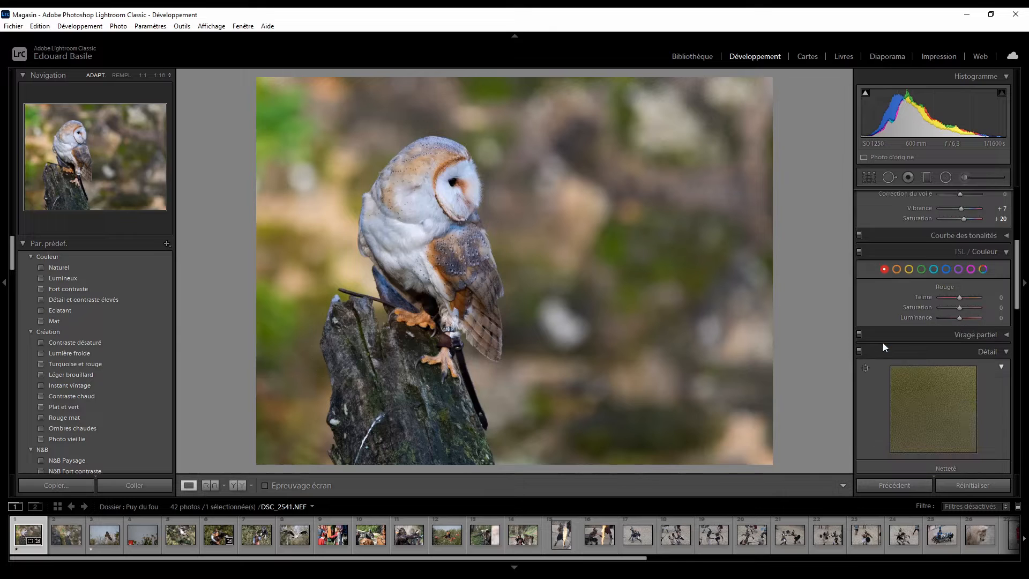
click(1003, 239)
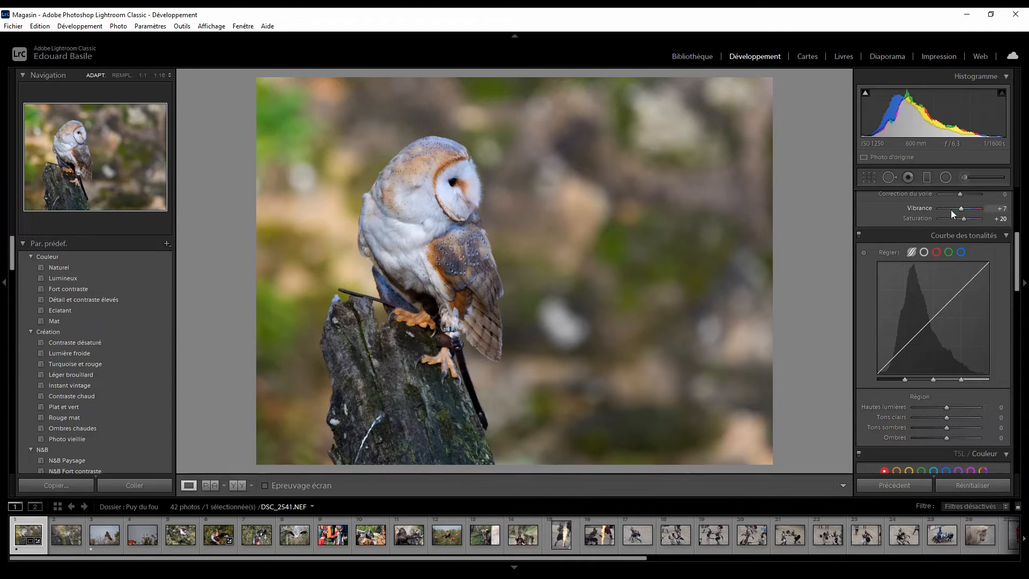
scroll(929, 209, up, 3)
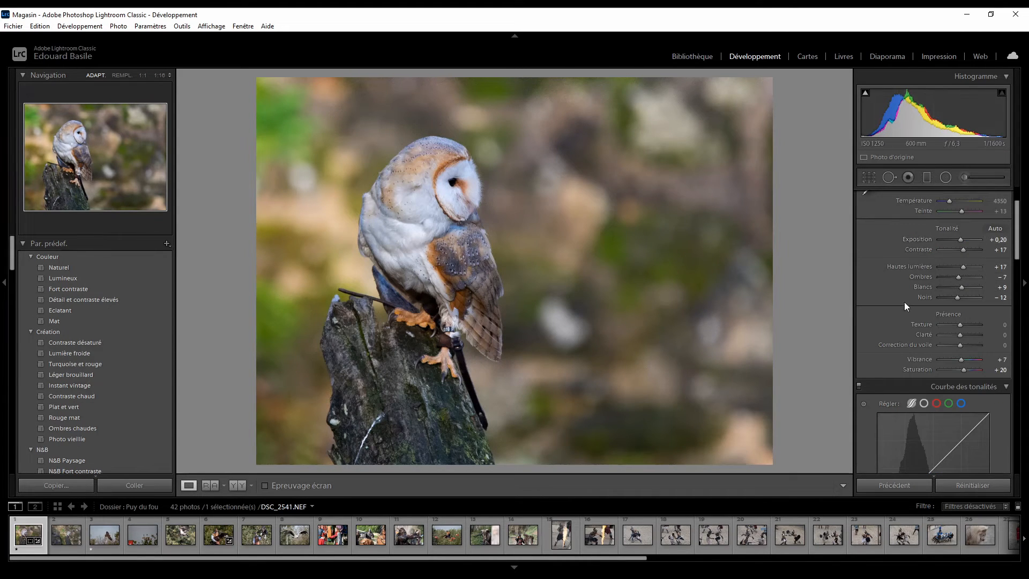
scroll(904, 301, down, 2)
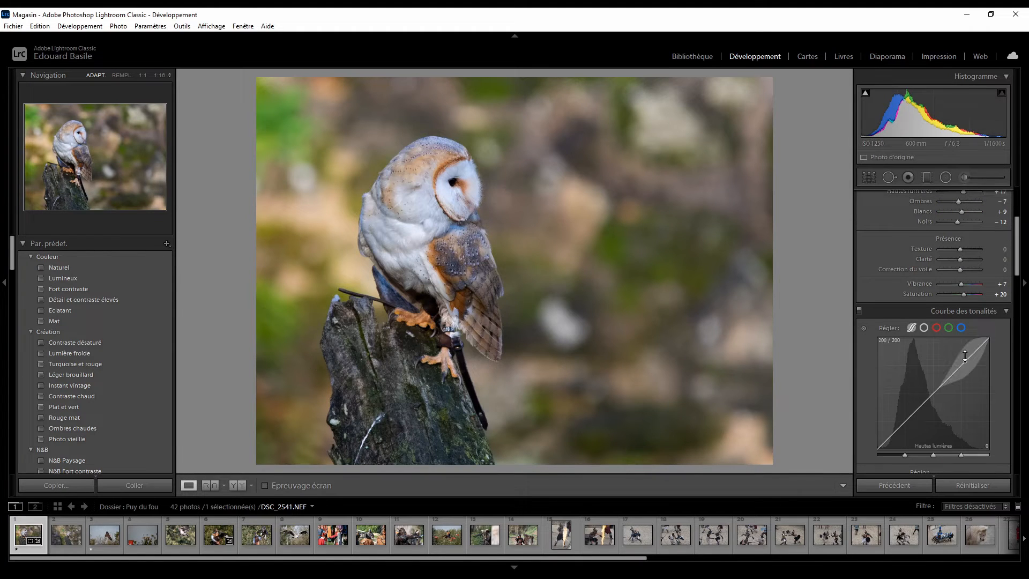
Reshape the tone curve with highlights +100, lights +29 and darks −13, and try the darks at −100
drag(967, 359, 967, 343)
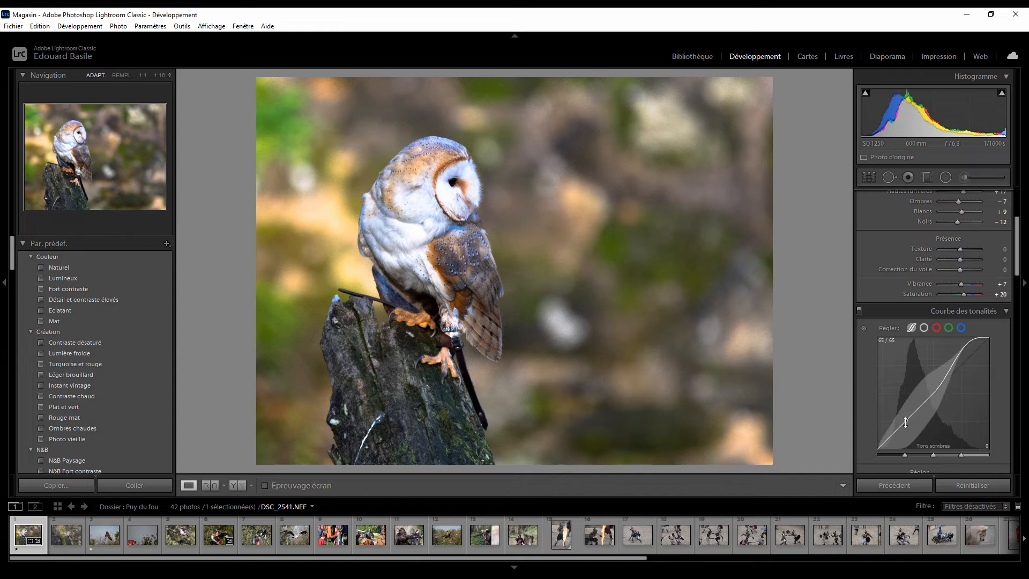
mouse_move(906, 420)
mouse_down()
mouse_move(906, 430)
mouse_move(905, 421)
mouse_up()
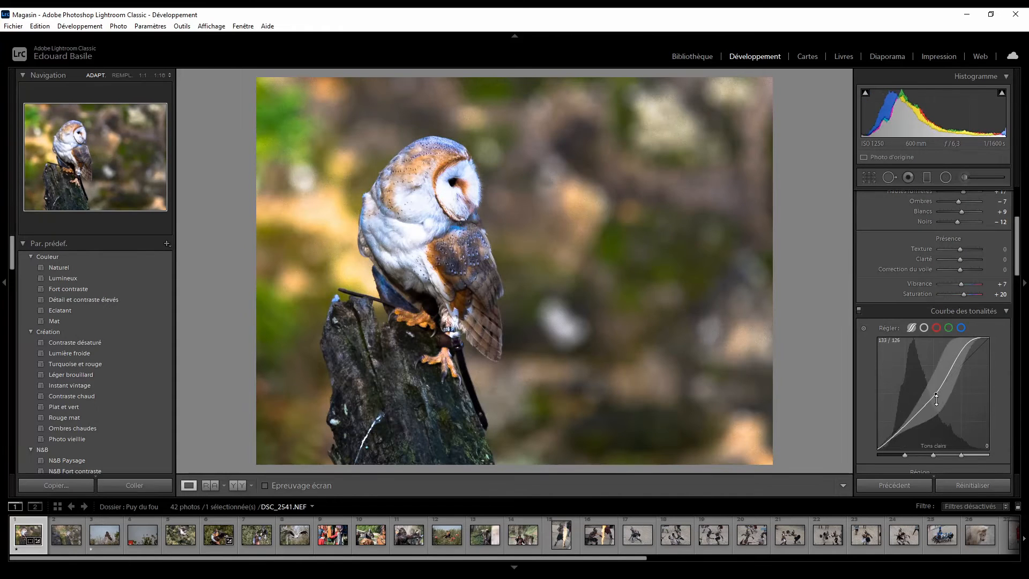
mouse_move(936, 389)
mouse_down()
mouse_move(936, 414)
mouse_move(936, 384)
mouse_up()
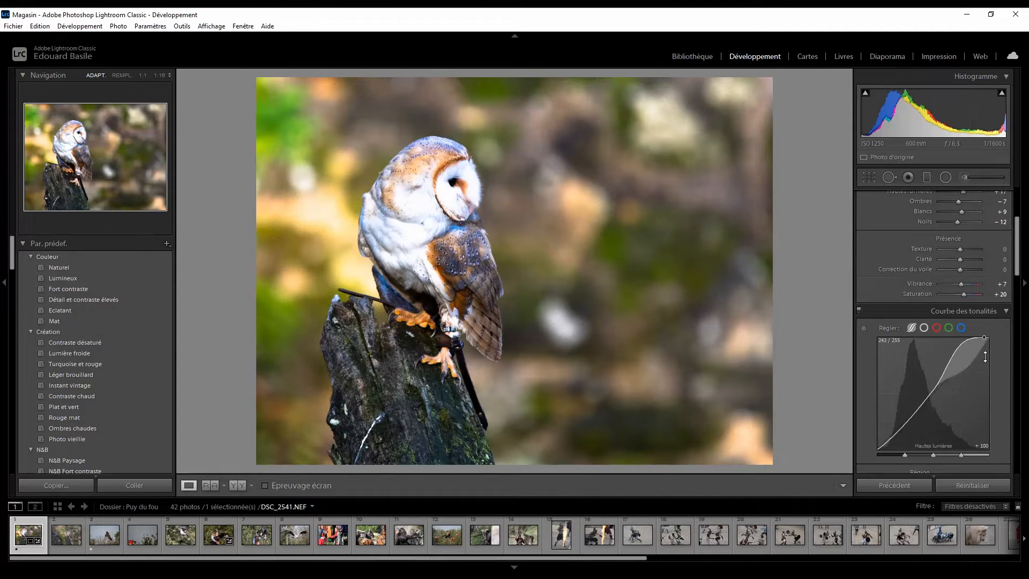
scroll(932, 319, down, 2)
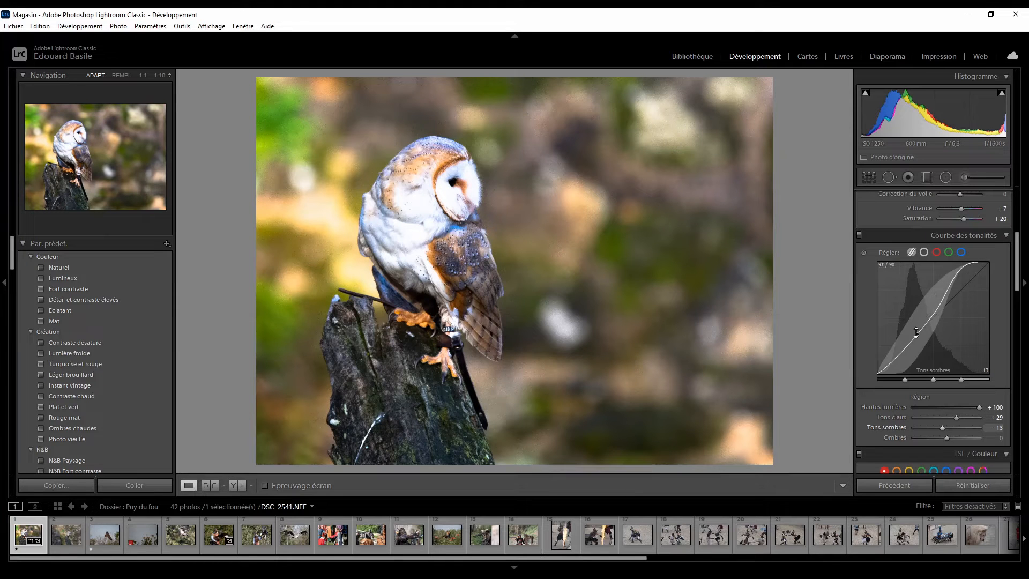
drag(916, 333, 916, 368)
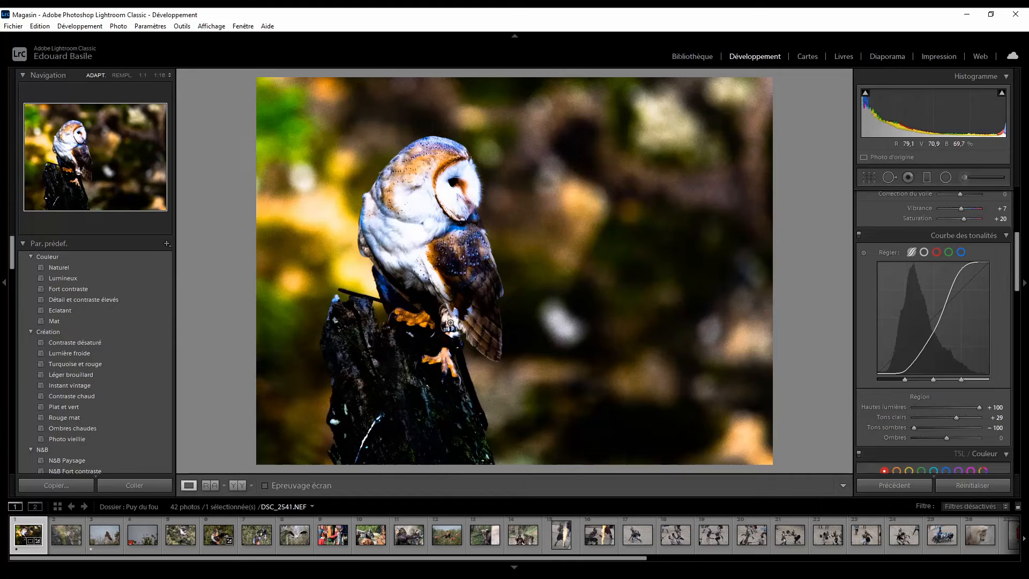
Undo the tone curve changes to the highlights, lights and darks
key(ctrl+z)
key(ctrl+z)
key(ctrl+z)
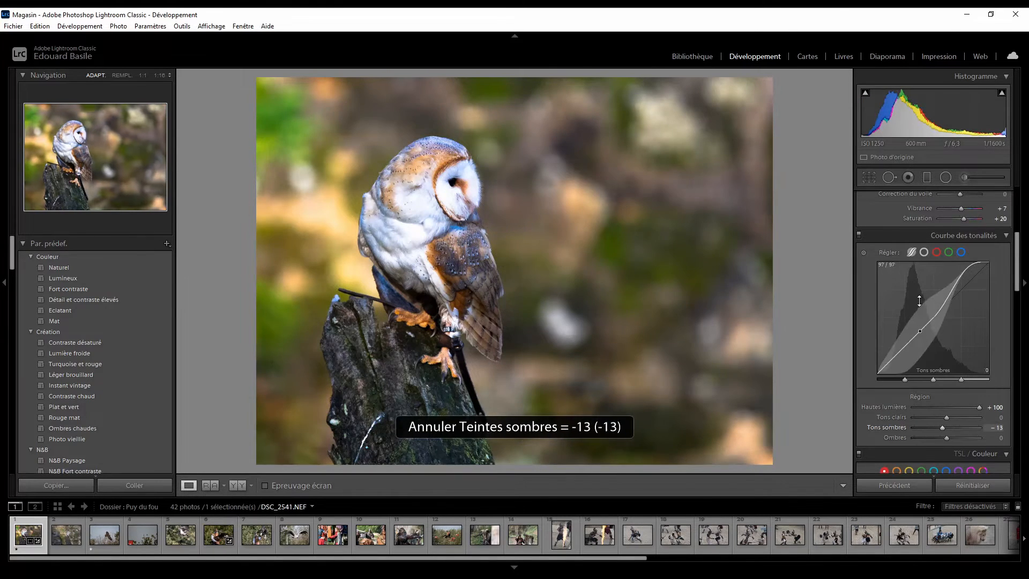
key(ctrl+z)
scroll(861, 242, up, 3)
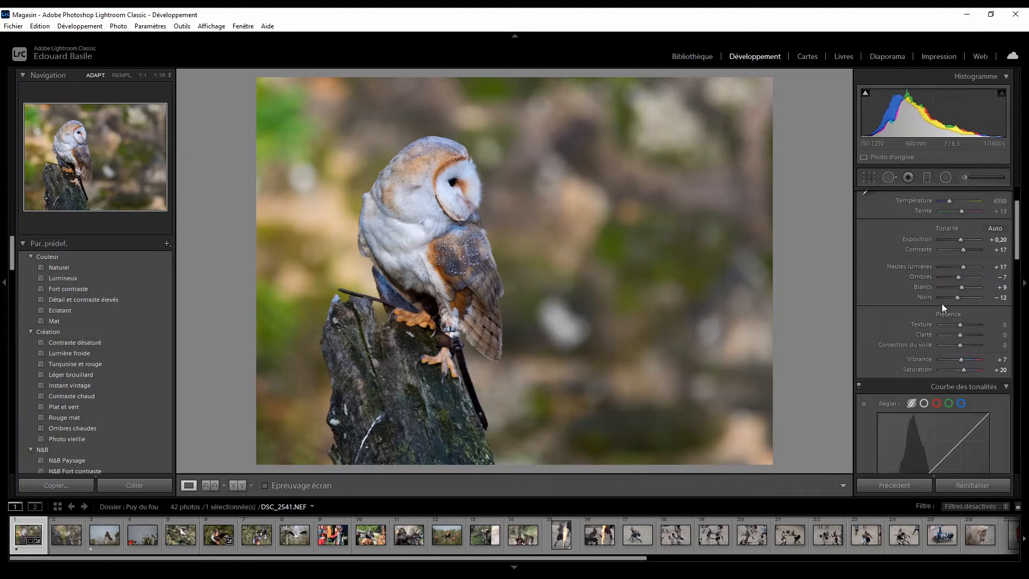
Try lowering the tone curve's highlights region and reset it to 0
scroll(895, 298, down, 4)
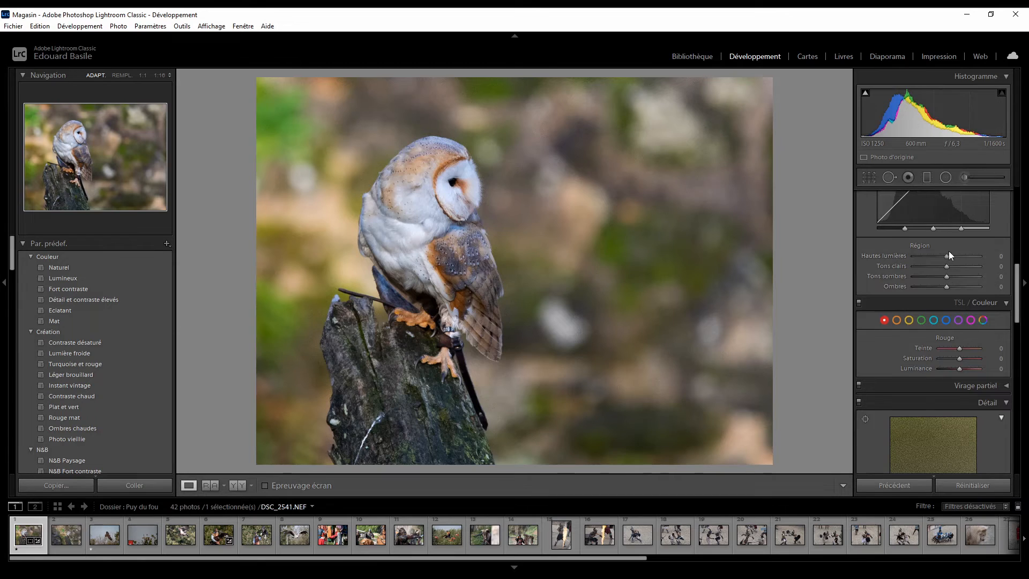
scroll(943, 300, up, 2)
mouse_move(941, 332)
mouse_down()
mouse_move(969, 329)
mouse_move(914, 329)
mouse_move(952, 330)
mouse_move(926, 335)
mouse_up()
click(993, 332)
text(0)
key(Return)
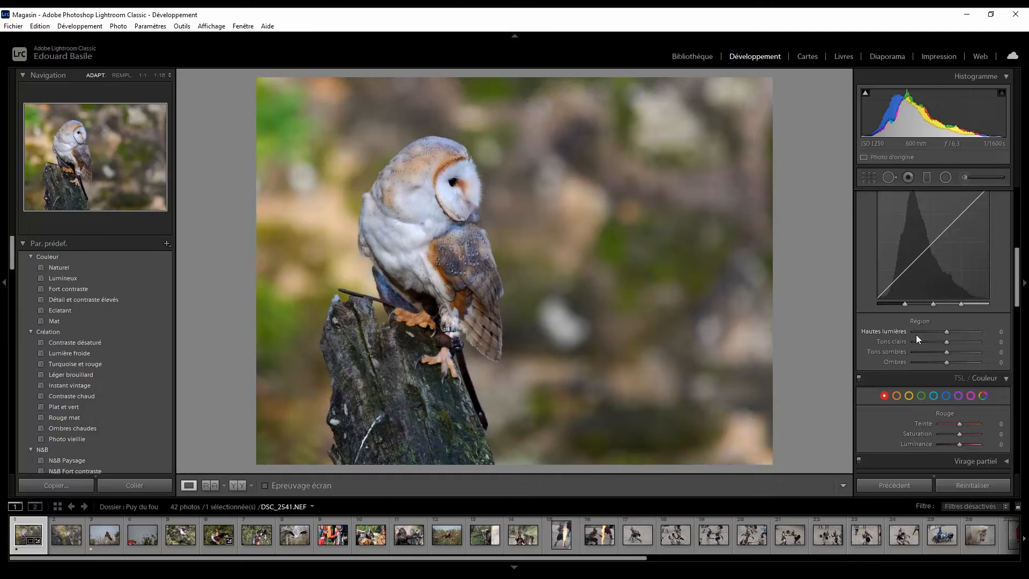
scroll(895, 327, up, 3)
scroll(893, 327, down, 3)
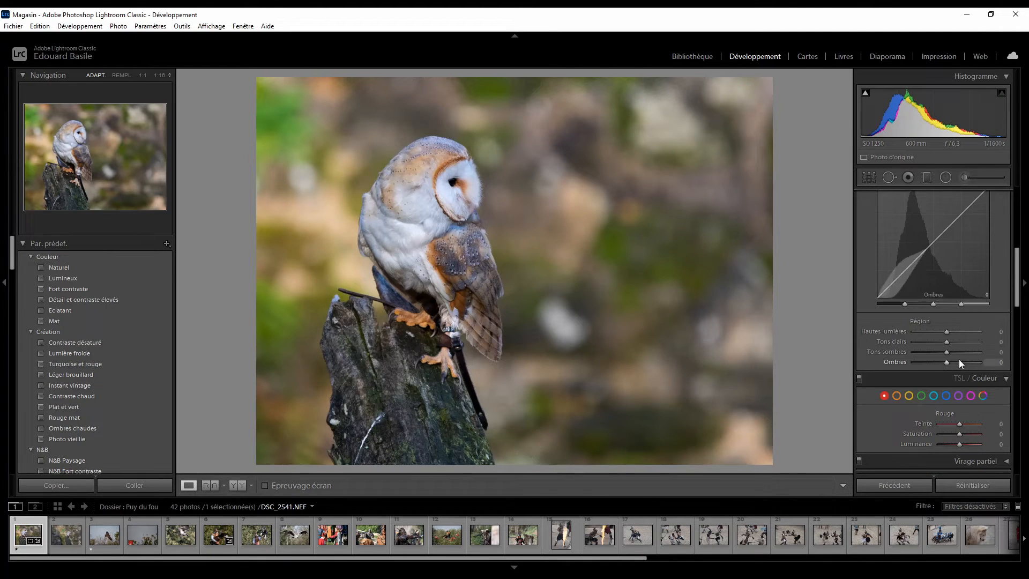
scroll(889, 326, up, 3)
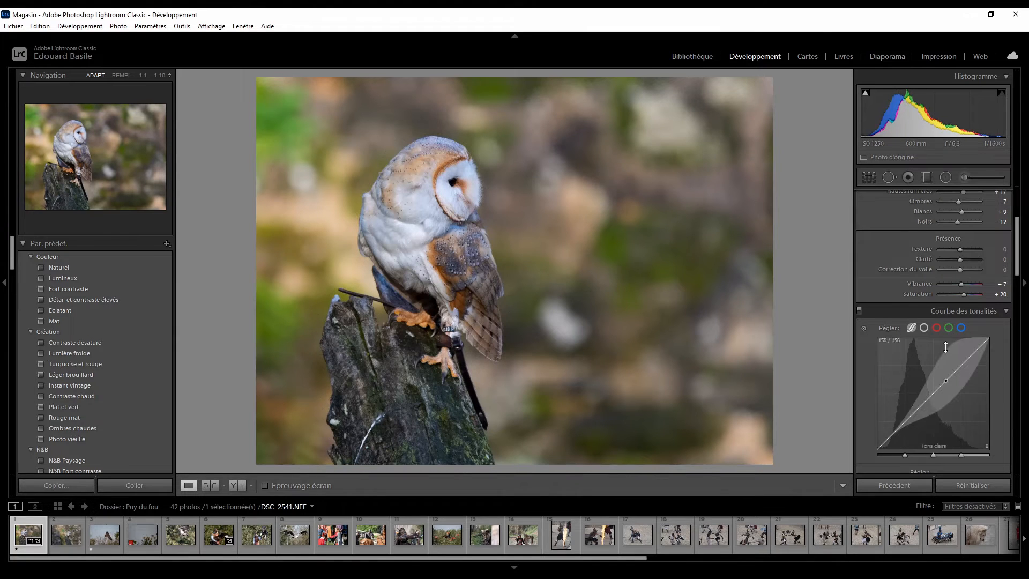
scroll(940, 353, down, 2)
Pull the blue channel's tone curve down to input 196 and output 47
scroll(938, 351, up, 2)
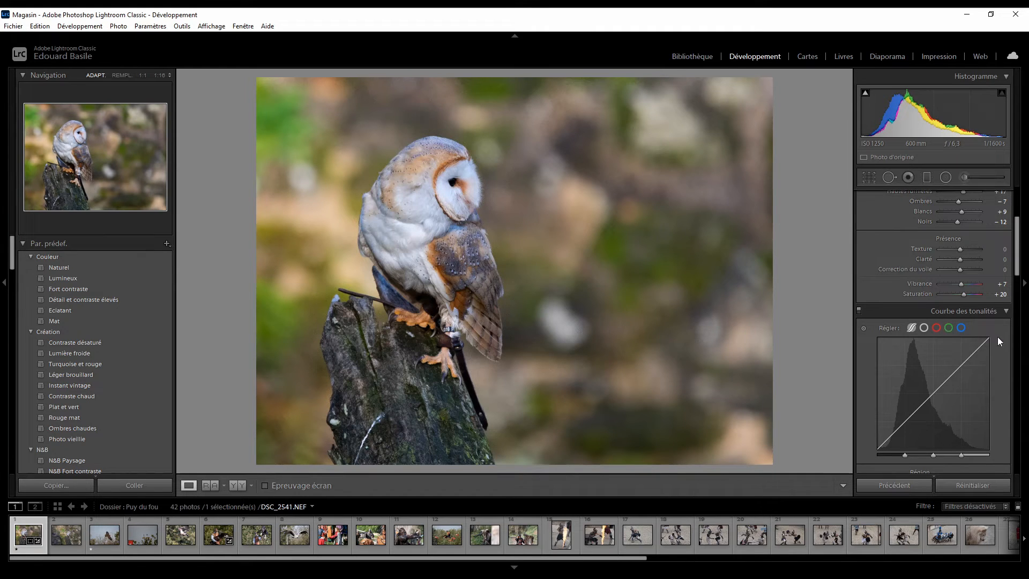
click(960, 326)
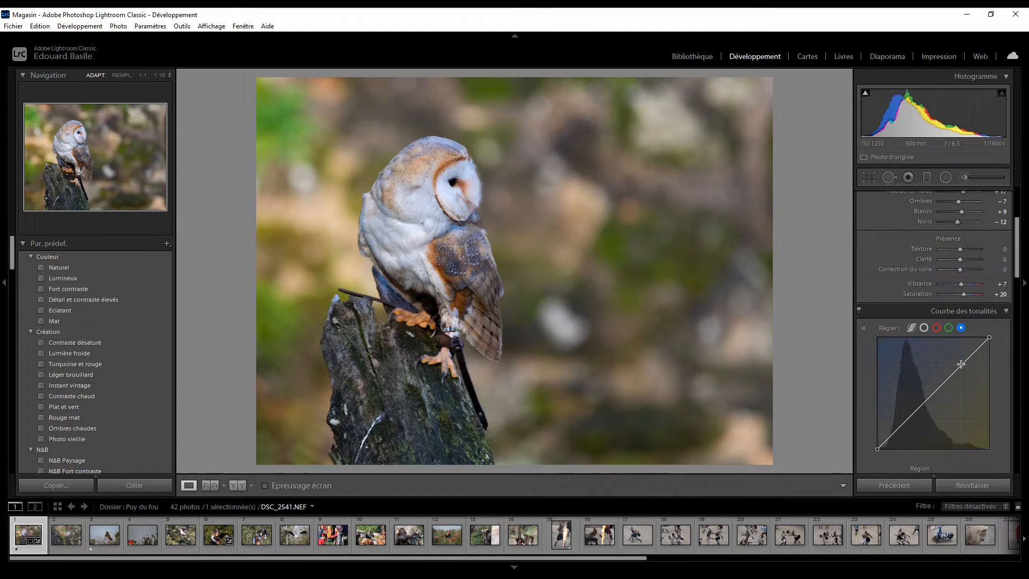
drag(936, 384, 965, 429)
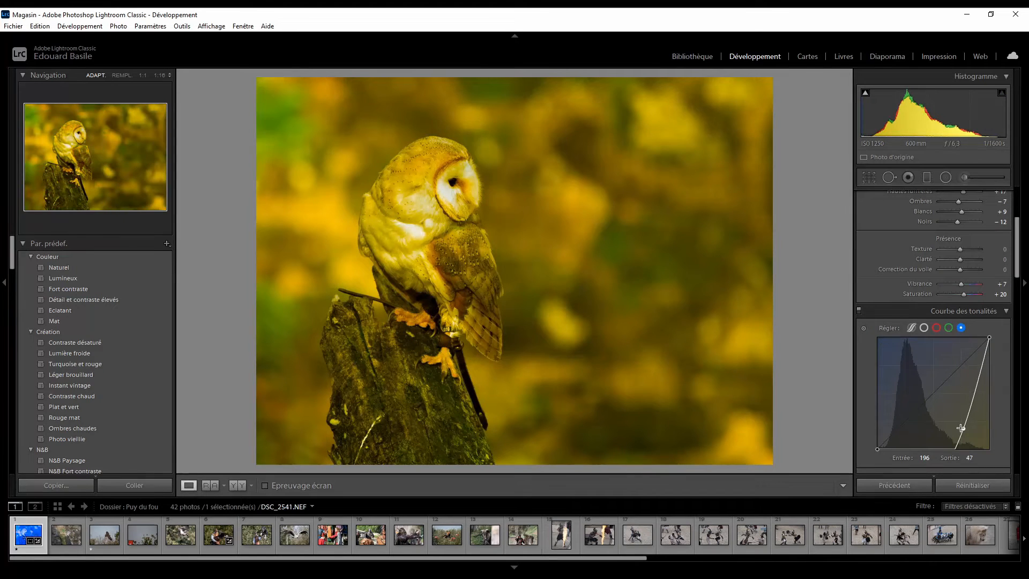
Undo the blue channel's tone curve change and return to the combined point curve
drag(965, 430, 959, 428)
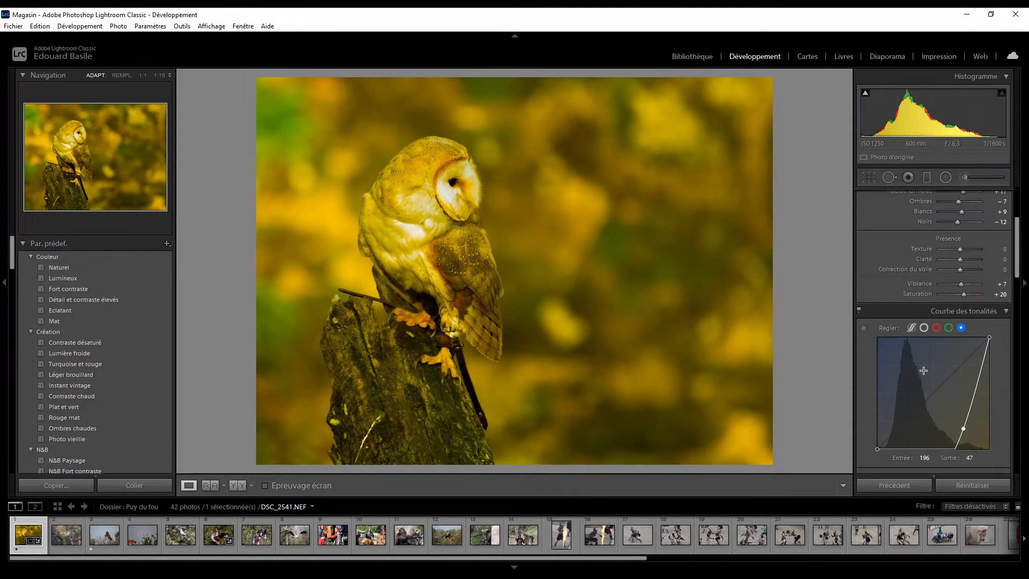
key(ctrl+z)
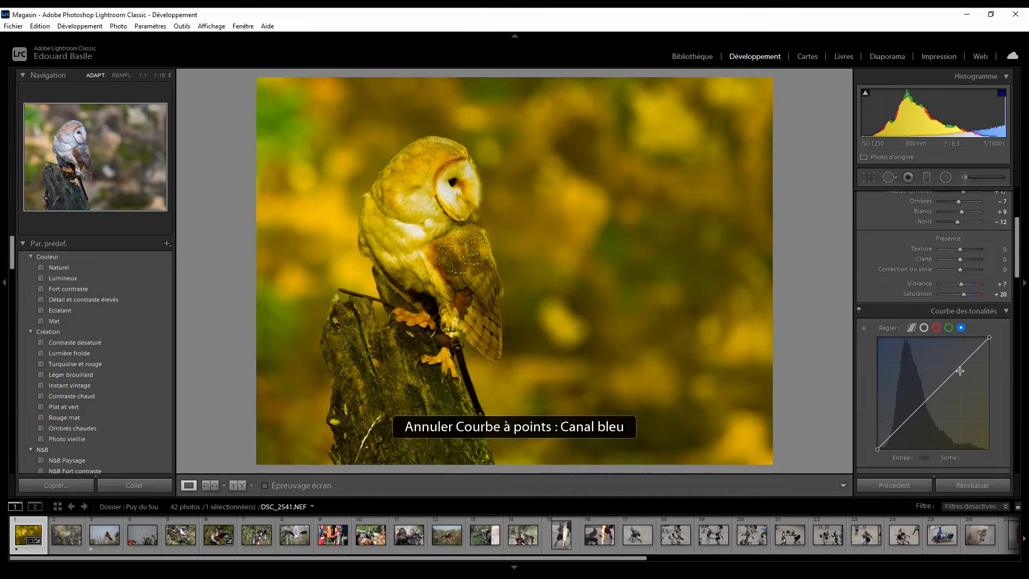
click(924, 327)
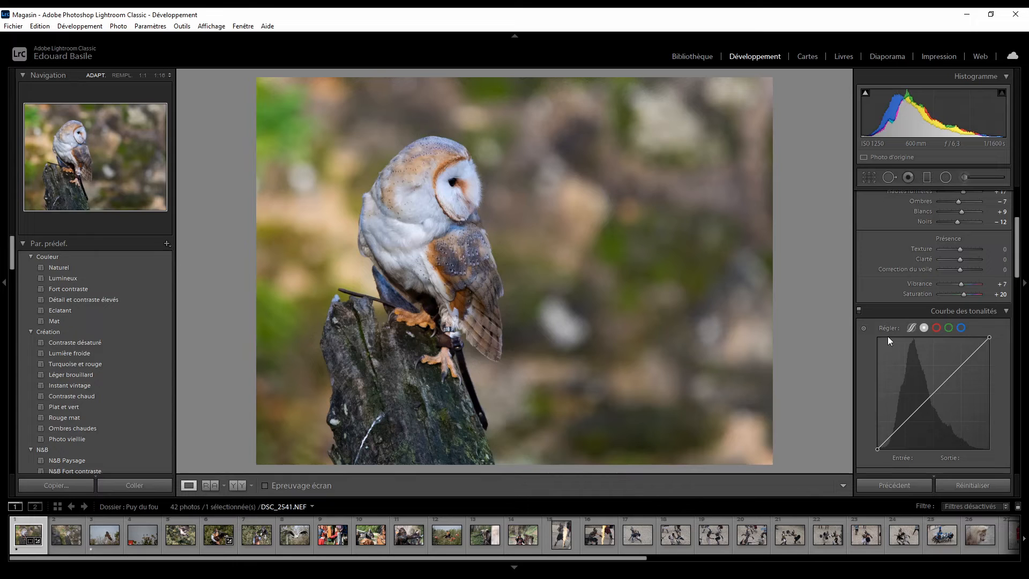
Collapse the tone curve settings to bring up the HSL / Color adjustments
scroll(888, 336, down, 3)
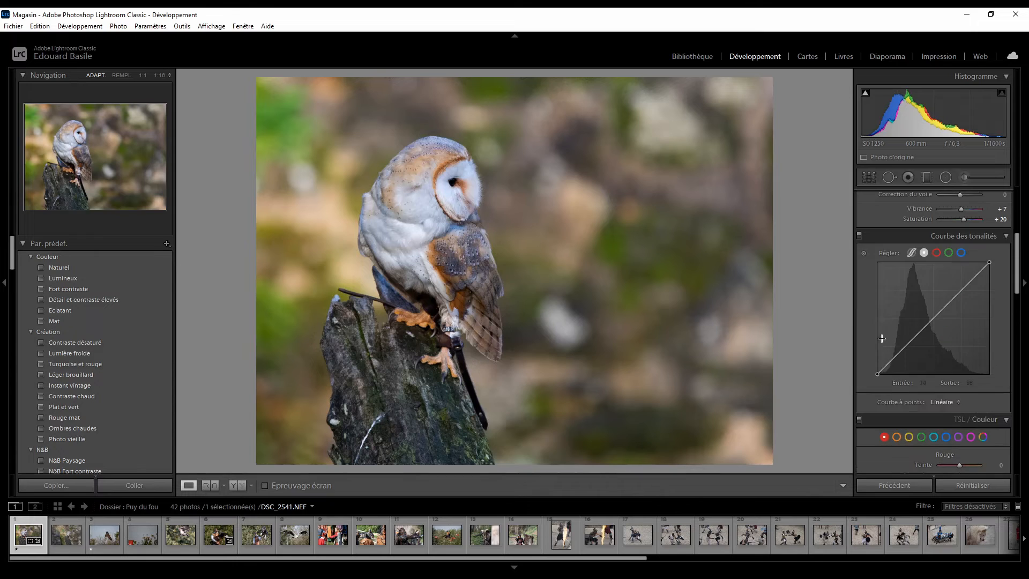
click(999, 236)
click(995, 236)
click(980, 239)
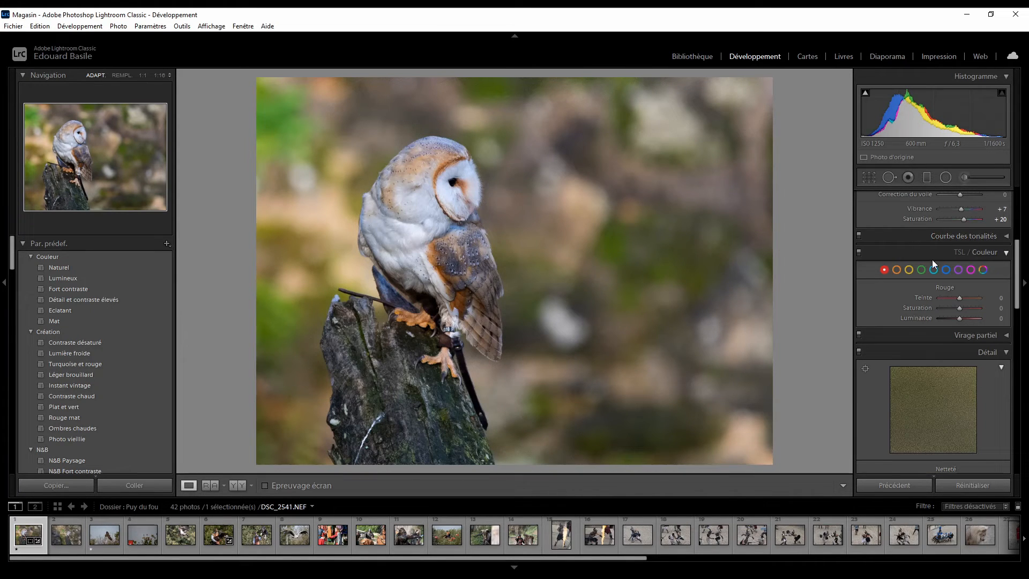
Compare the HSL layout with the Color layout of the color adjustments
click(958, 252)
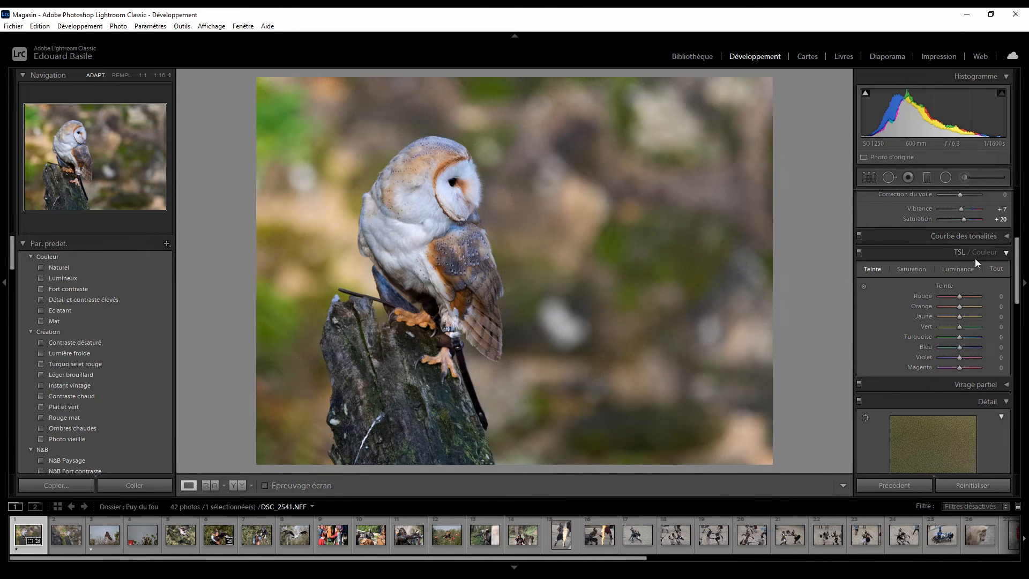
click(976, 256)
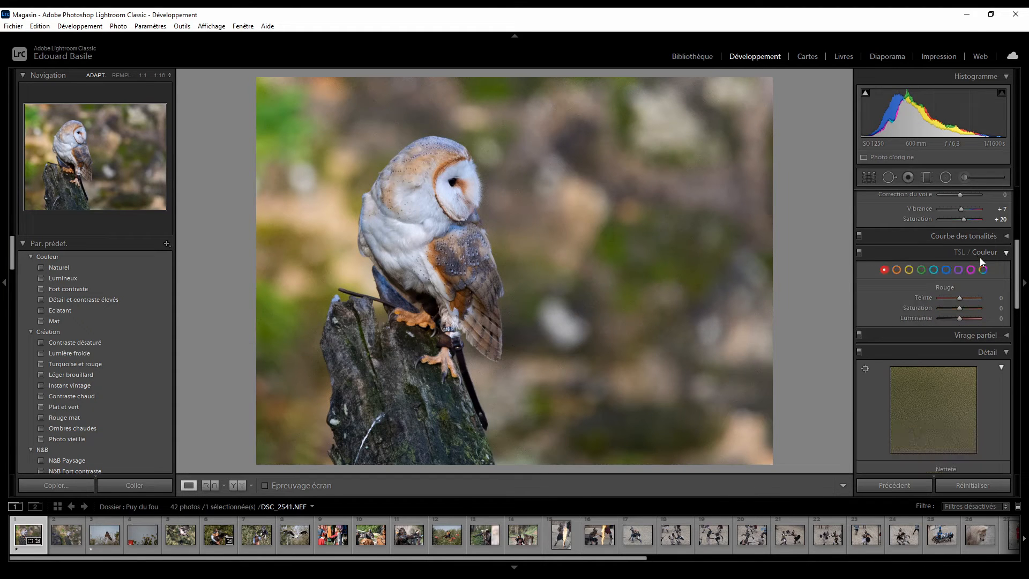
click(953, 256)
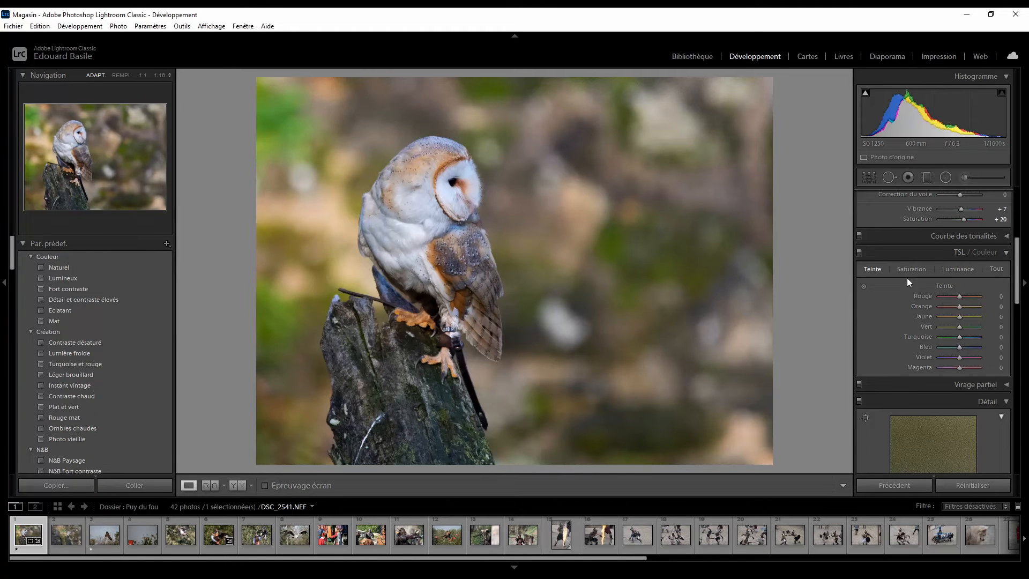
click(913, 276)
click(991, 266)
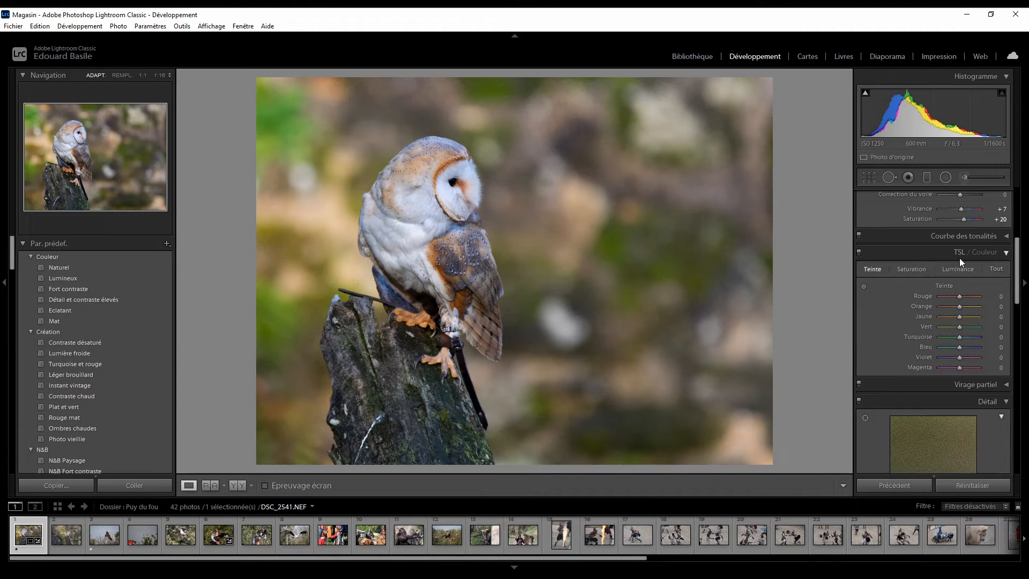
In the Color layout, try the green saturation at −100 and −14, and reset it to 0
click(984, 251)
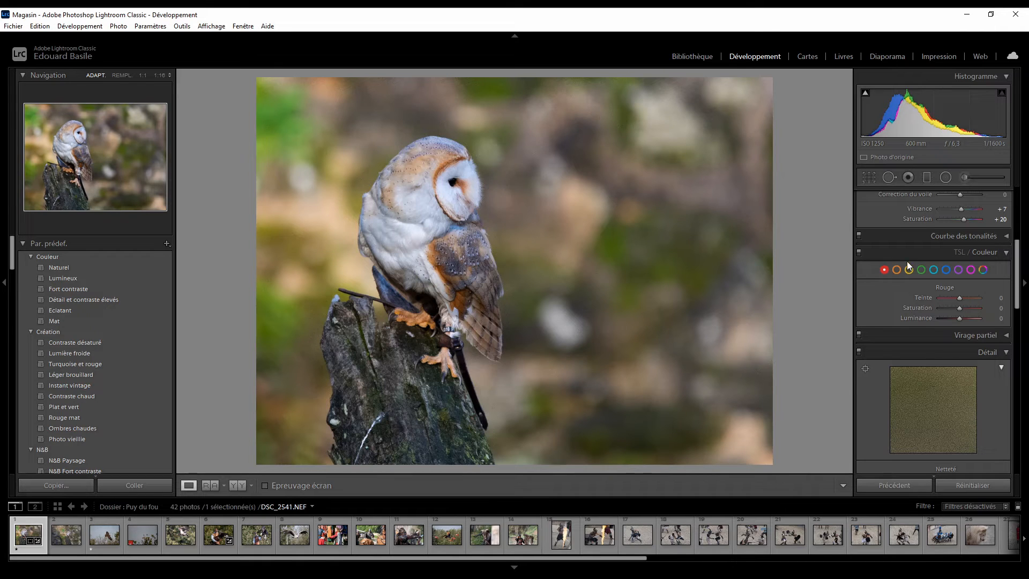
click(921, 270)
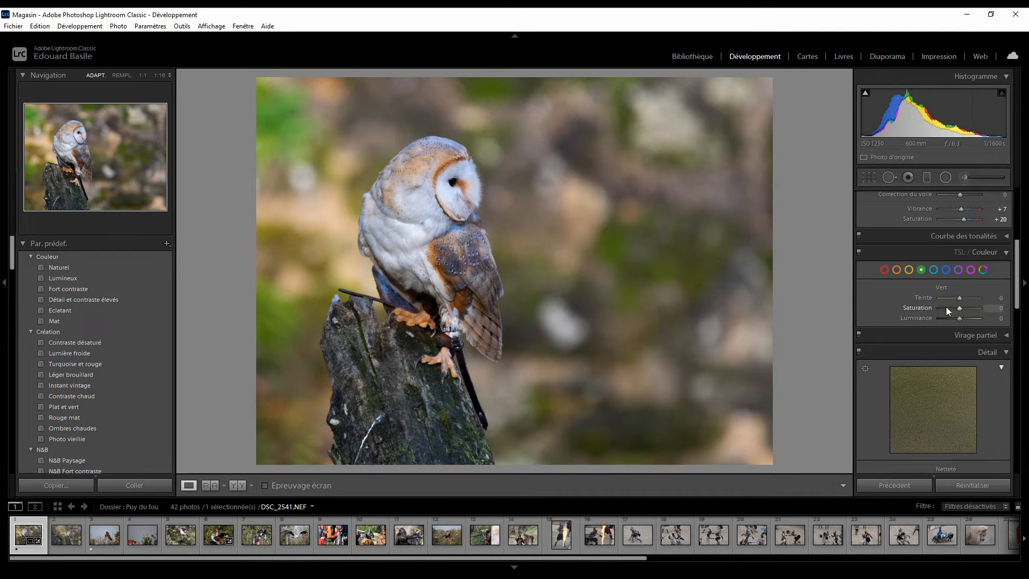
drag(958, 308, 913, 313)
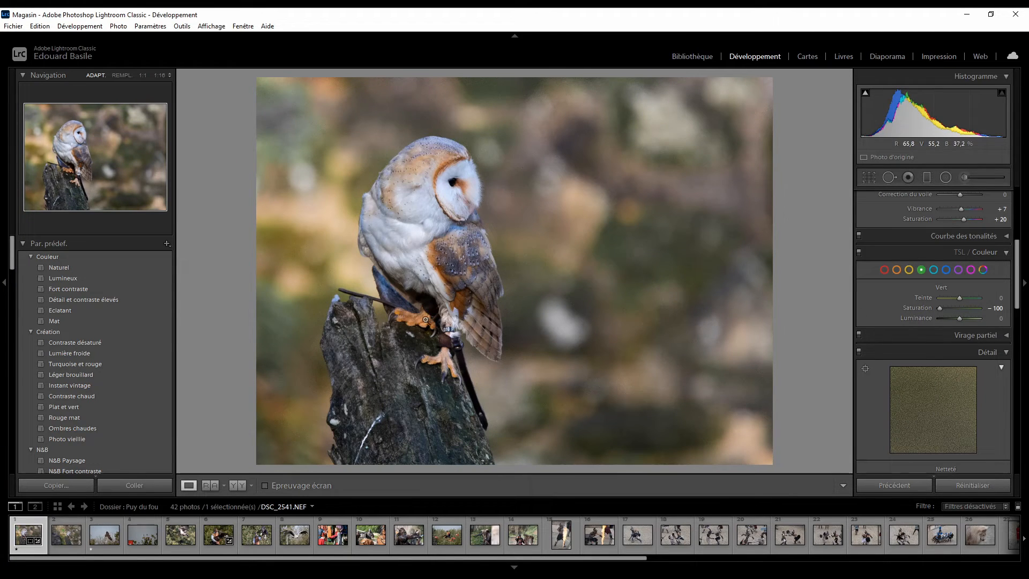
mouse_move(940, 308)
mouse_down()
mouse_move(1005, 308)
mouse_move(878, 300)
mouse_move(979, 295)
mouse_move(927, 306)
mouse_move(976, 301)
mouse_move(957, 303)
mouse_up()
click(999, 308)
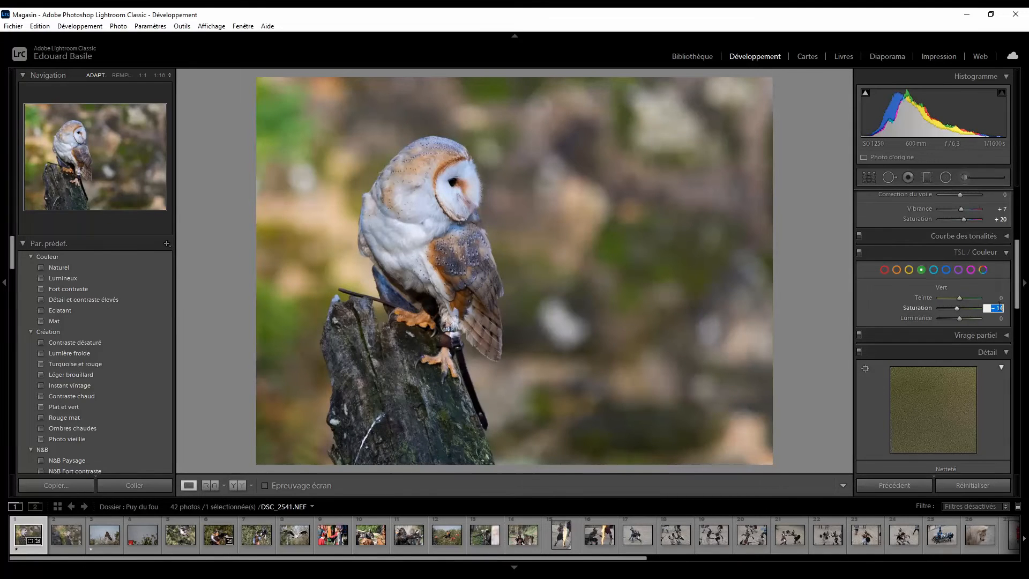
text(0)
key(Return)
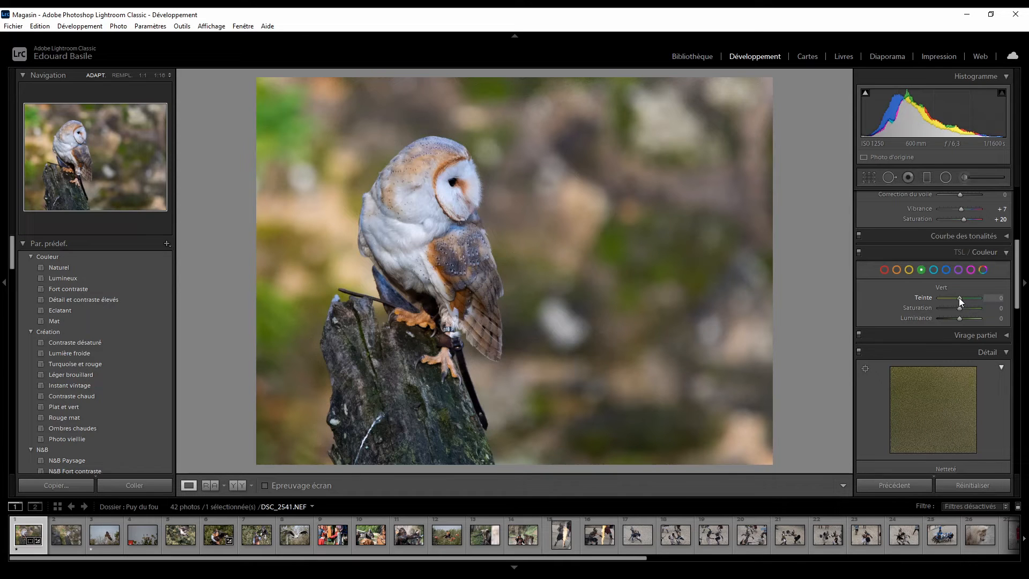
Try the green hue at +19 and reset it to 0
mouse_move(959, 297)
mouse_down()
mouse_move(1000, 301)
mouse_move(928, 308)
mouse_move(991, 294)
mouse_move(962, 298)
mouse_up()
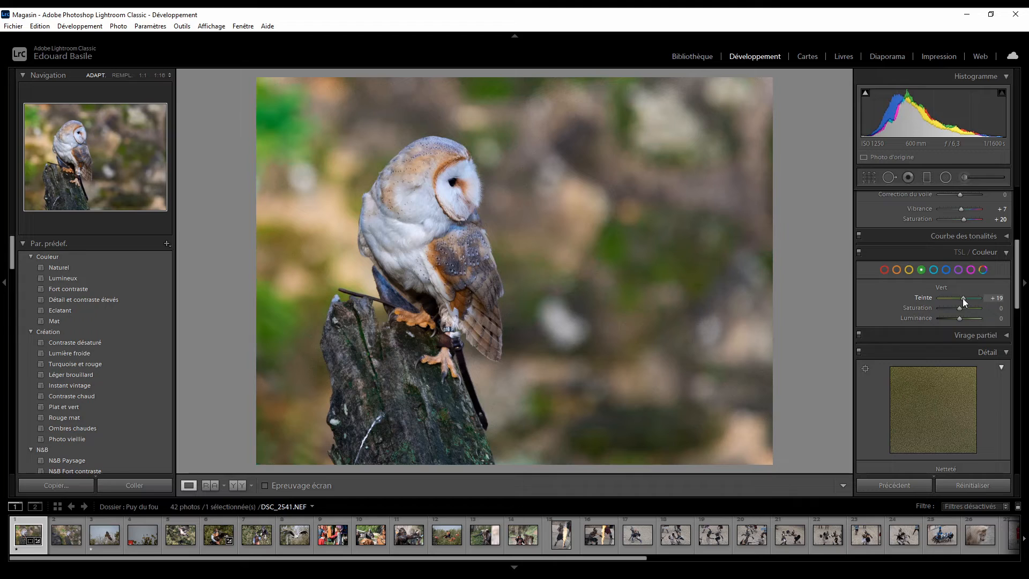
click(996, 298)
text(0)
key(Return)
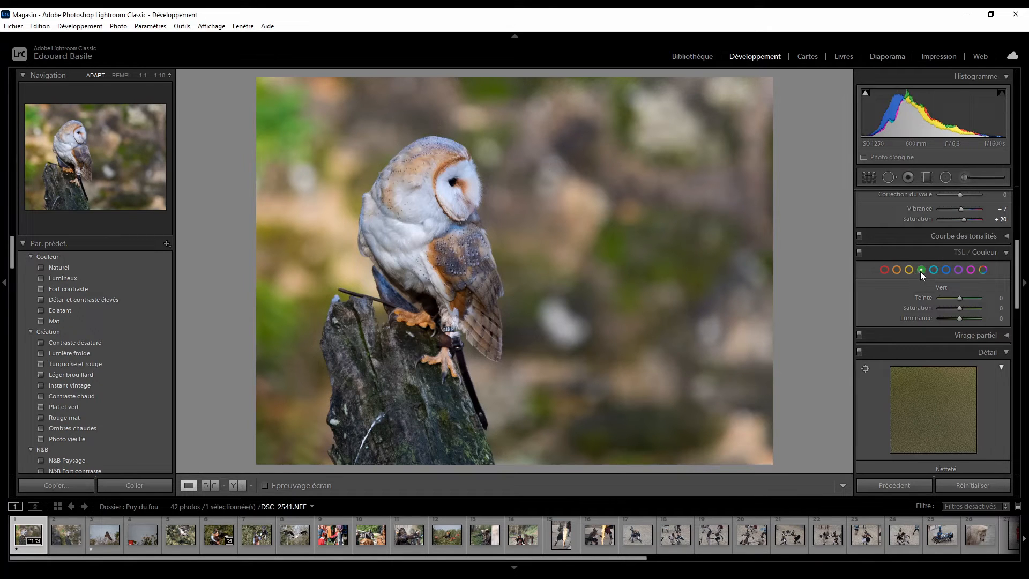
Darken the greens, trying a luminance of −27 and settling on −11
click(905, 274)
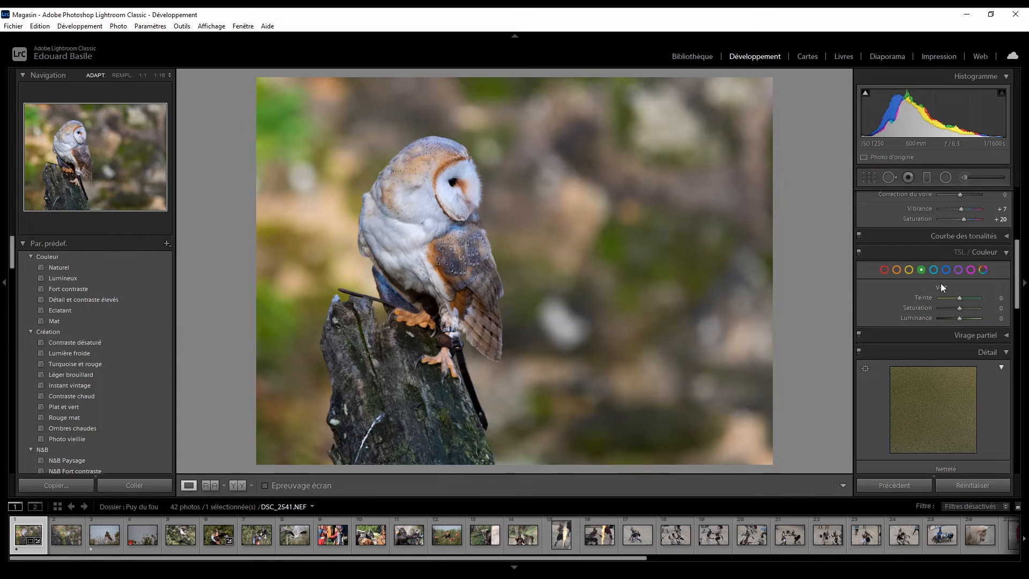
click(896, 270)
click(921, 271)
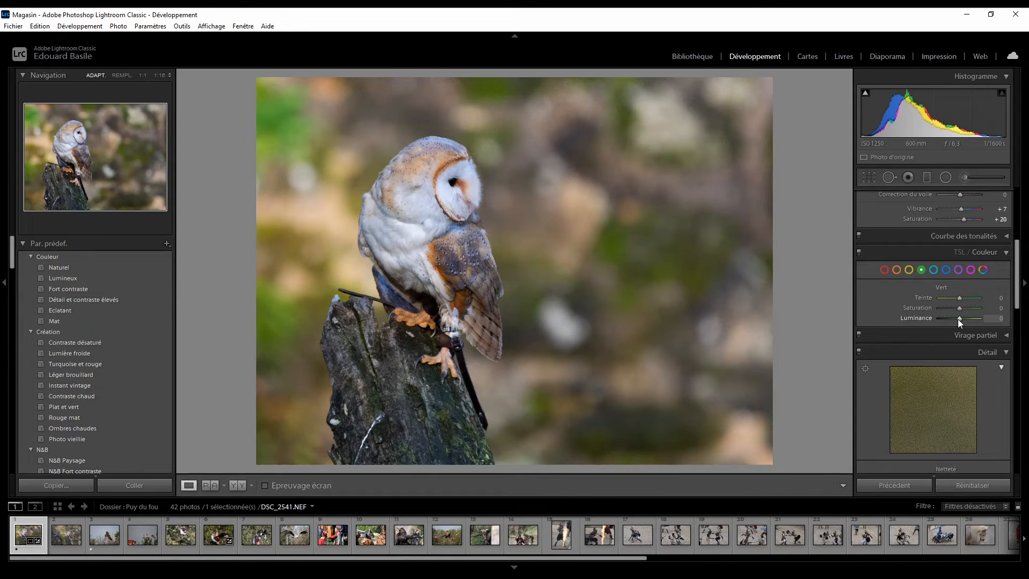
mouse_move(960, 319)
mouse_down()
mouse_move(989, 320)
mouse_move(953, 320)
mouse_up()
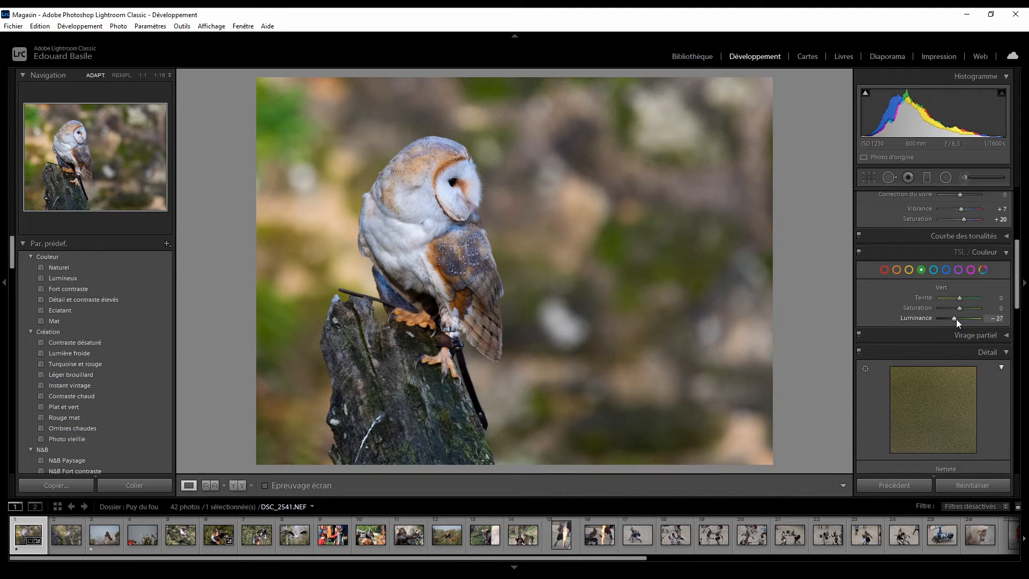
mouse_move(956, 320)
mouse_down()
mouse_move(990, 319)
mouse_move(957, 324)
mouse_up()
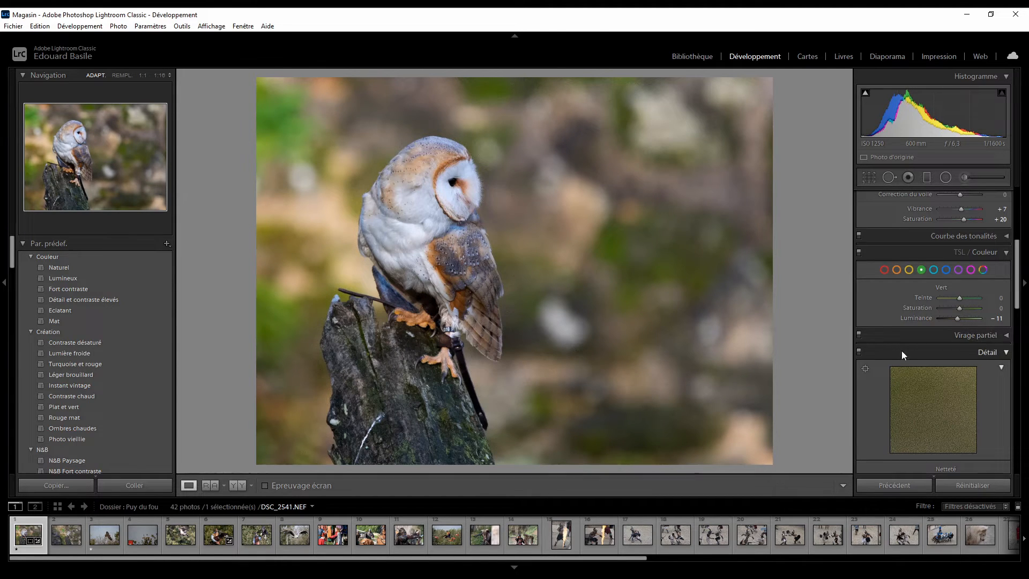
Try the orange luminance at −100 and undo it
click(895, 270)
mouse_move(947, 316)
mouse_down()
mouse_move(986, 318)
mouse_move(937, 315)
mouse_up()
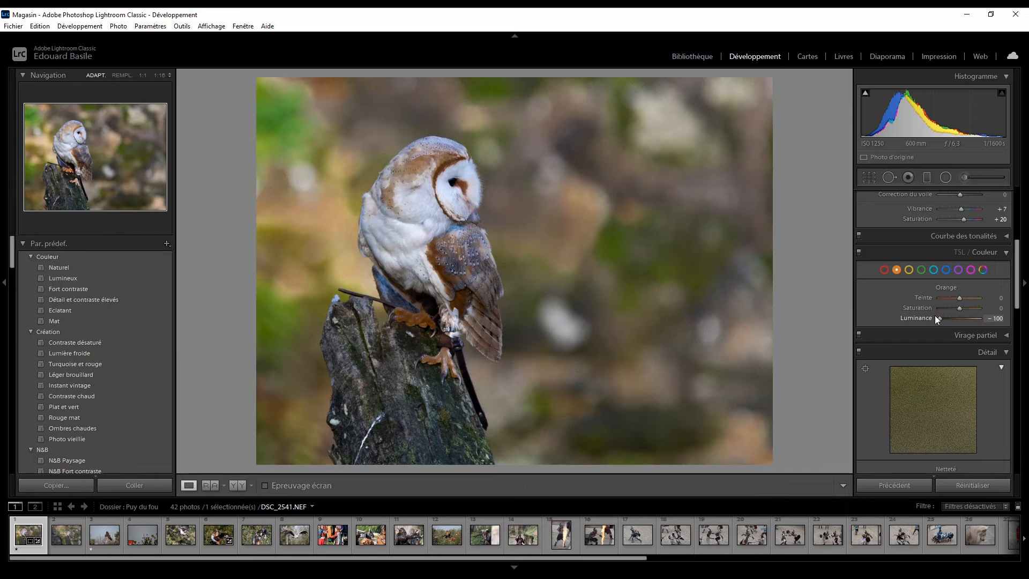
key(ctrl+z)
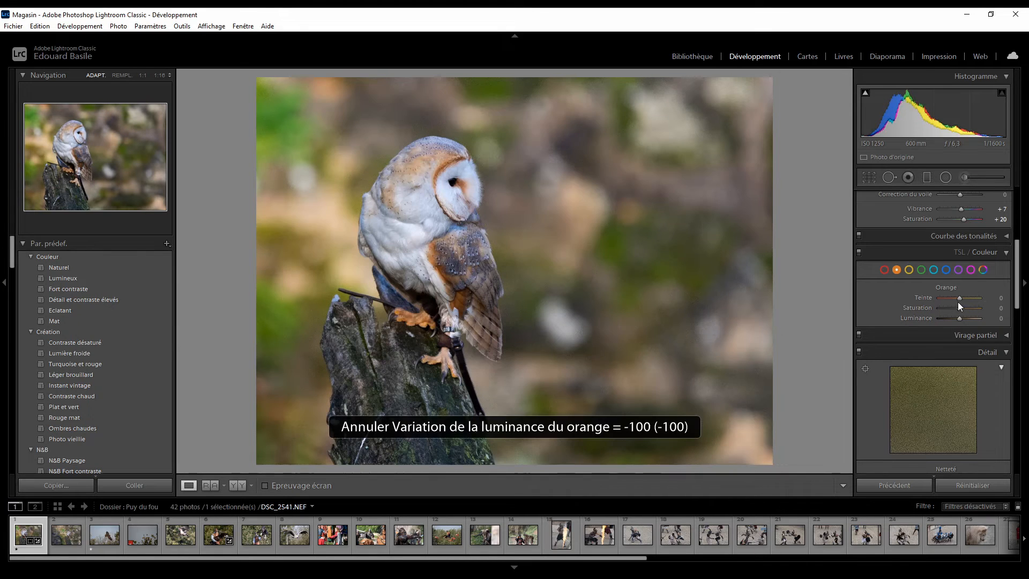
Try the orange hue and the orange saturation at +100, undoing each change
drag(958, 299, 995, 278)
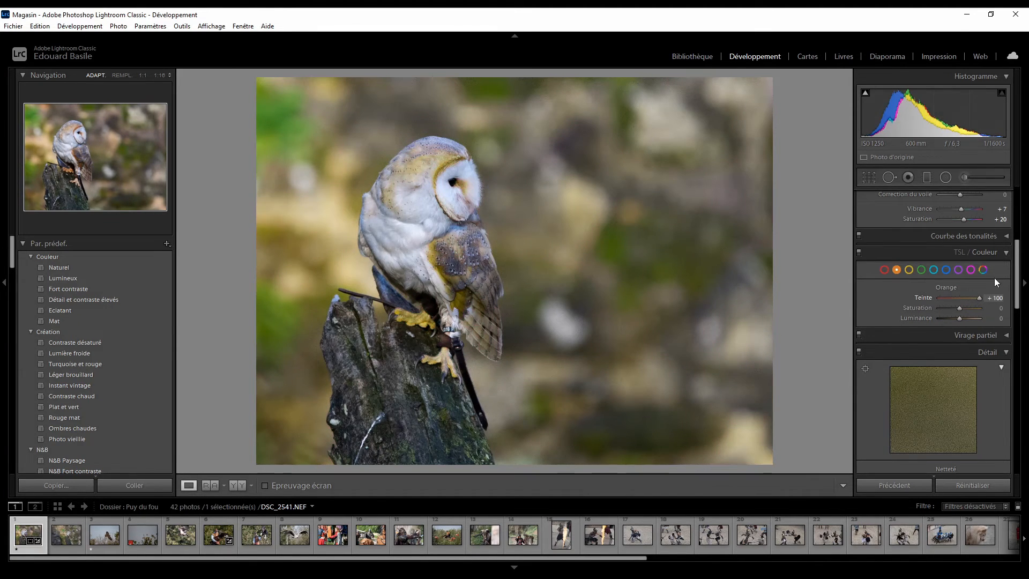
key(ctrl+z)
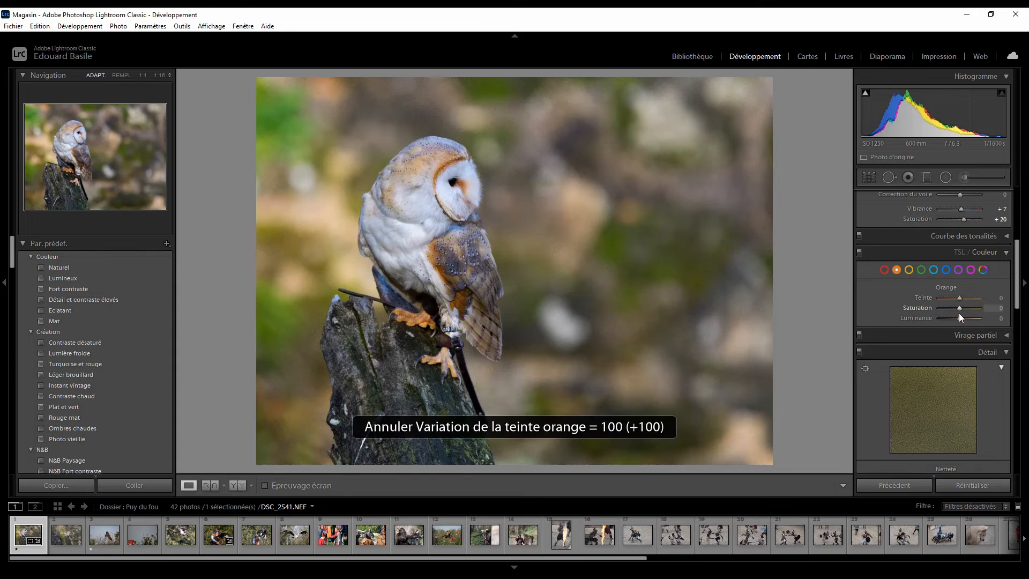
drag(959, 309, 992, 294)
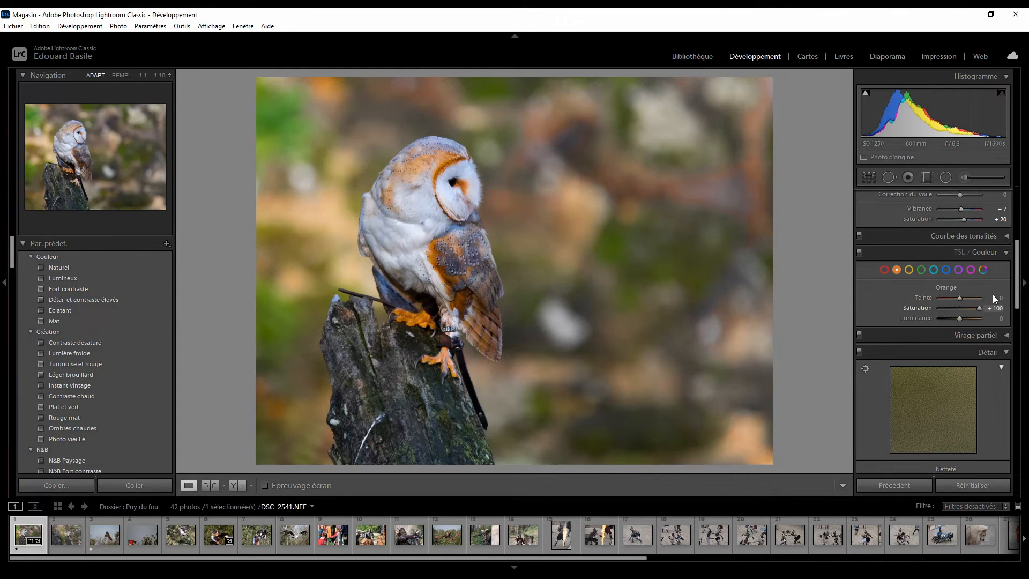
key(ctrl+z)
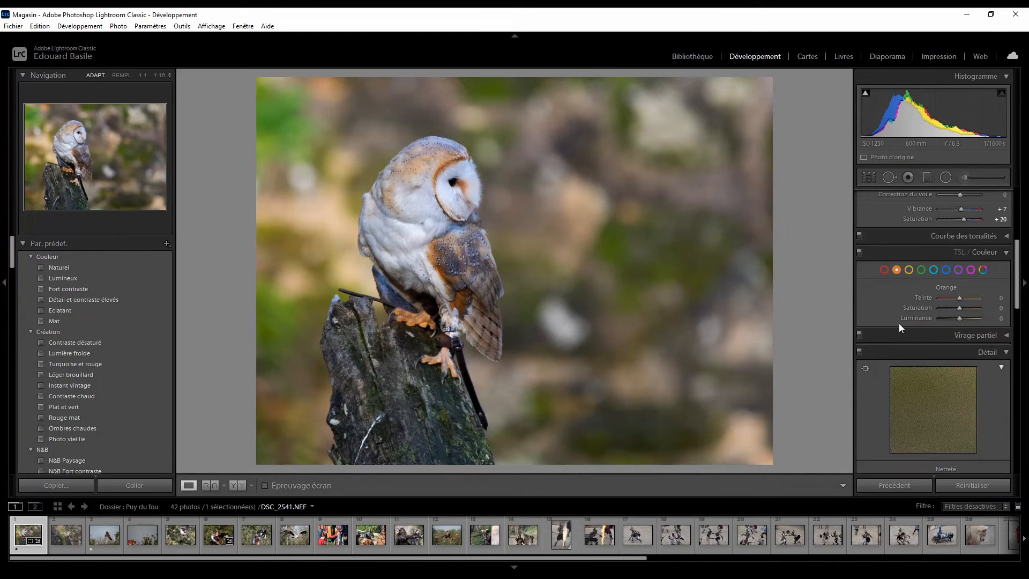
Review the hue, saturation and luminance sets in the HSL layout and return to the Color layout
click(959, 255)
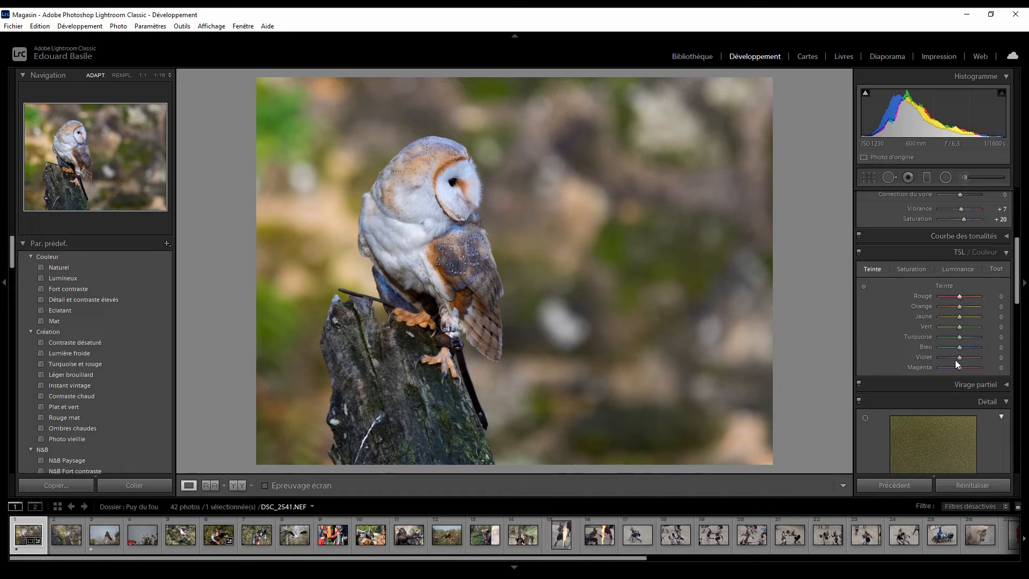
click(898, 271)
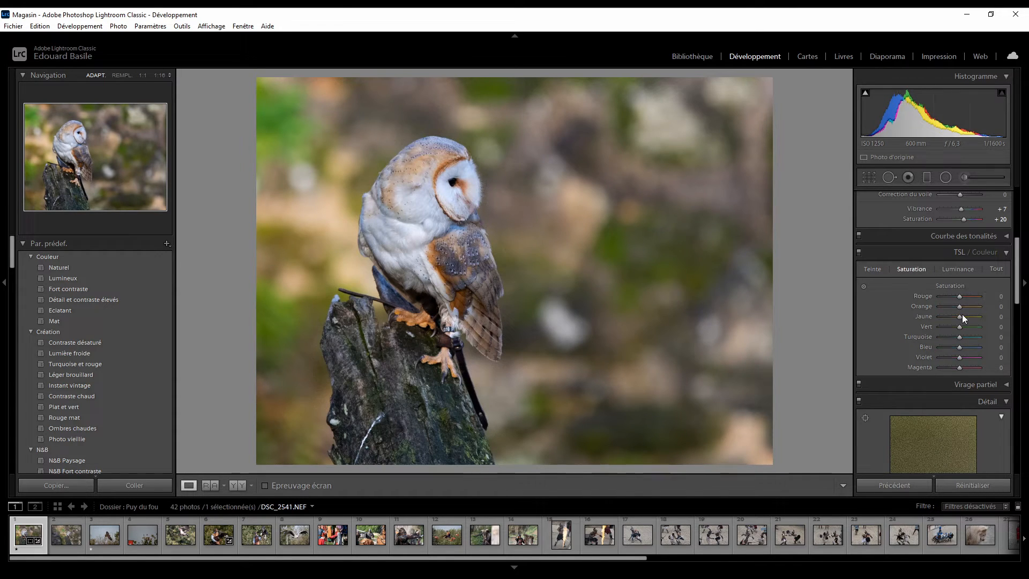
click(943, 271)
click(868, 271)
click(905, 271)
click(961, 272)
click(972, 254)
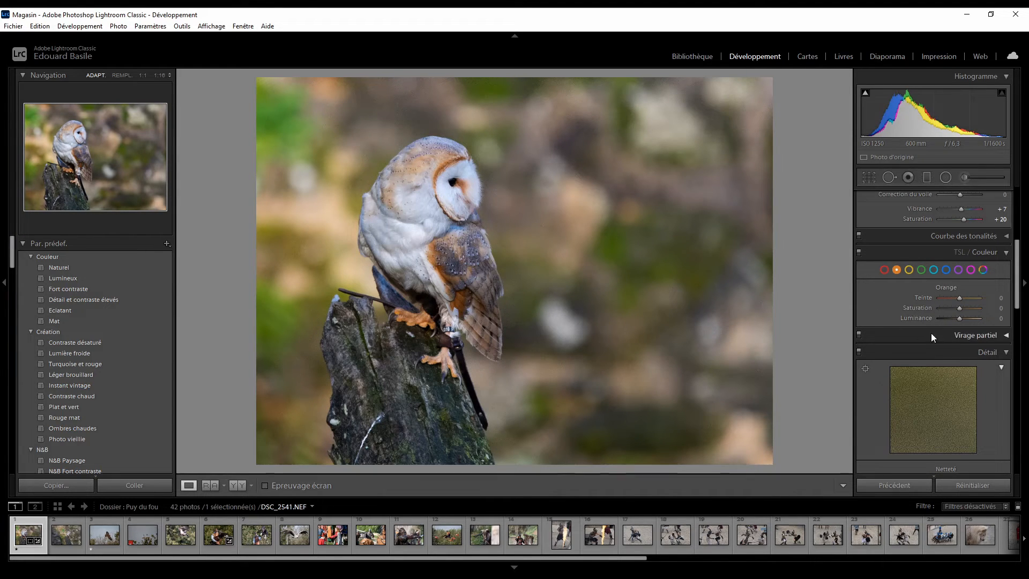
Try split toning with the highlights' saturation at 100 and the balance at +100 and −100
click(973, 334)
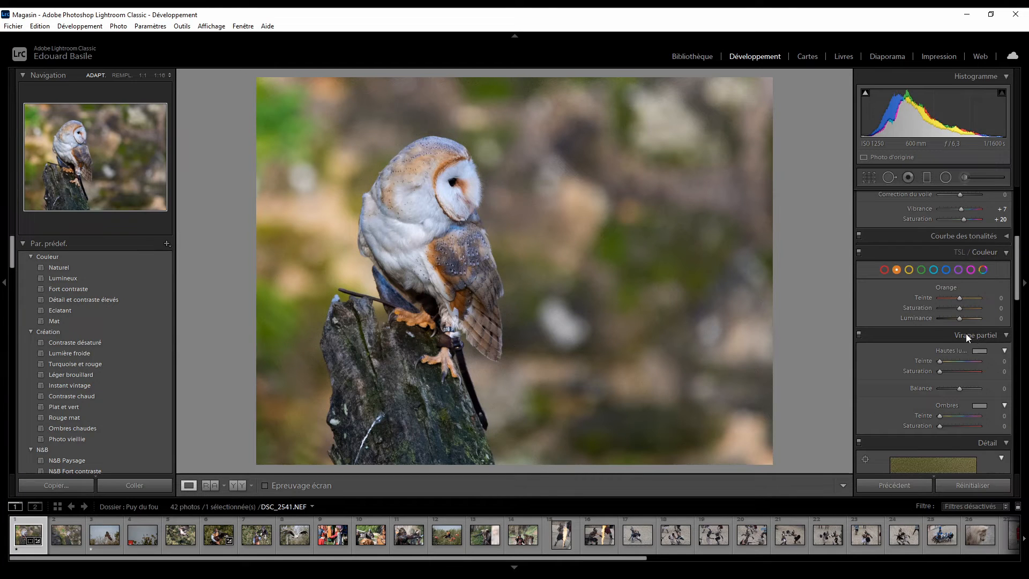
drag(943, 361, 907, 377)
drag(939, 425, 915, 420)
drag(959, 391, 925, 399)
drag(998, 394, 920, 403)
drag(940, 361, 986, 386)
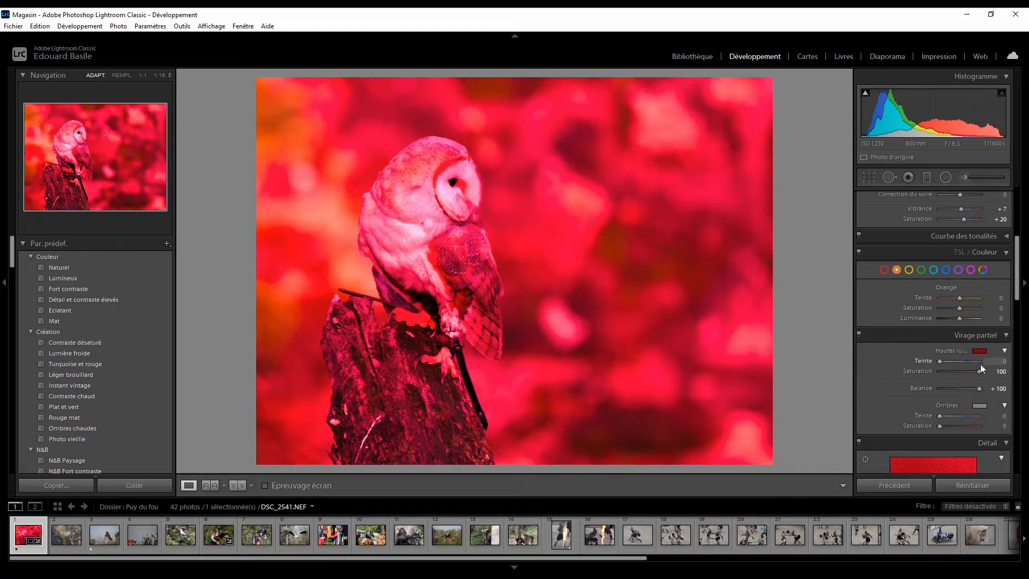
drag(979, 388, 849, 397)
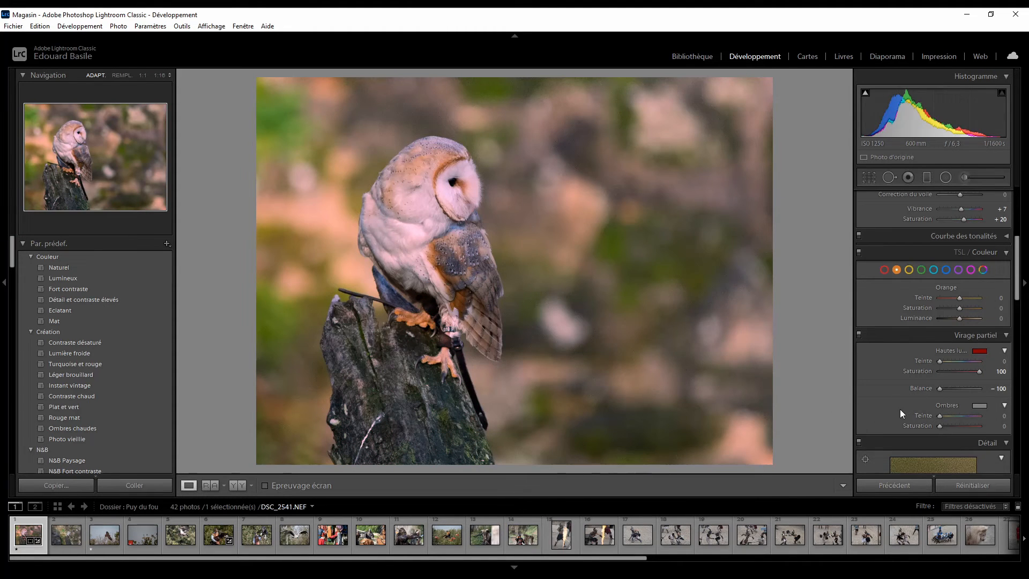
Undo the split toning changes to the balance and the highlights' saturation
key(ctrl+z)
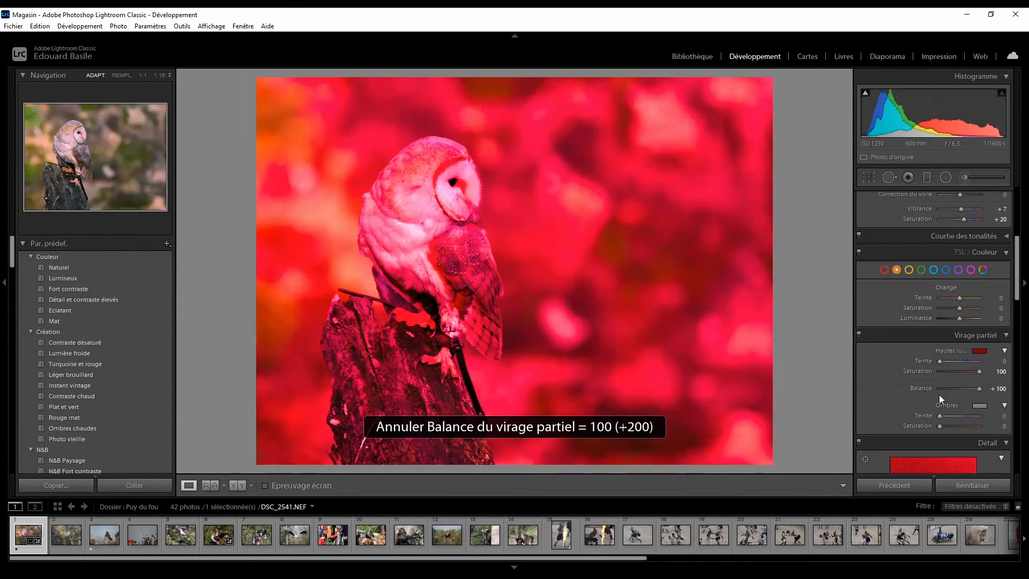
key(ctrl+z)
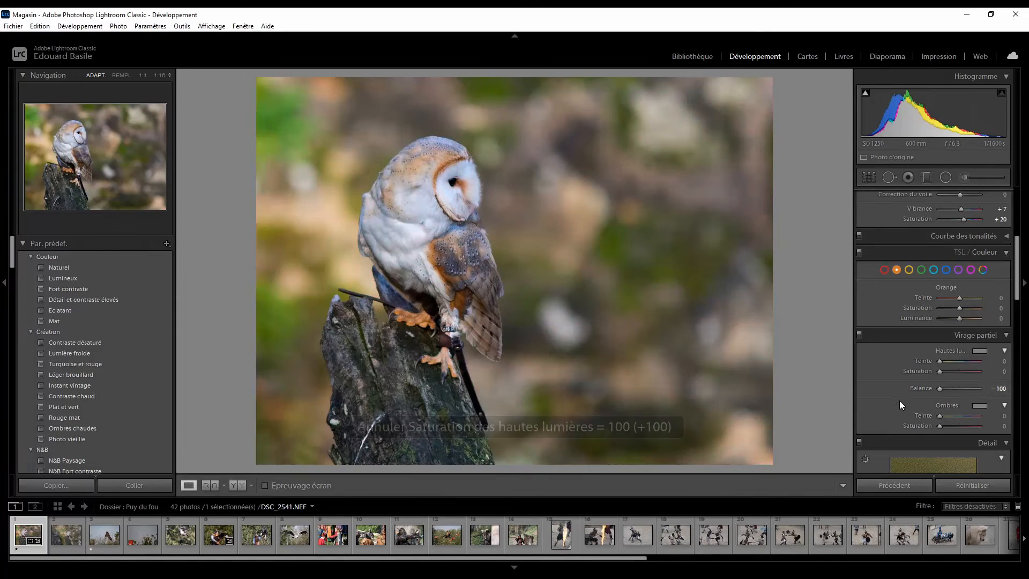
key(ctrl+z)
key(ctrl+z)
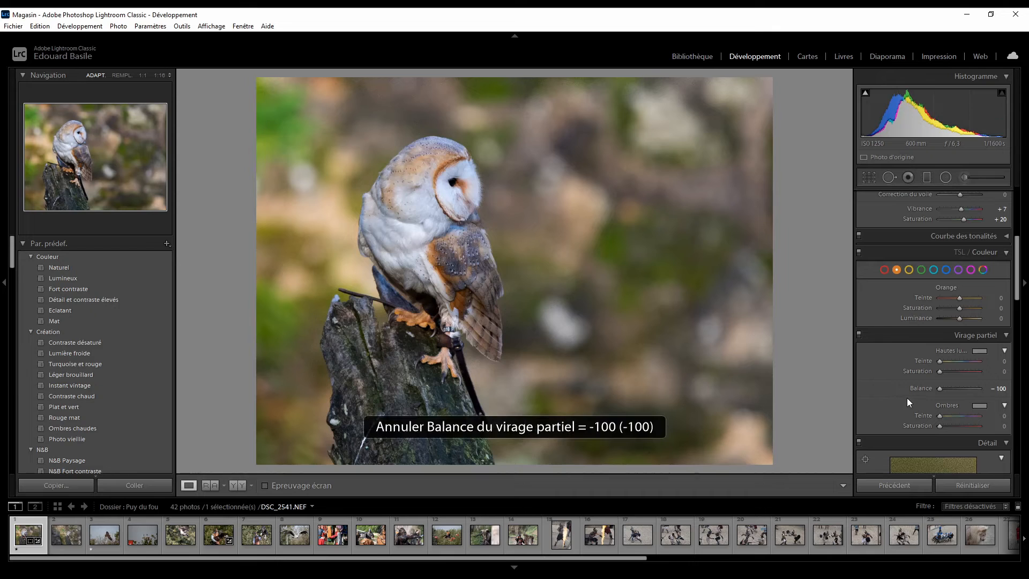
Collapse the split toning settings and try the sharpening amount at 150, inspecting the owl's head at 1:1
click(969, 335)
scroll(935, 349, down, 2)
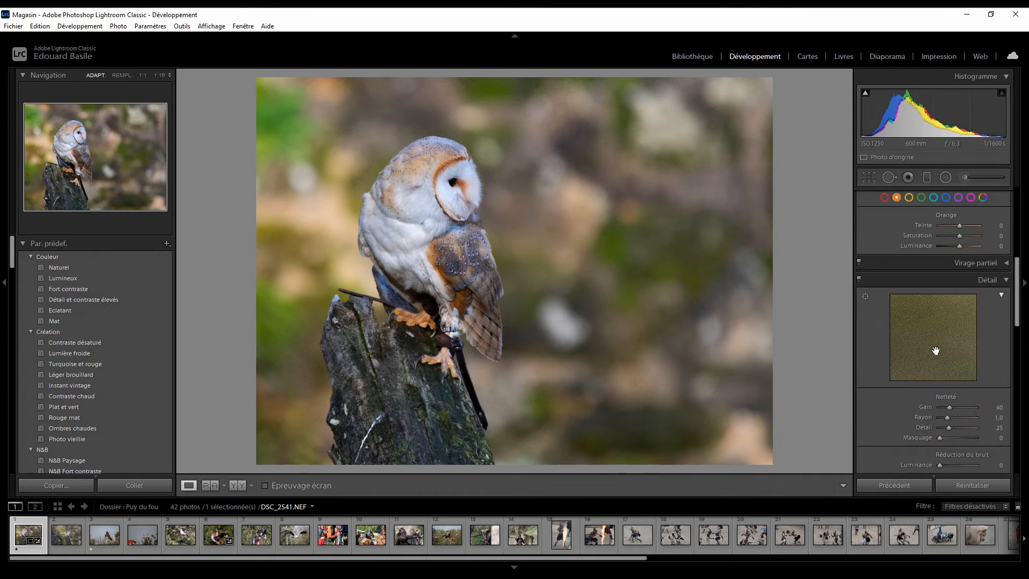
scroll(908, 350, down, 2)
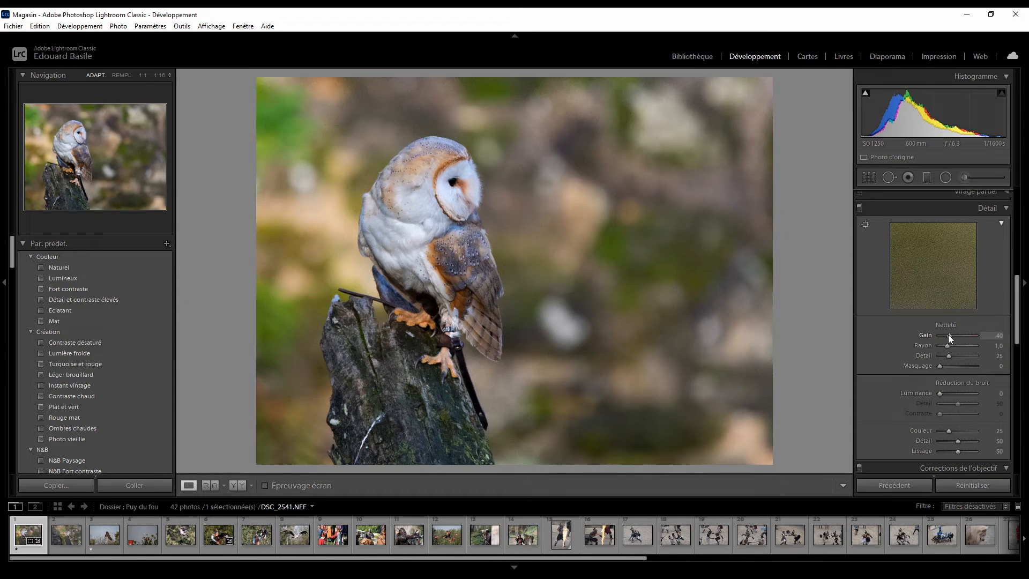
drag(963, 333, 979, 333)
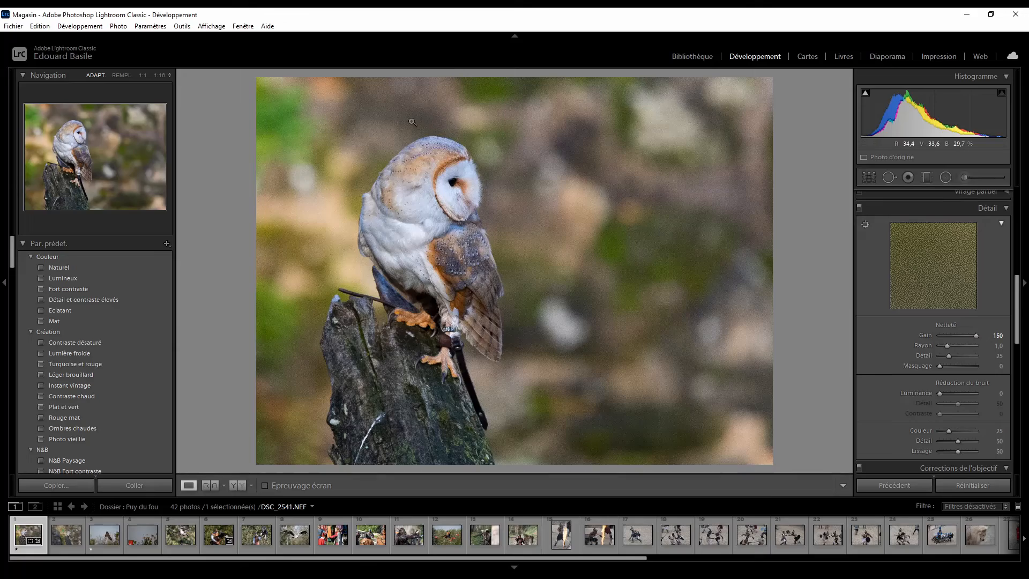
click(429, 166)
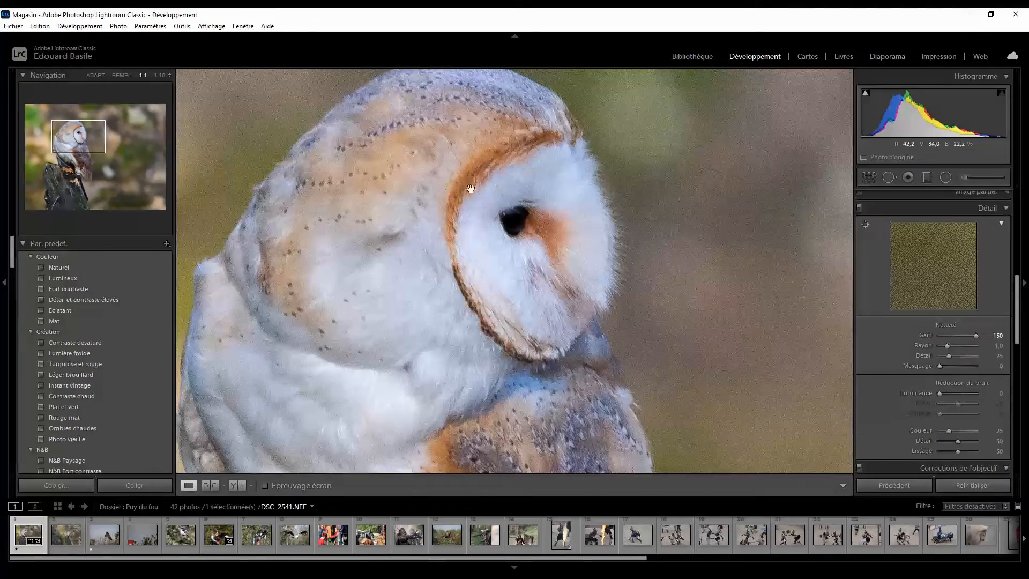
drag(941, 338, 962, 332)
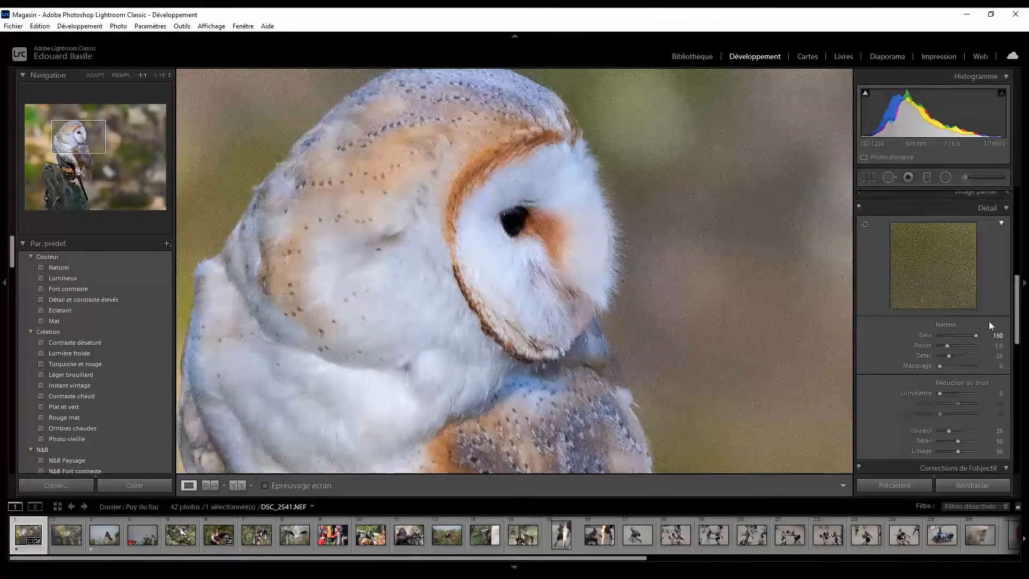
Try the sharpening amount at 0, restore it to 40 and return to the full photo view
click(998, 335)
text(0)
key(Return)
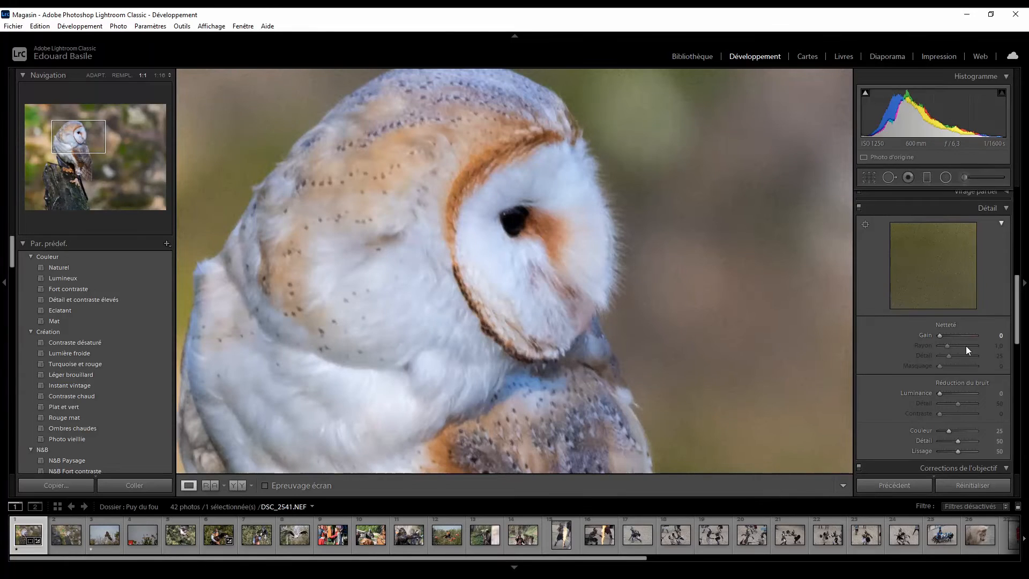
click(997, 335)
click(593, 278)
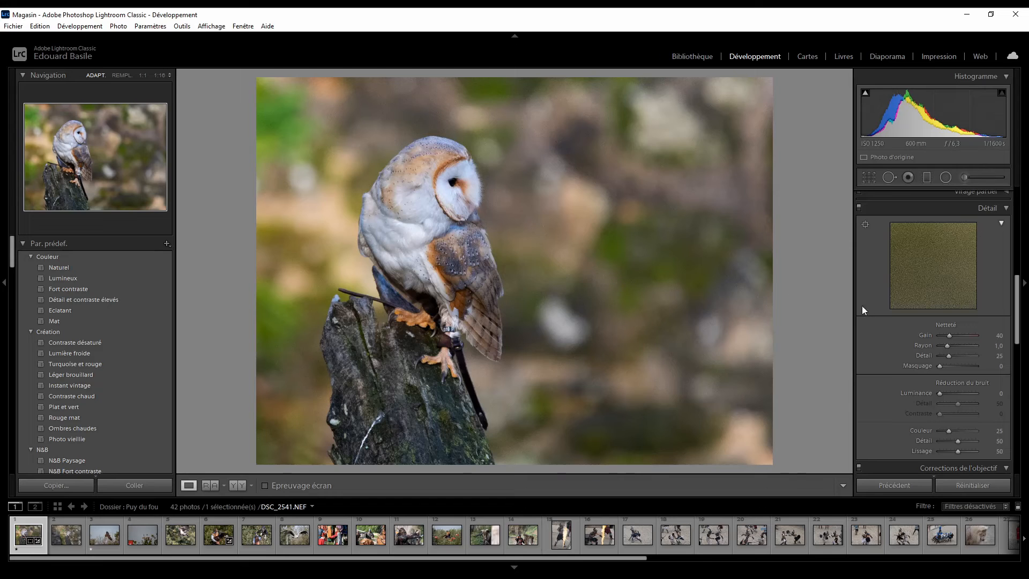
Try luminance noise reduction at 62, comparing 1:1 with the full view, and reset it to 0
scroll(898, 344, down, 2)
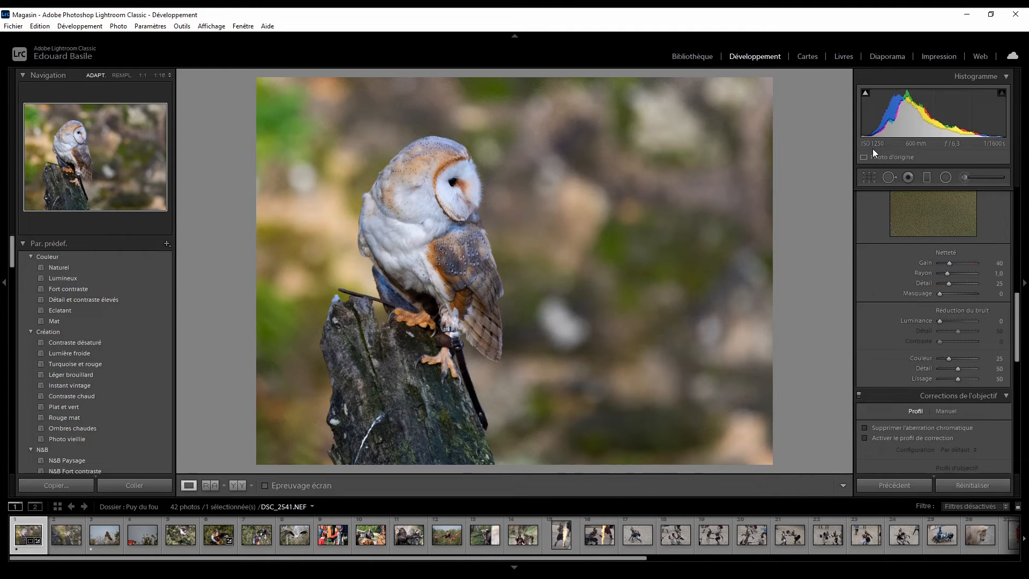
click(494, 153)
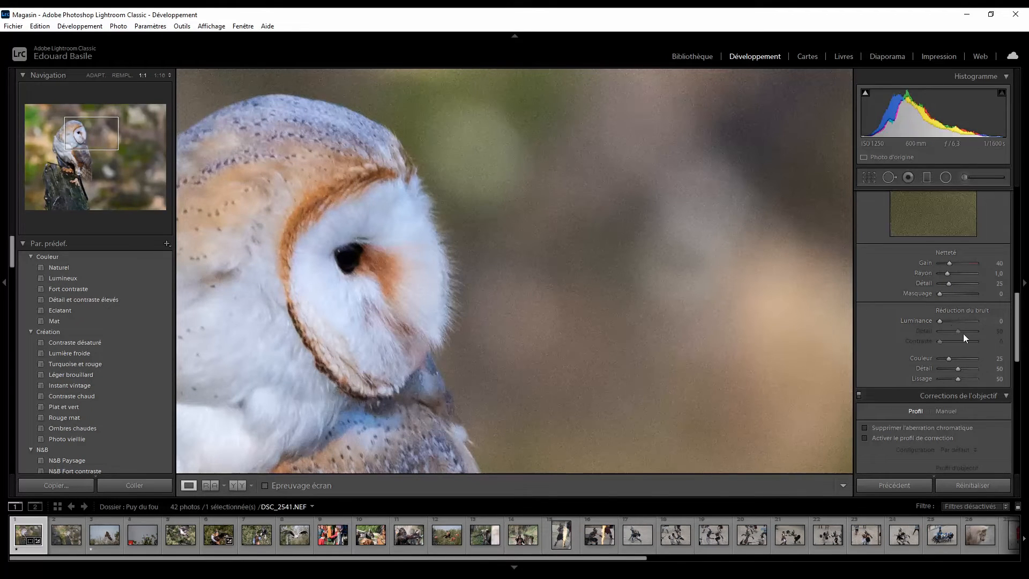
drag(949, 320, 962, 319)
drag(959, 320, 963, 320)
click(568, 214)
click(568, 214)
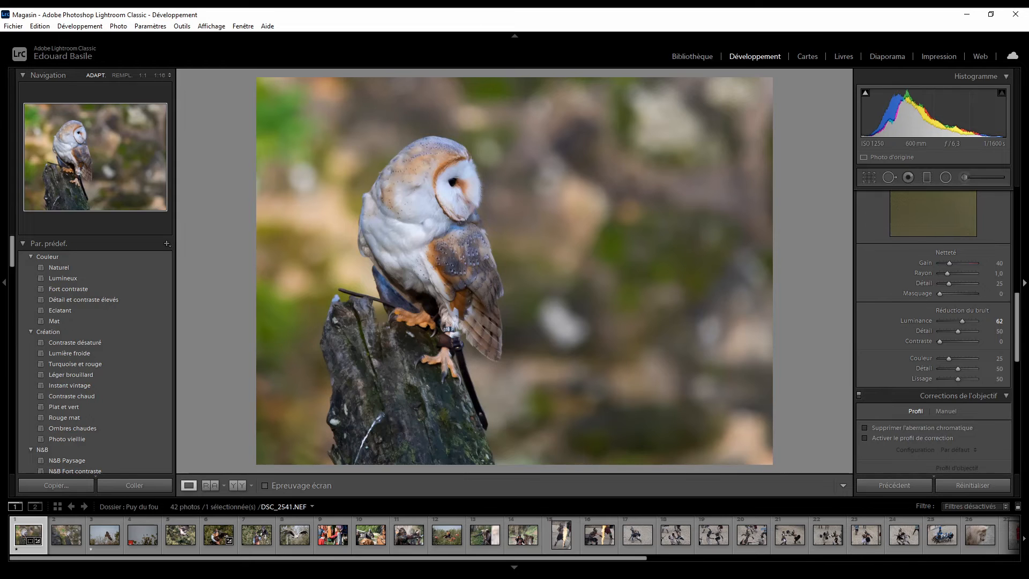
click(994, 323)
text(0)
key(Return)
Try luminance noise reduction at 100 on the owl's head at 1:1 and bring it back to 0
click(512, 208)
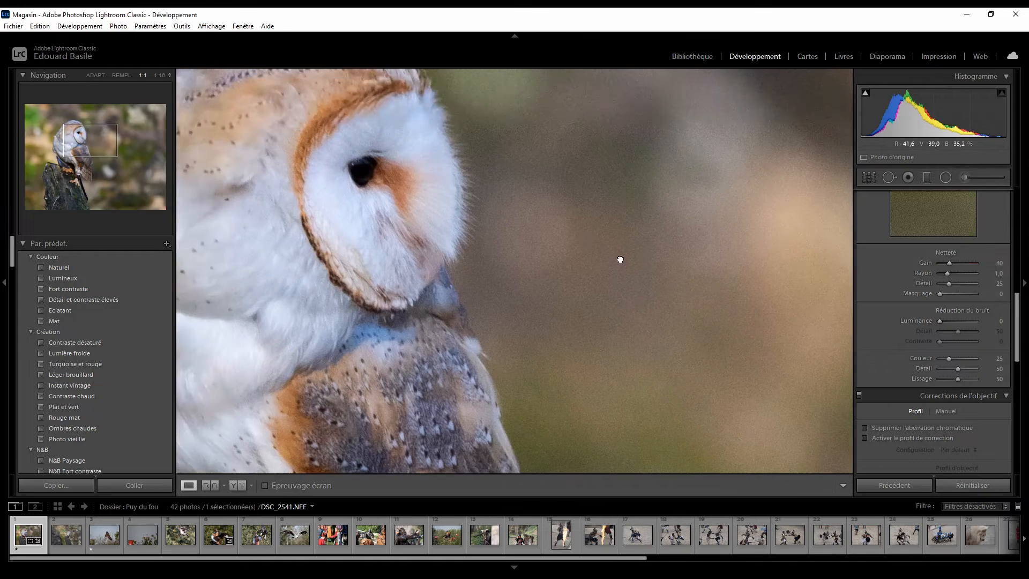
drag(620, 260, 829, 317)
drag(973, 320, 982, 321)
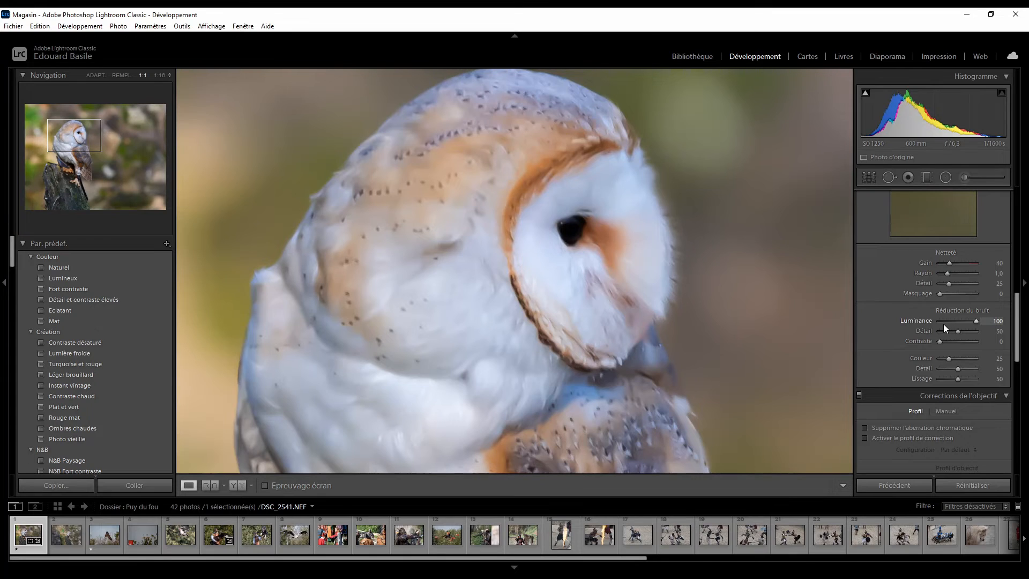
drag(942, 324, 933, 323)
drag(675, 246, 609, 251)
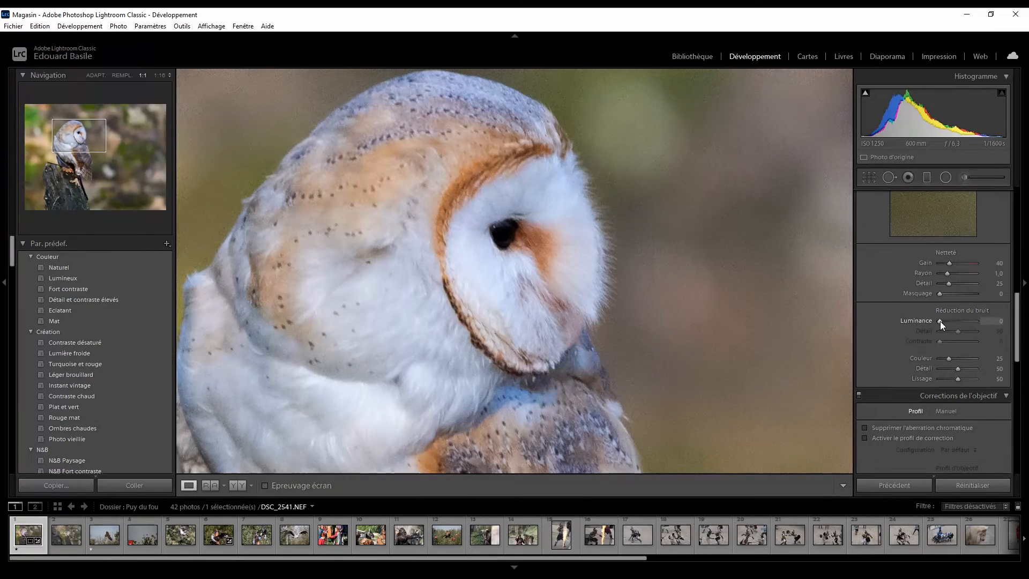
Try luminance noise reduction at 28, set color noise reduction to 16 and reset the luminance reduction to 0
drag(940, 320, 950, 326)
click(949, 359)
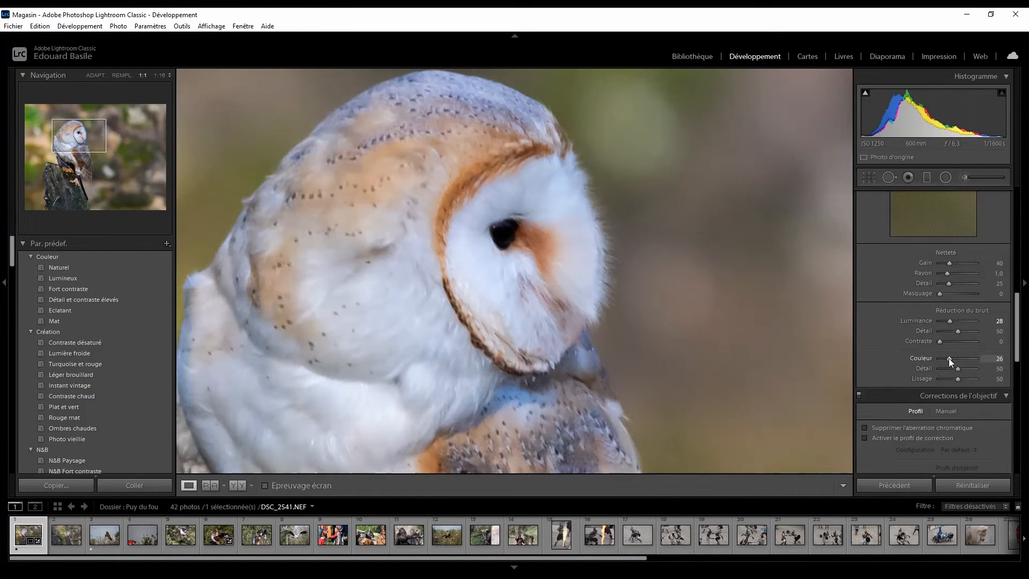
mouse_move(950, 358)
mouse_down()
mouse_move(963, 358)
mouse_move(943, 356)
mouse_up()
click(996, 321)
text(0)
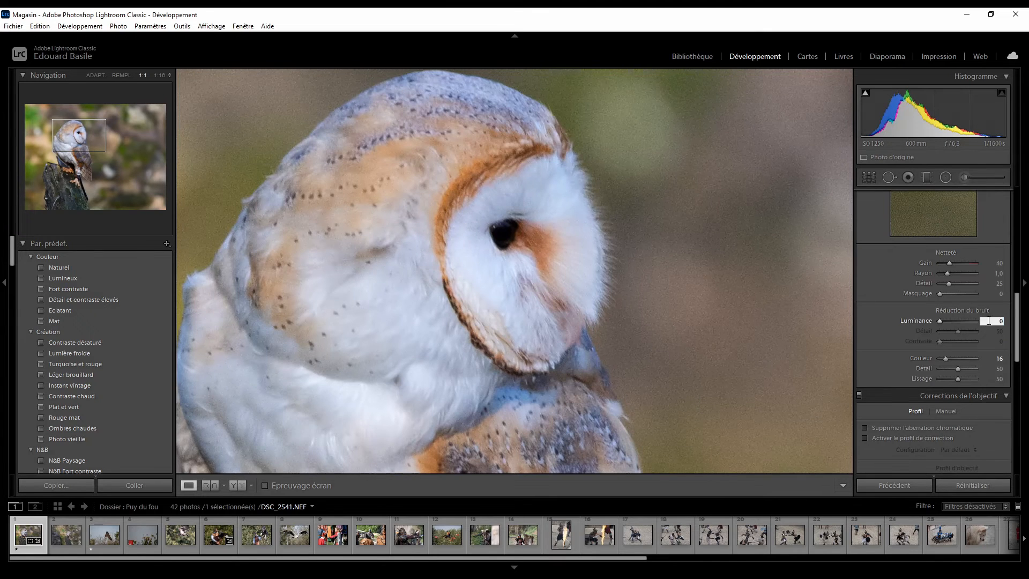
key(Return)
click(672, 237)
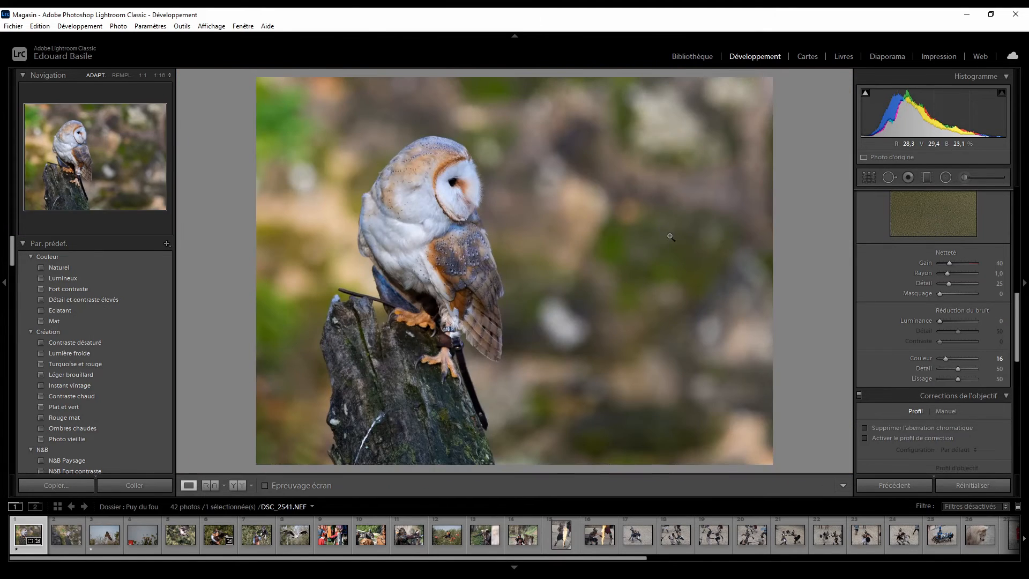
Examine the owl's head and outline at 1:1 for noise and color fringing, and show the lens correction settings
scroll(905, 321, down, 2)
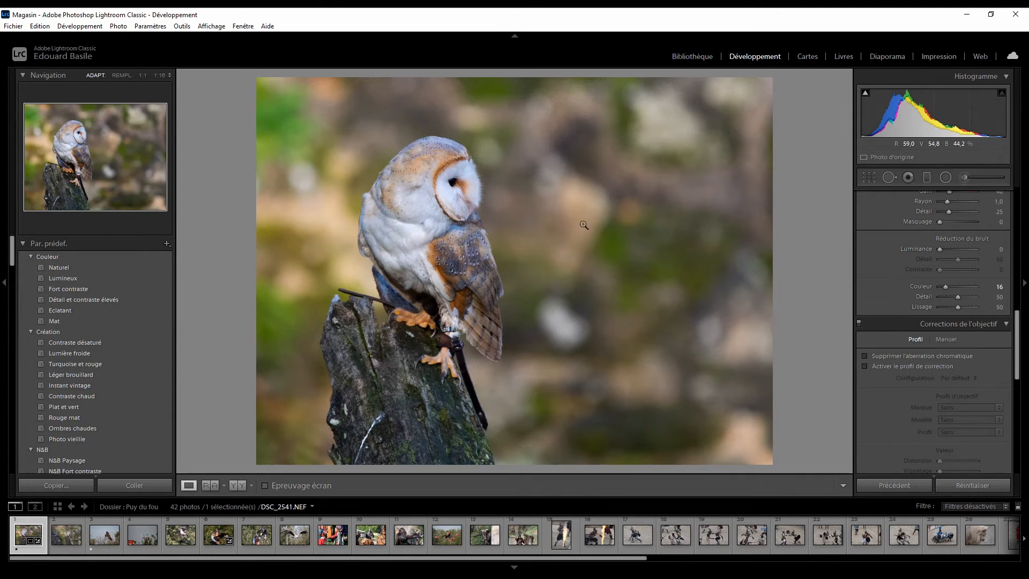
scroll(885, 308, up, 2)
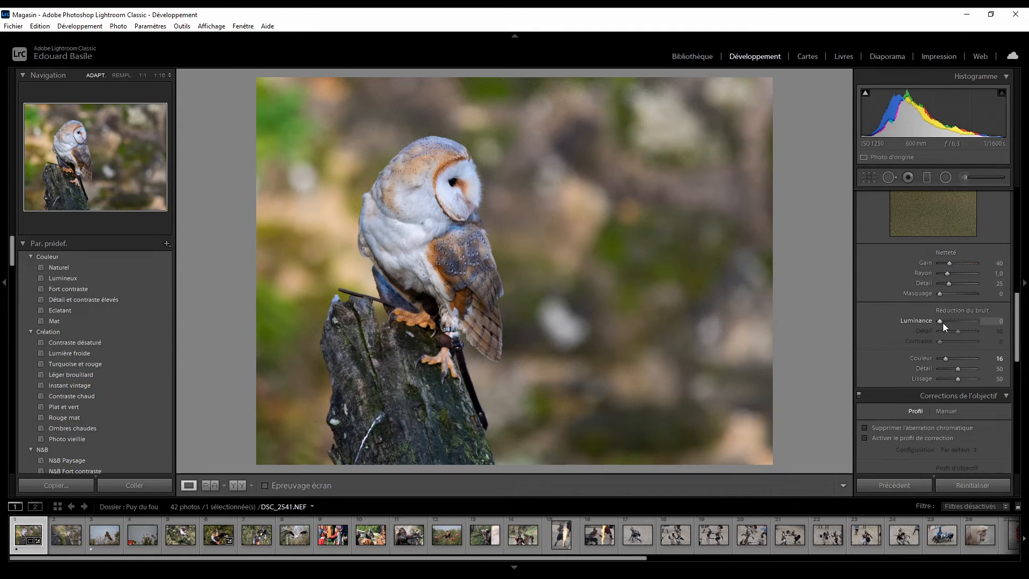
click(428, 156)
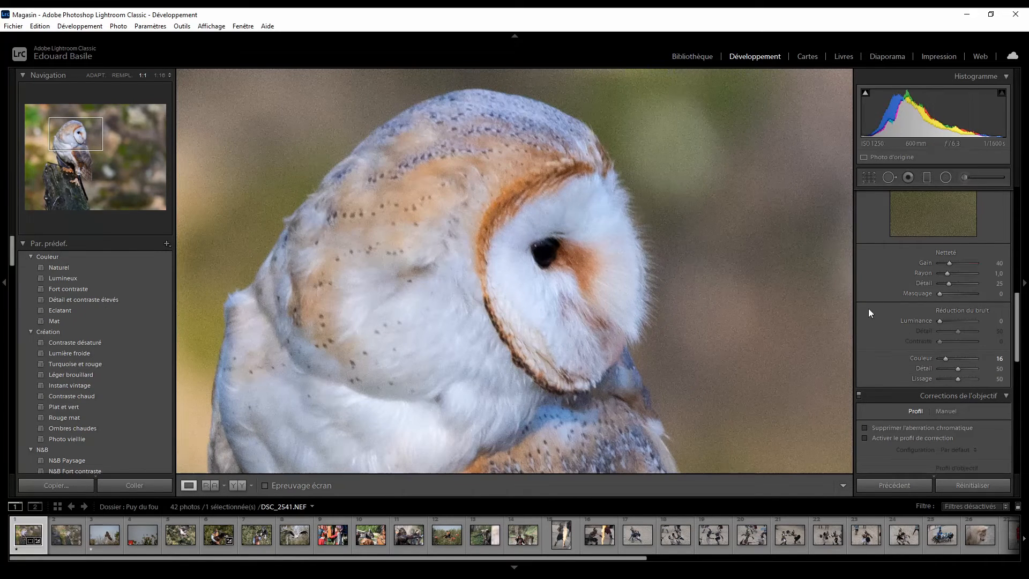
click(617, 240)
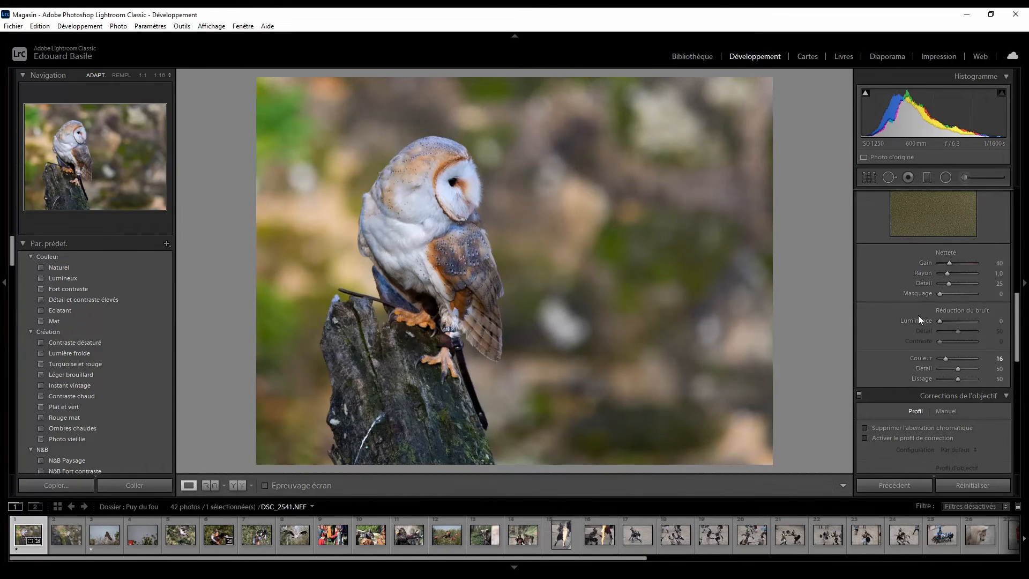
scroll(917, 316, down, 2)
scroll(920, 339, down, 2)
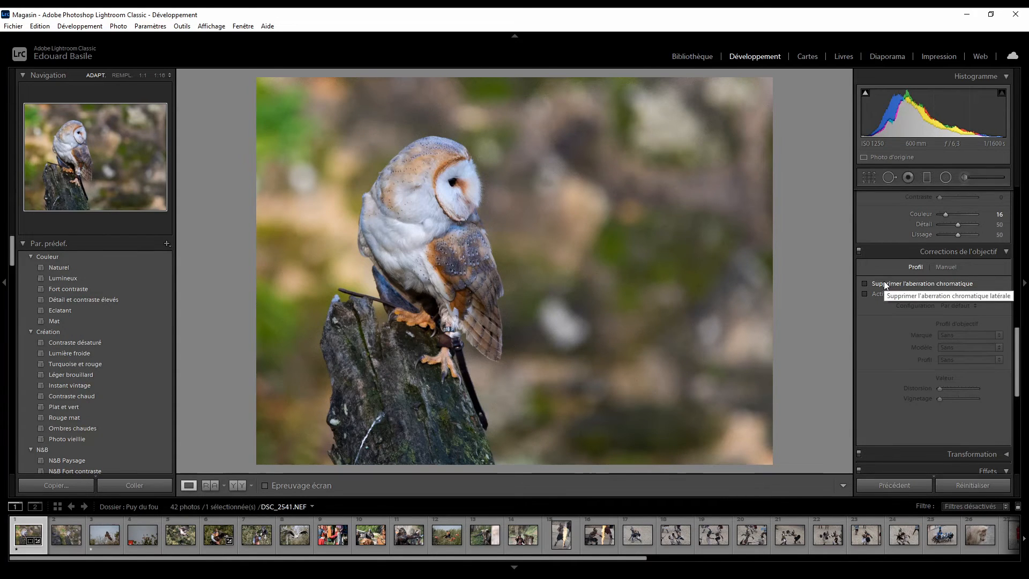
click(501, 147)
drag(501, 146, 587, 179)
click(588, 179)
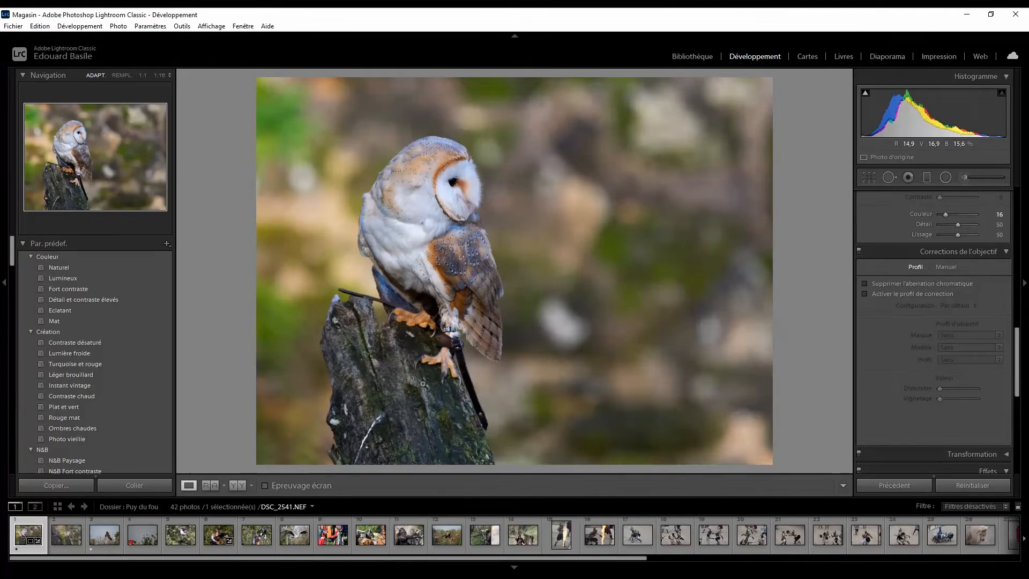
Examine the bird outlines in the flight photos DSC_2600.NEF and DSC_2758.NEF at 1:1 for chromatic aberration
click(98, 532)
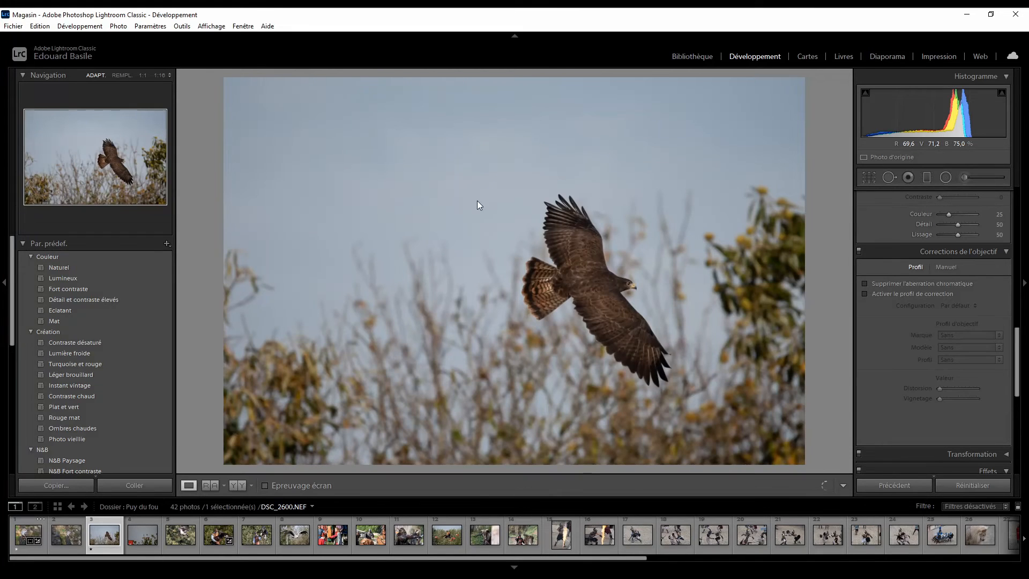
click(635, 273)
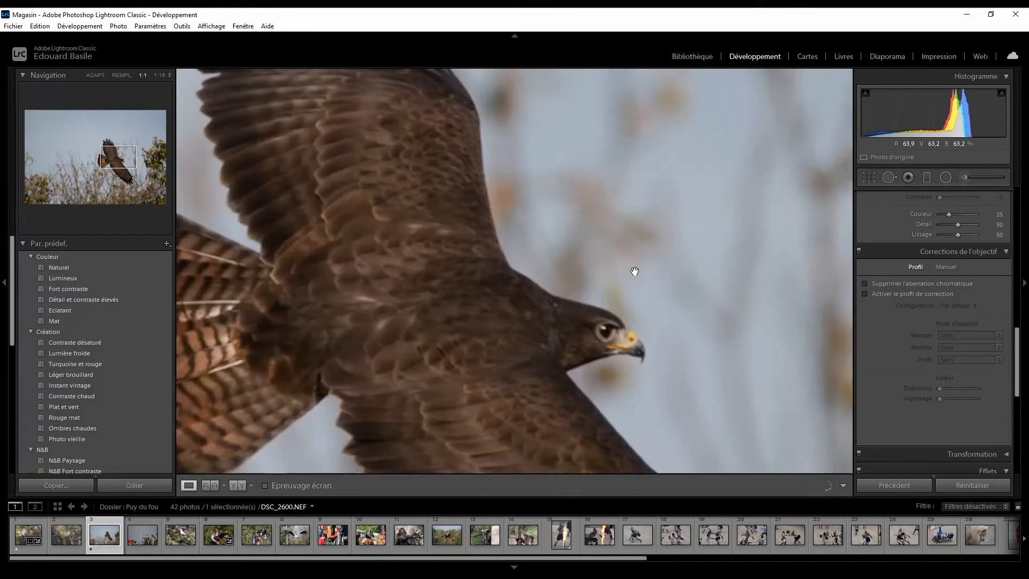
drag(610, 255, 534, 143)
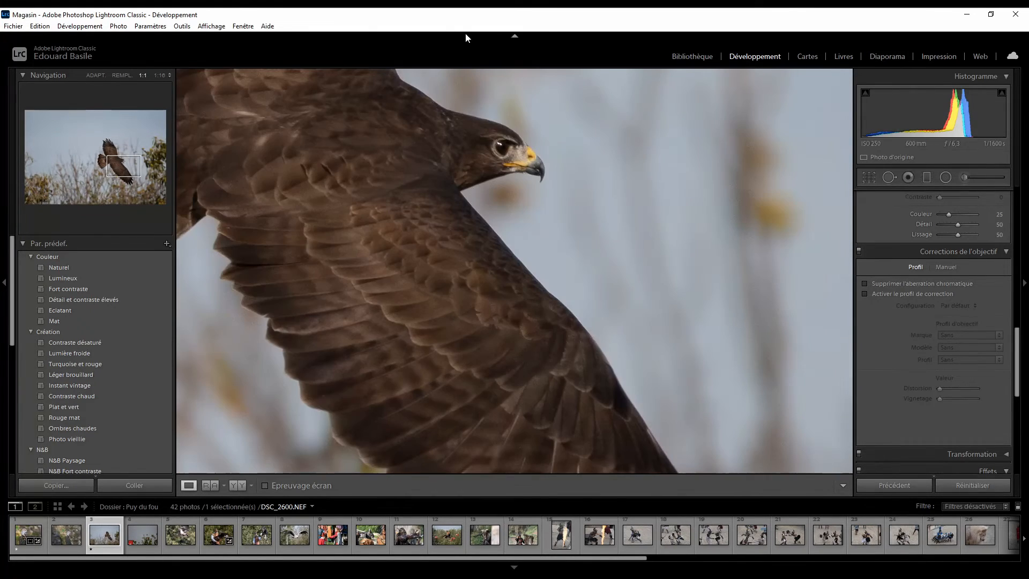
click(543, 200)
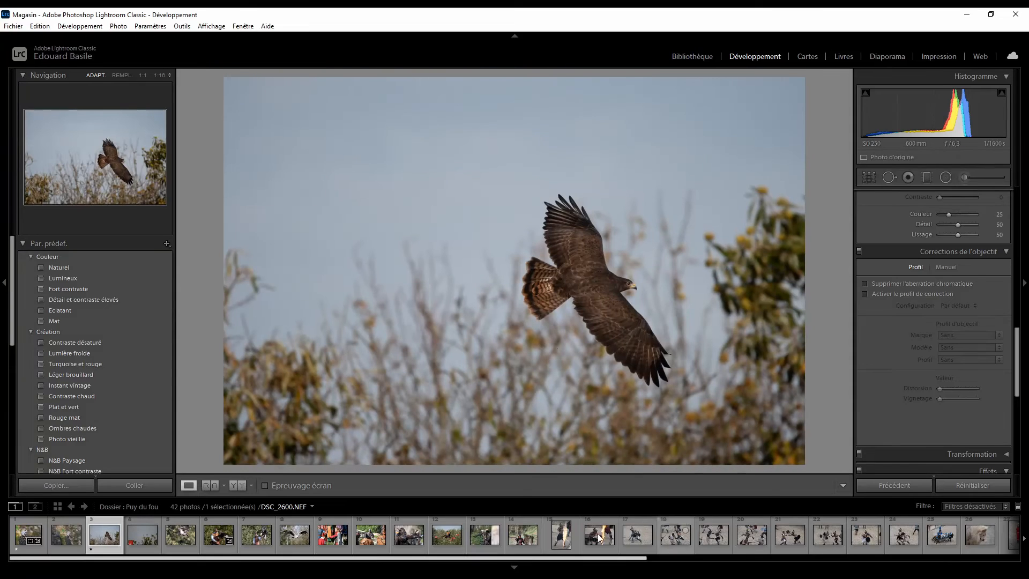
click(291, 541)
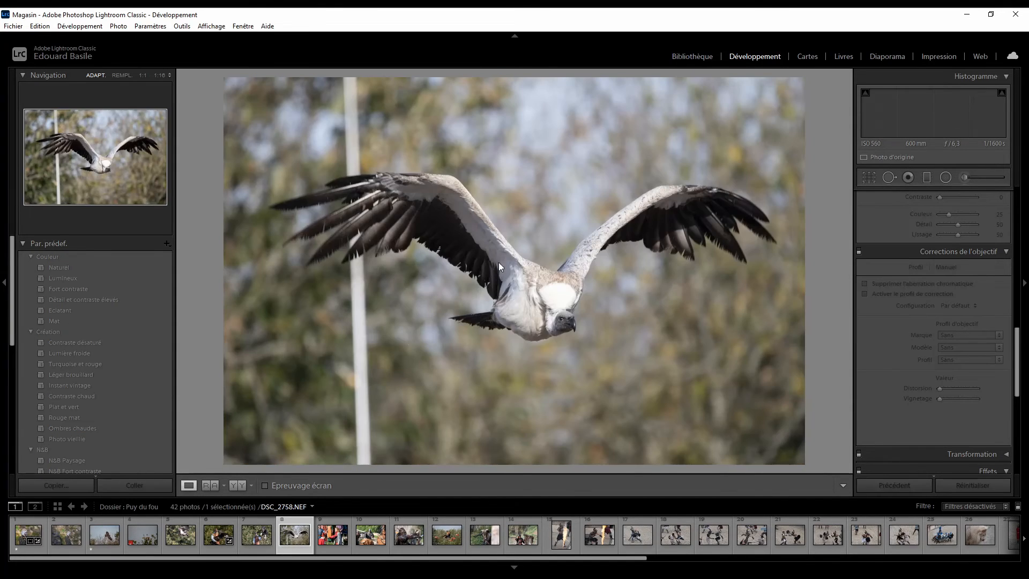
click(536, 257)
drag(739, 269, 674, 168)
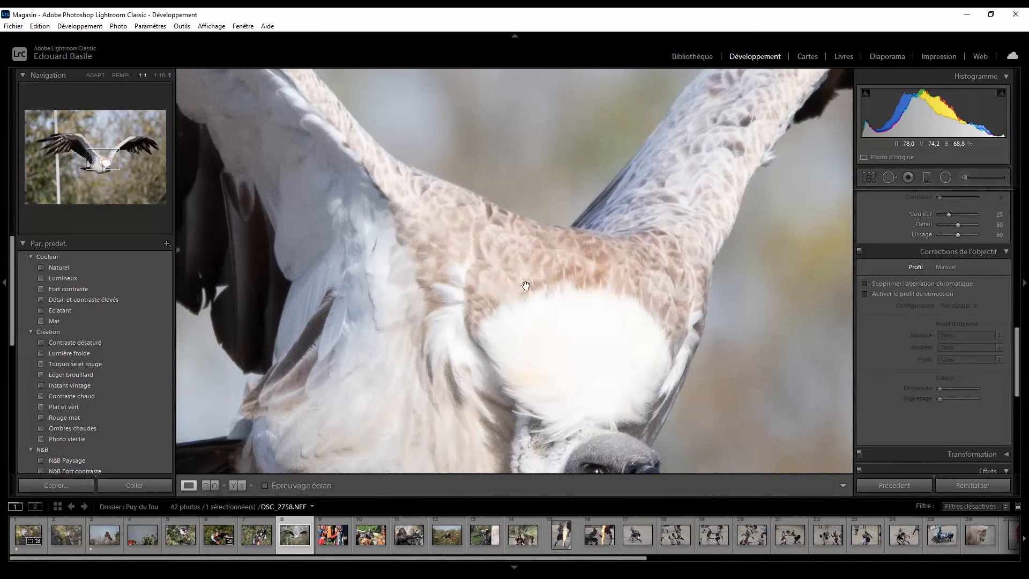
click(521, 290)
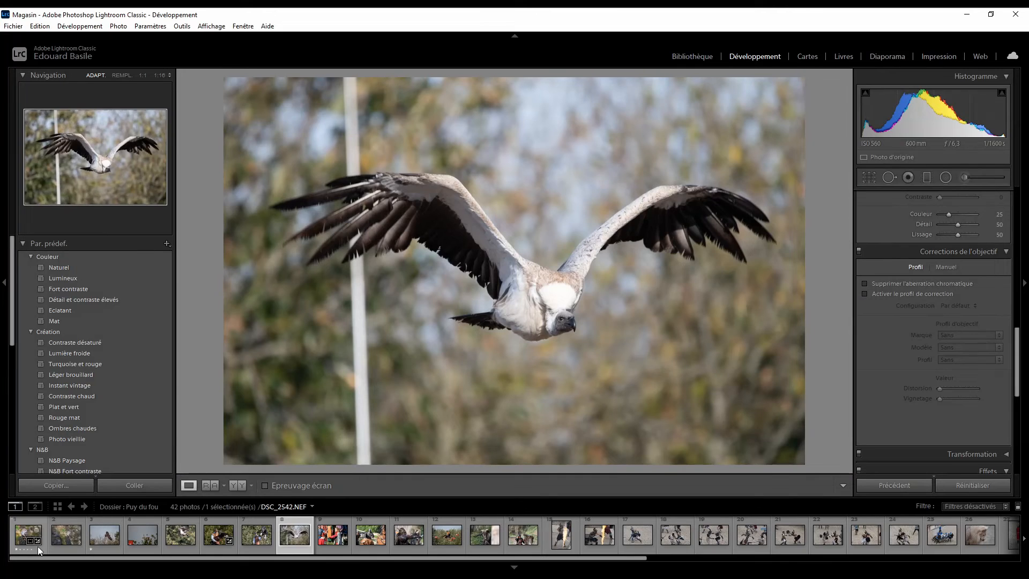
Reopen the owl photo DSC_2541.NEF, enable chromatic aberration removal and the lens profile correction, comparing the photo with and without the profile
click(22, 535)
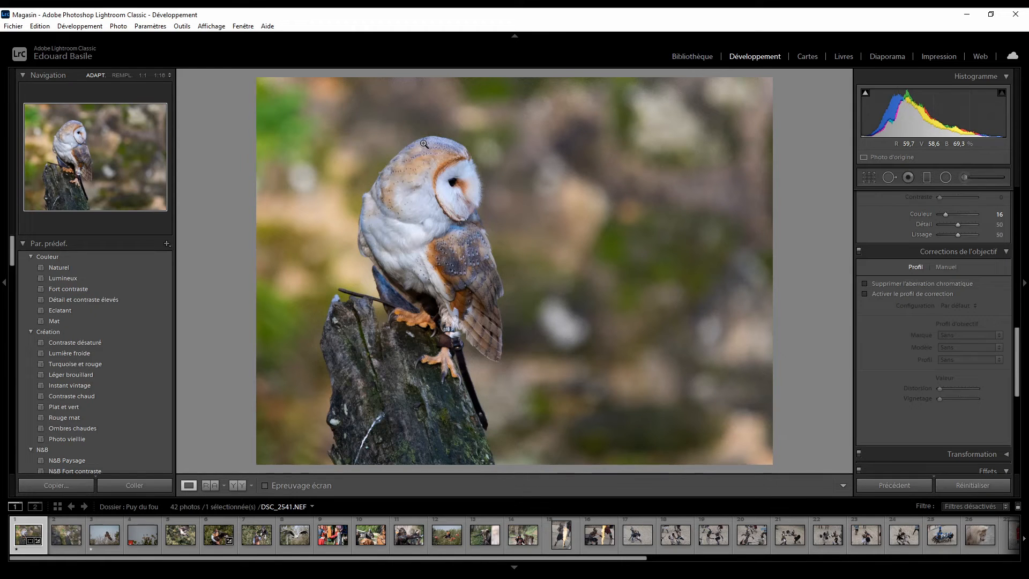
click(875, 284)
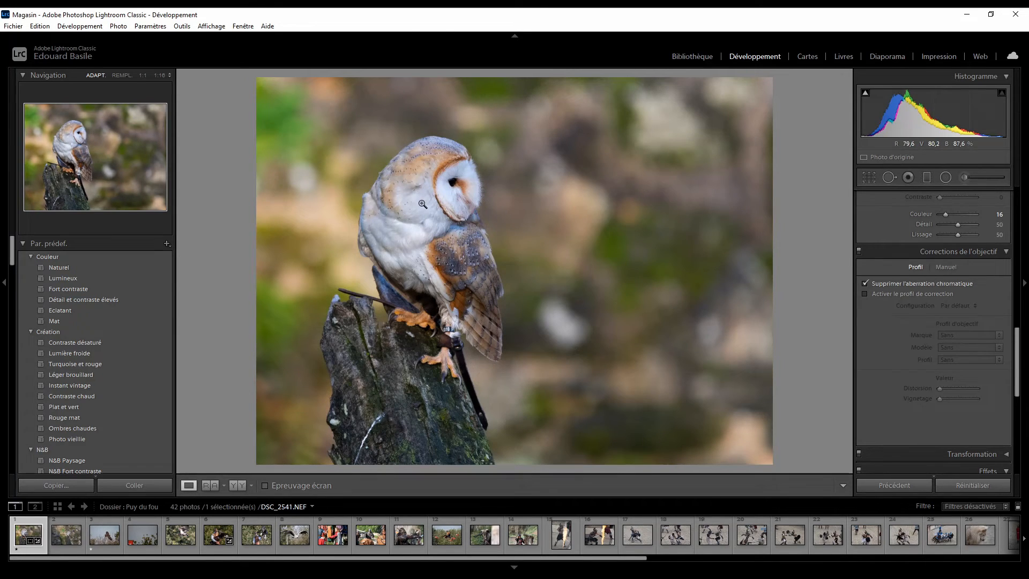
click(864, 293)
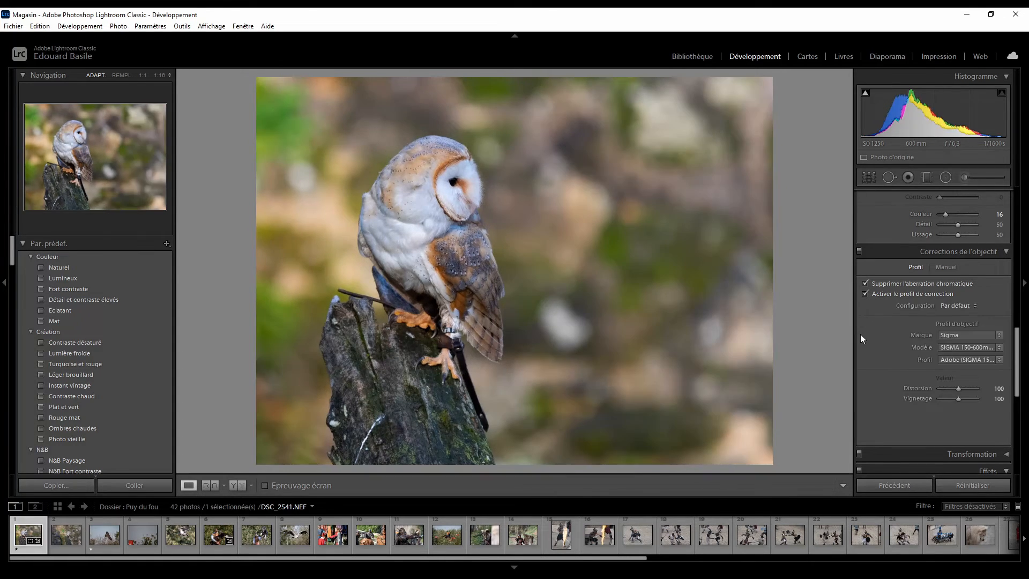
click(876, 294)
click(876, 295)
Try the lens profile's distortion correction at 0 and restore it to 100
click(958, 387)
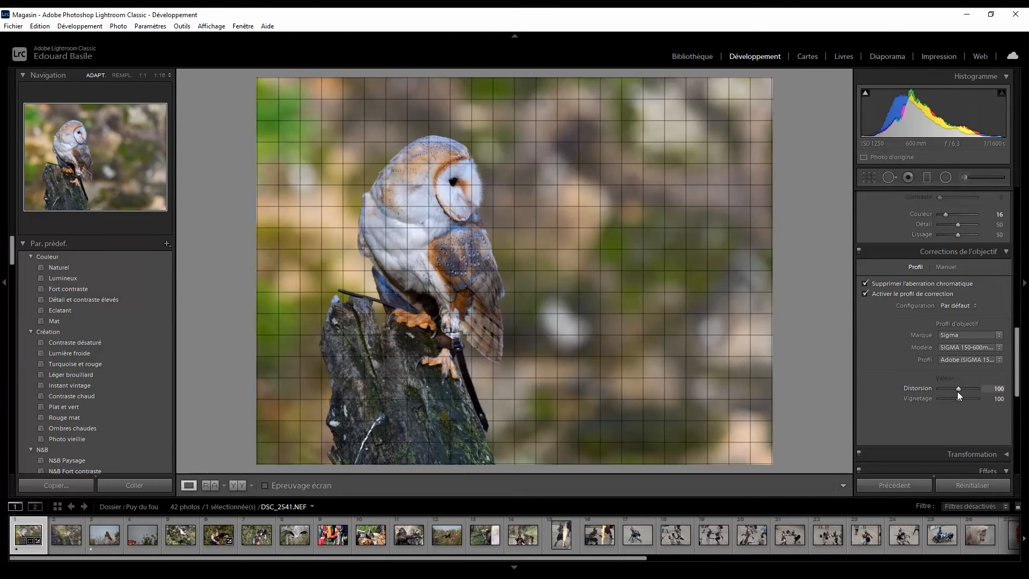
drag(957, 390, 907, 400)
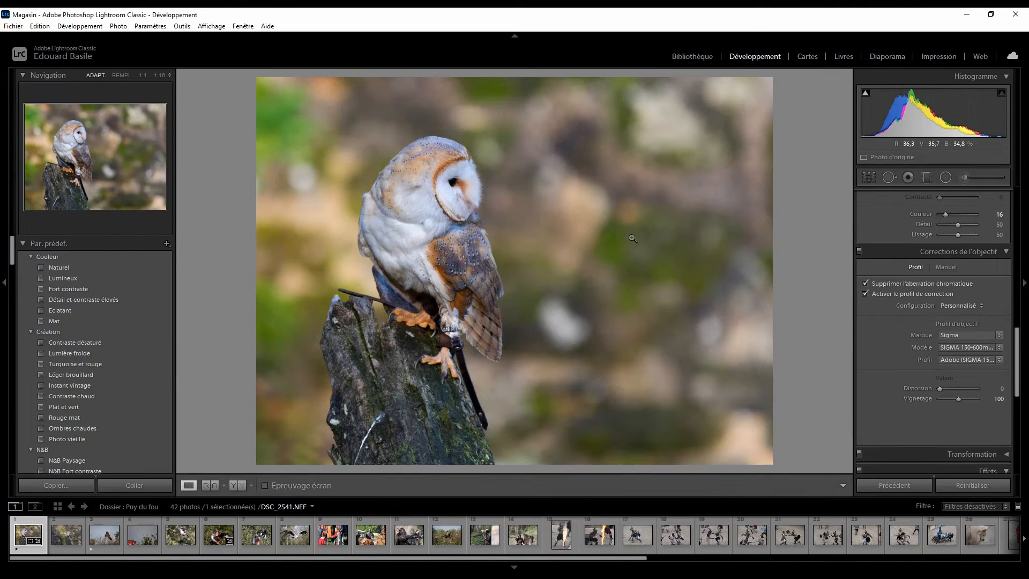
click(997, 389)
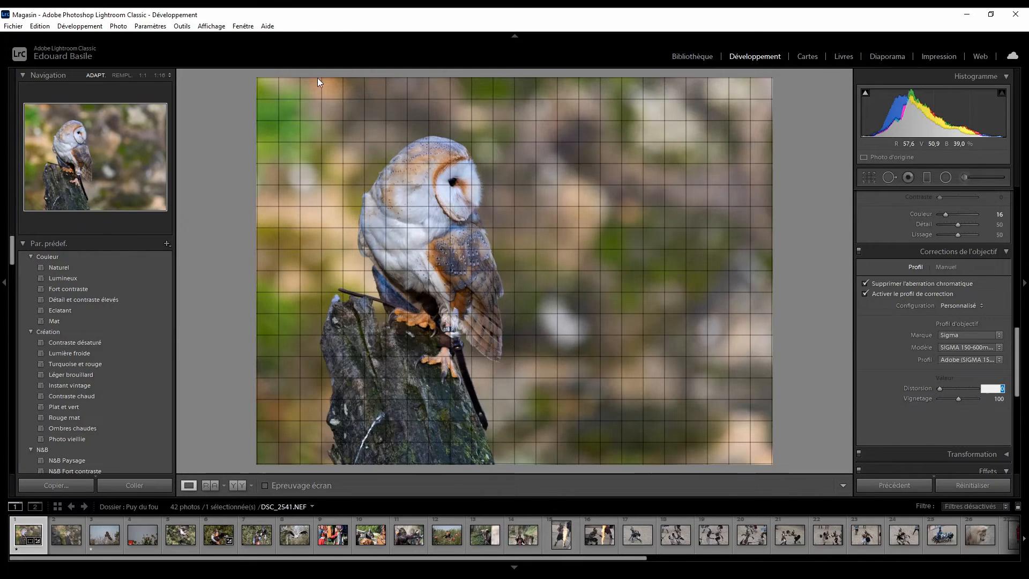
text(100)
key(Return)
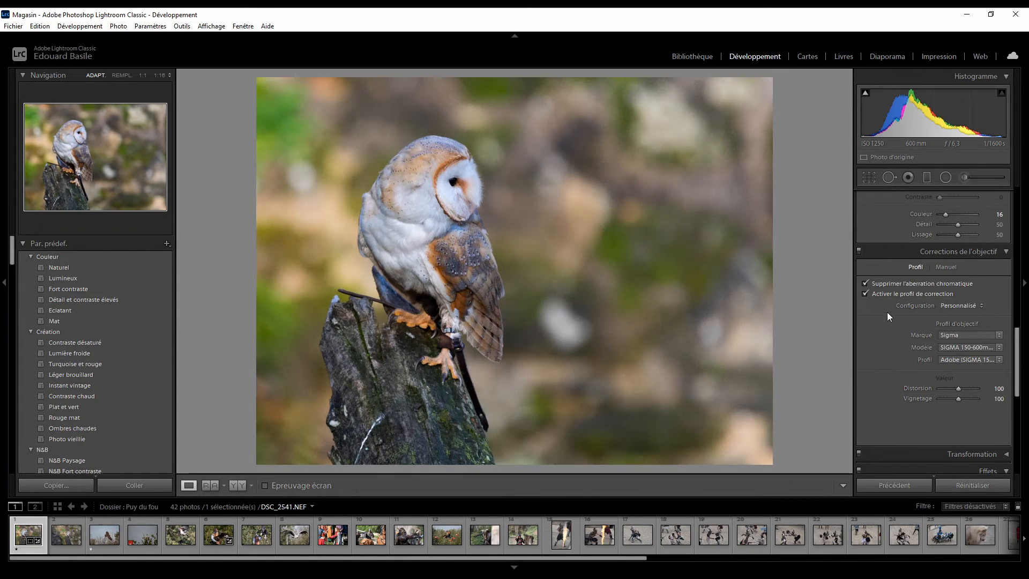
Compare the owl photo with and without the lens profile correction, leaving the correction enabled
click(880, 291)
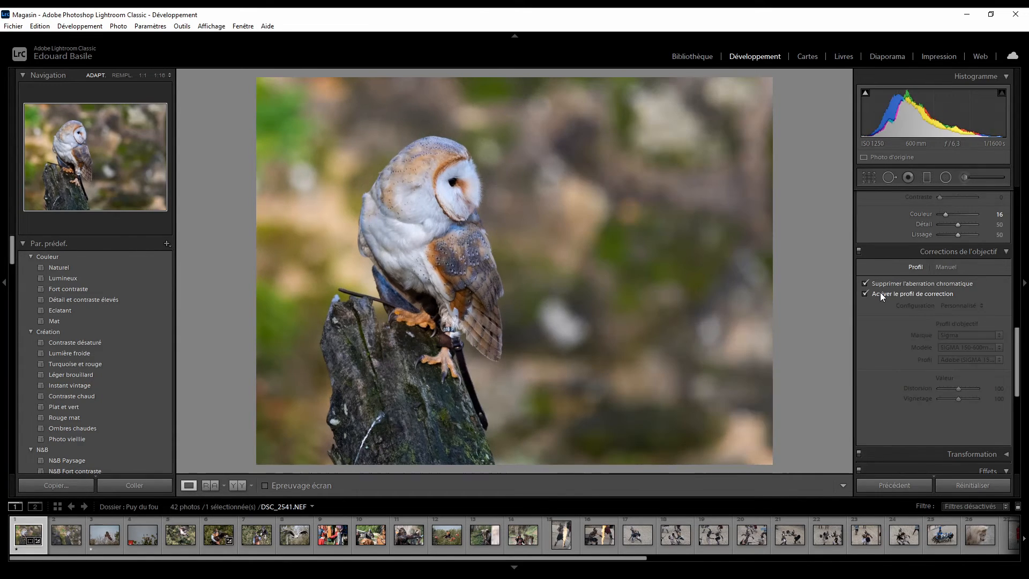
click(880, 291)
click(880, 291)
click(879, 292)
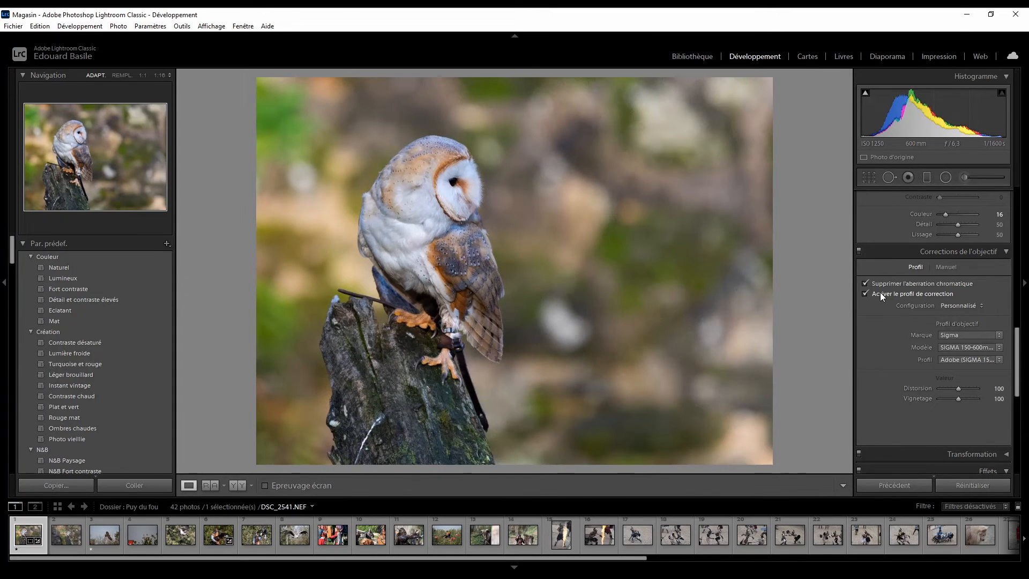
click(880, 291)
click(880, 291)
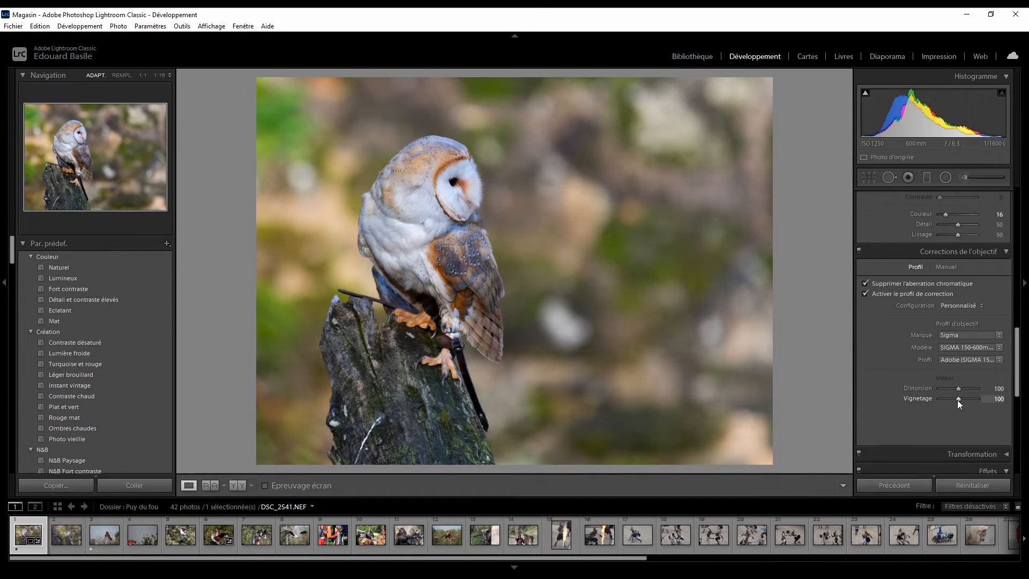
Try the lens profile's vignetting correction at 0 and at 200, and restore it to 100
drag(957, 400, 917, 410)
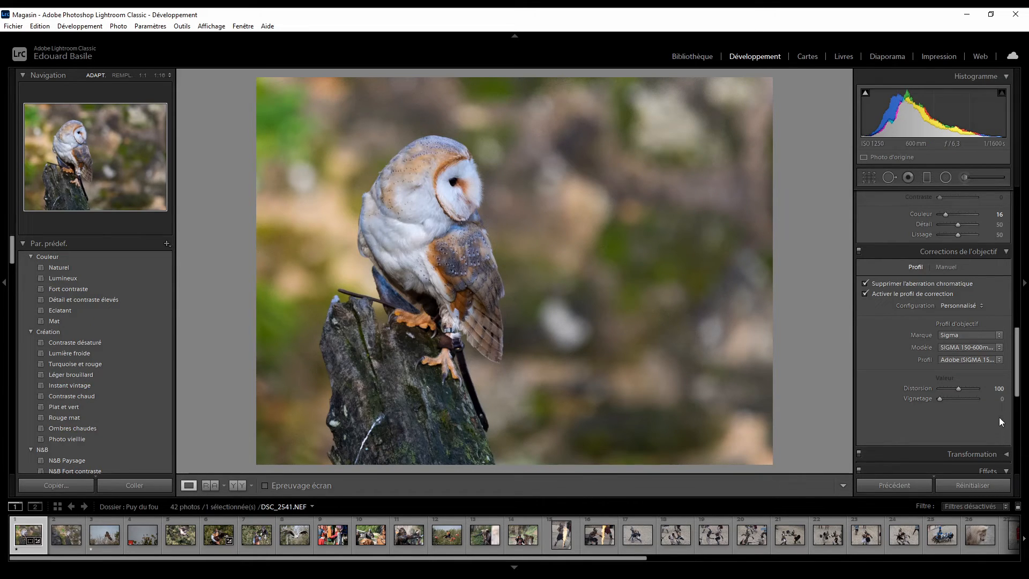
click(999, 400)
text(100)
key(Return)
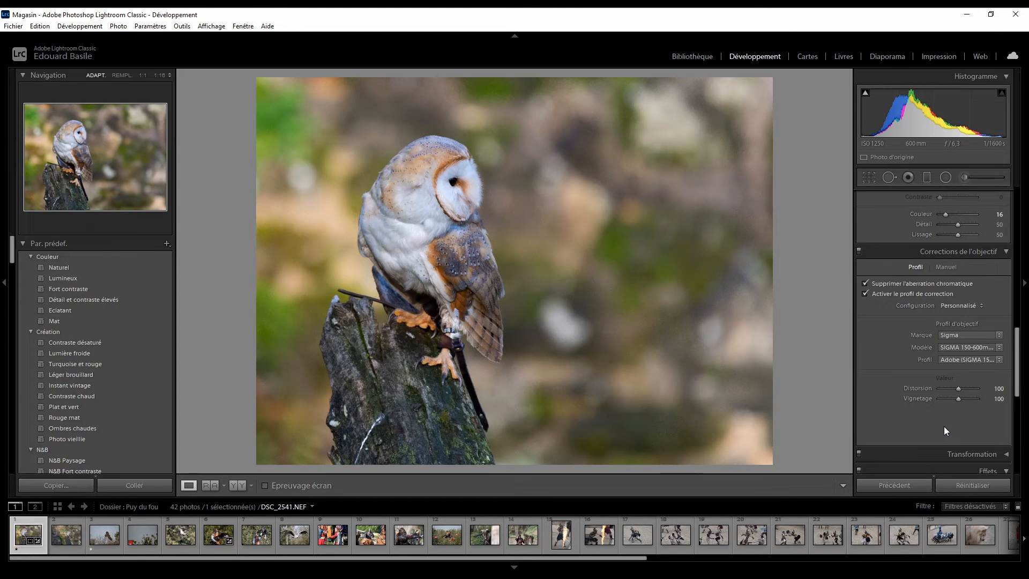
mouse_move(945, 386)
drag(950, 396, 1027, 402)
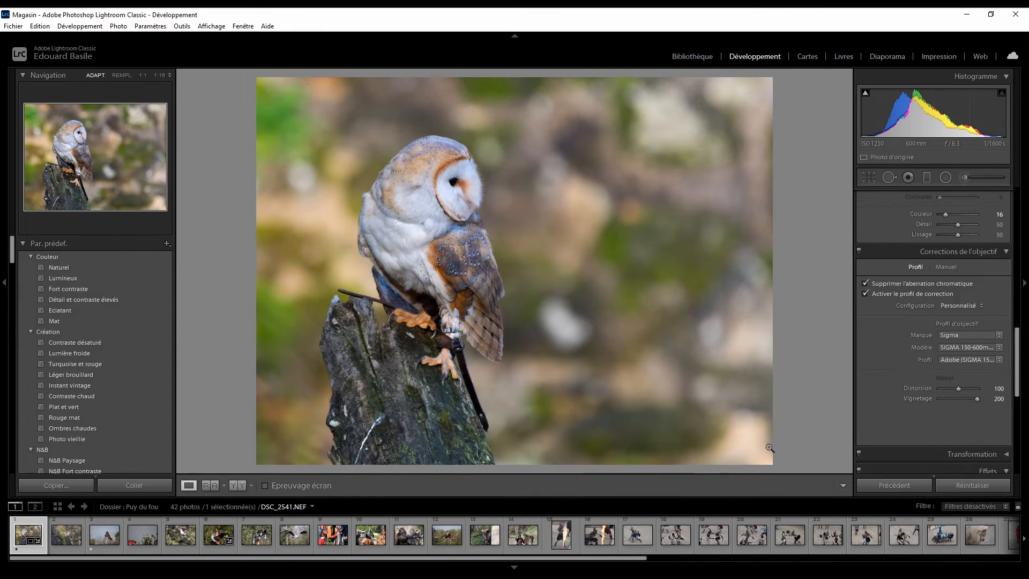
click(997, 399)
text(100)
key(Return)
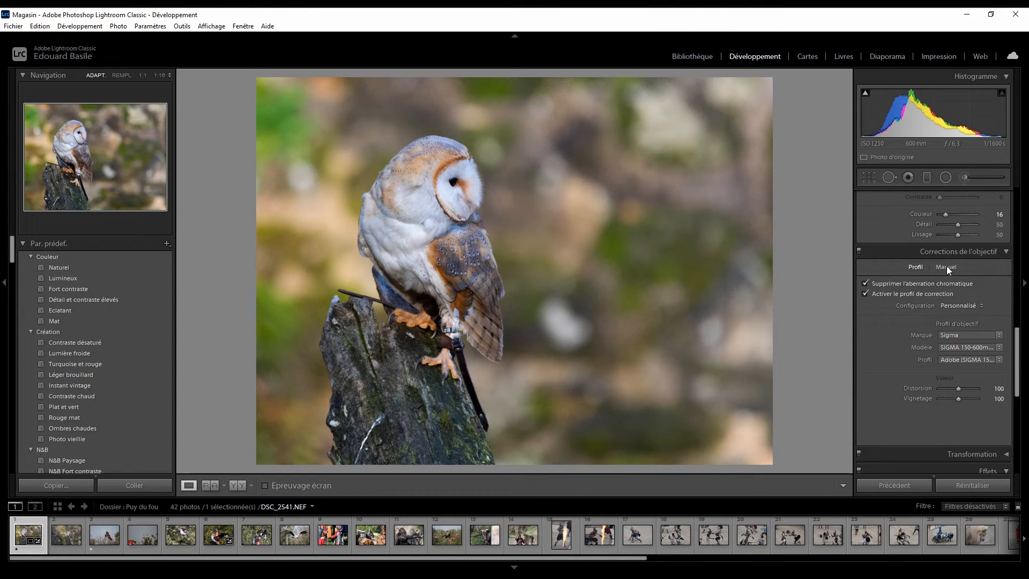
Show the manual lens corrections, try a distortion level of +69 and reset it to 0
click(947, 268)
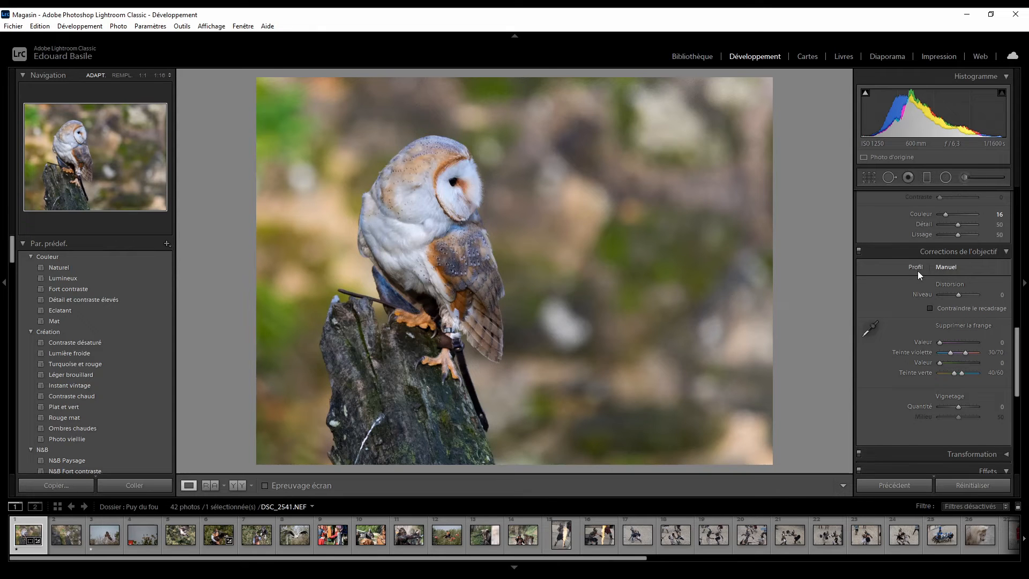
mouse_move(958, 294)
mouse_down()
mouse_move(938, 295)
mouse_move(985, 293)
mouse_move(974, 294)
mouse_up()
click(995, 294)
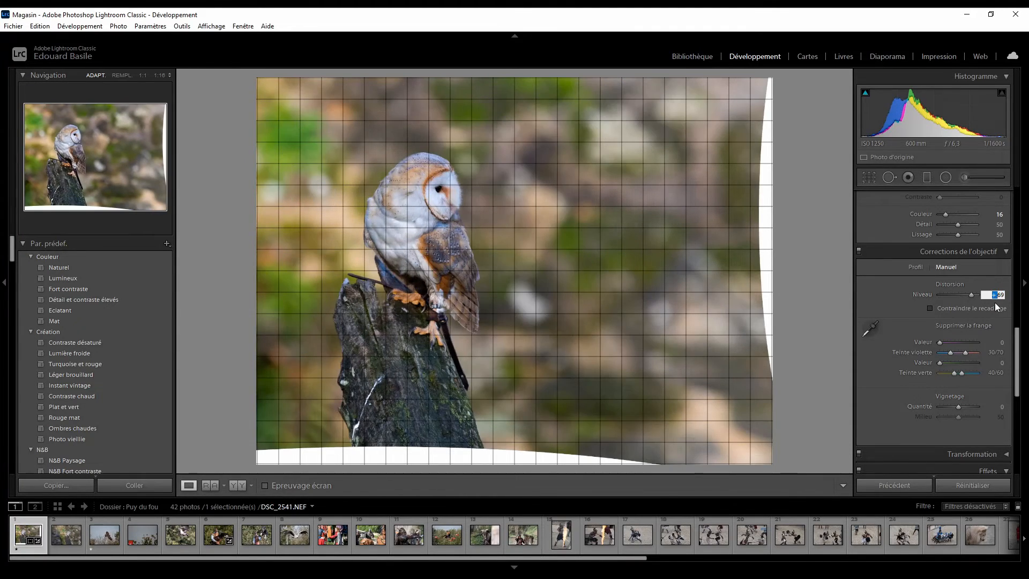
text(0)
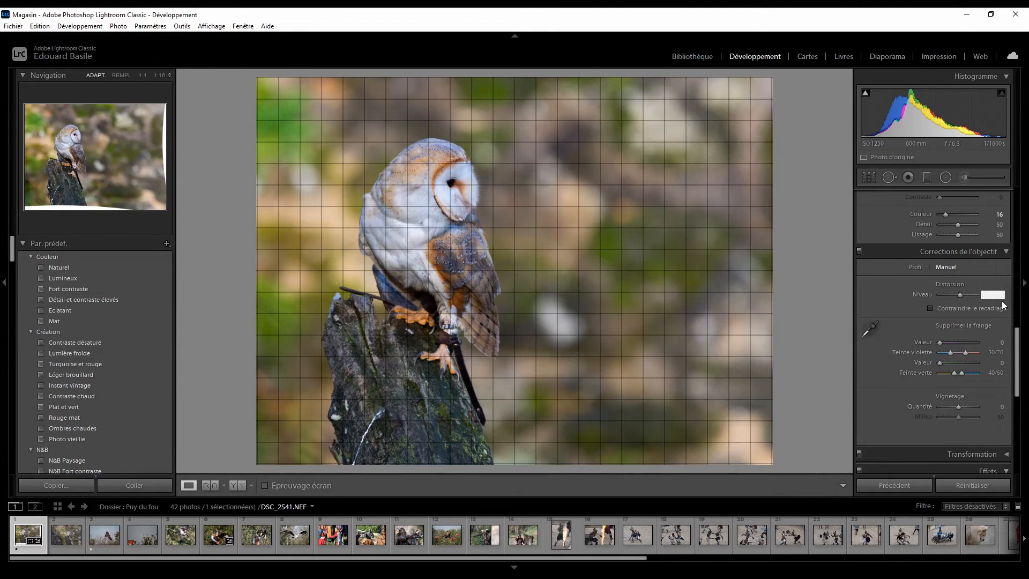
key(Return)
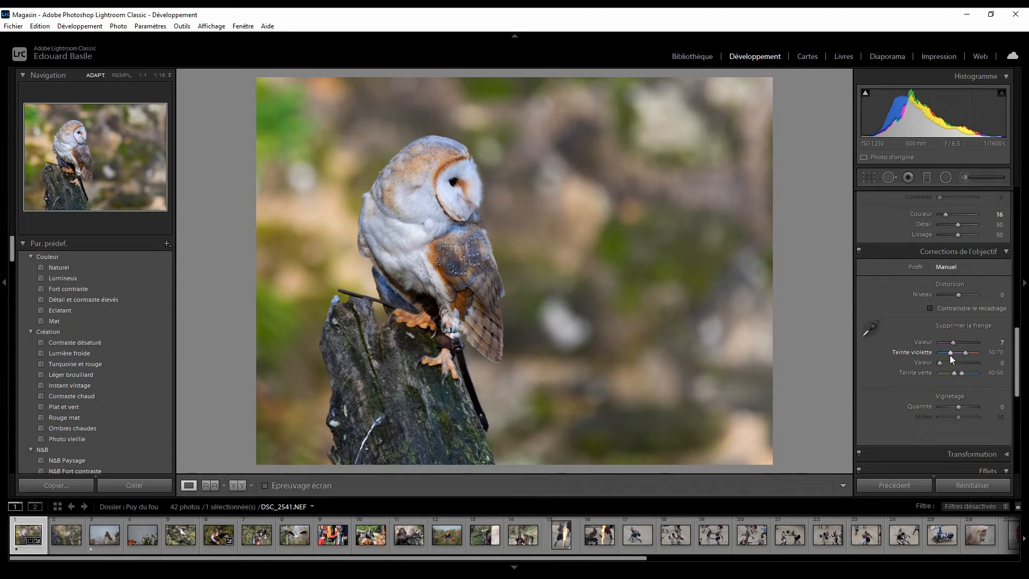
Set the purple defringe hue range to 9/93 and the amount to 7, comparing with amount 0 and checking the owl's head at 1:1
drag(950, 352, 944, 353)
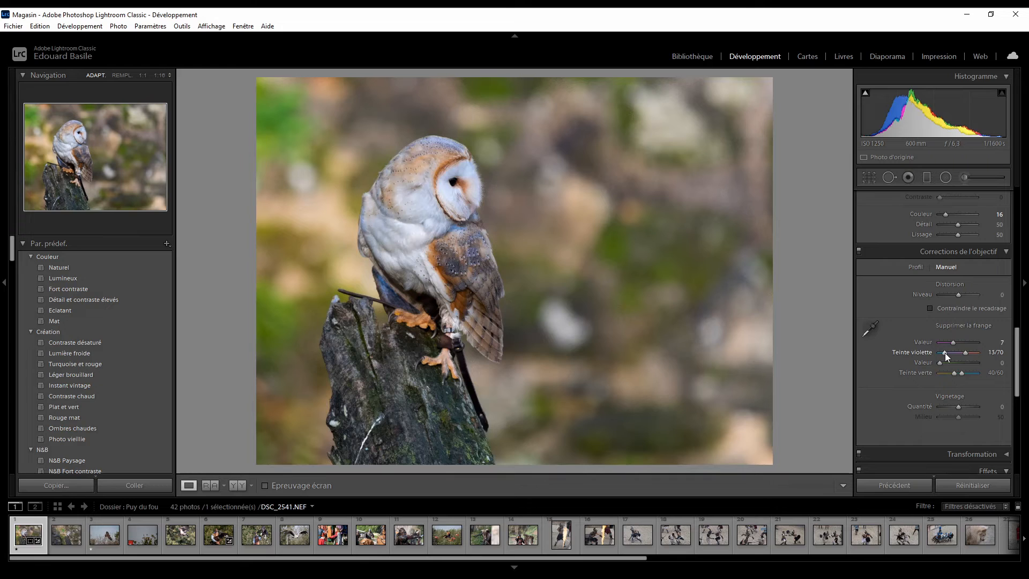
click(974, 352)
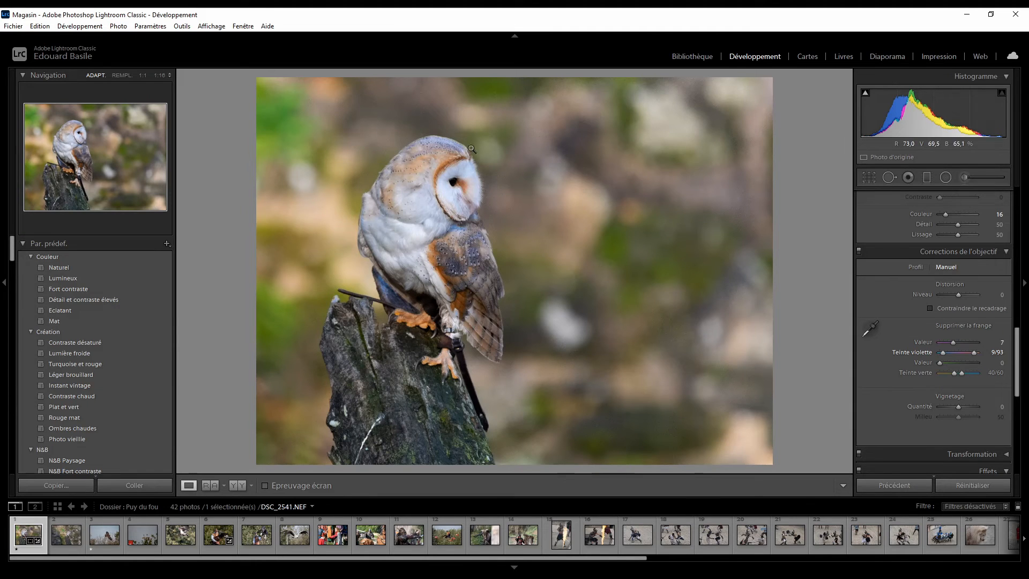
click(992, 341)
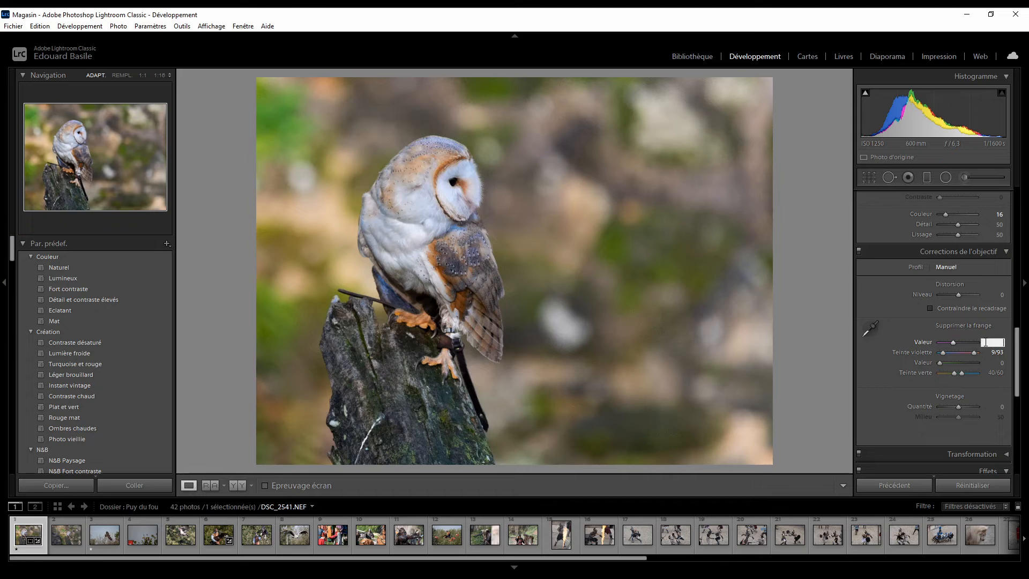
text(0)
key(Return)
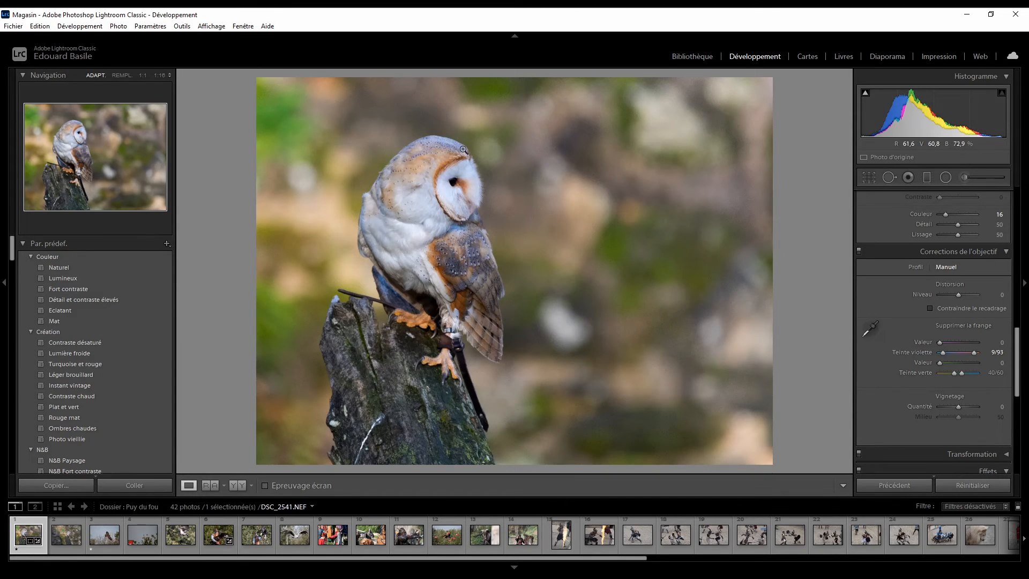
click(991, 341)
text(7)
key(Return)
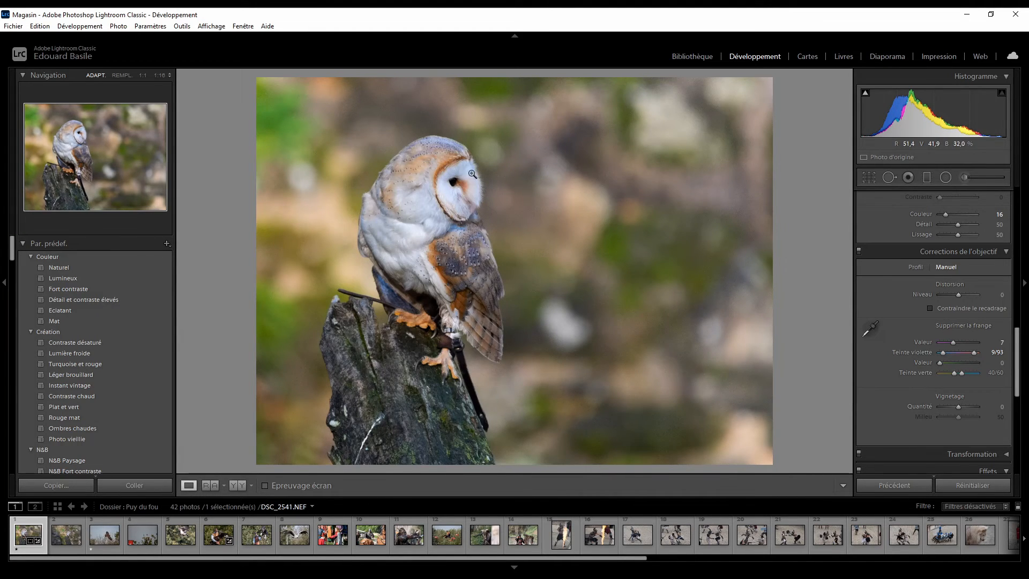
click(430, 137)
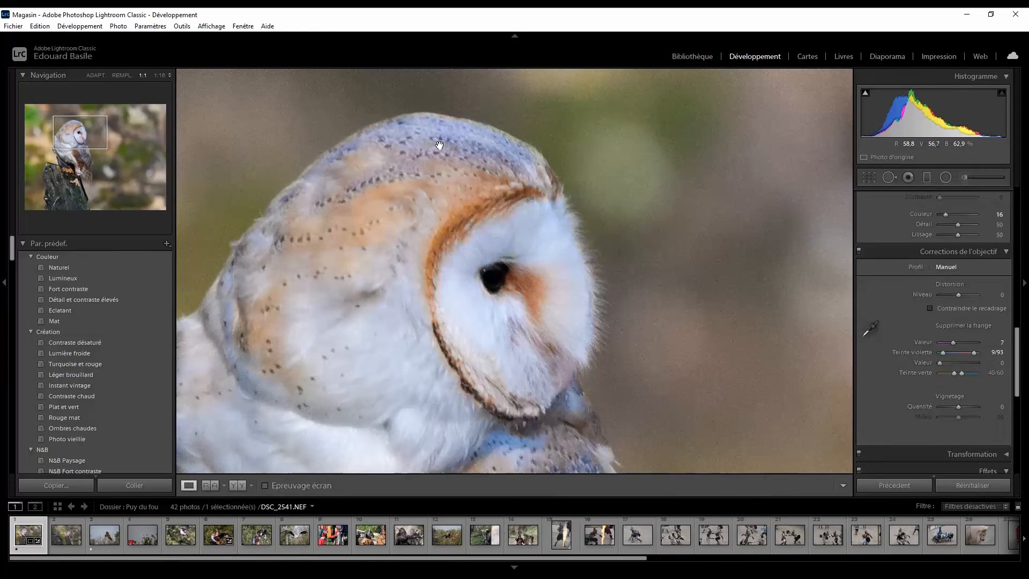
click(439, 145)
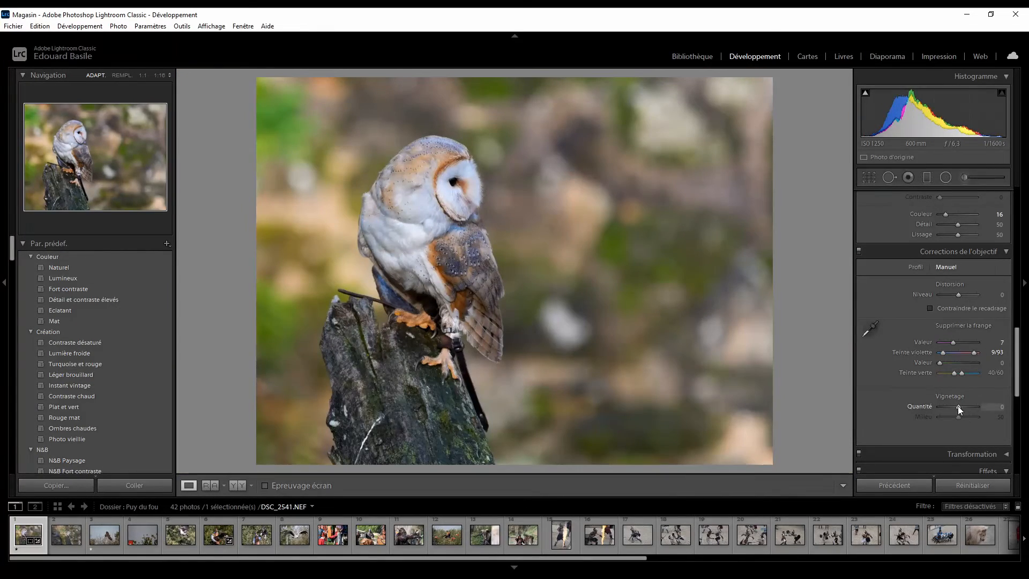
Show the transformation settings, try the vertical perspective at -97 and about +76, and reset it to 0
click(914, 267)
scroll(895, 310, down, 3)
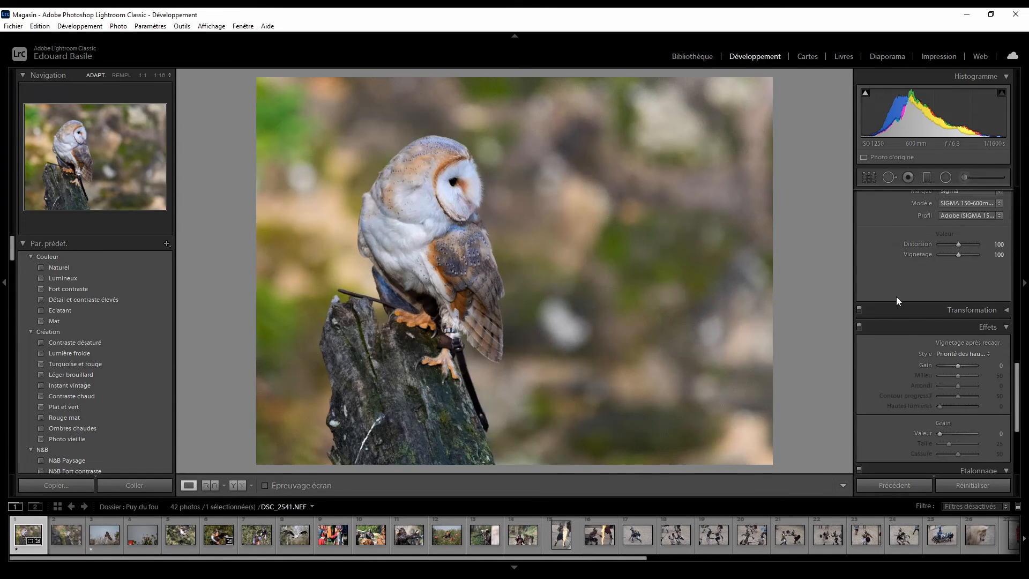
click(972, 310)
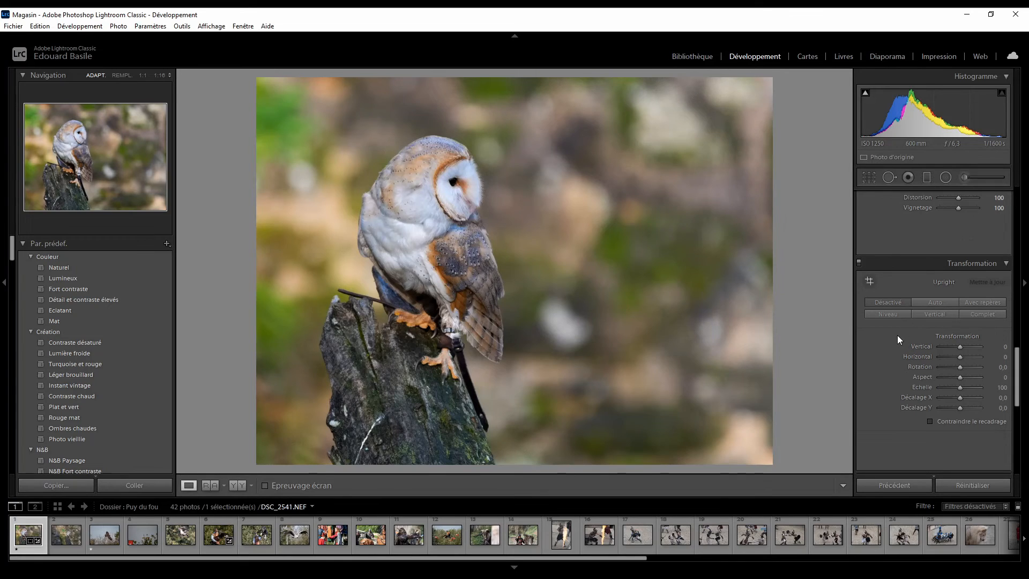
click(960, 347)
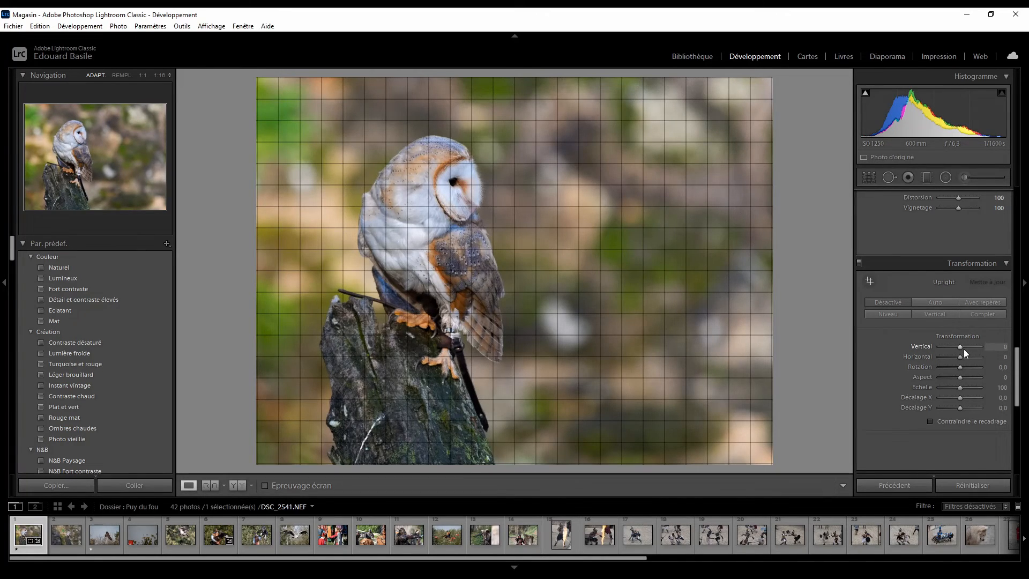
click(939, 349)
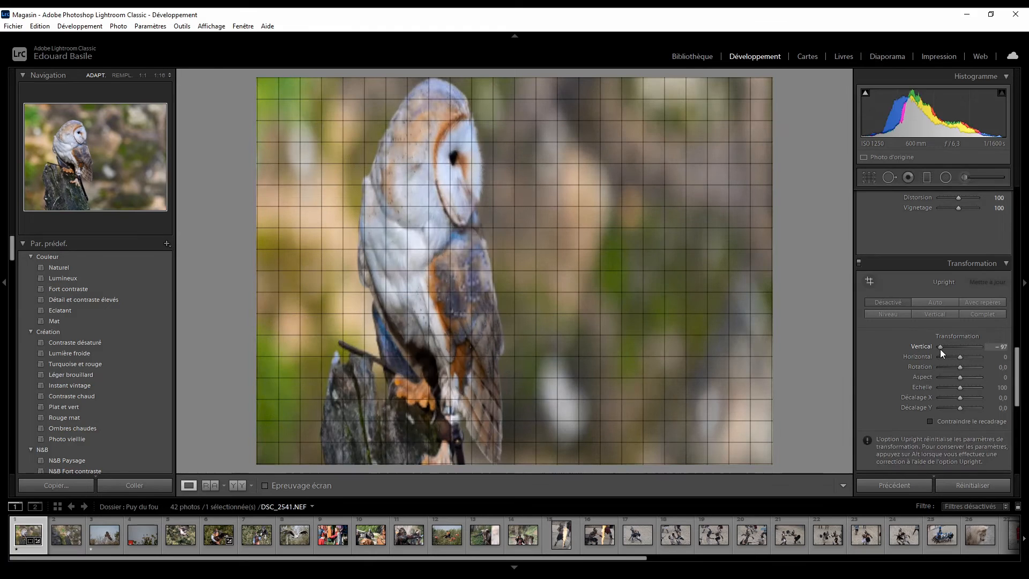
double_click(943, 348)
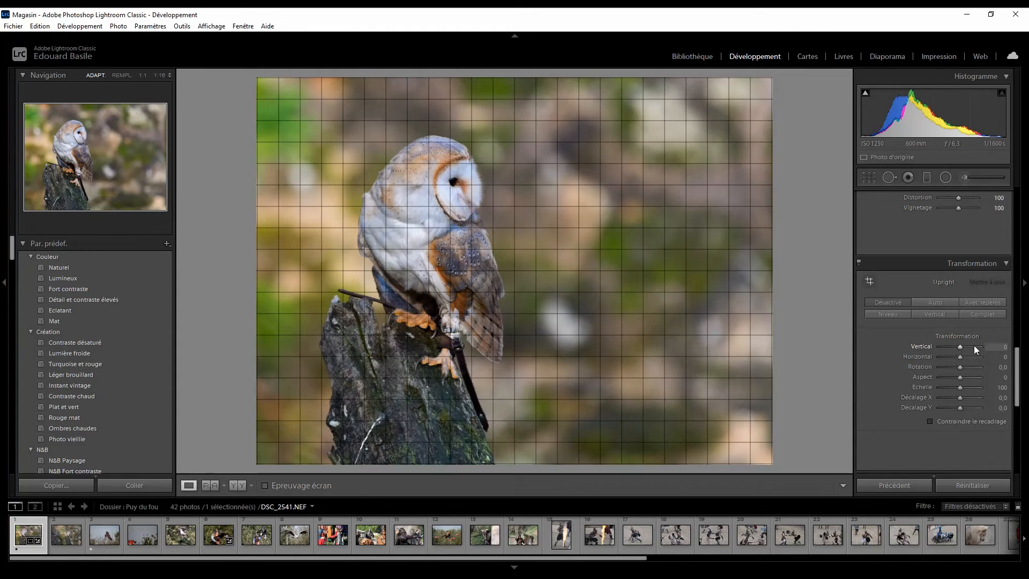
drag(960, 348, 987, 344)
click(989, 346)
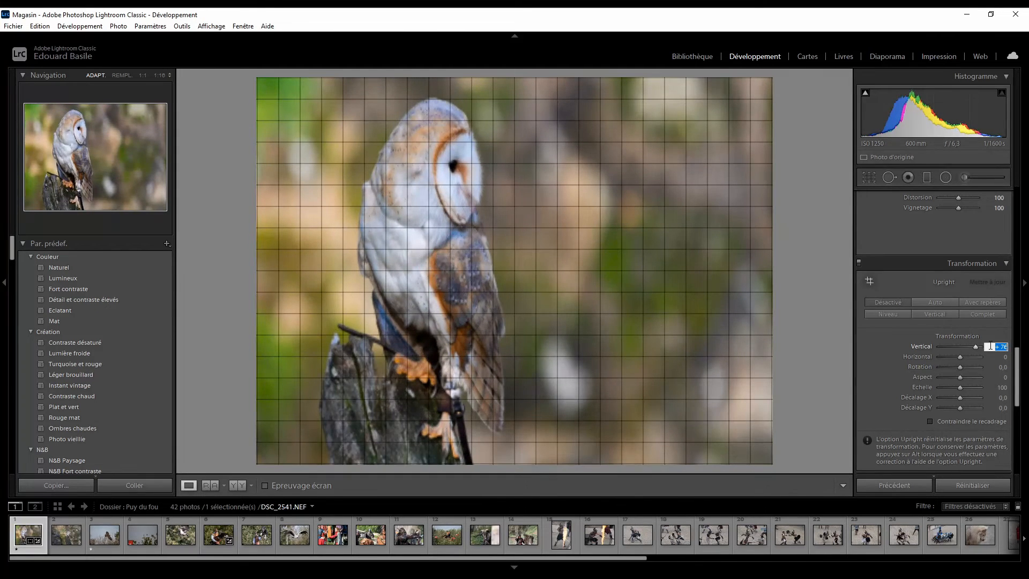
text(0)
key(Return)
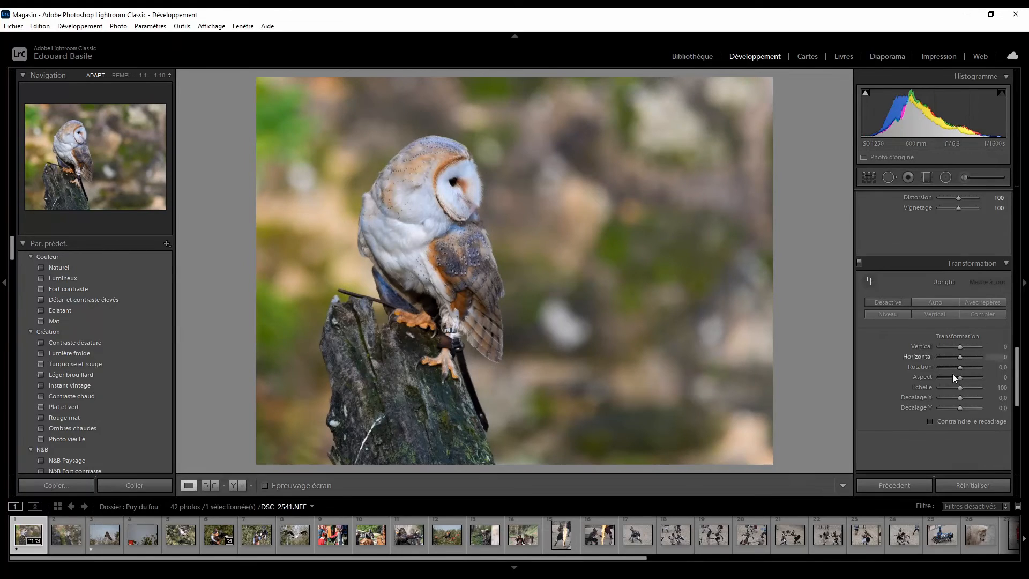
Try a horizontal image shift (X offset) of -60.5 and reset it to 0
drag(959, 397, 946, 385)
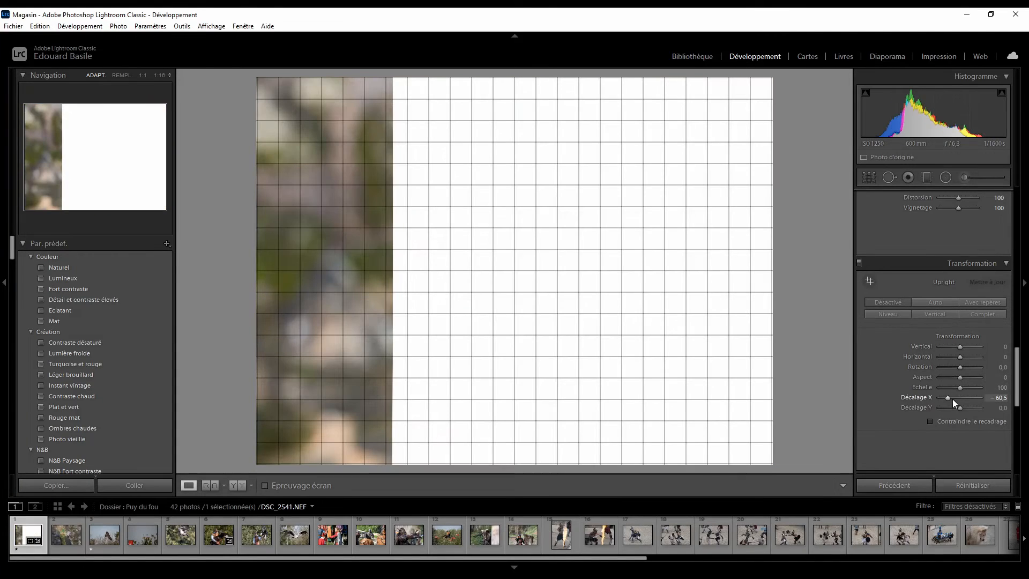
click(1000, 397)
text(0)
key(Return)
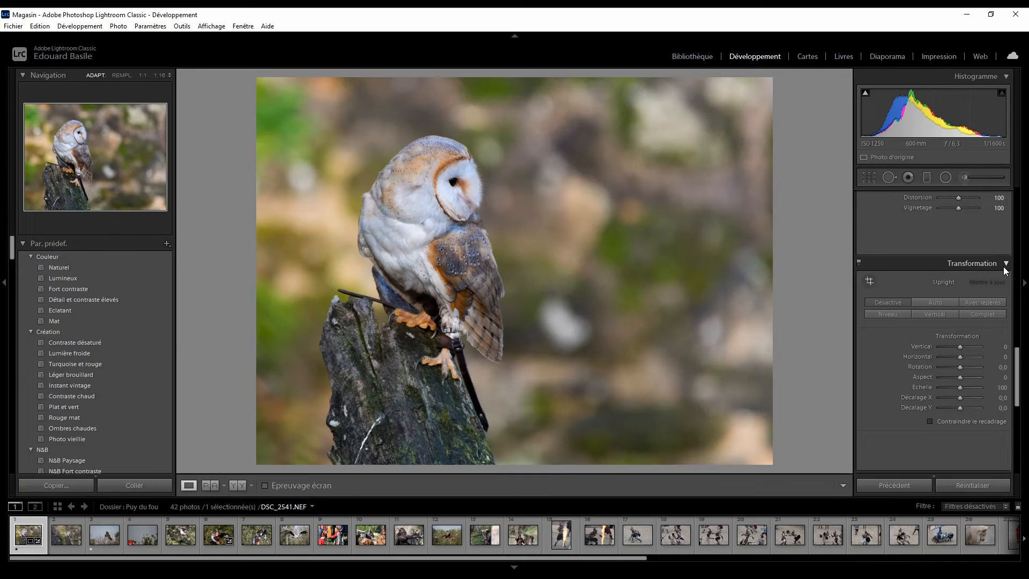
Try the vertical perspective at +29 and +5, reset it to 0 and collapse the transformation settings
click(960, 345)
drag(963, 345, 969, 343)
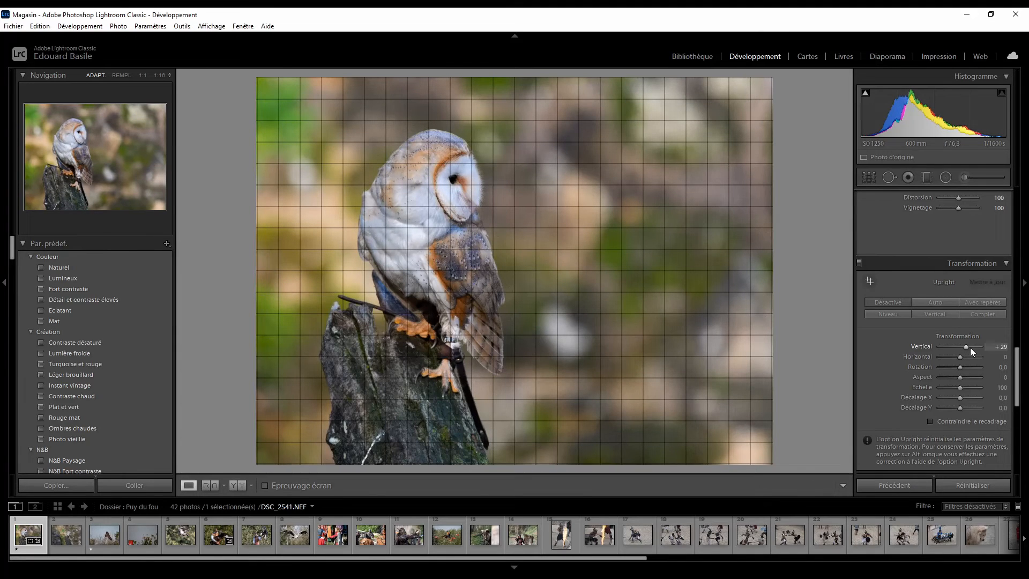
click(993, 346)
text(5)
key(Return)
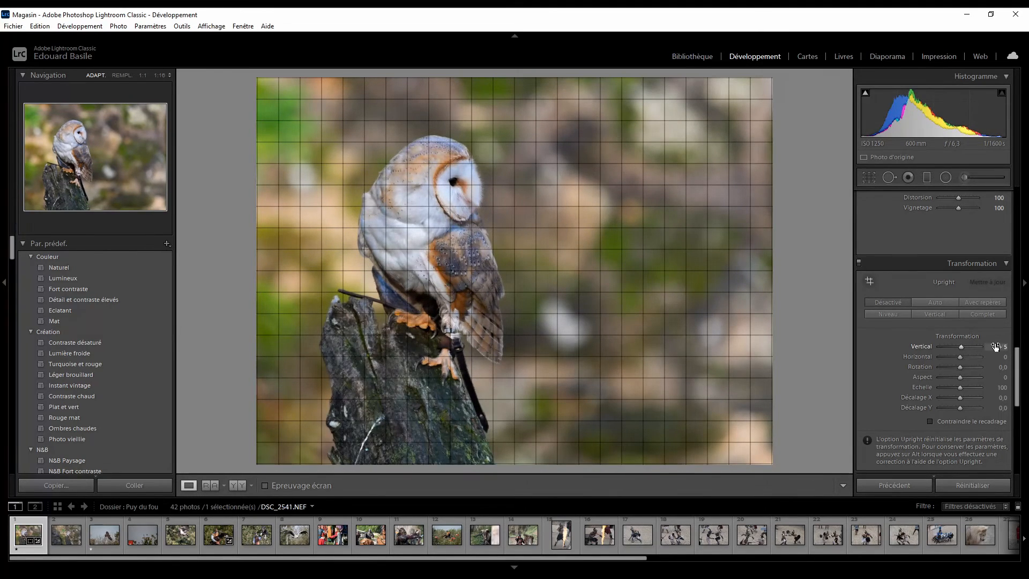
click(1004, 347)
text(0)
key(Return)
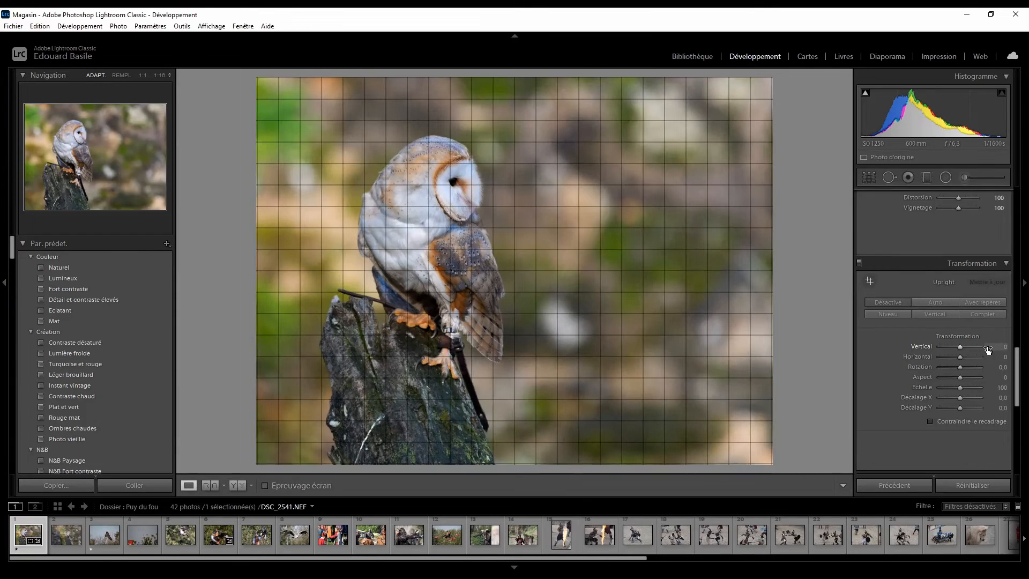
click(1001, 264)
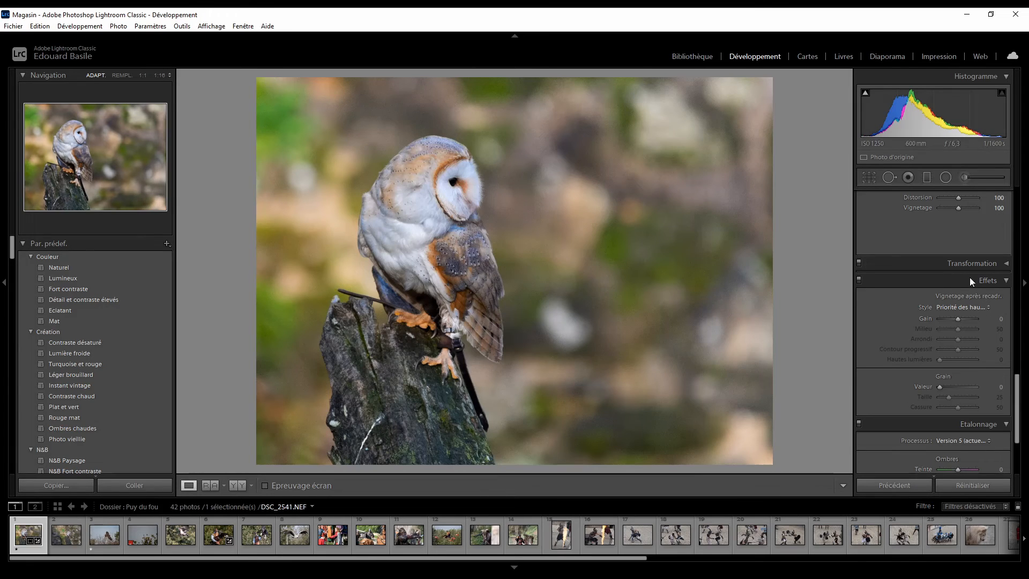
Show the crop frame over the owl photo and close it, keeping the existing crop
scroll(930, 336, up, 2)
scroll(905, 342, up, 2)
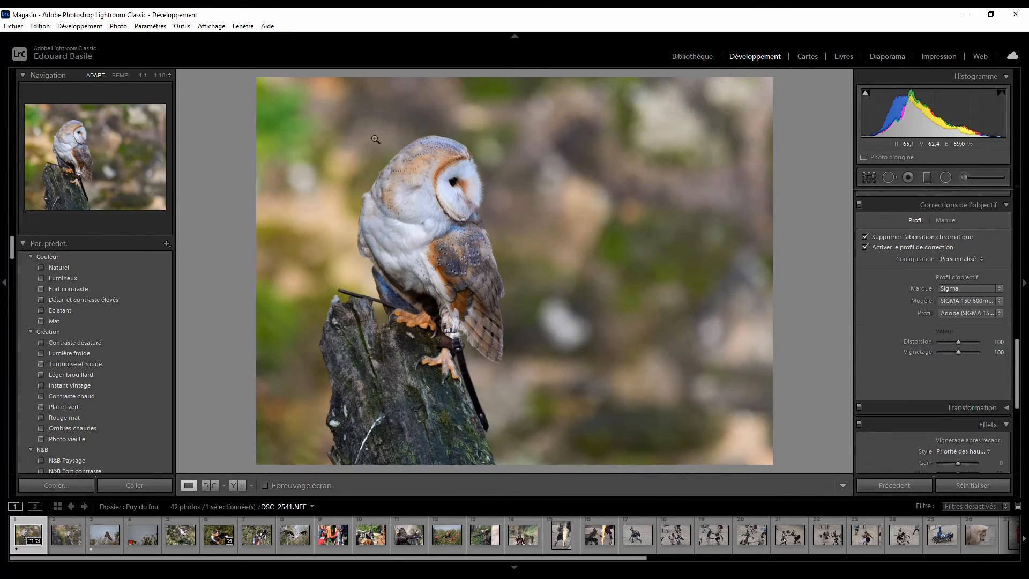
click(868, 176)
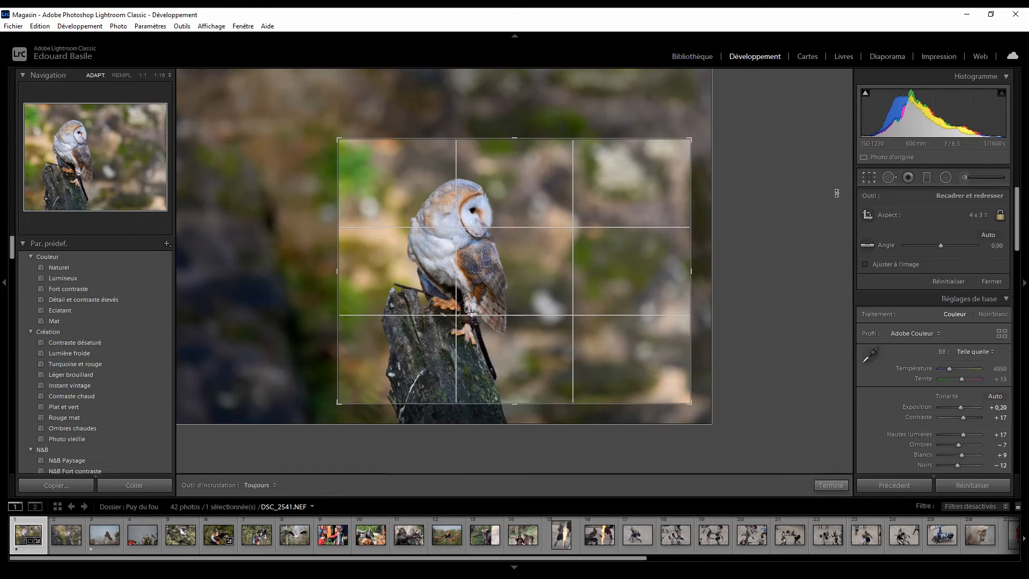
click(871, 177)
scroll(932, 338, down, 3)
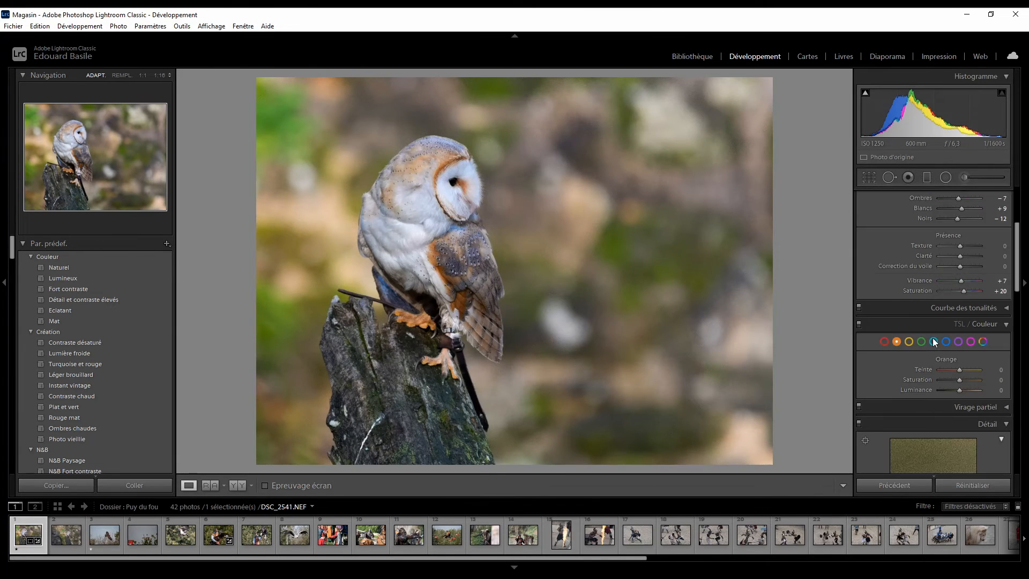
scroll(932, 338, down, 10)
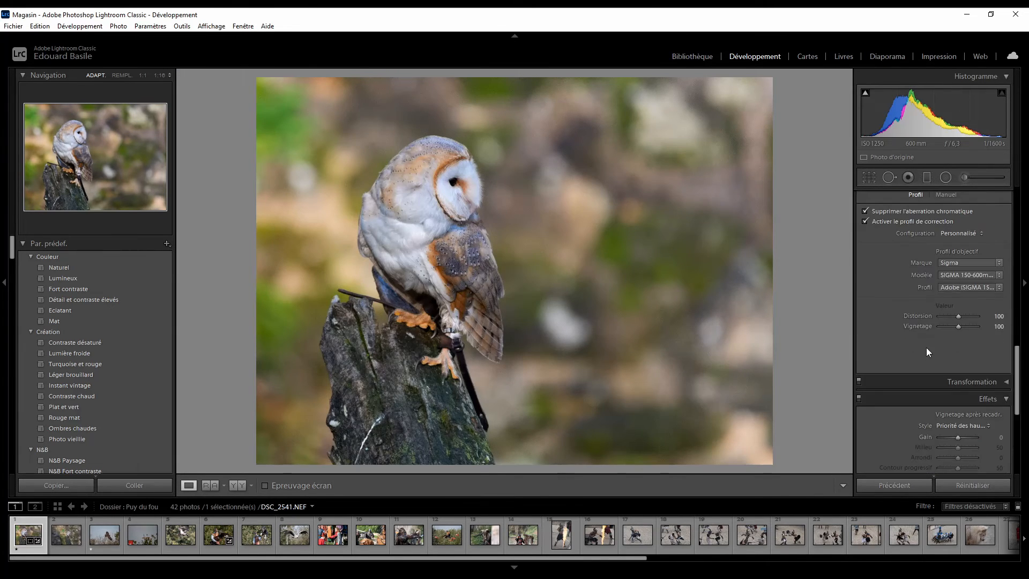
scroll(927, 349, down, 2)
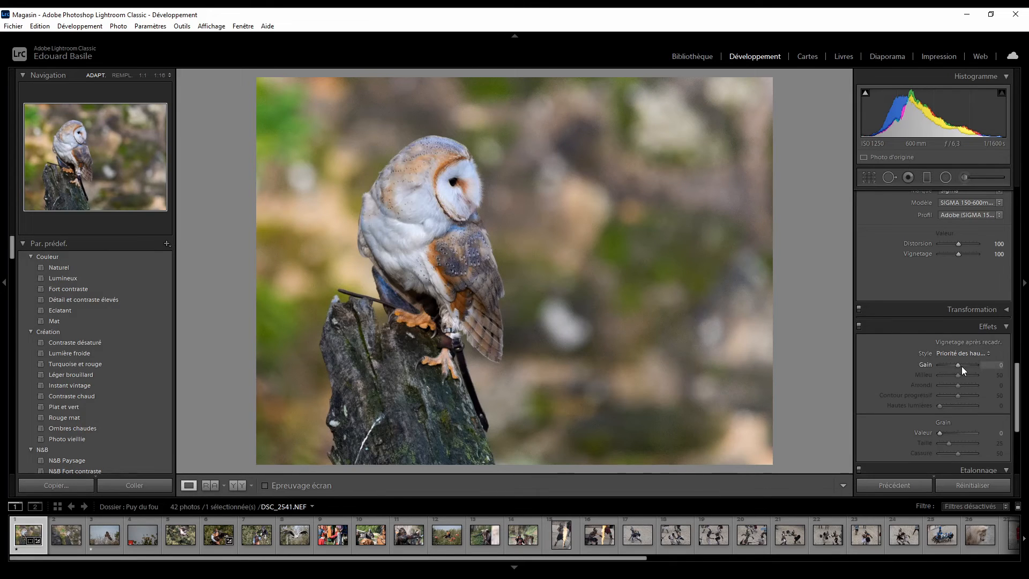
Try a post-crop vignette amount of -50 and +100 and reset it to 0
click(948, 367)
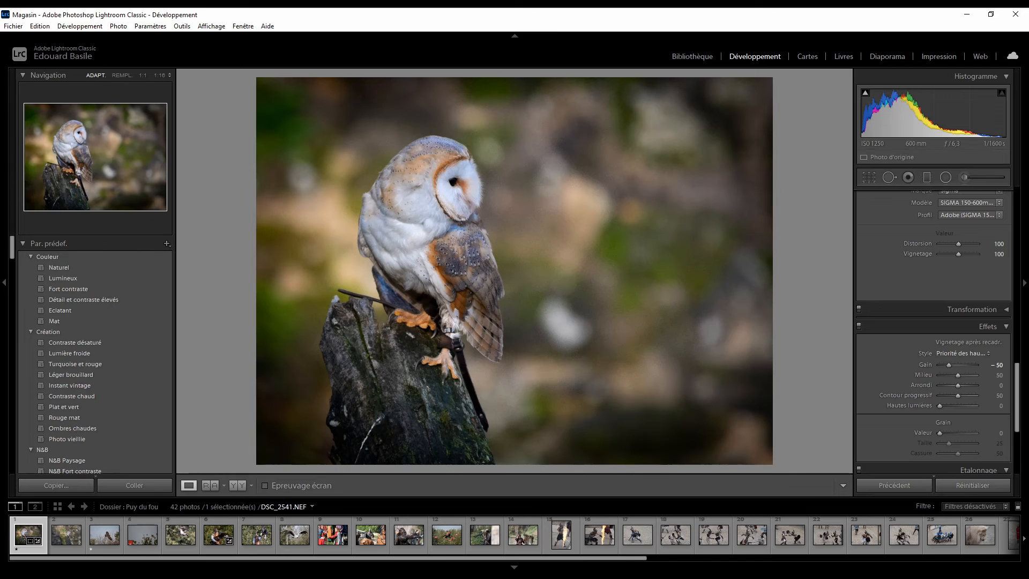
drag(950, 369, 981, 365)
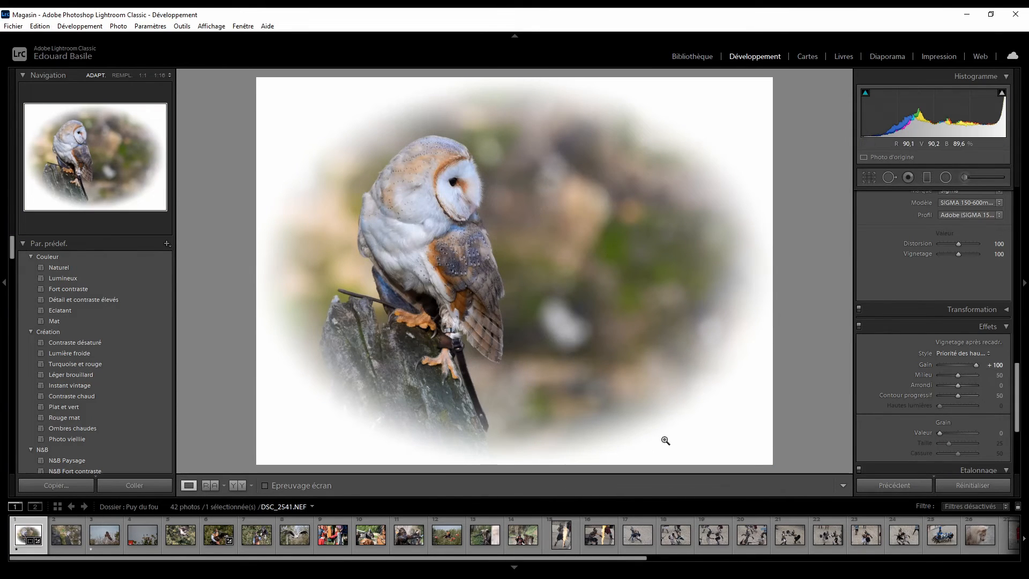
click(995, 365)
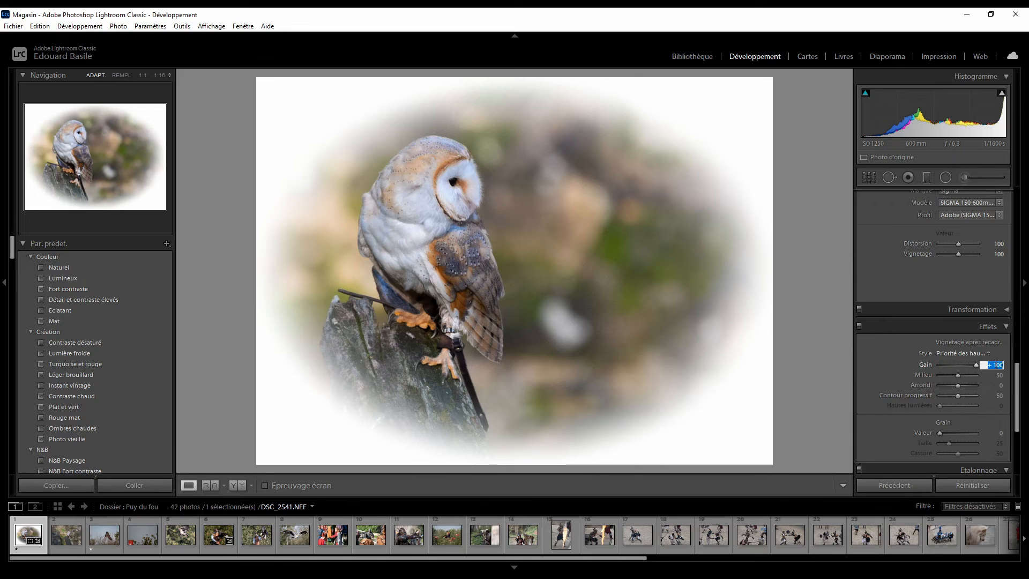
text(0)
key(Return)
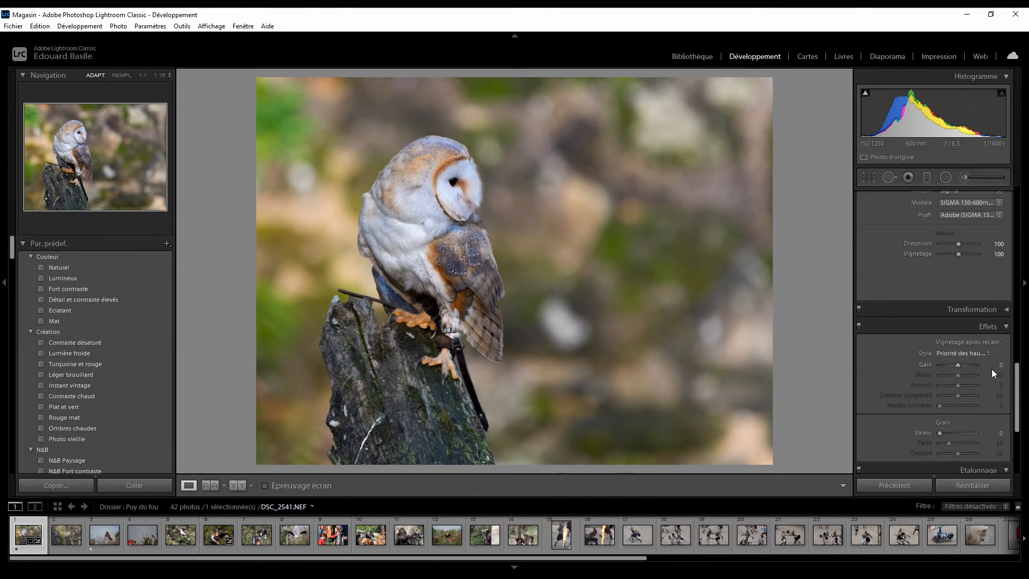
Set the post-crop vignette amount to -8, comparing the photo with amount 0
click(993, 369)
text(- 8)
key(Return)
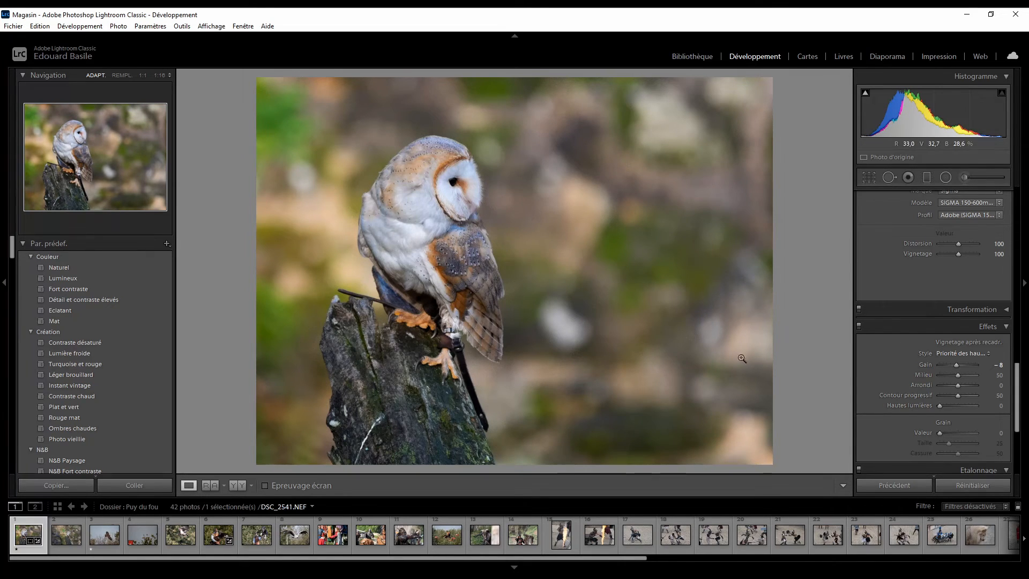
click(996, 363)
text(0)
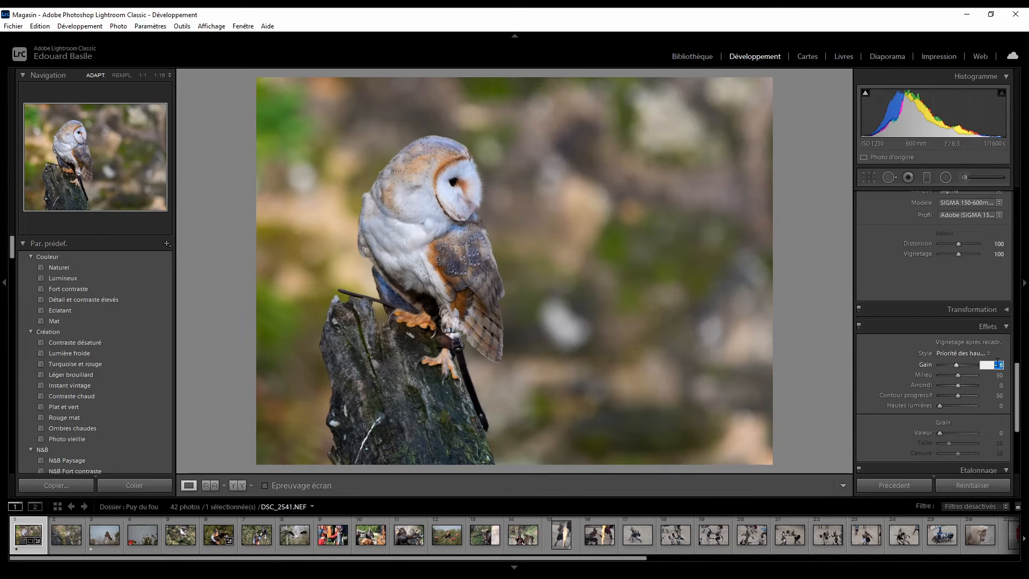
key(Return)
click(999, 366)
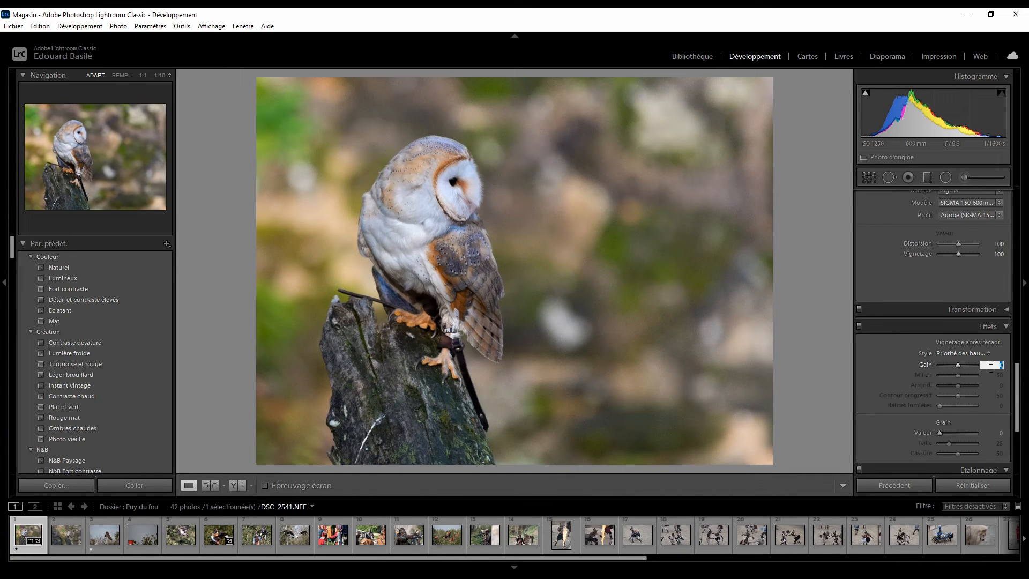
text(-8)
key(Return)
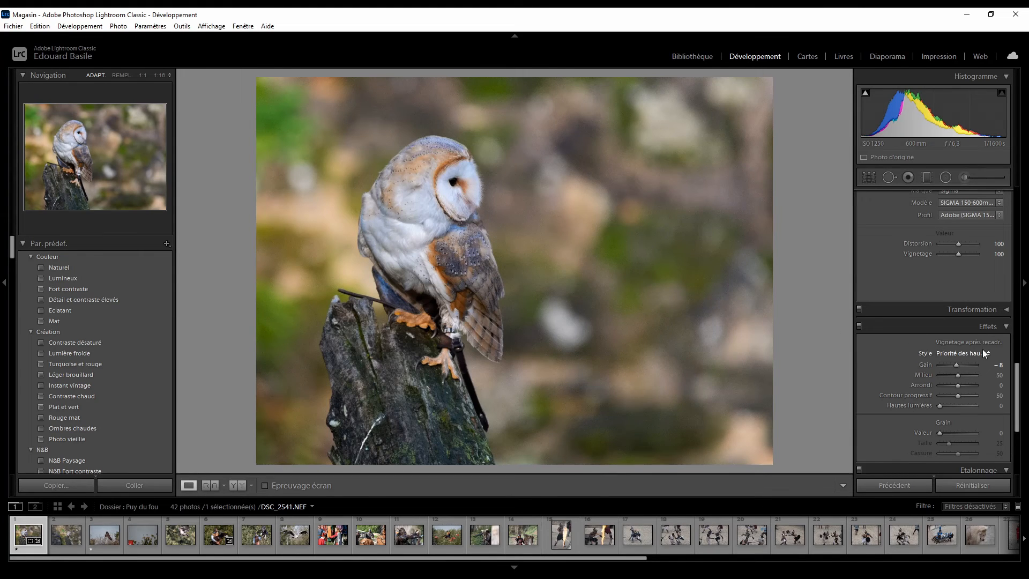
Try a strong post-crop vignette amount of -94 and set it back to -8
scroll(885, 355, down, 3)
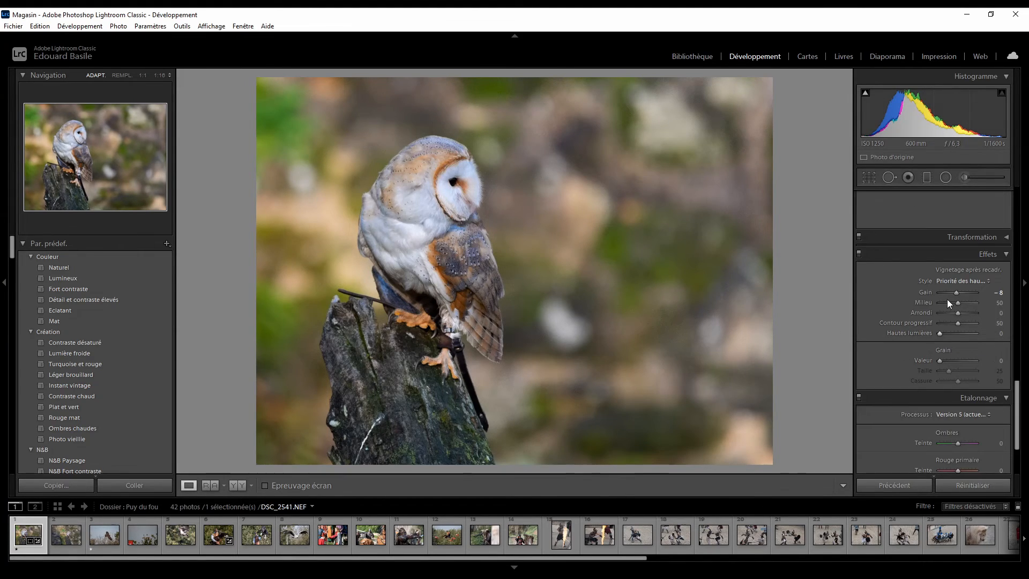
drag(947, 299, 941, 297)
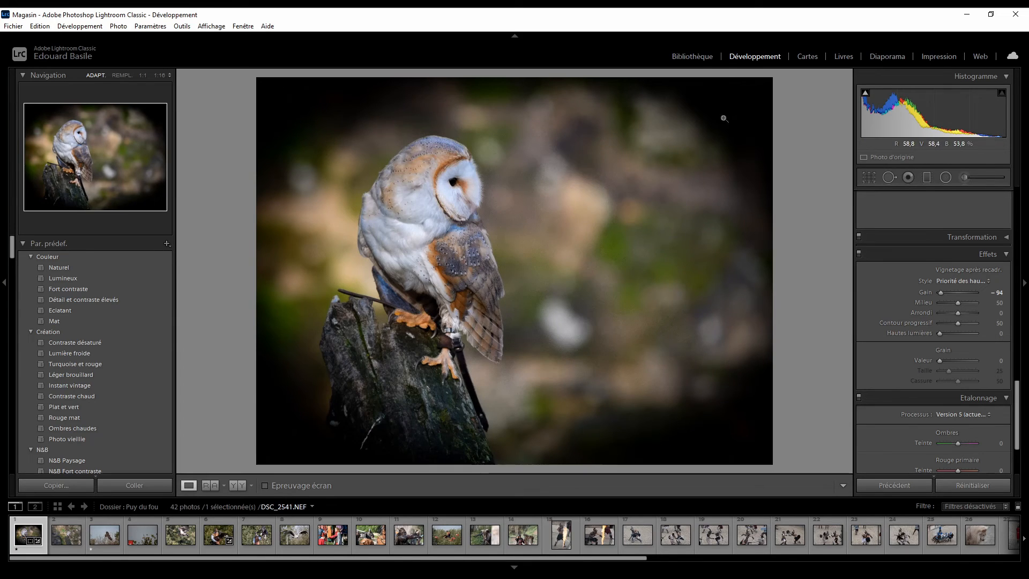
click(998, 294)
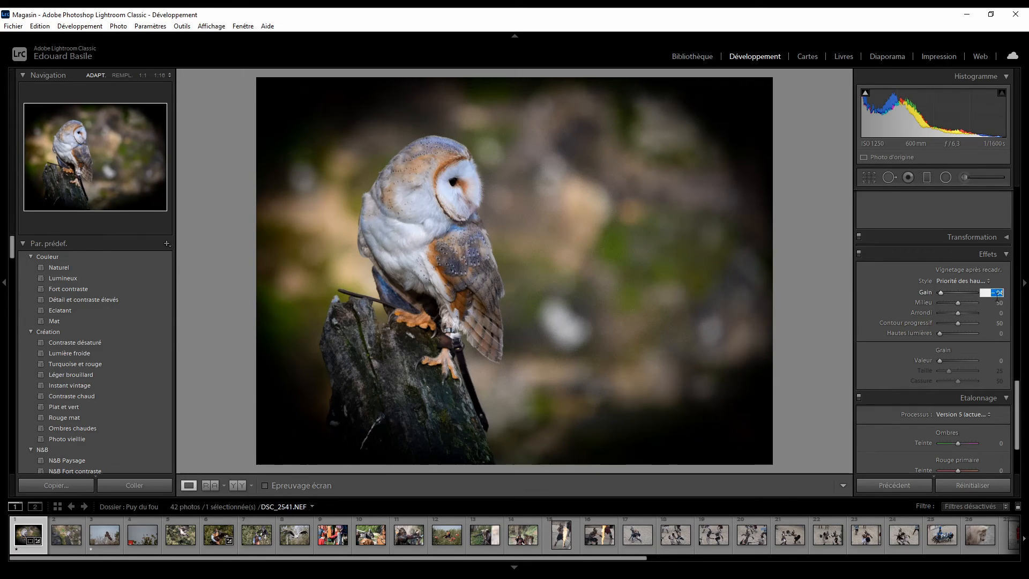
text(-8)
key(Return)
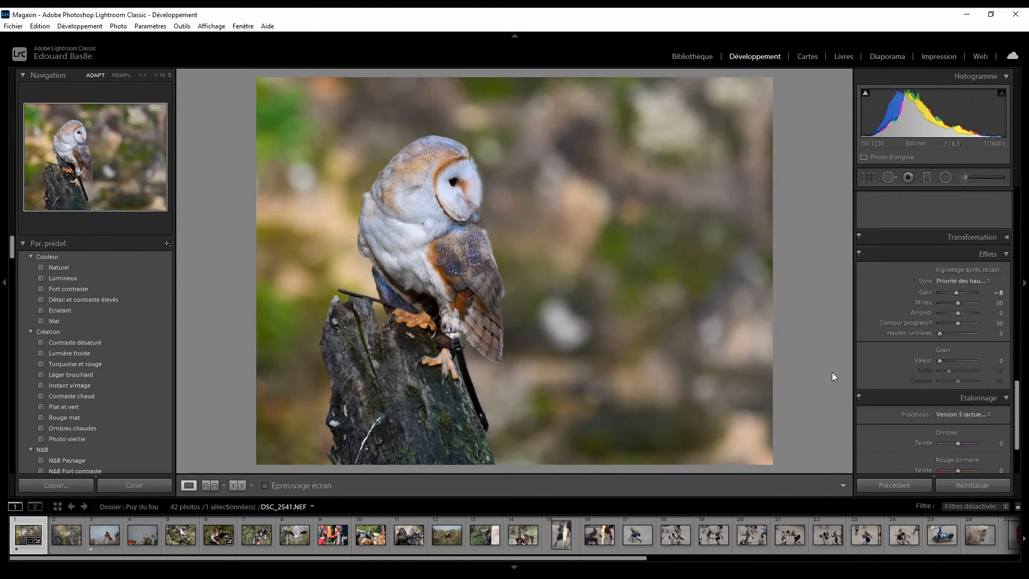
Try a grain amount of 100, check the owl's head at 1:1, and reset the grain to 0
scroll(906, 311, down, 2)
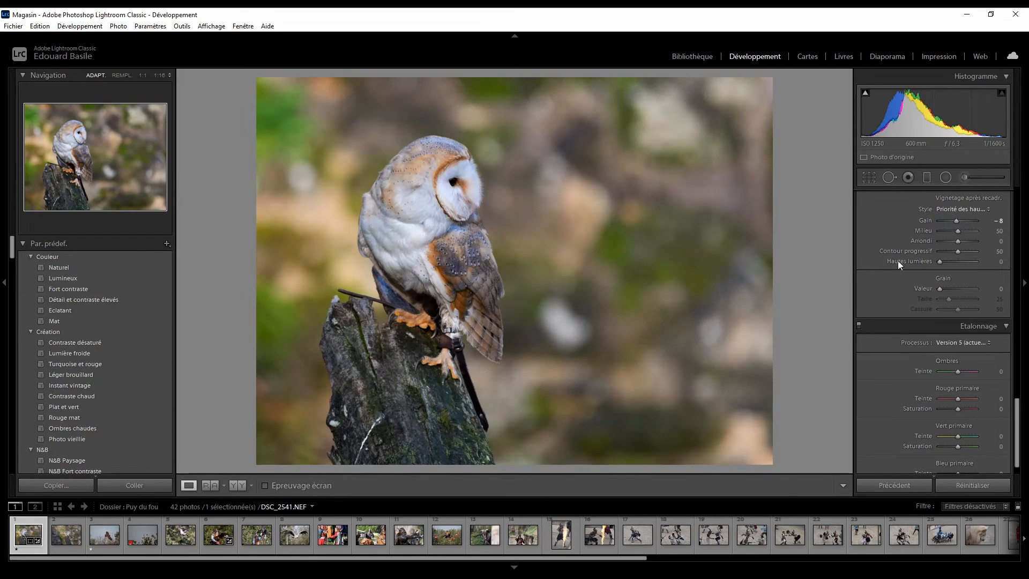
drag(940, 288, 968, 290)
click(494, 168)
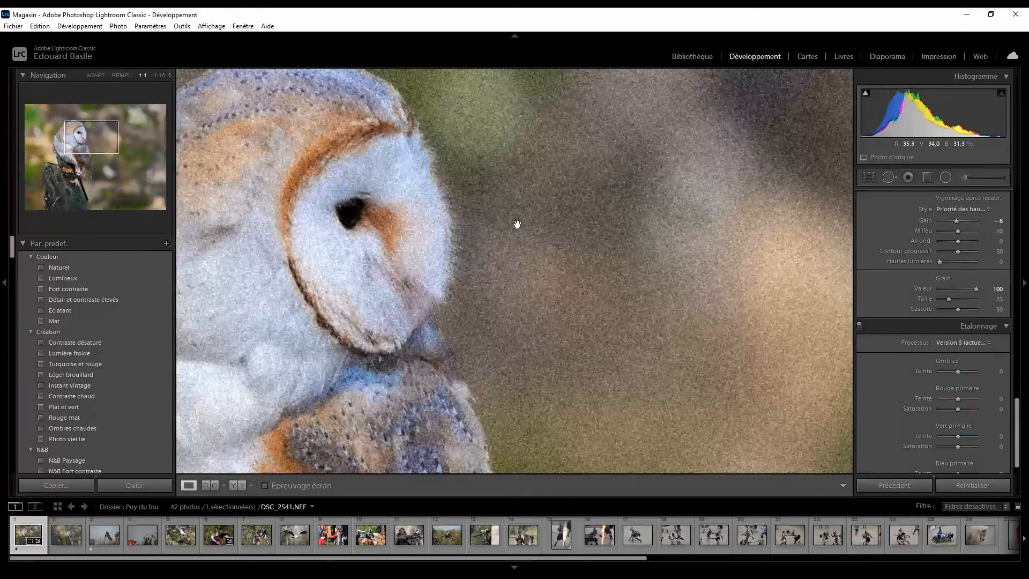
click(543, 284)
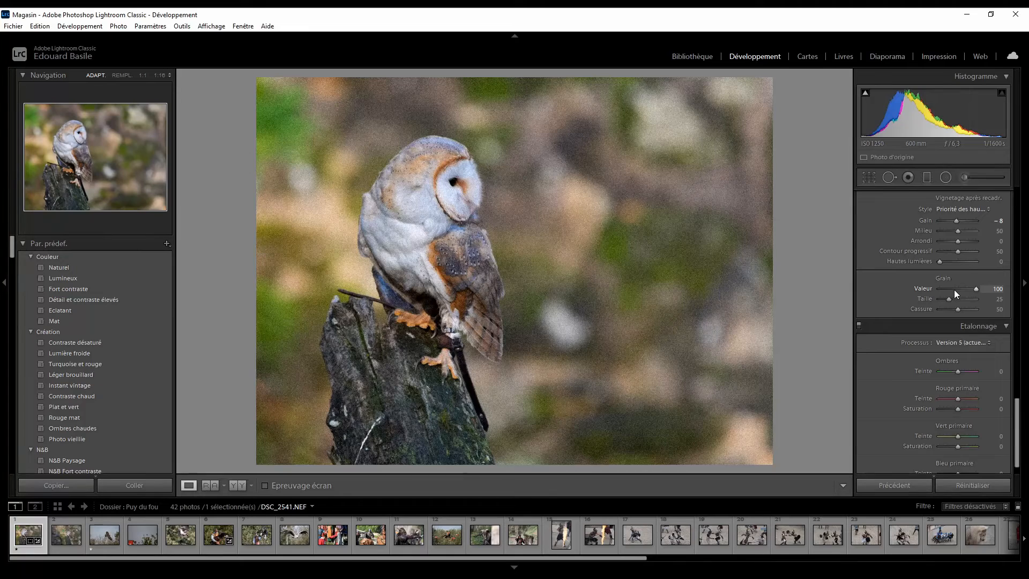
mouse_move(944, 290)
mouse_down()
mouse_move(966, 290)
mouse_move(954, 294)
mouse_up()
double_click(952, 289)
scroll(914, 297, down, 1)
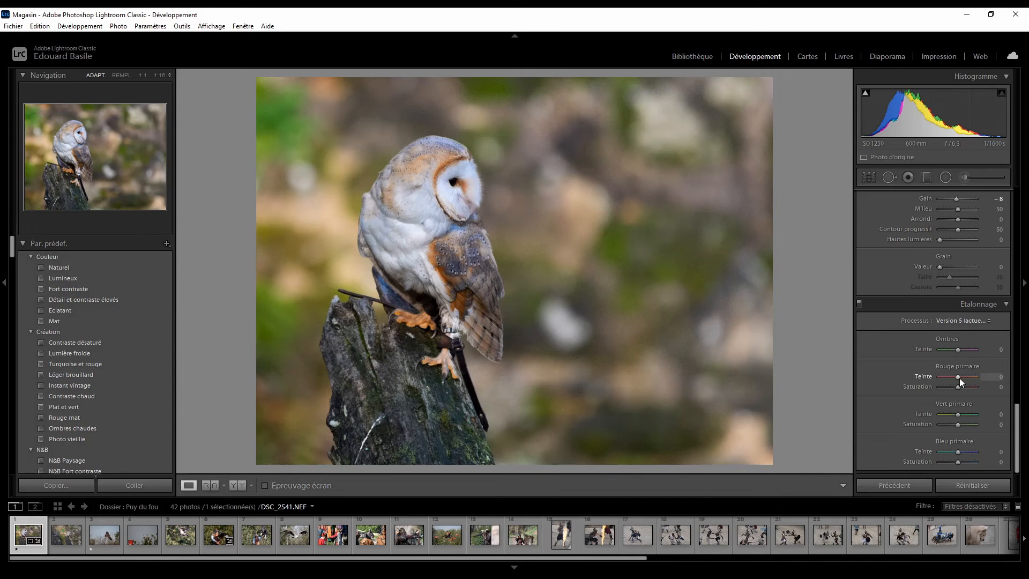
Try a red primary hue of -100 in the calibration settings and reset it to 0
scroll(905, 297, up, 5)
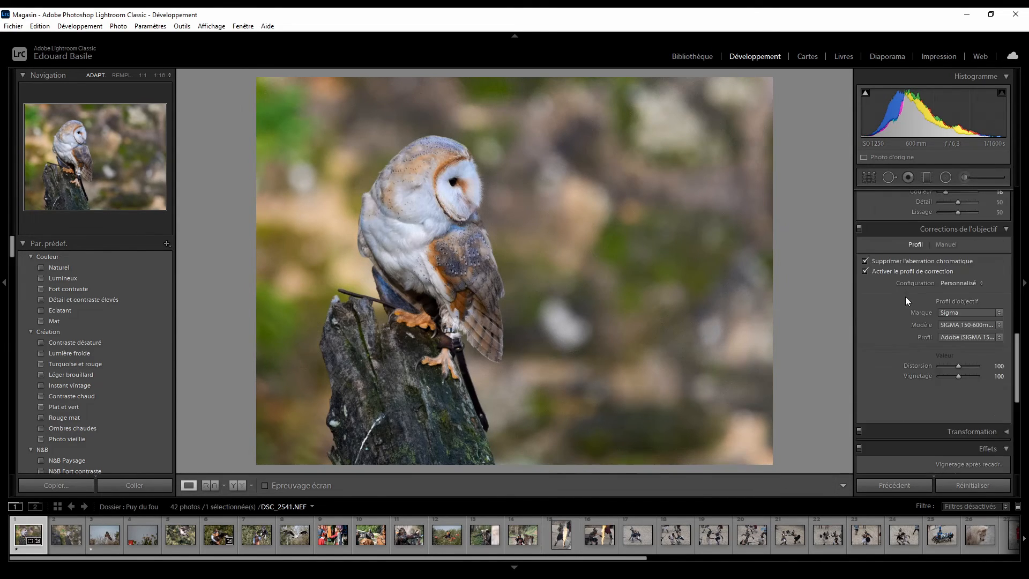
scroll(908, 302, up, 5)
scroll(925, 327, down, 10)
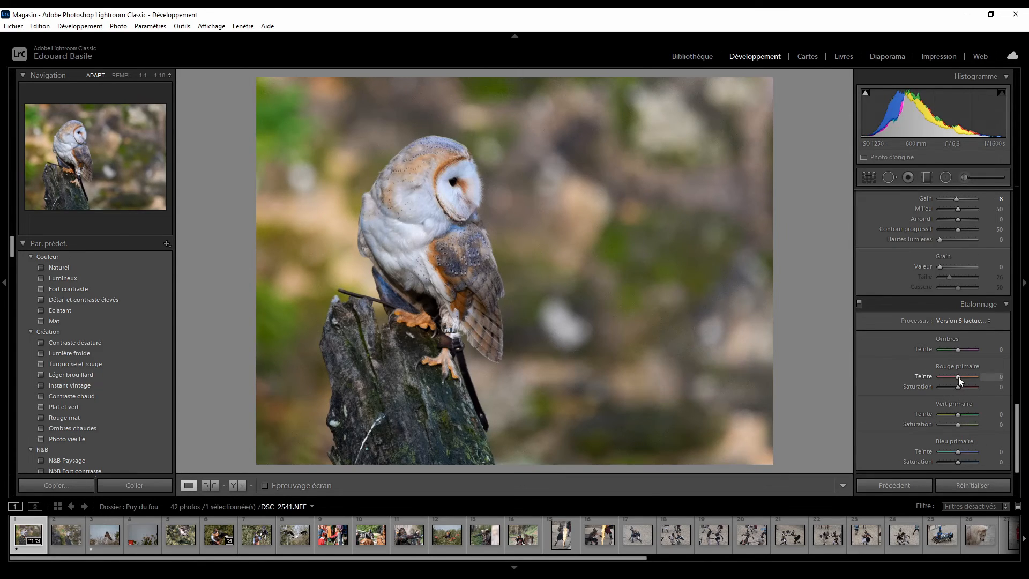
drag(958, 376, 918, 375)
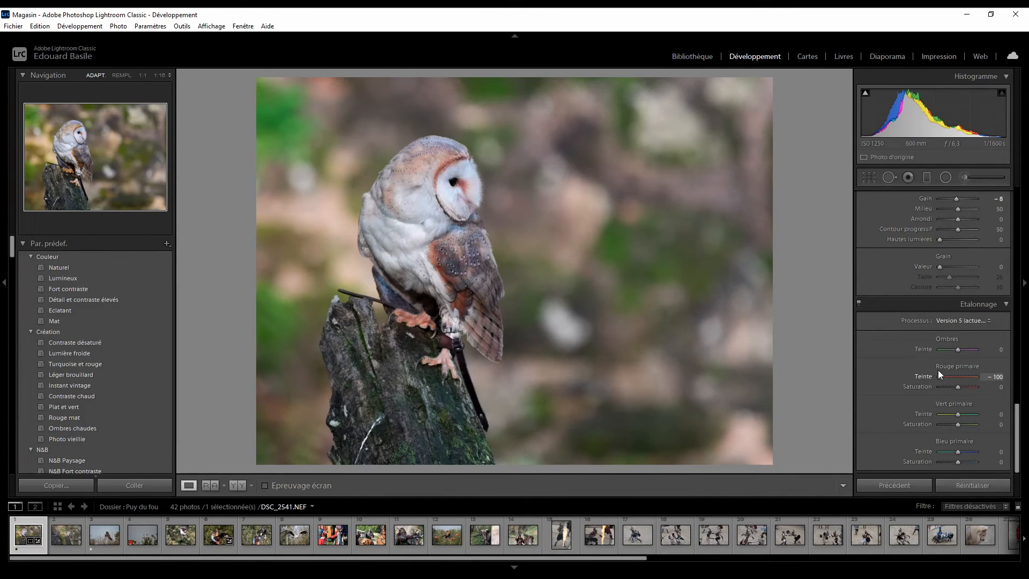
drag(932, 375, 957, 376)
double_click(946, 376)
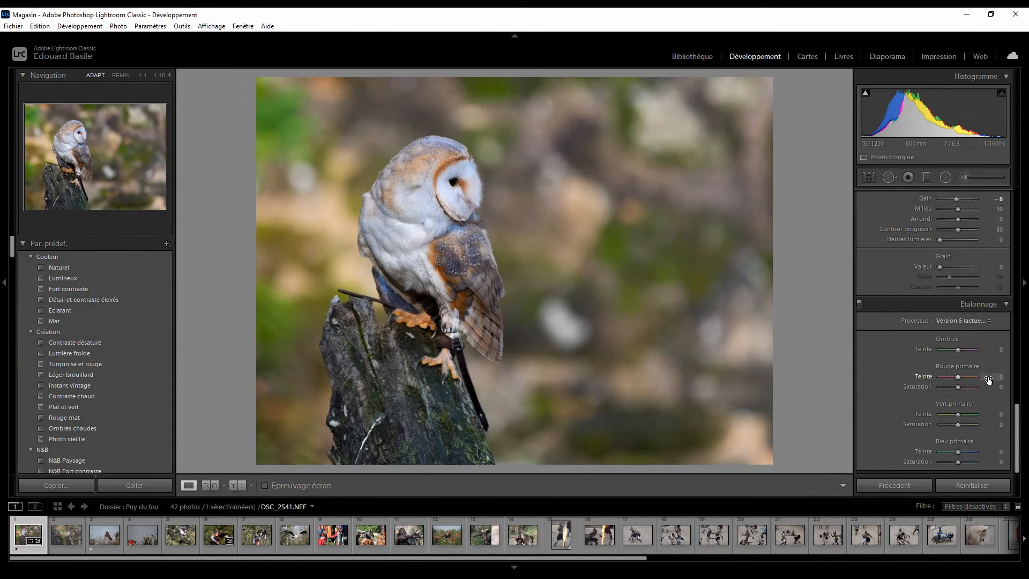
Try calibration hues of -53 for red, +44 for green and -44 for blue, comparing the photo before and after
drag(959, 378, 948, 381)
drag(959, 413, 966, 411)
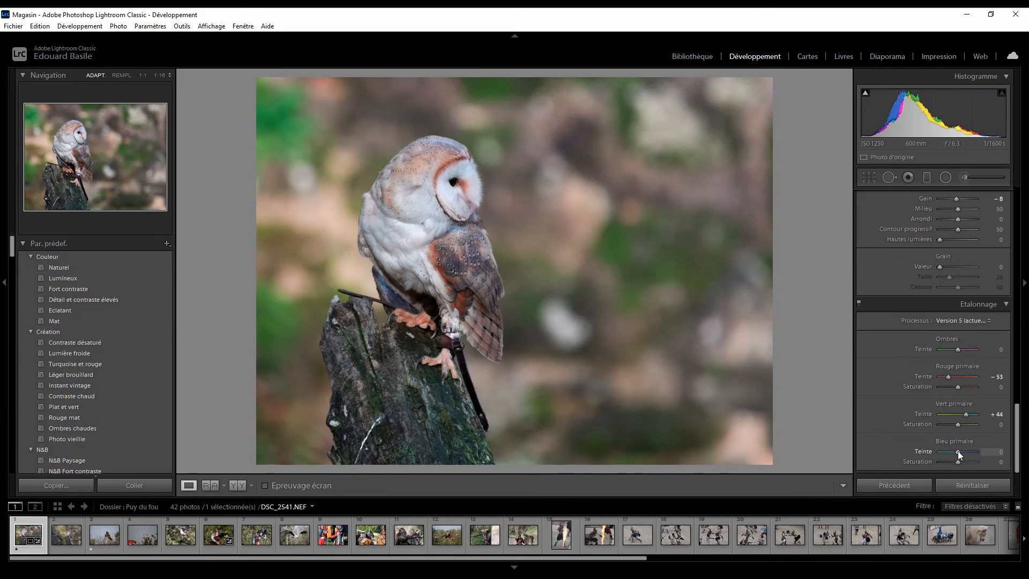
drag(957, 451, 950, 449)
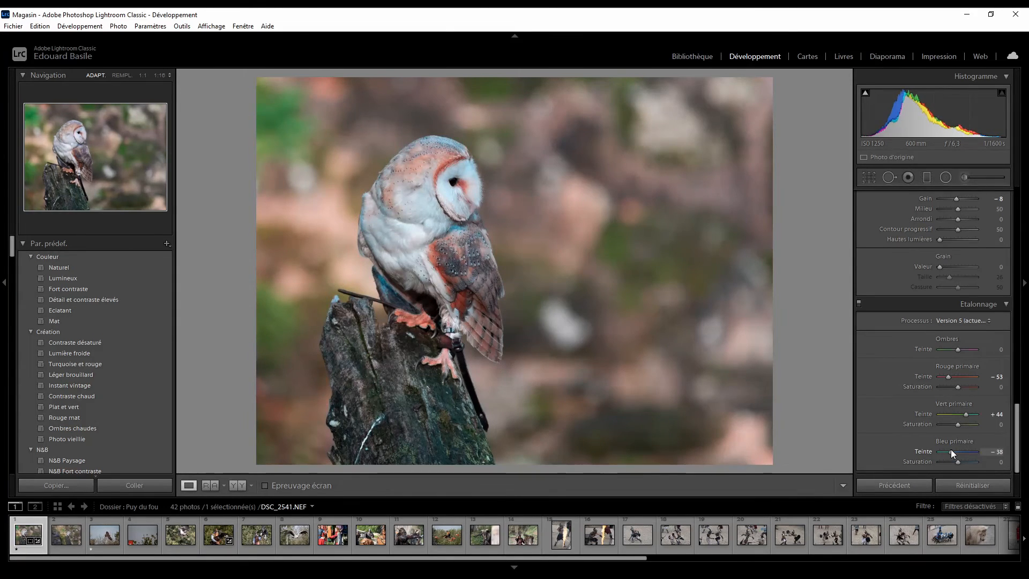
click(236, 485)
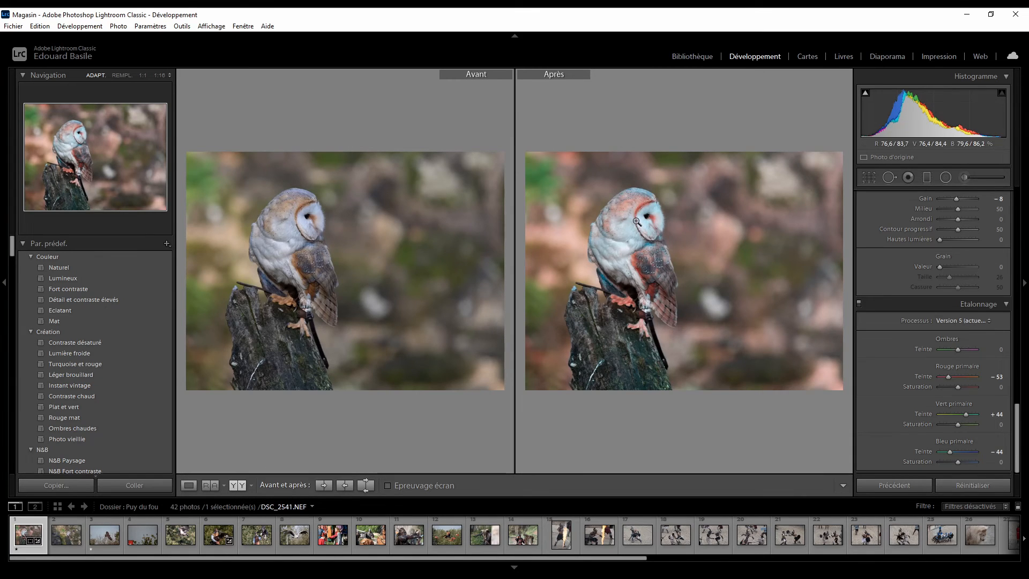
click(189, 485)
Reset the red, green and blue primary hues in the calibration settings to 0
click(998, 377)
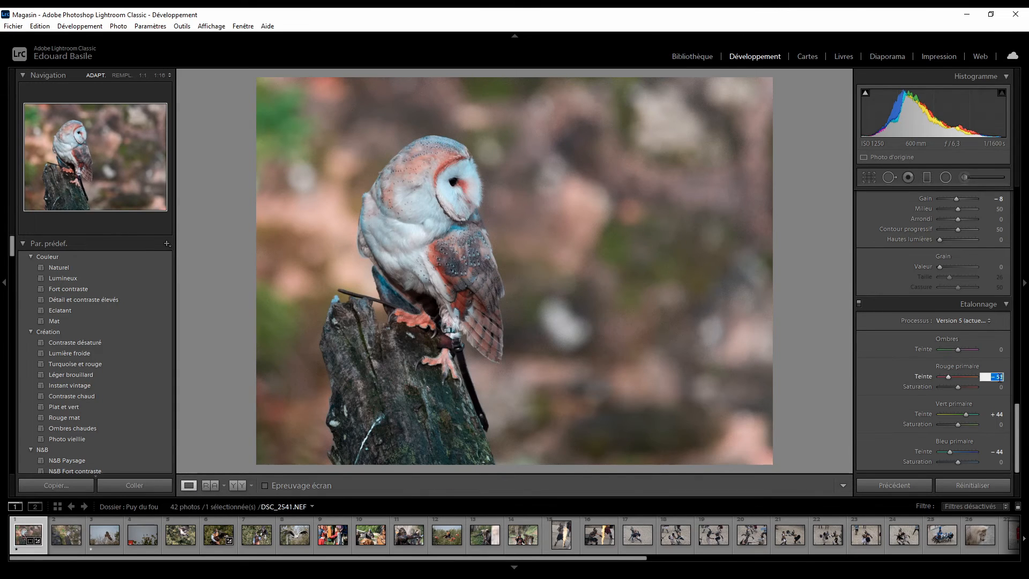
text(0)
key(Return)
click(998, 413)
text(0)
key(Return)
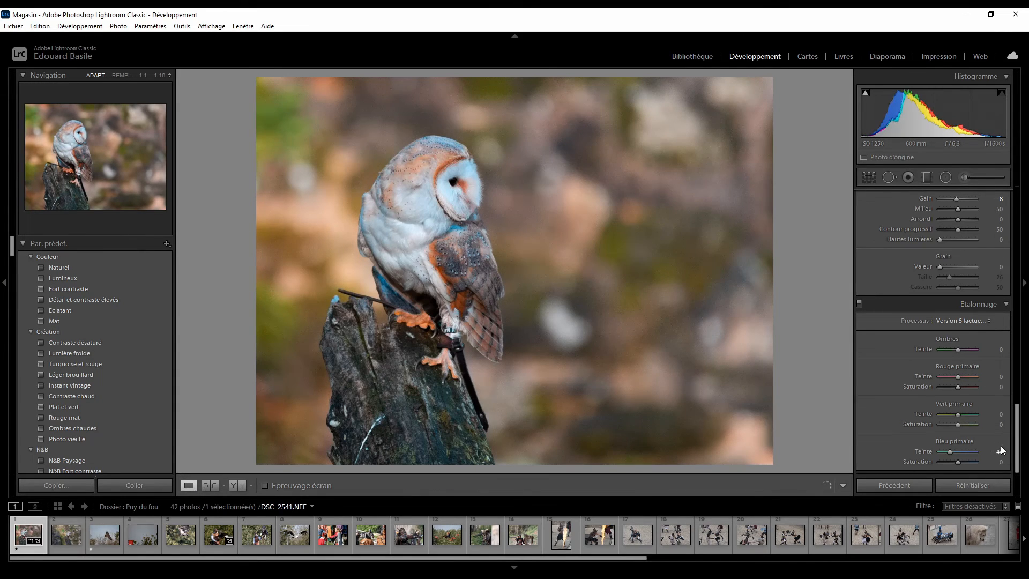
click(1000, 449)
text(0)
key(Return)
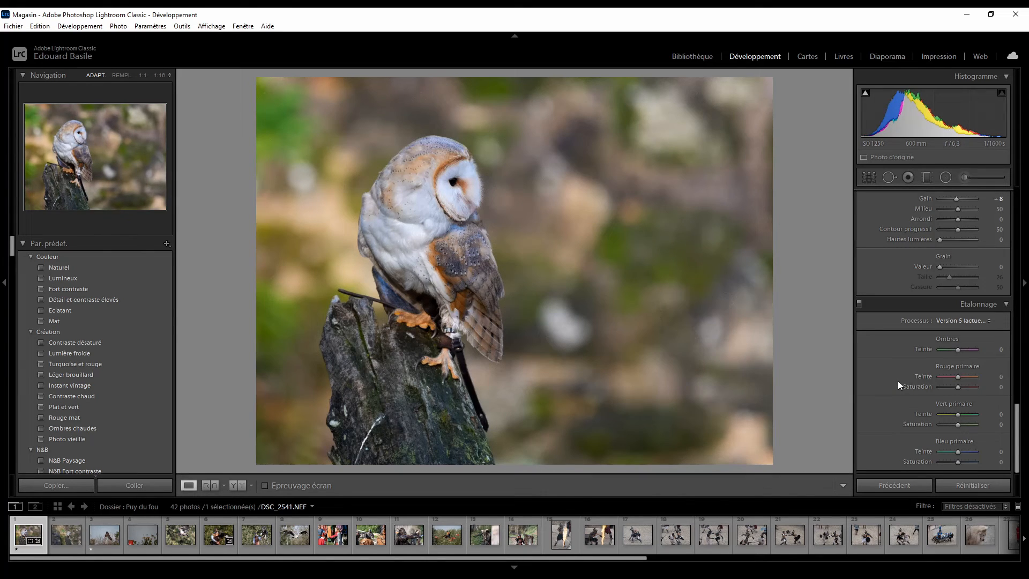
Try a red primary saturation of -100 in the calibration settings and reset it to 0
scroll(898, 380, up, 10)
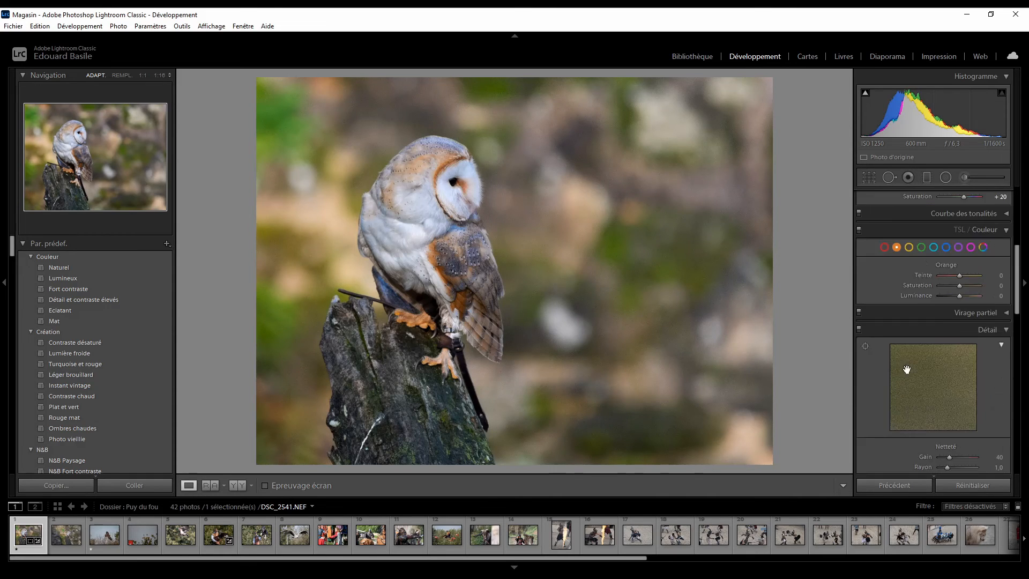
scroll(894, 333, down, 10)
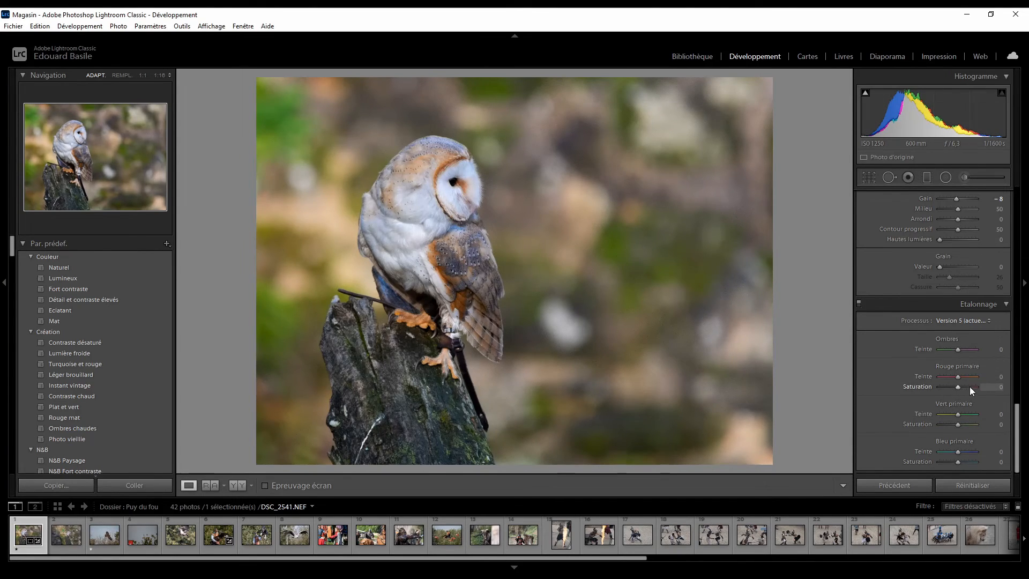
drag(953, 386, 917, 386)
click(995, 378)
text(00)
key(Return)
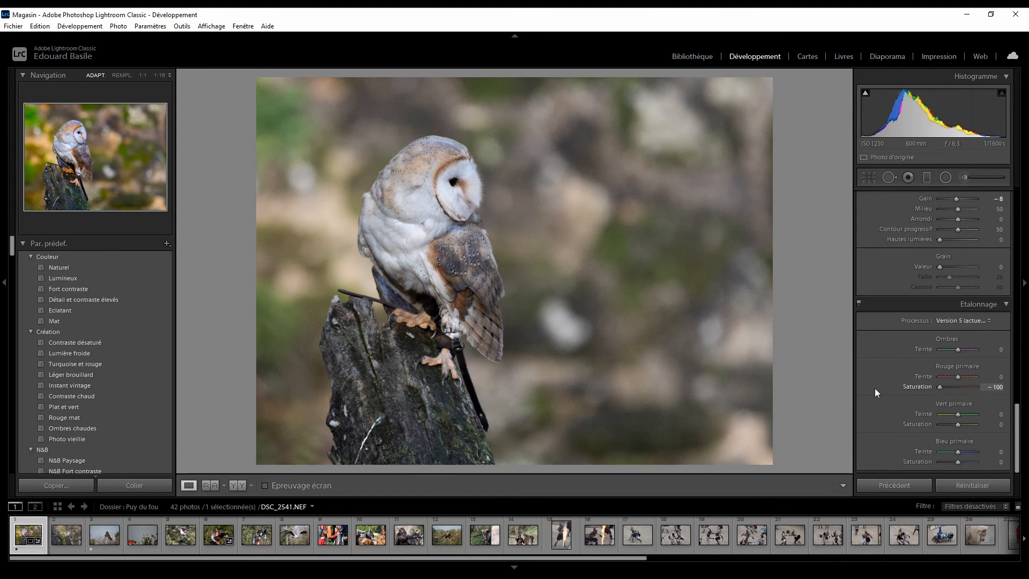
click(995, 387)
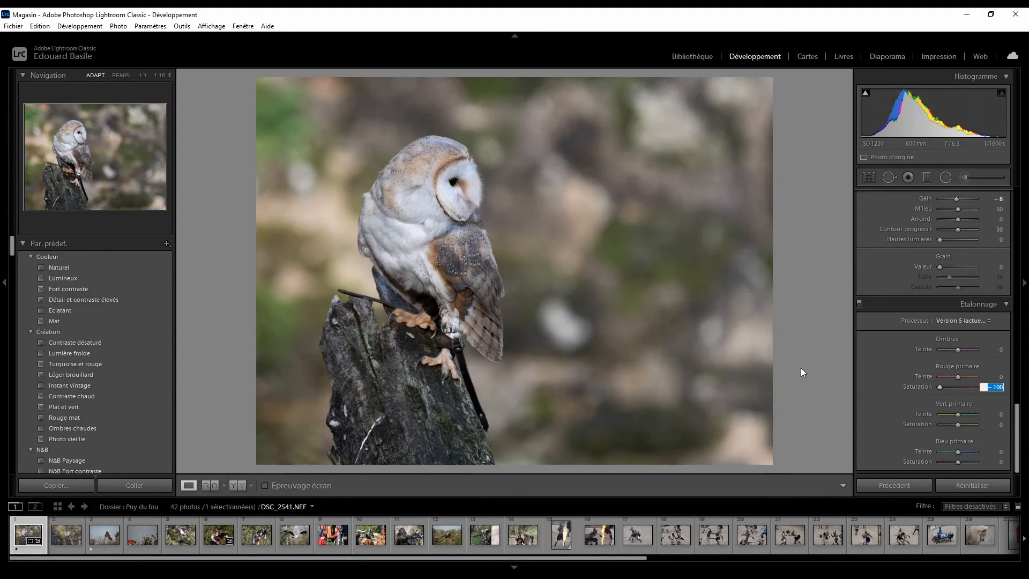
text(0)
key(Return)
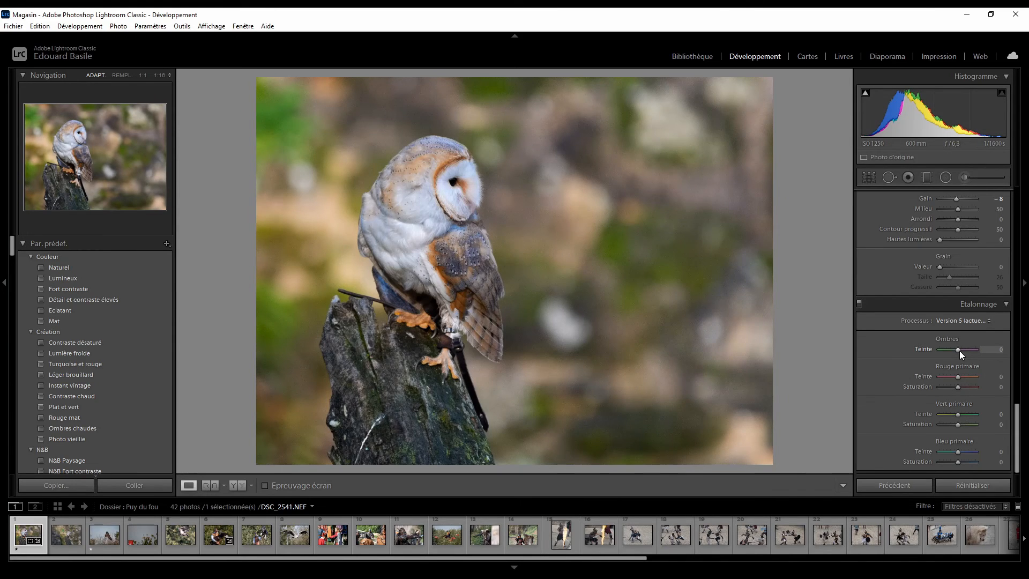
Try a shadows tint of +100 in the calibration settings and reset it to 0
mouse_move(957, 350)
mouse_down()
mouse_move(976, 350)
mouse_move(905, 369)
mouse_move(976, 353)
mouse_up()
click(992, 350)
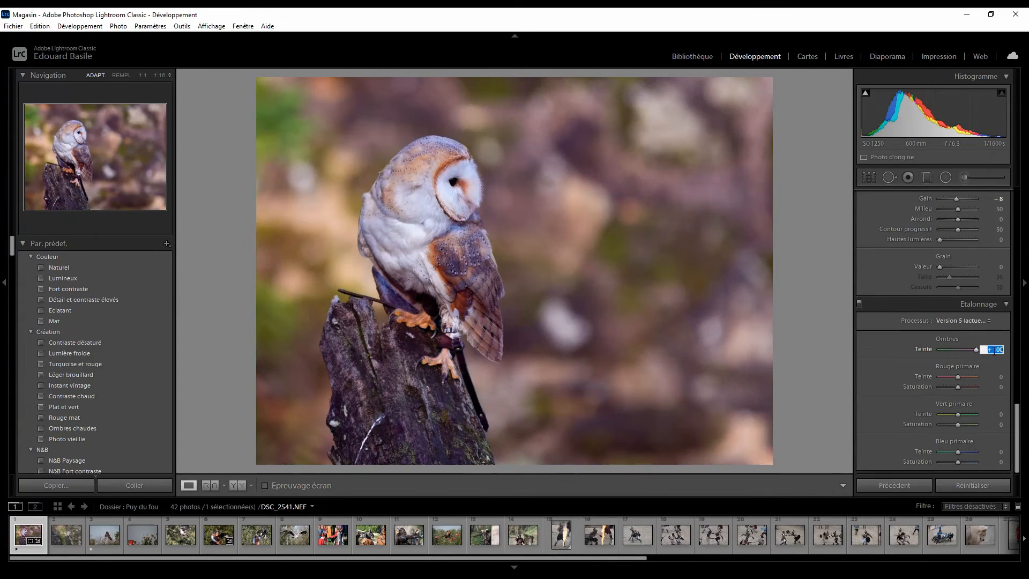
text(0)
key(Return)
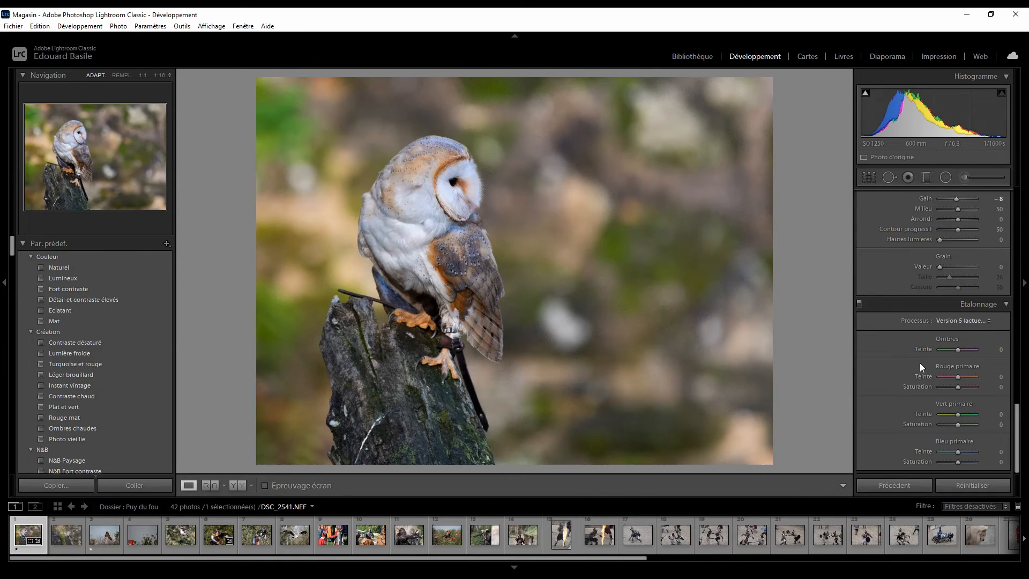
scroll(919, 362, up, 3)
scroll(911, 375, down, 3)
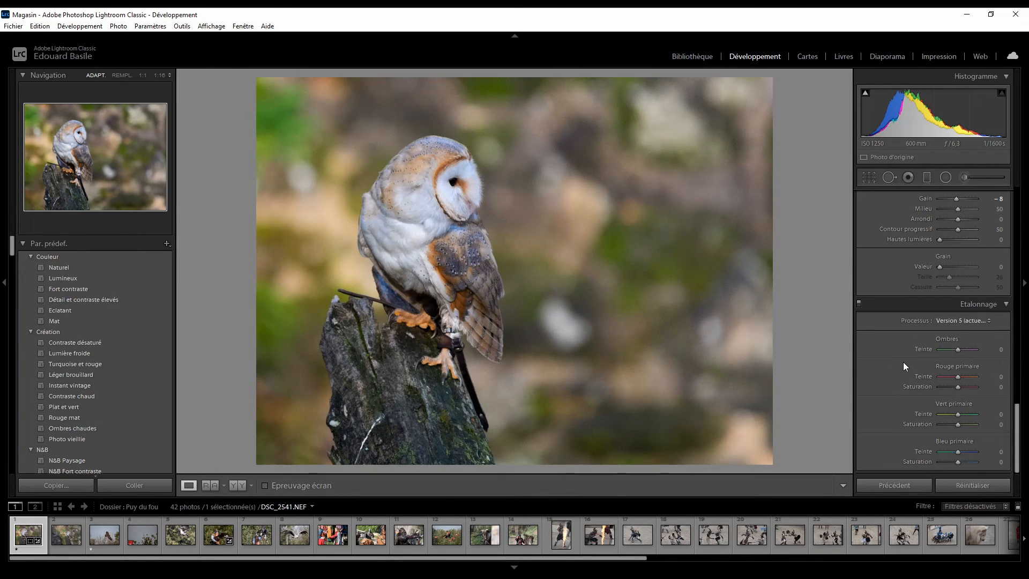
Compare the owl photo with soft proofing switched on and off, leaving it off
scroll(903, 362, up, 10)
scroll(895, 362, up, 10)
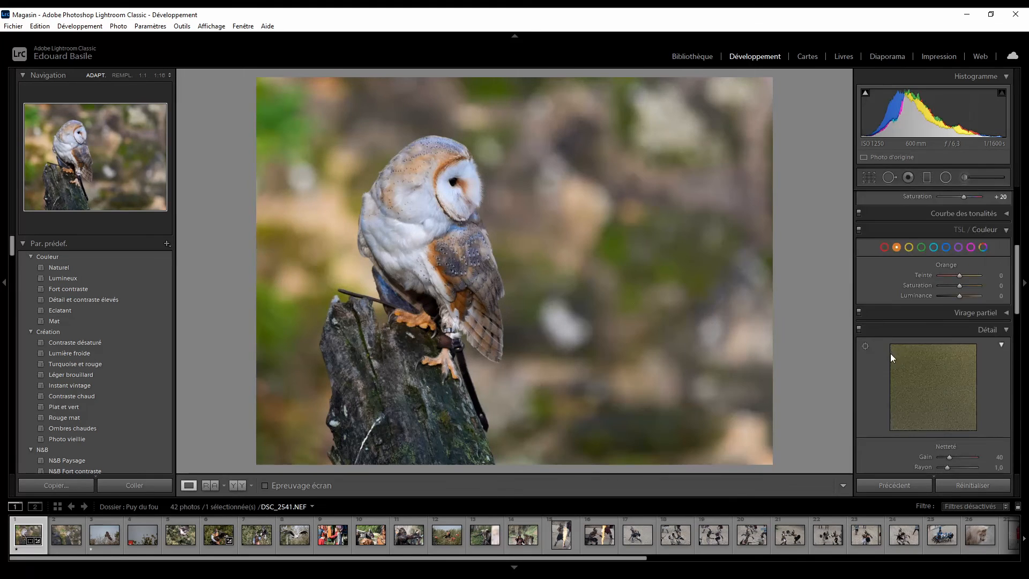
scroll(892, 364, up, 1)
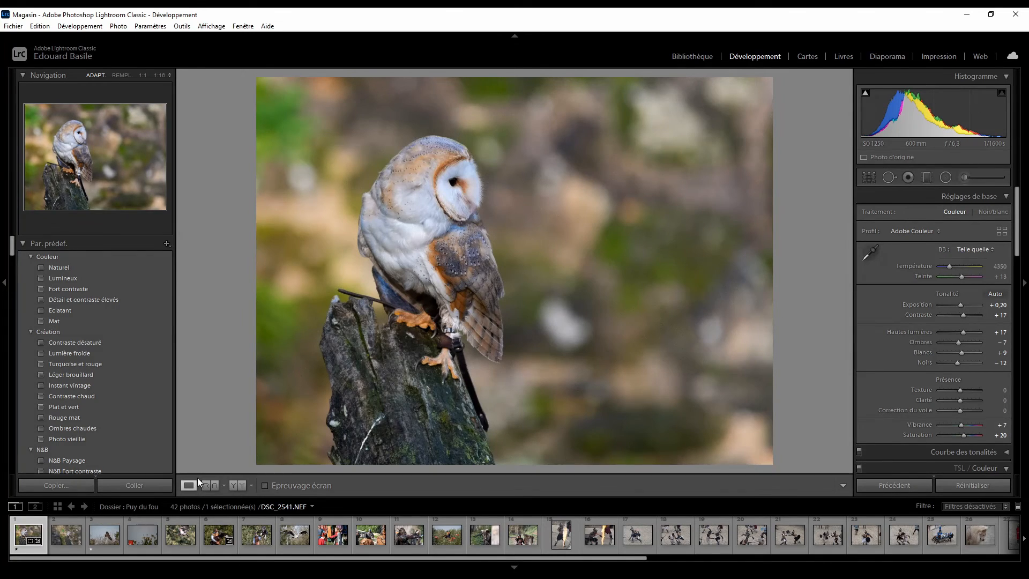
click(286, 486)
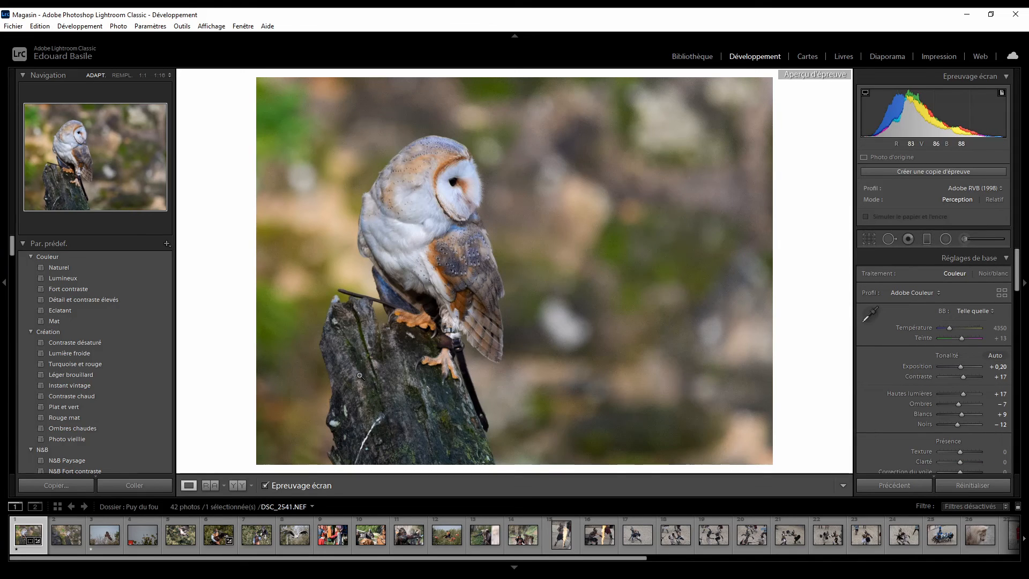
click(310, 485)
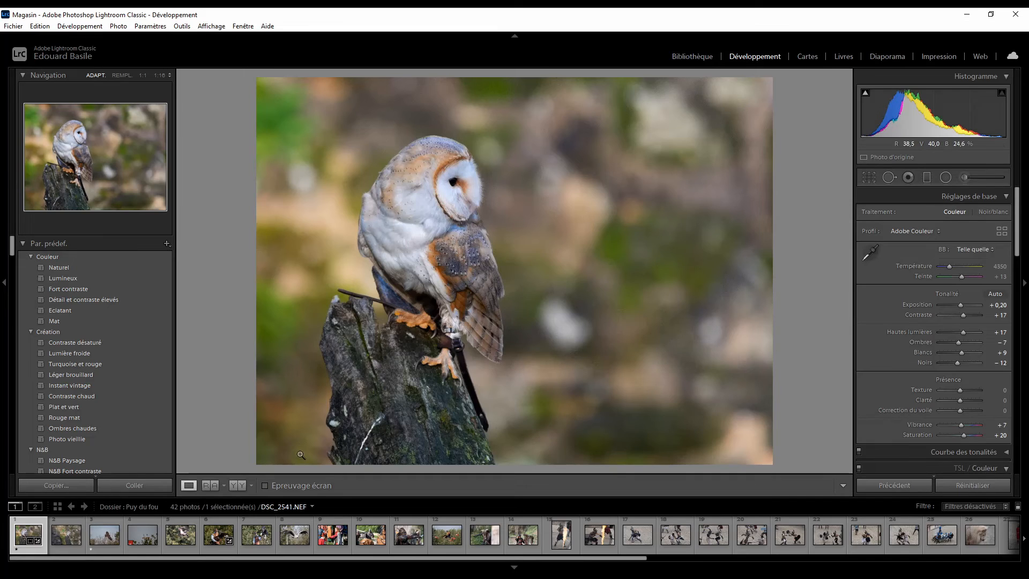
click(319, 488)
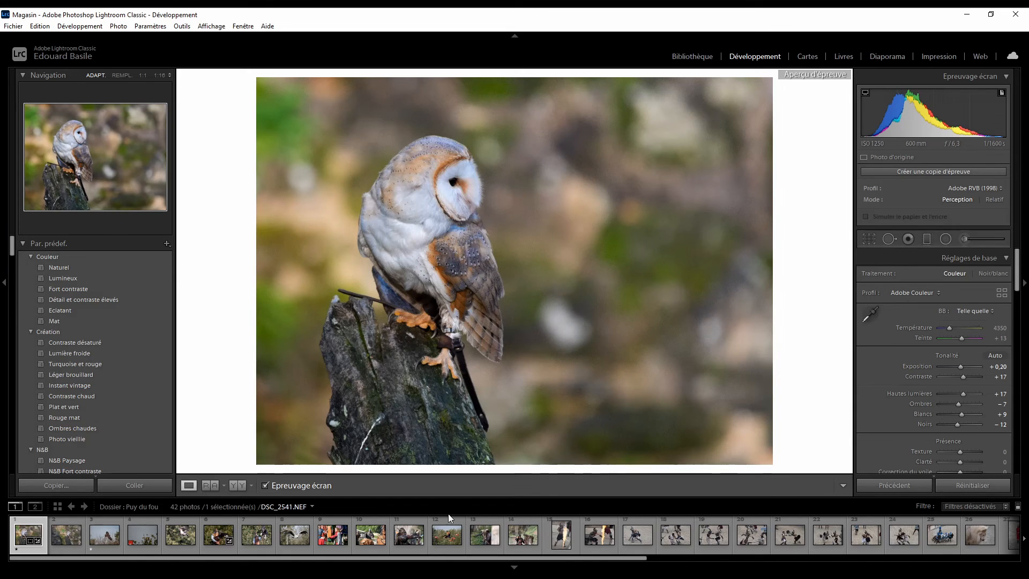
click(288, 487)
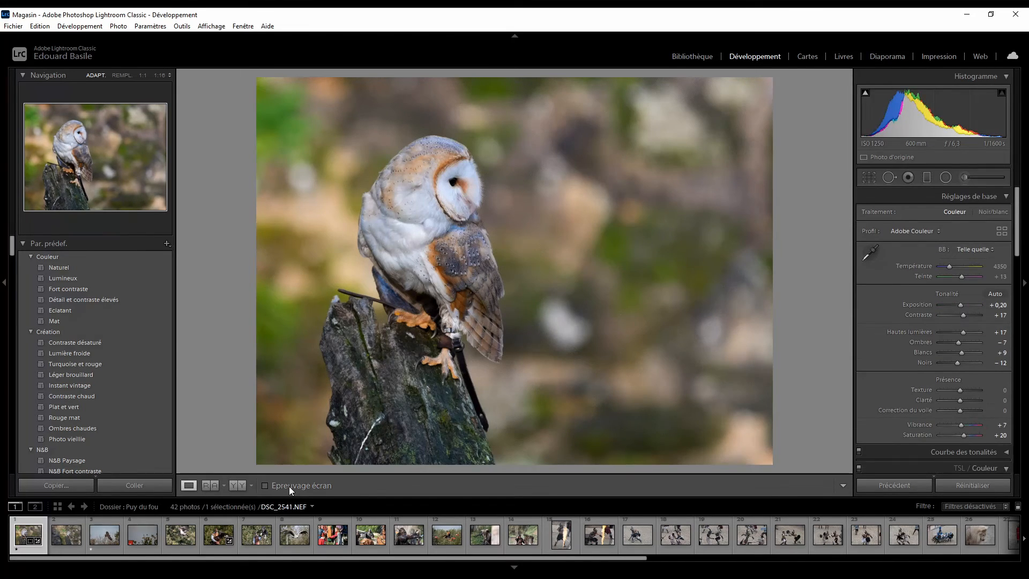
click(288, 486)
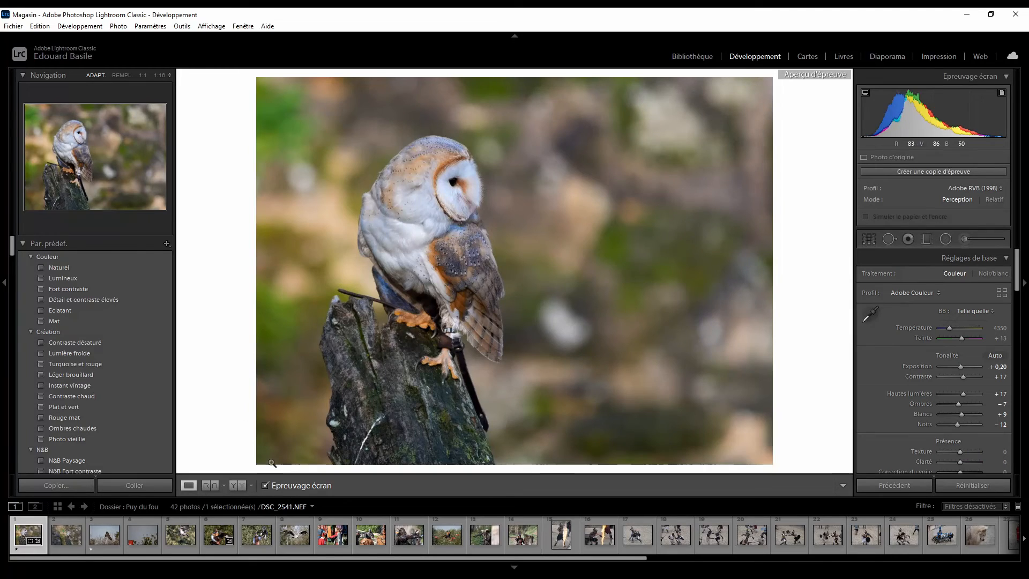
click(297, 486)
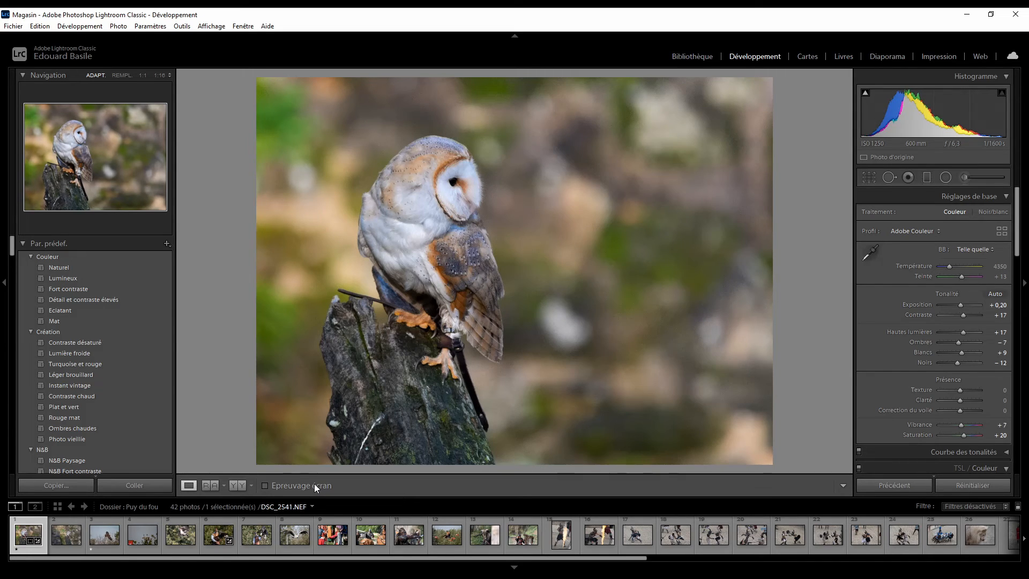
click(282, 486)
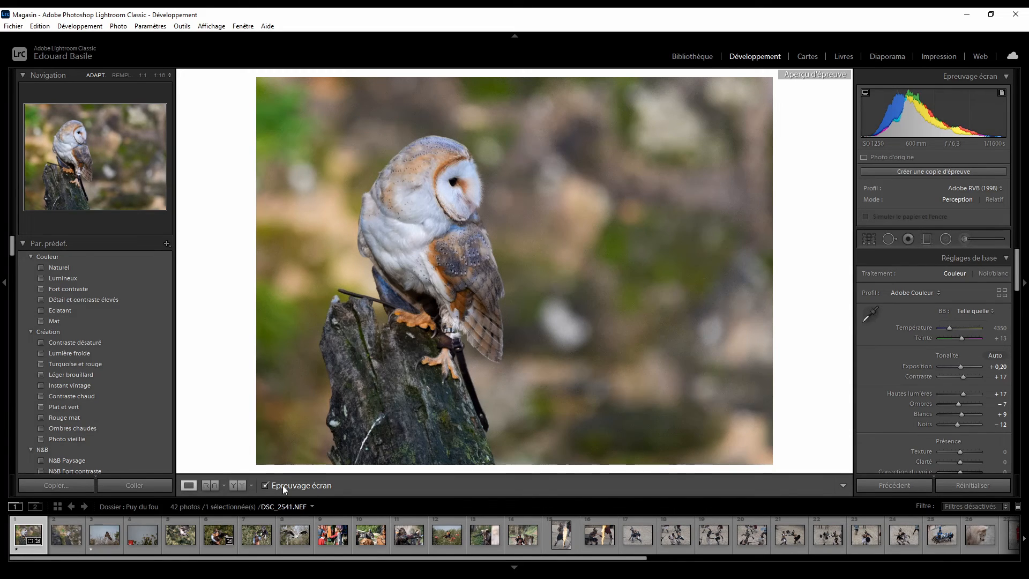
click(282, 485)
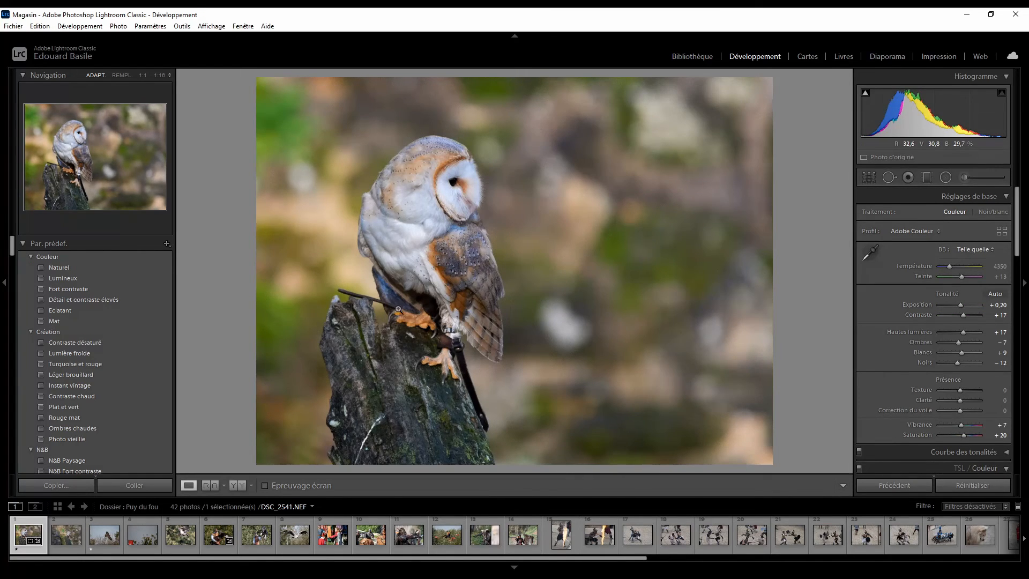
Open the Nikon camera photo from the Photos produit folder in the Develop module
click(687, 56)
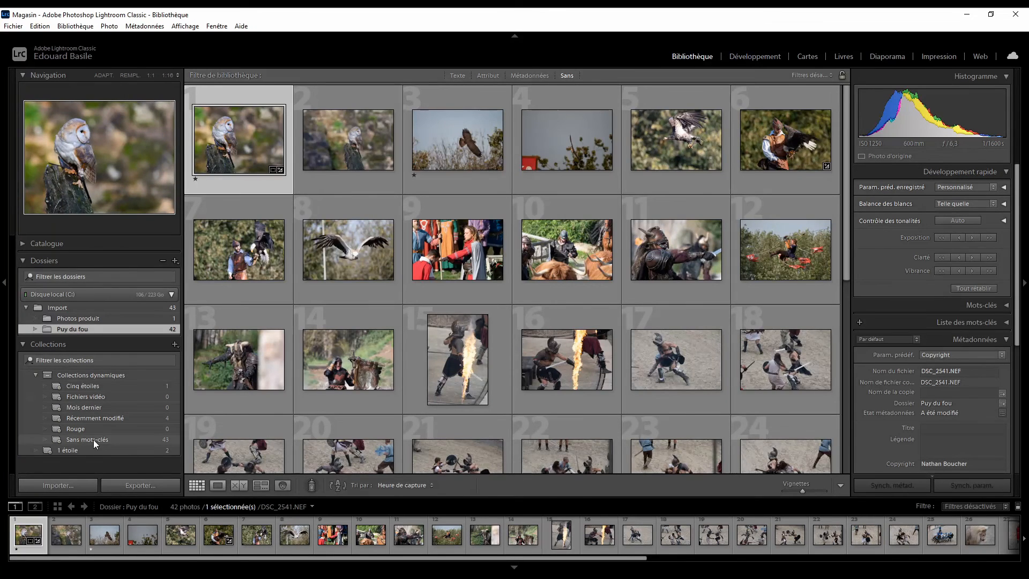
click(70, 319)
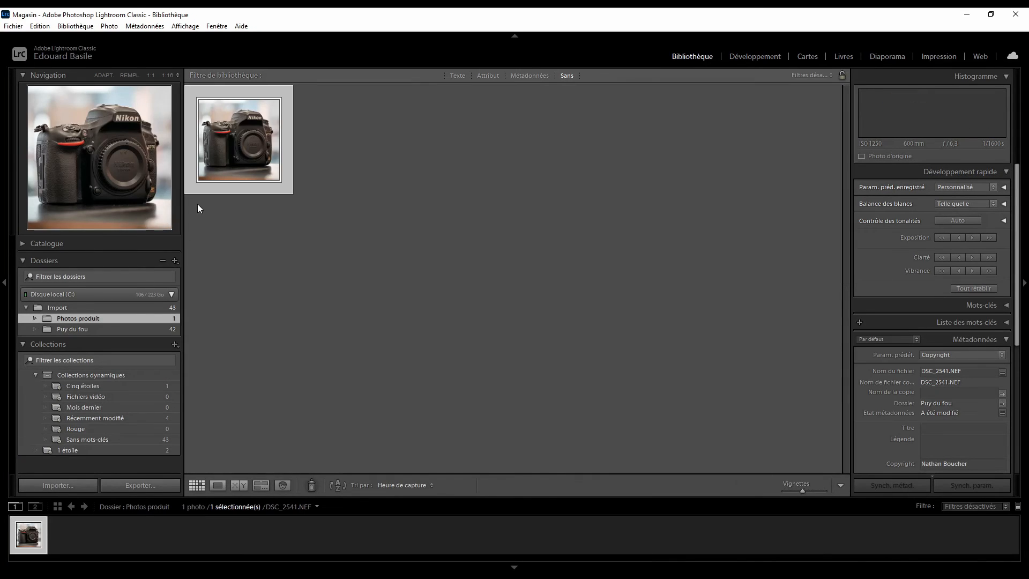
click(753, 56)
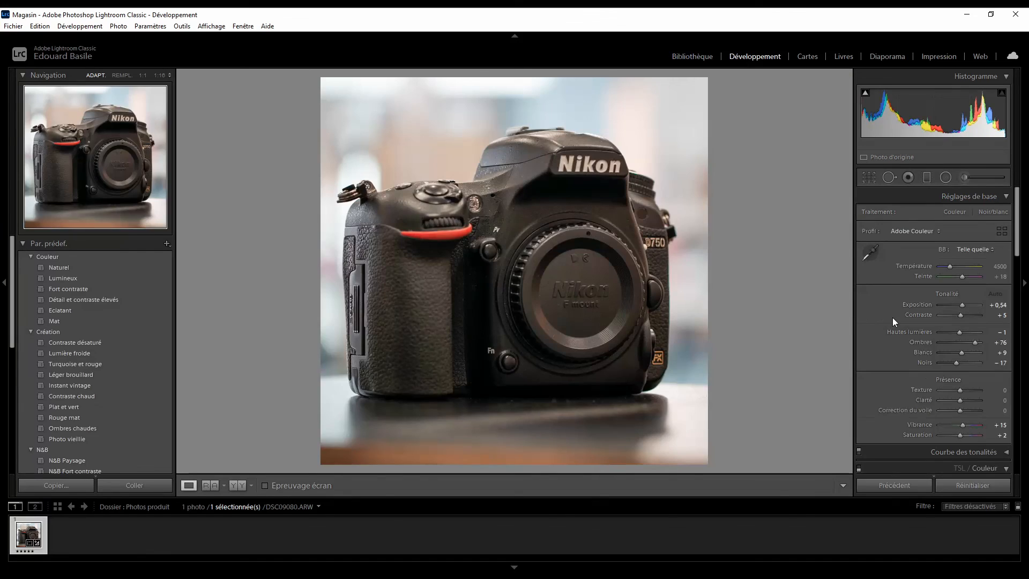
Switch off the calibration adjustments of the camera photo to view it without them
scroll(898, 319, down, 10)
scroll(898, 322, down, 6)
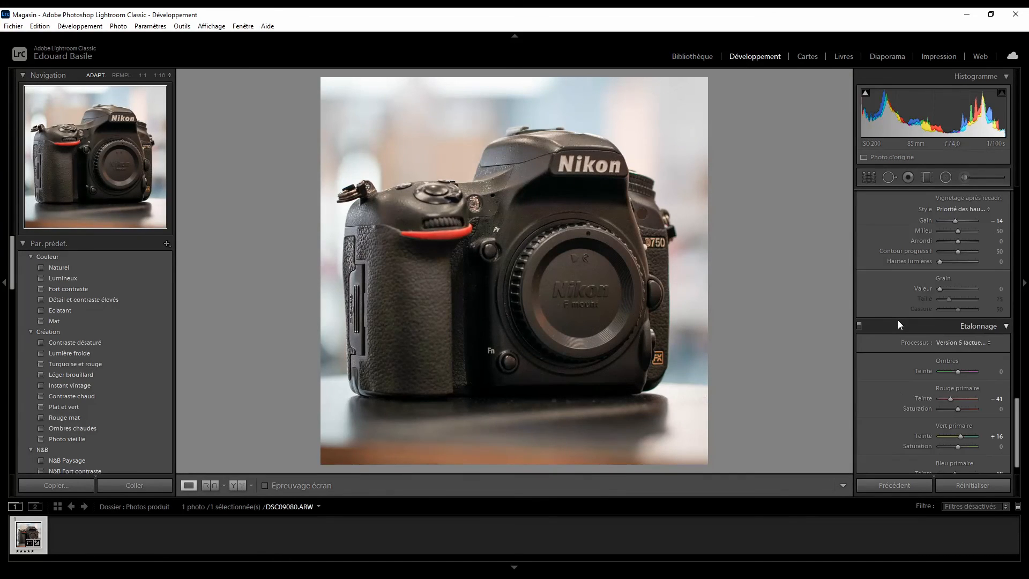
scroll(899, 327, down, 1)
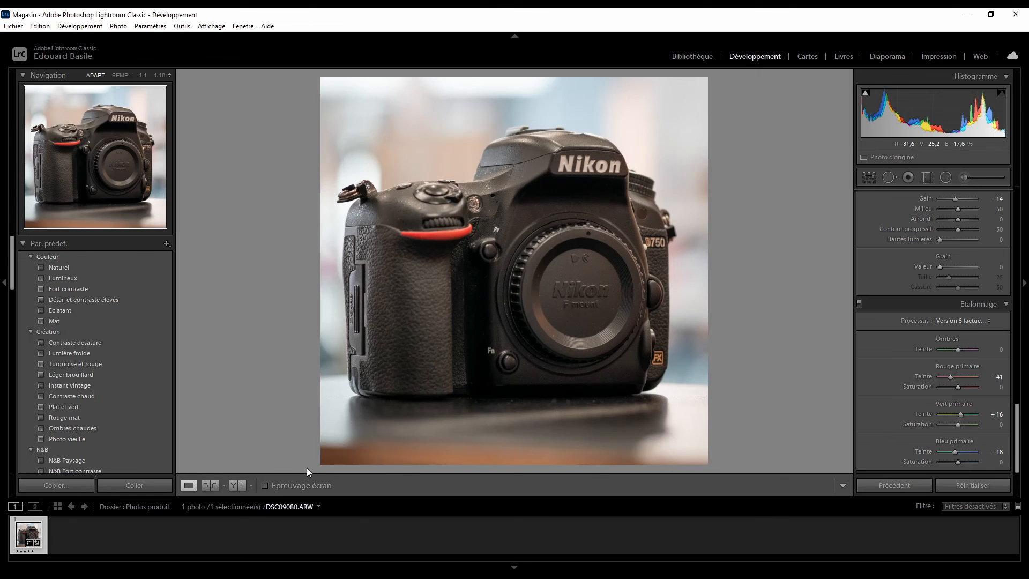
click(858, 304)
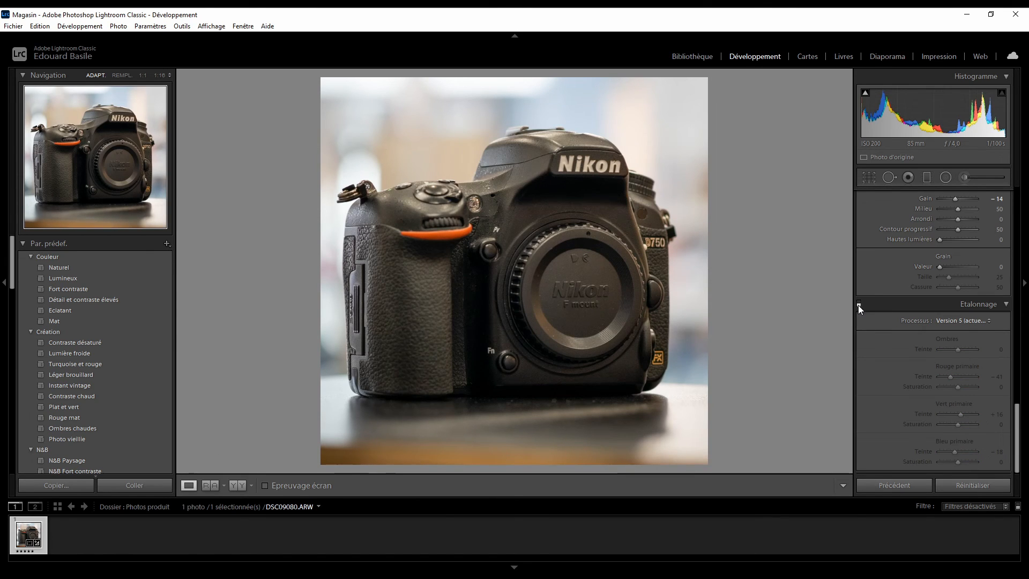
Compare the camera photo with its effects adjustments switched off and on, leaving them on
scroll(861, 306, up, 4)
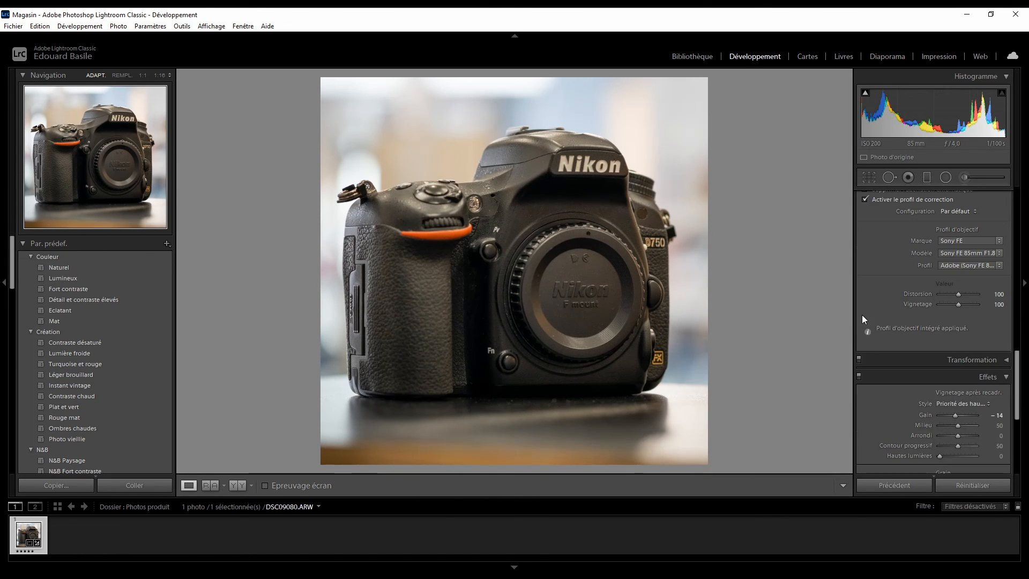
click(858, 377)
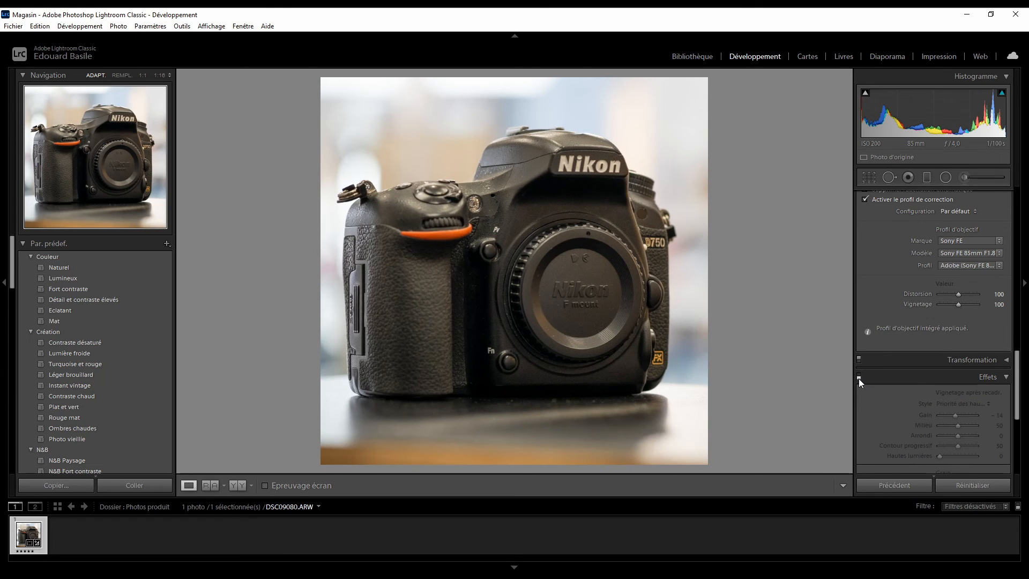
click(858, 376)
click(858, 378)
click(858, 378)
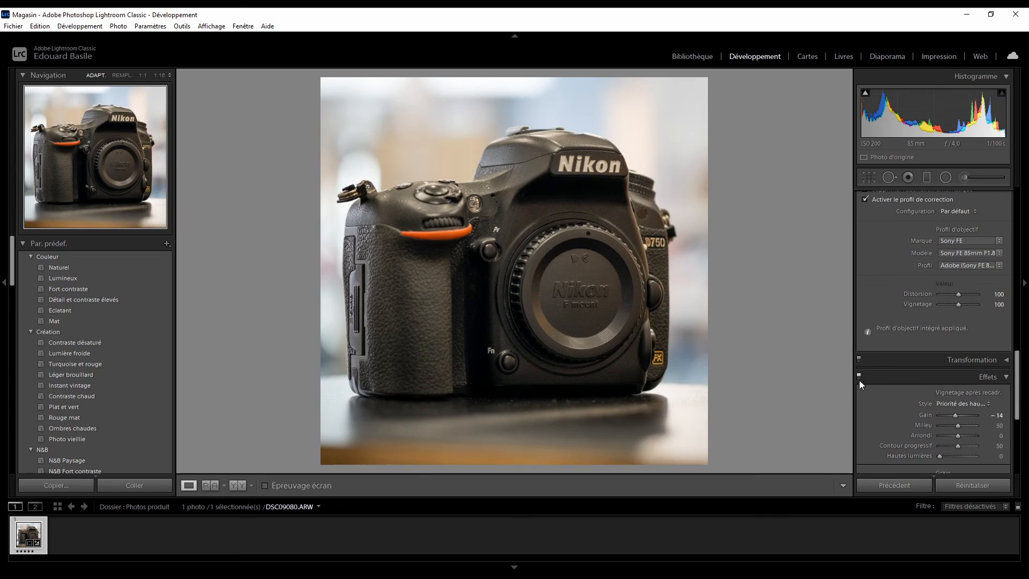
Switch the camera photo's calibration adjustments on and off repeatedly to compare the colors, leaving them on
scroll(879, 399, down, 5)
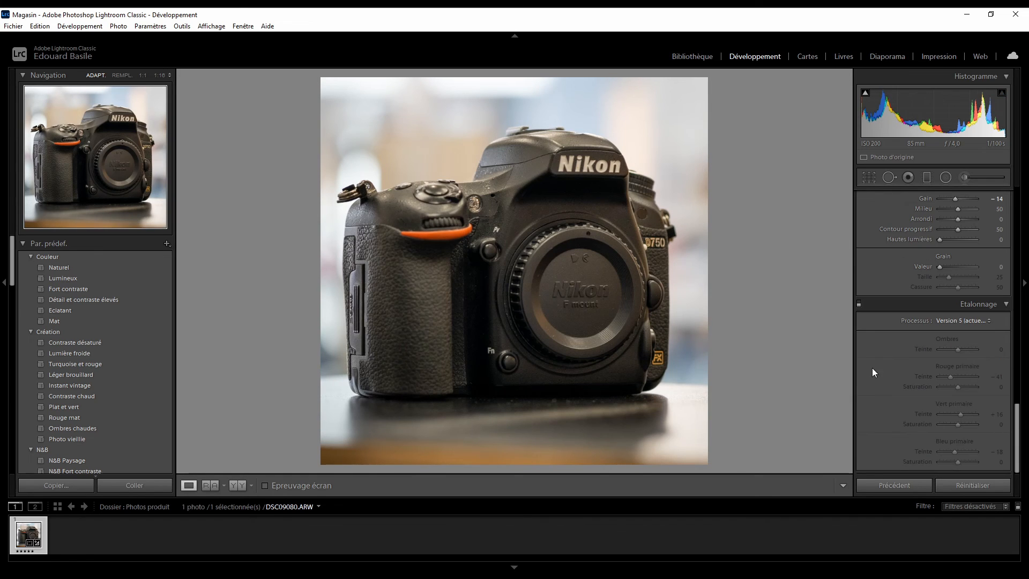
click(858, 304)
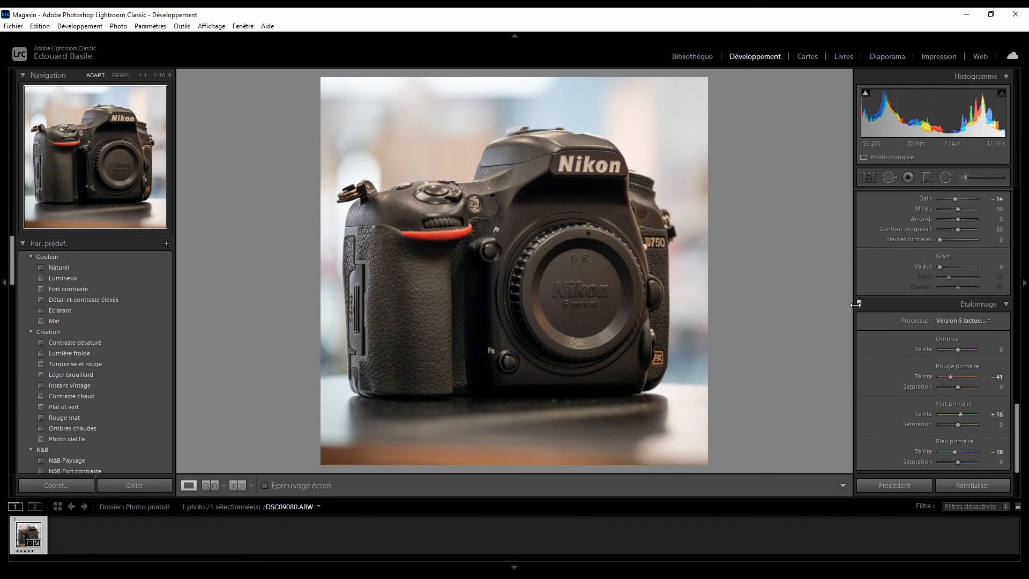
click(857, 304)
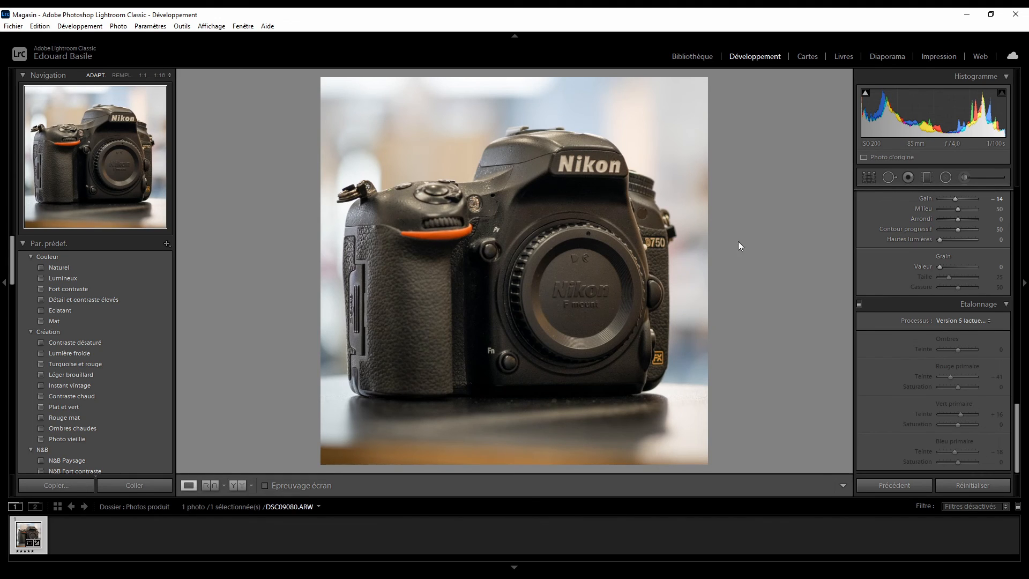
click(858, 304)
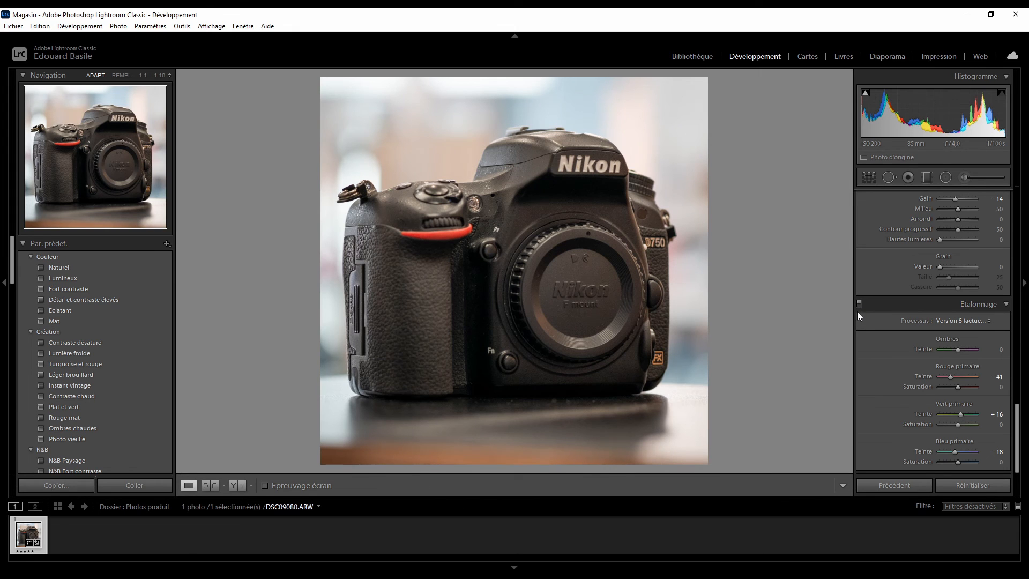
click(859, 304)
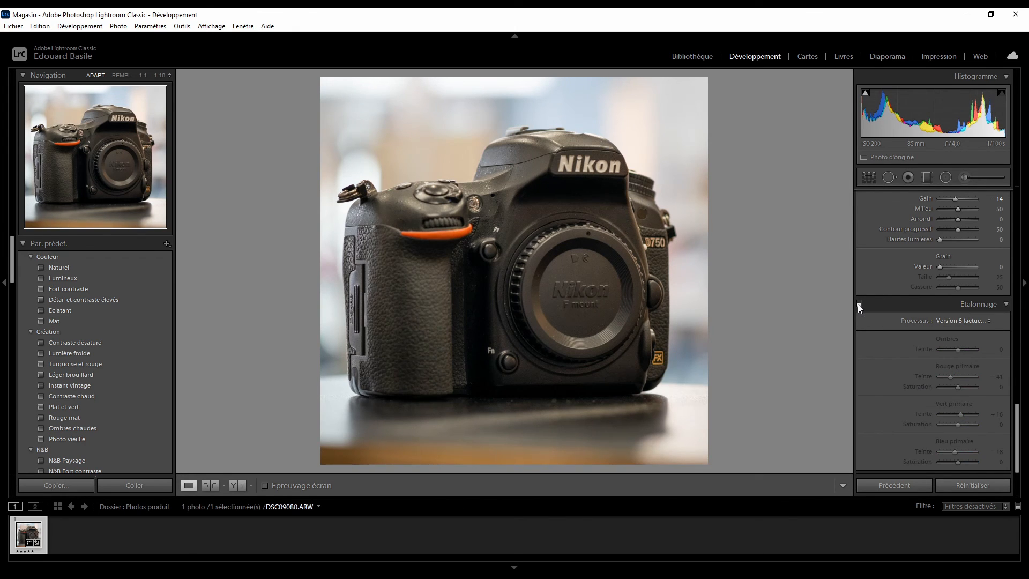
click(858, 304)
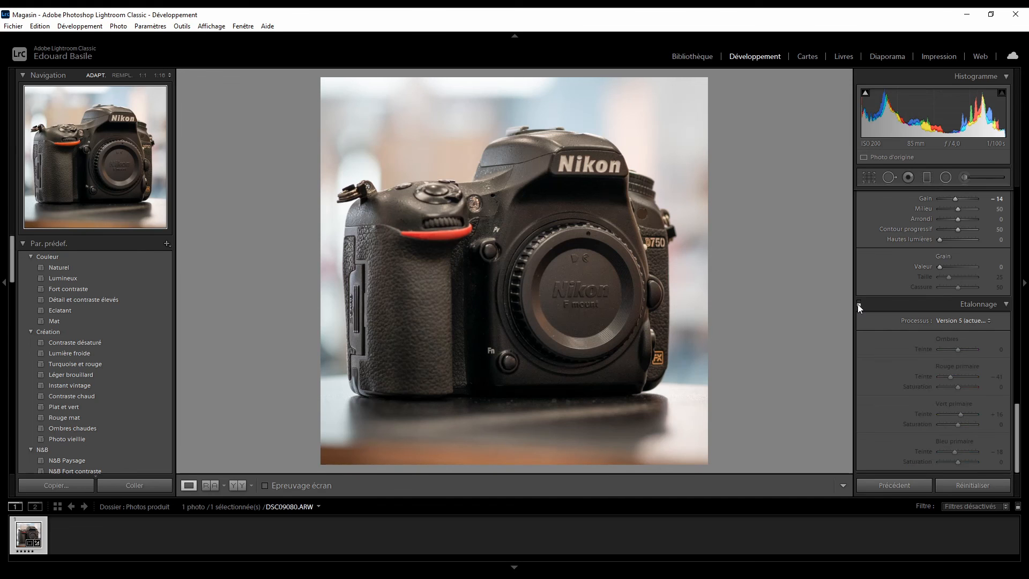
click(859, 304)
click(859, 304)
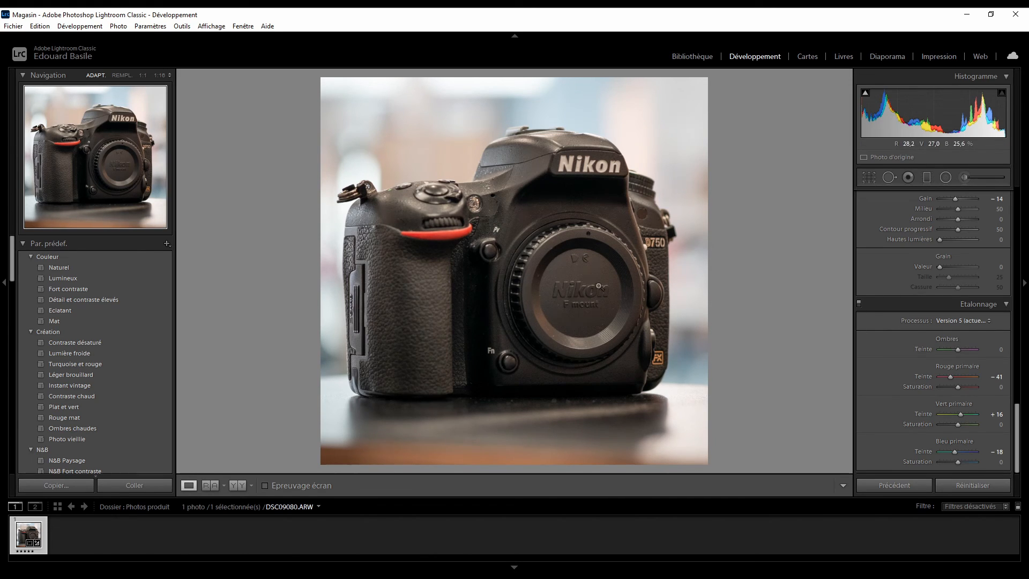
scroll(910, 329, up, 10)
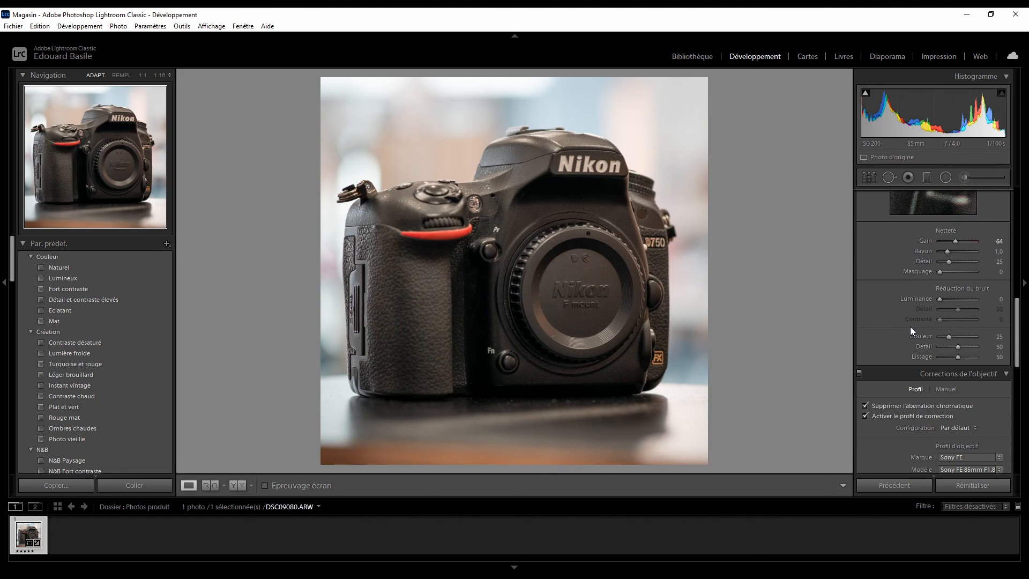
Review the camera photo's HSL luminance, saturation and hue settings, along with its basic adjustments
scroll(909, 319, up, 2)
scroll(908, 320, down, 2)
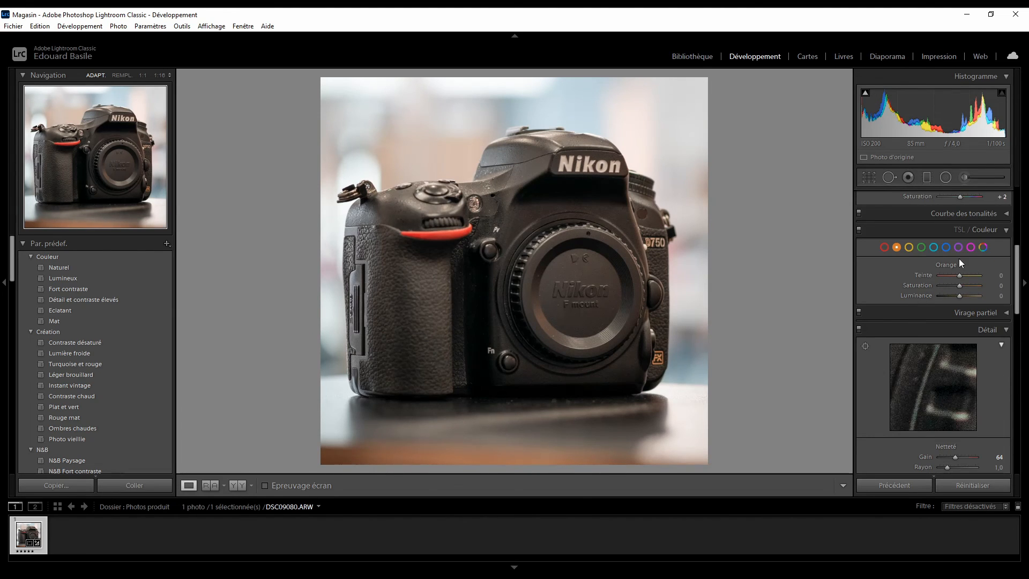
click(960, 227)
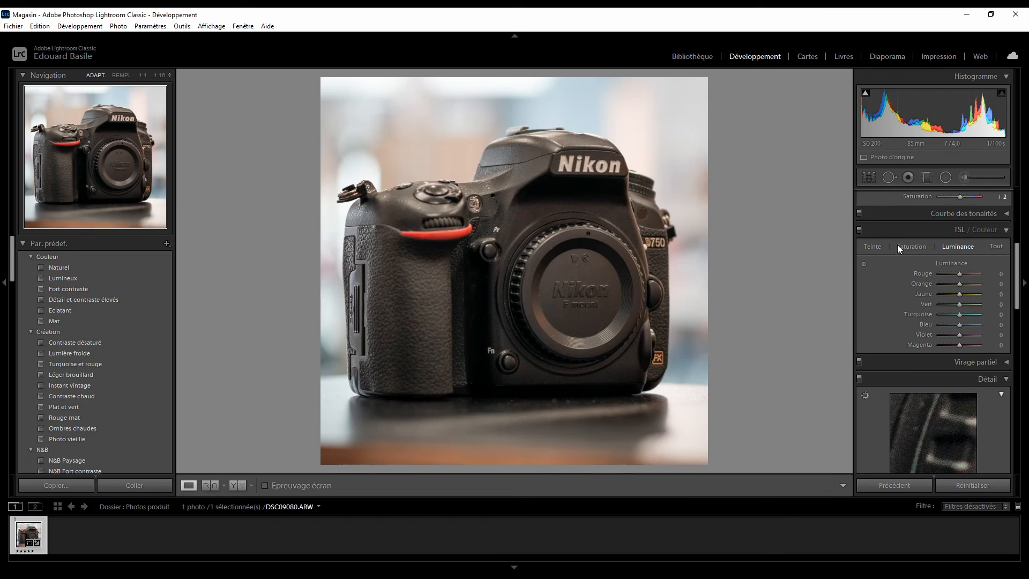
click(899, 249)
click(869, 246)
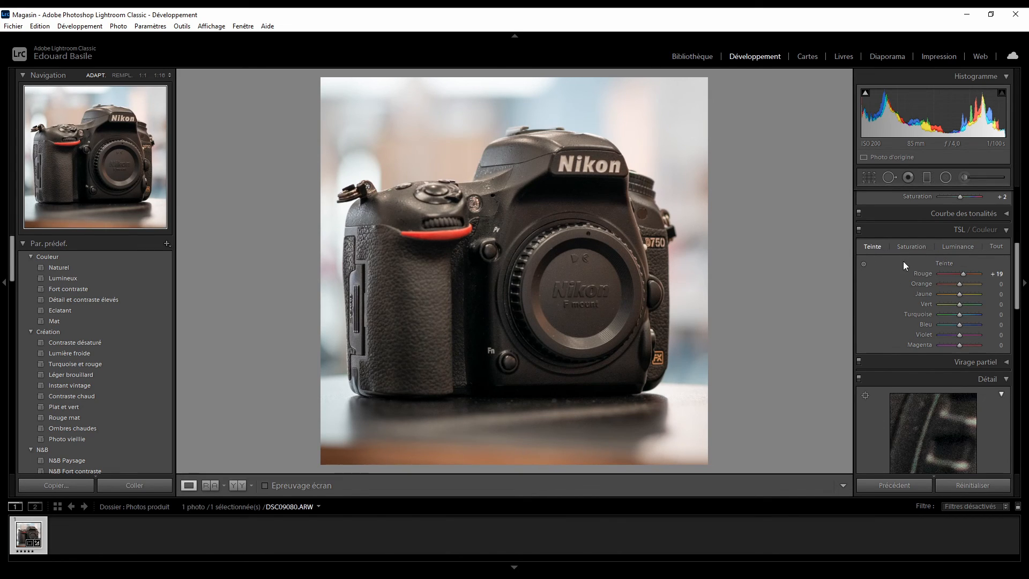
scroll(900, 303, up, 6)
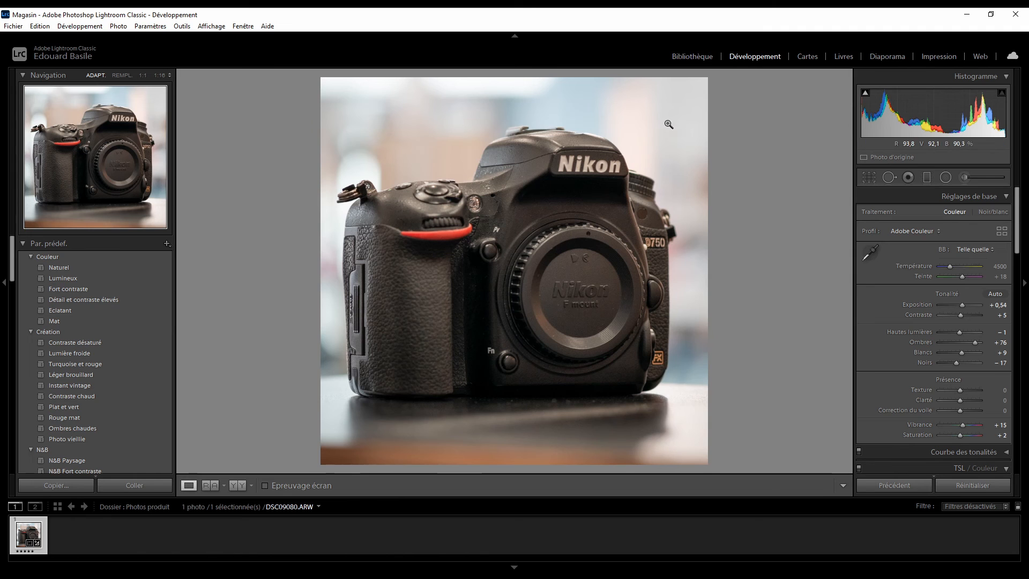
Return to the Puy du fou folder and open its owl photo in the Develop module
click(682, 60)
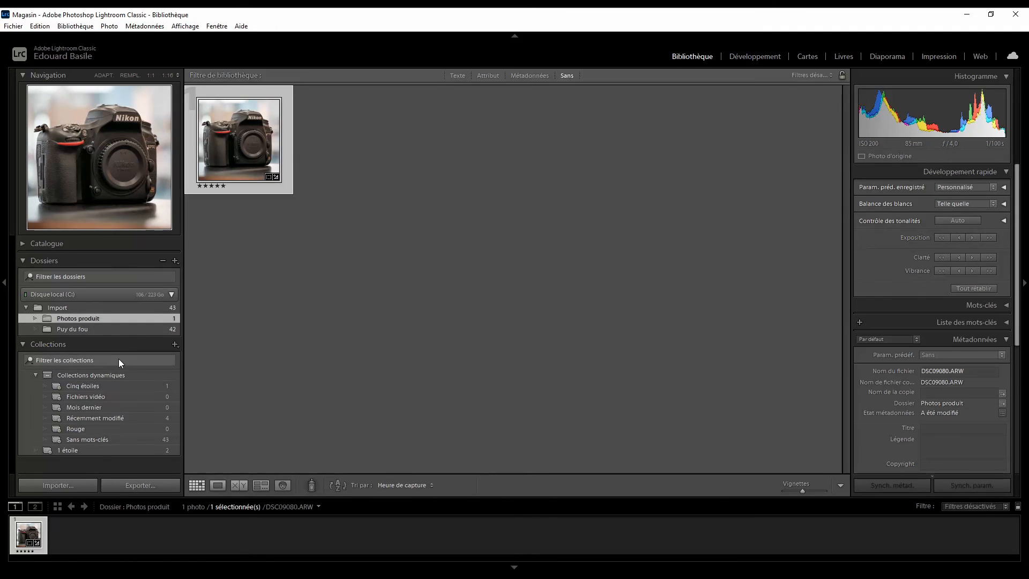
click(85, 328)
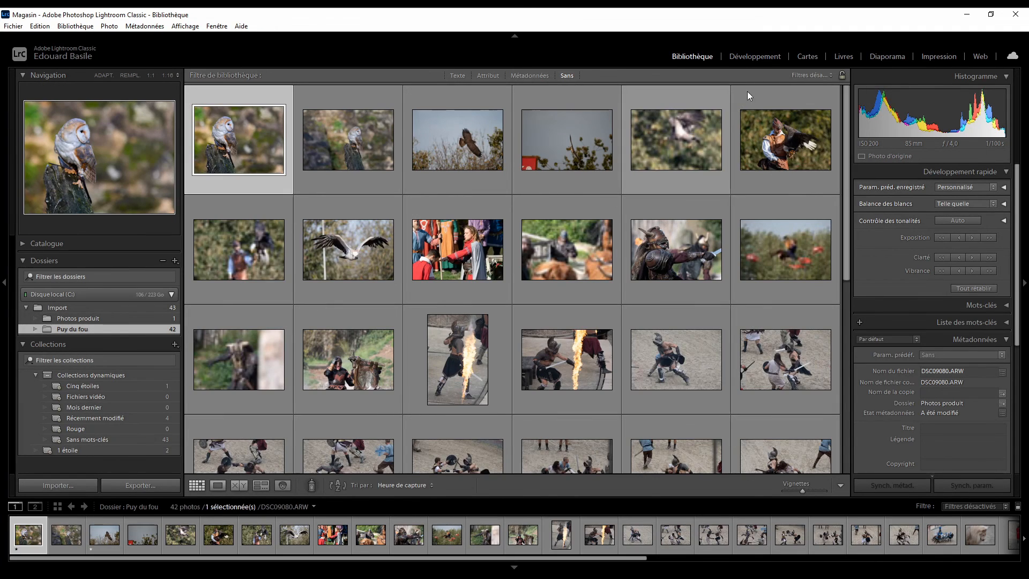
click(765, 56)
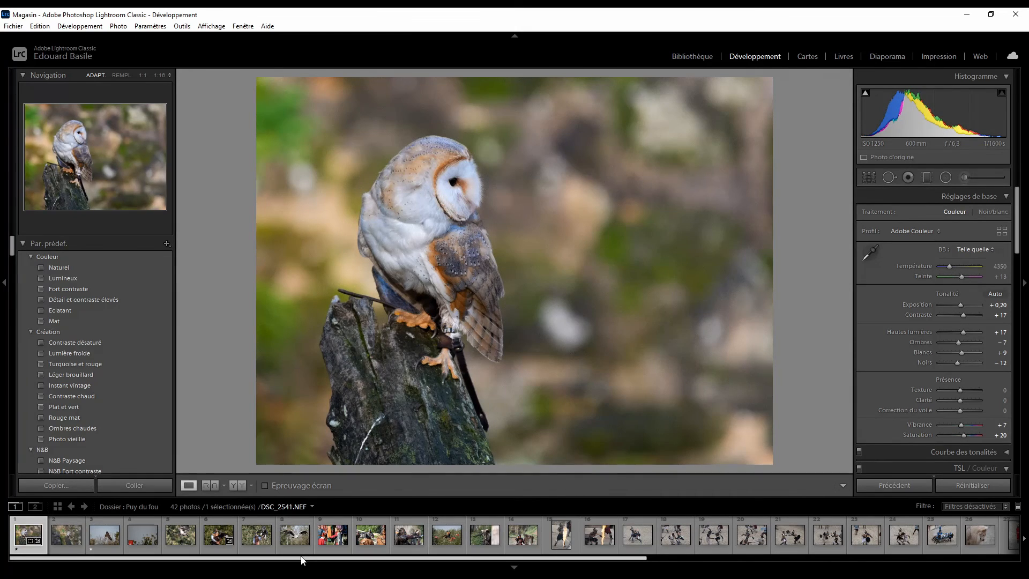
Return to the Library grid of the Puy du fou folder, and reopen the owl photo in Develop
mouse_move(344, 558)
mouse_down()
mouse_move(554, 551)
mouse_move(332, 549)
mouse_up()
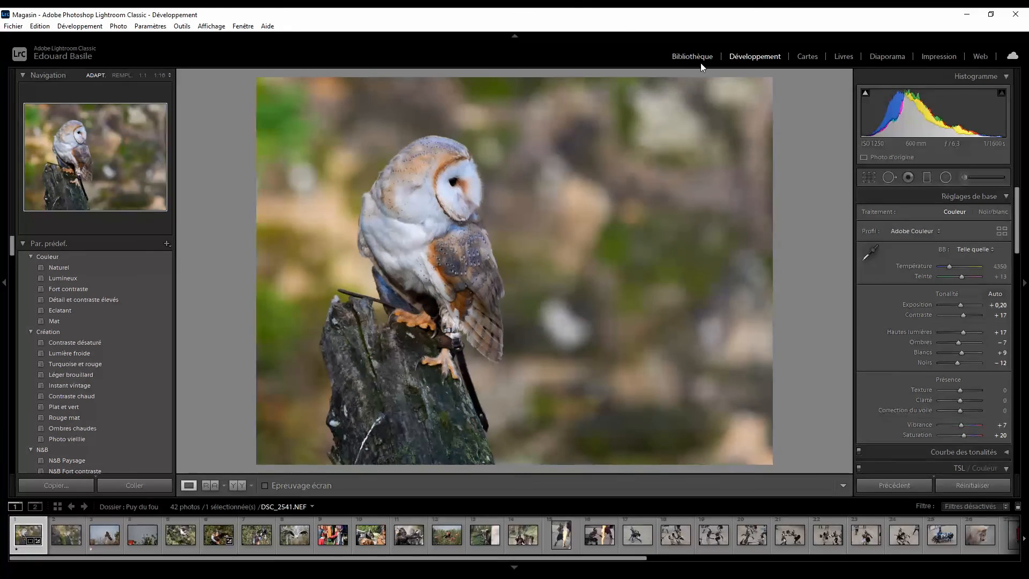
click(700, 62)
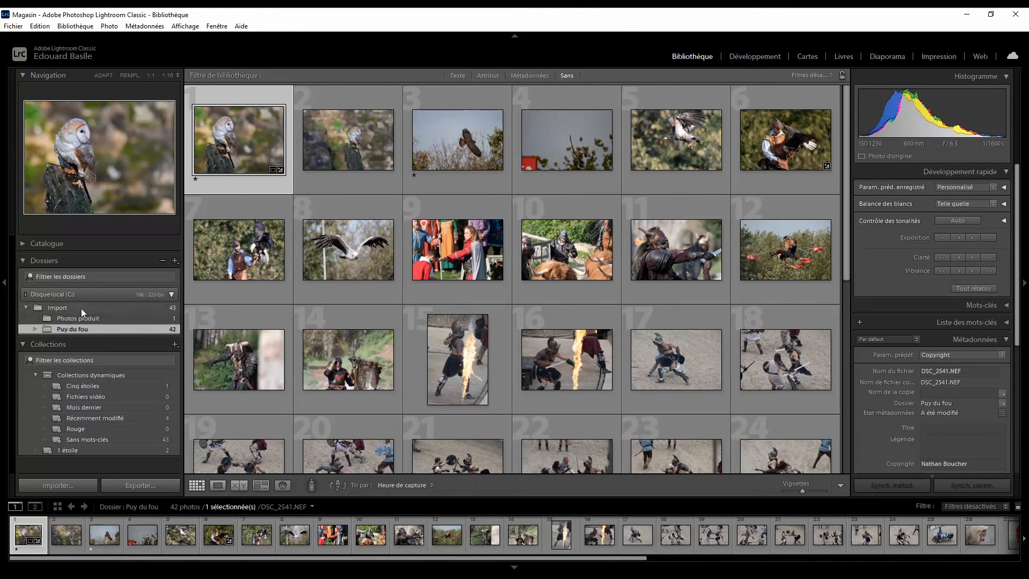
click(735, 61)
Browse the Puy du fou filmstrip in Develop, viewing several show photos and returning to the first owl photo
drag(303, 559, 326, 552)
click(553, 534)
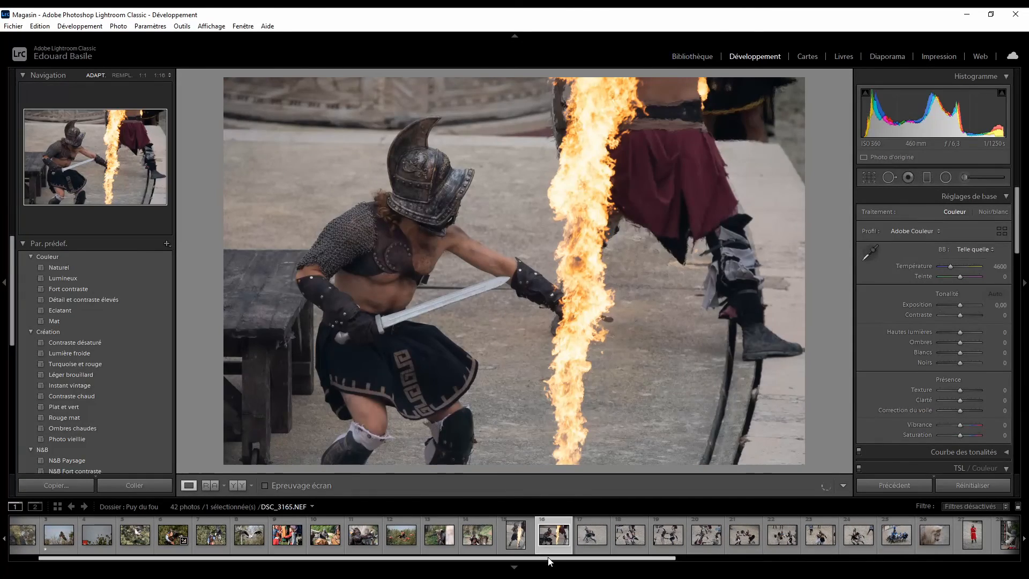
drag(548, 561, 786, 558)
click(858, 536)
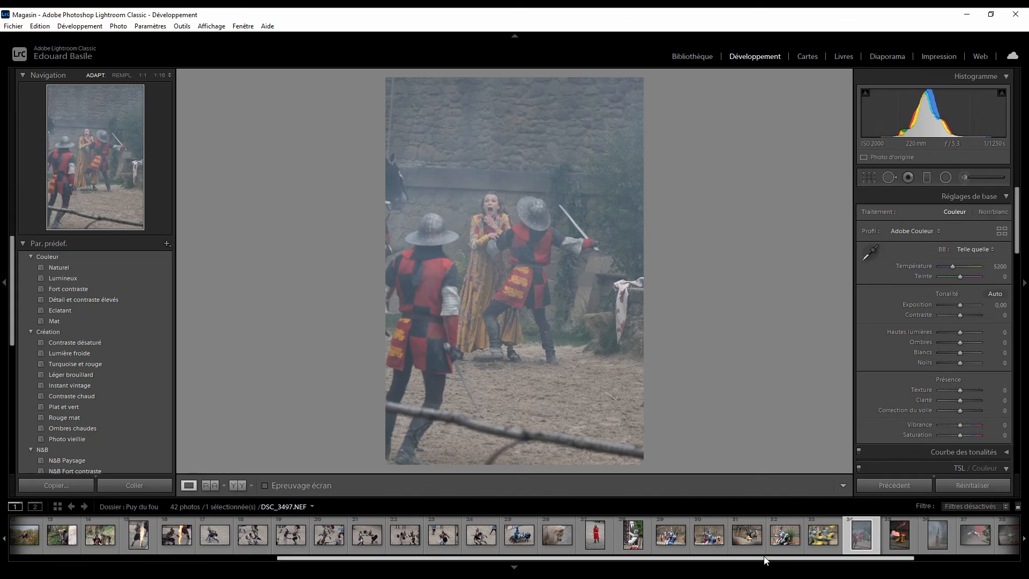
drag(780, 557, 920, 532)
click(809, 533)
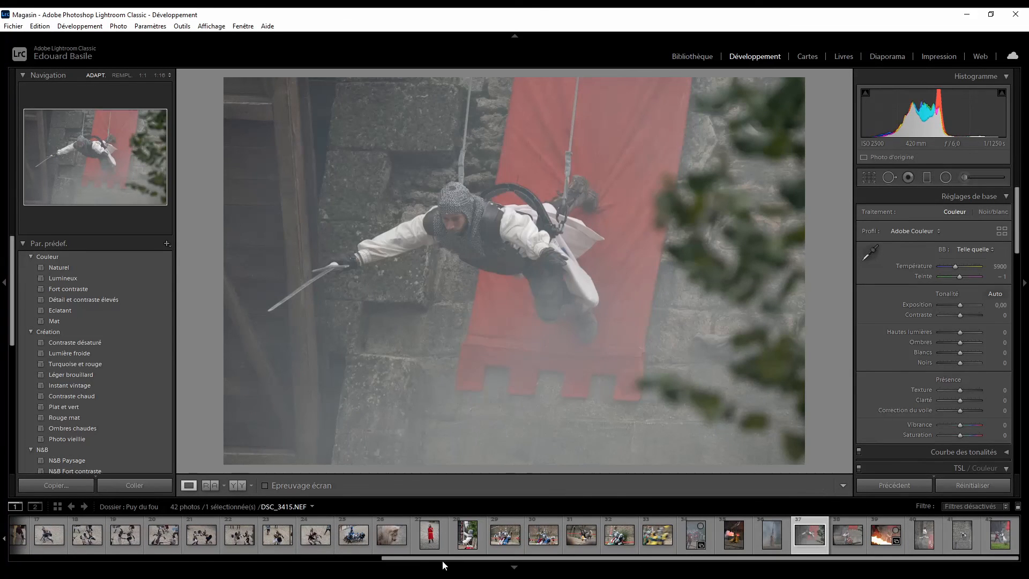
drag(425, 560, 327, 554)
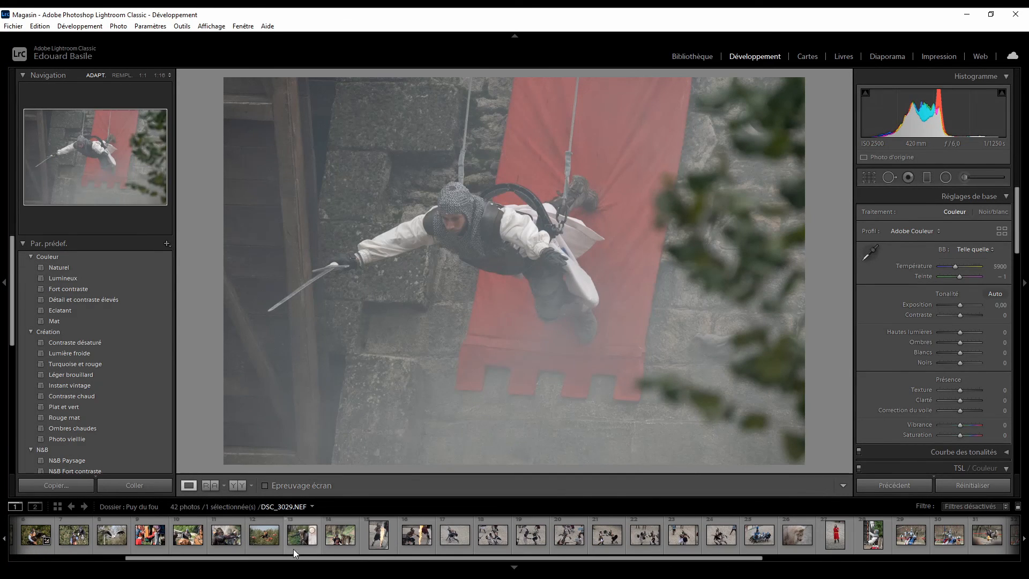
click(295, 534)
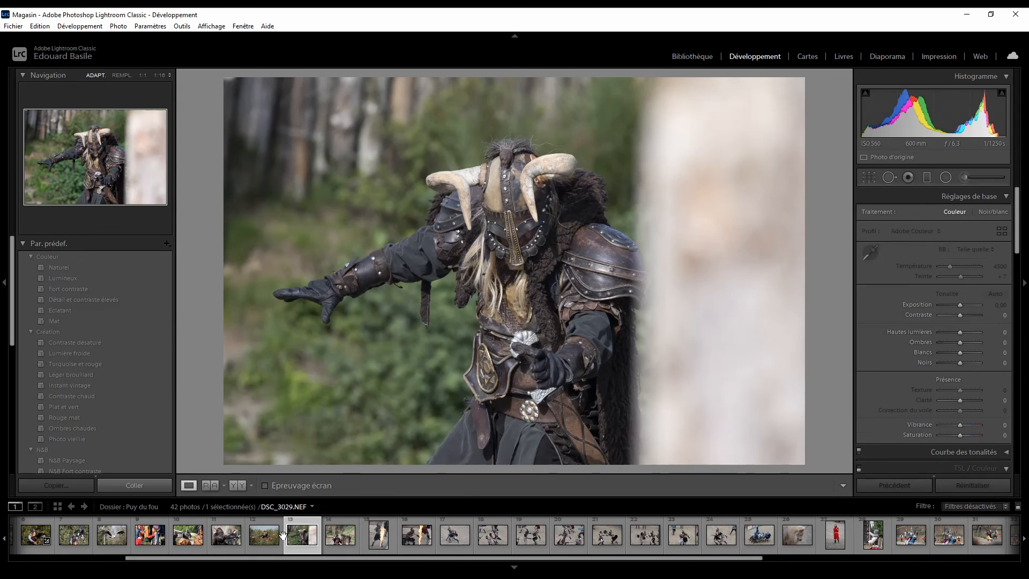
click(31, 540)
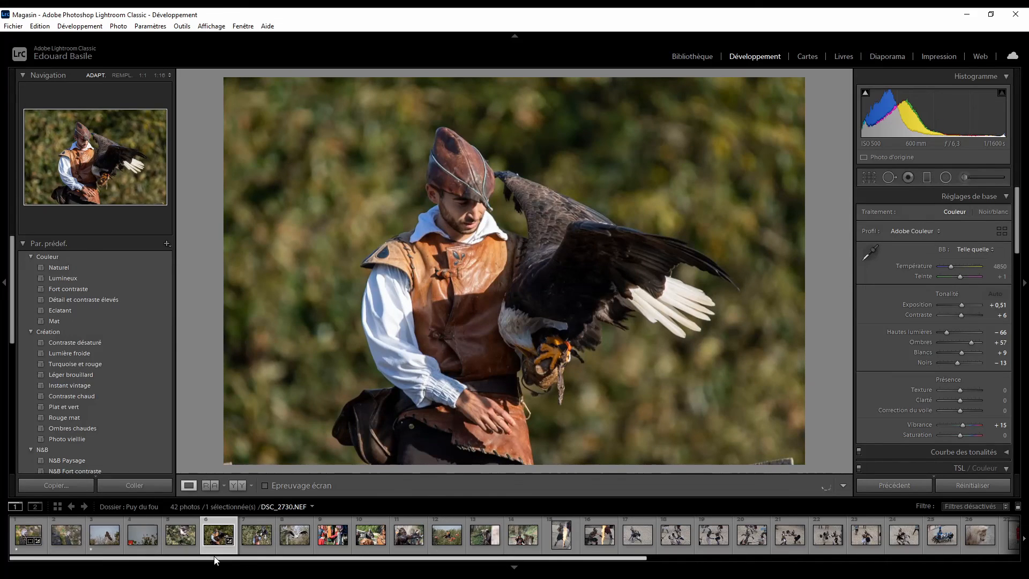
click(33, 542)
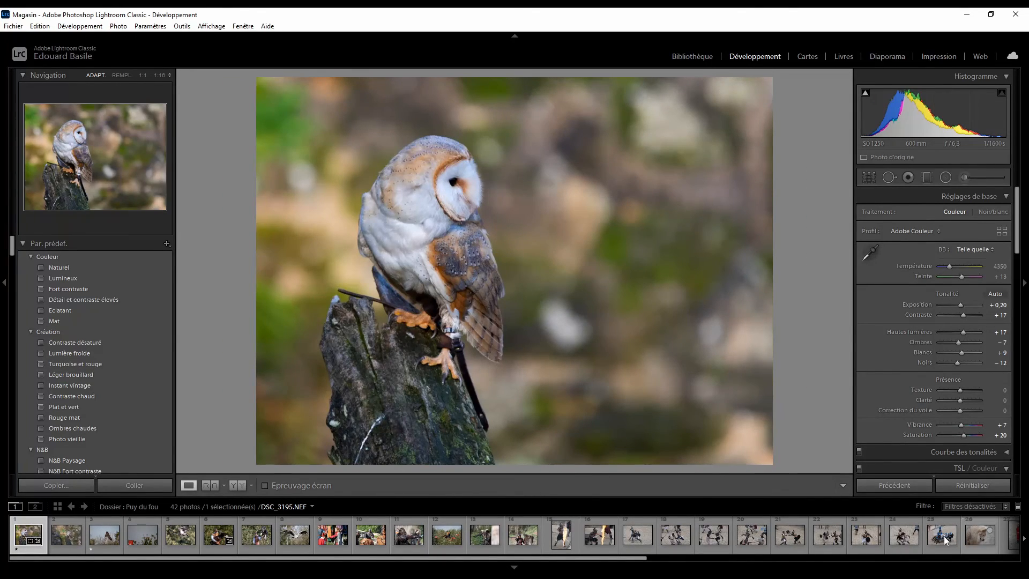
Switch back and forth between the Library grid and the Develop view of the owl photo
click(707, 62)
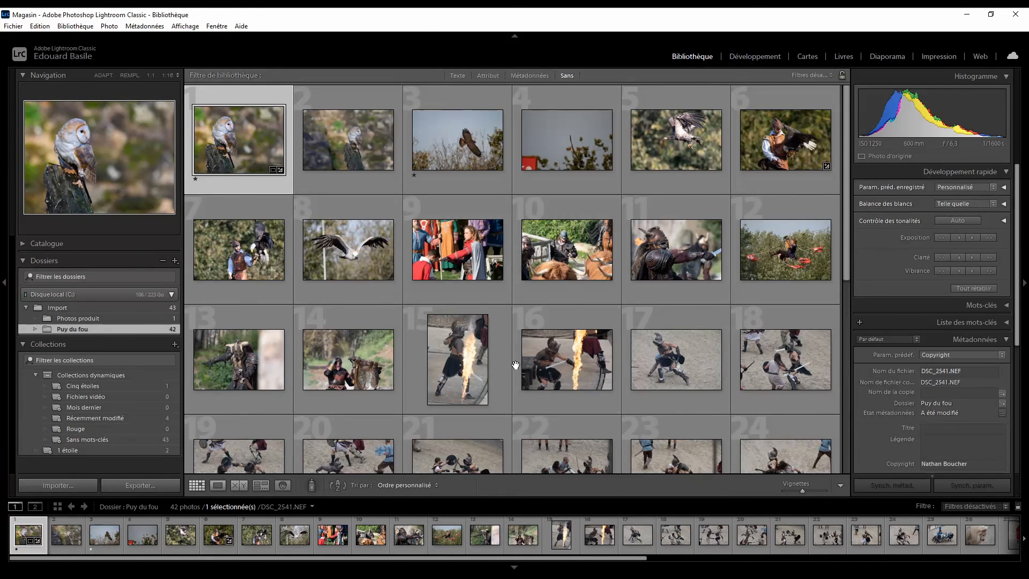
click(751, 58)
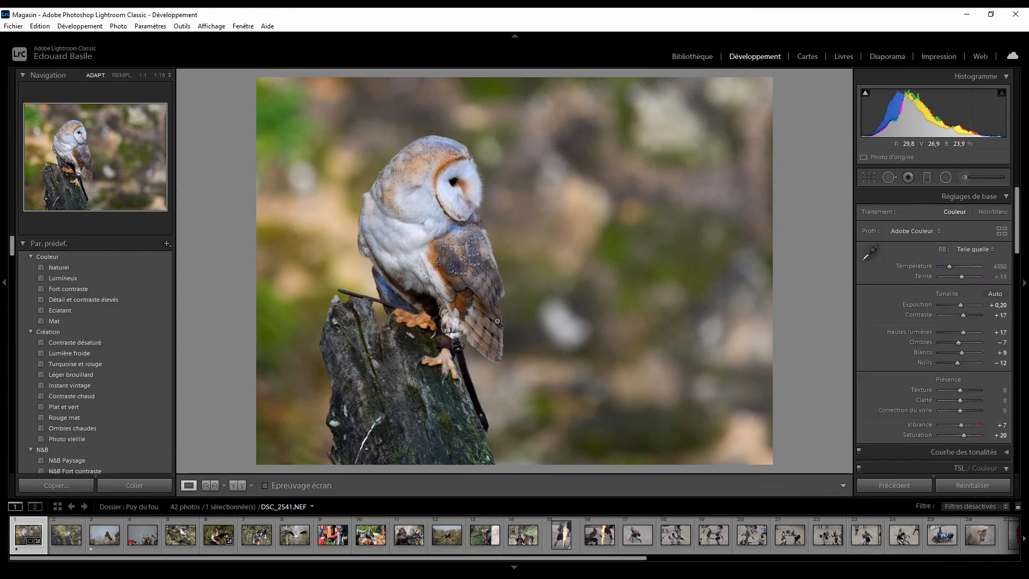
key(g)
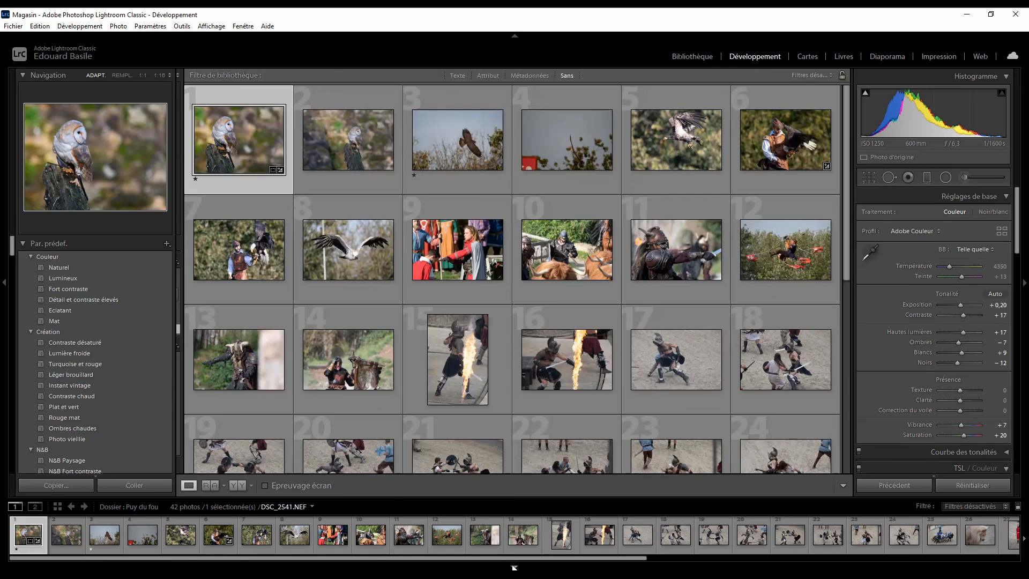
key(d)
Hide and restore the filmstrip and the module picker to demonstrate a larger view of the owl photo
click(513, 567)
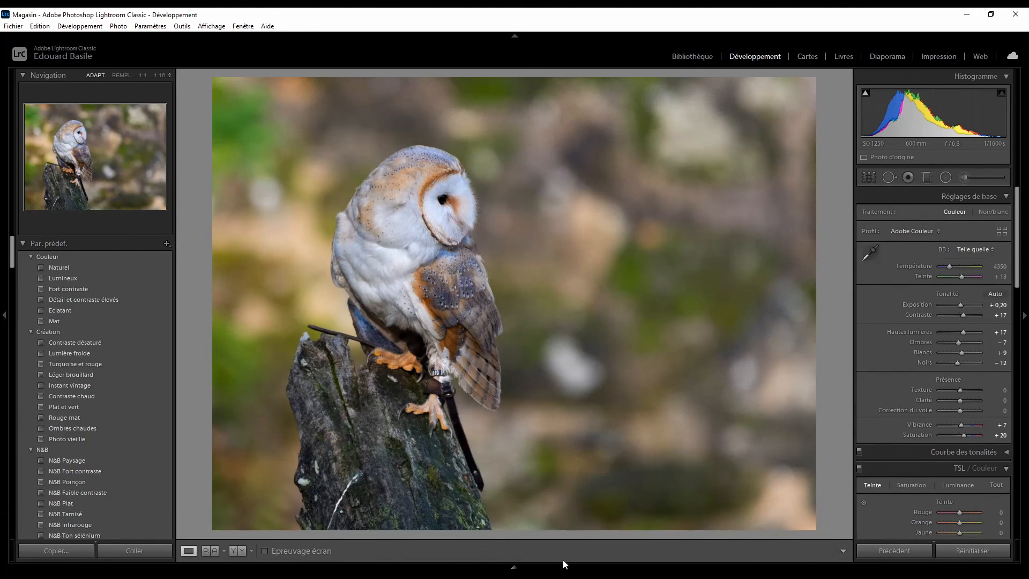
click(528, 567)
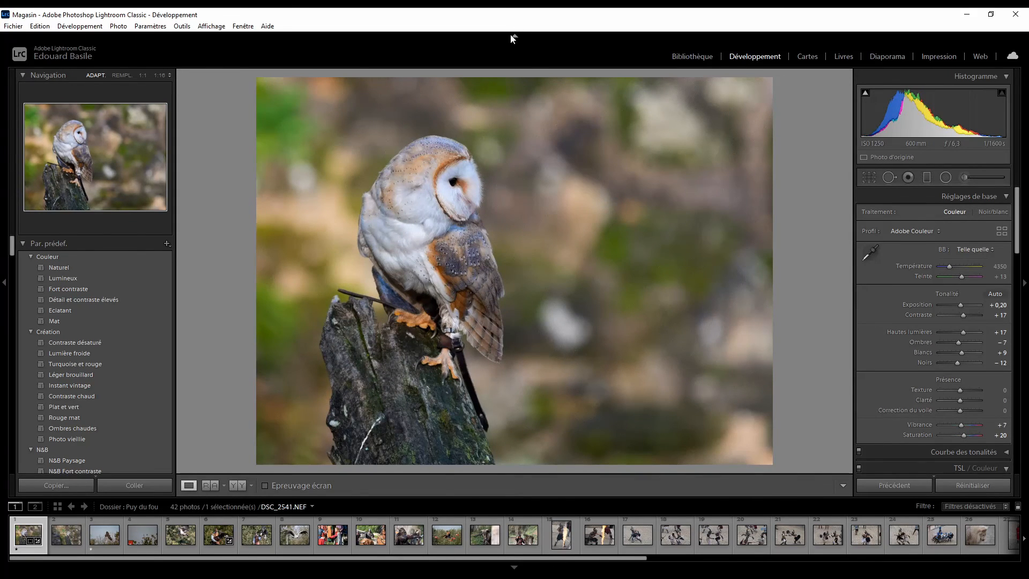
click(514, 36)
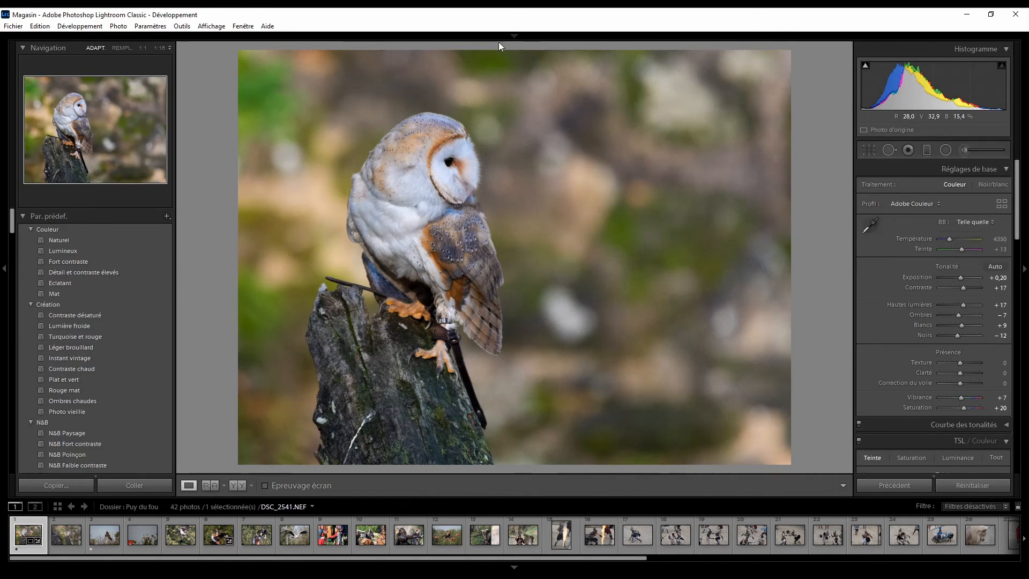
click(515, 36)
Hide and restore the presets and adjustments side panels, ending on the owl photo in Develop
key(g)
key(d)
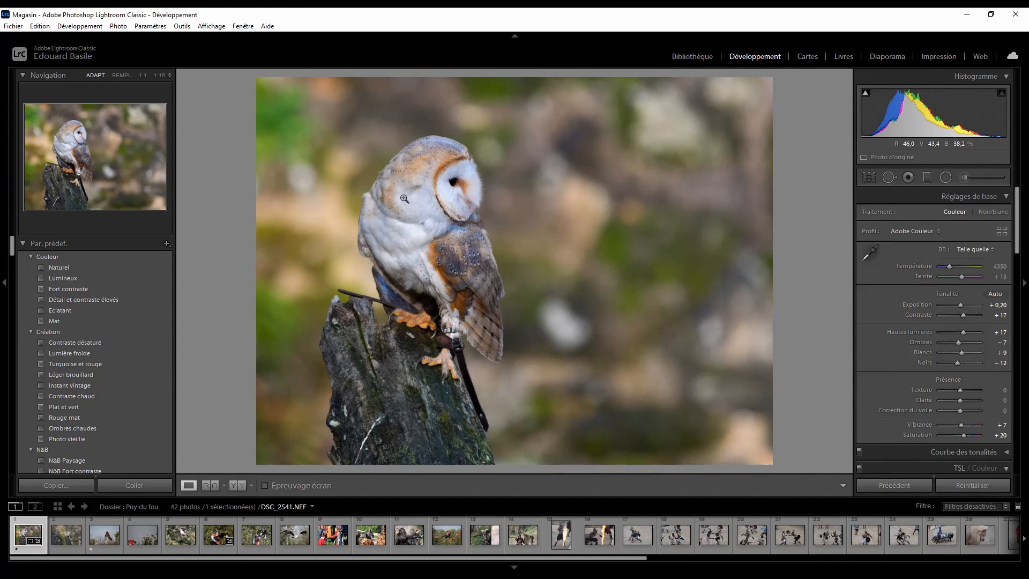
key(g)
key(d)
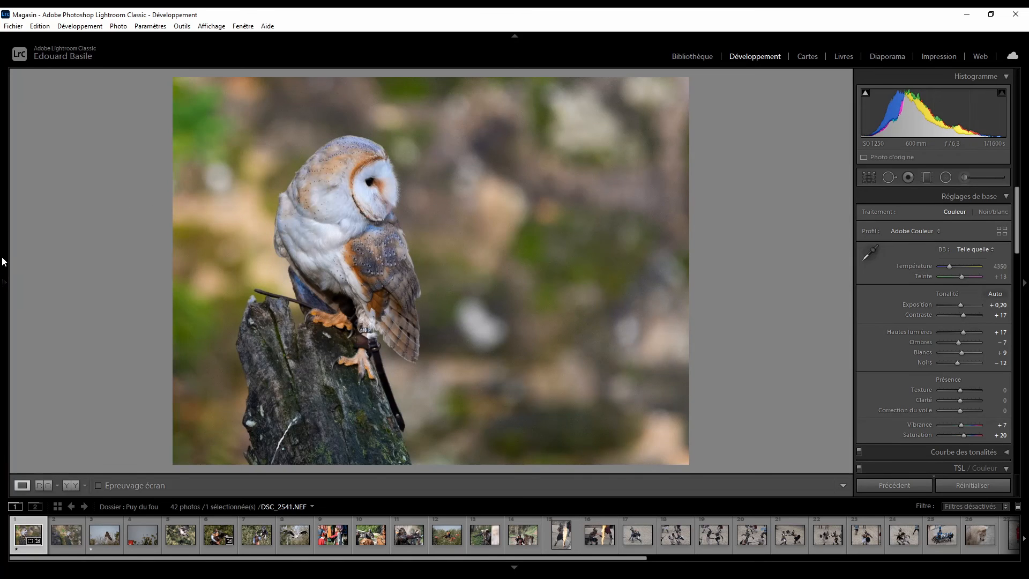
click(5, 262)
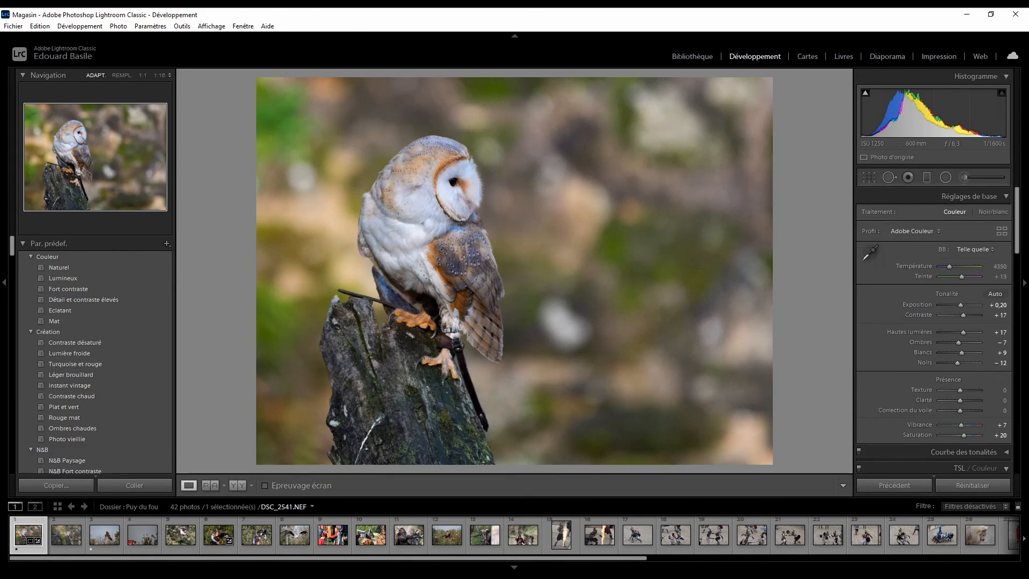
key(g)
key(d)
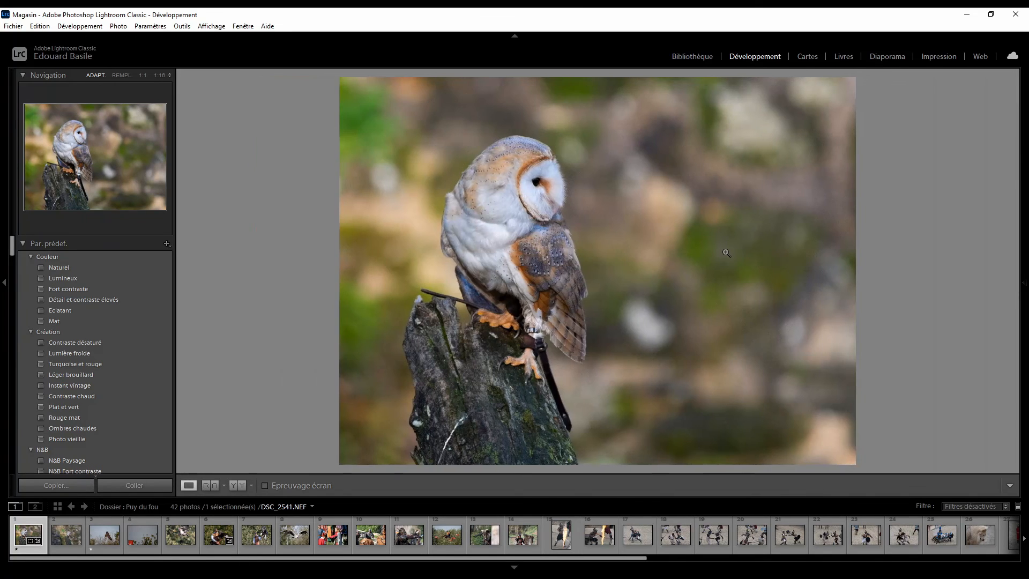
mouse_move(1023, 263)
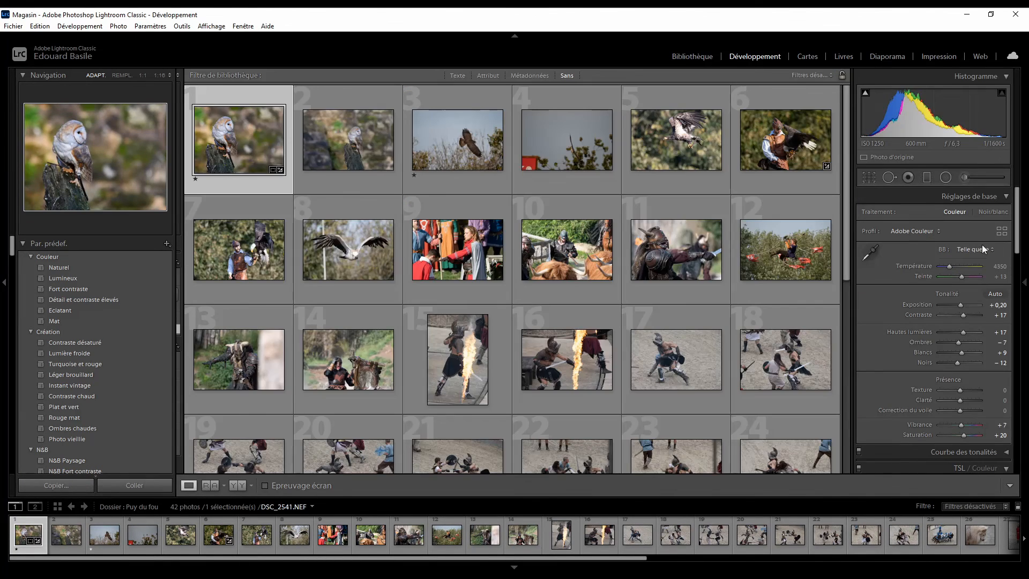
key(d)
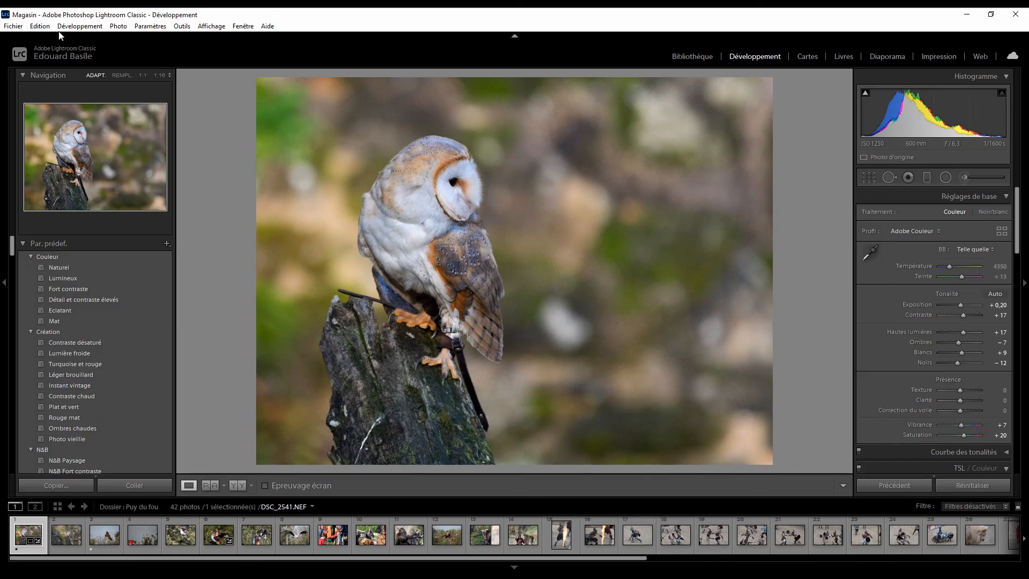
Start a hard-disk export of the owl photo and look through the export settings
click(22, 30)
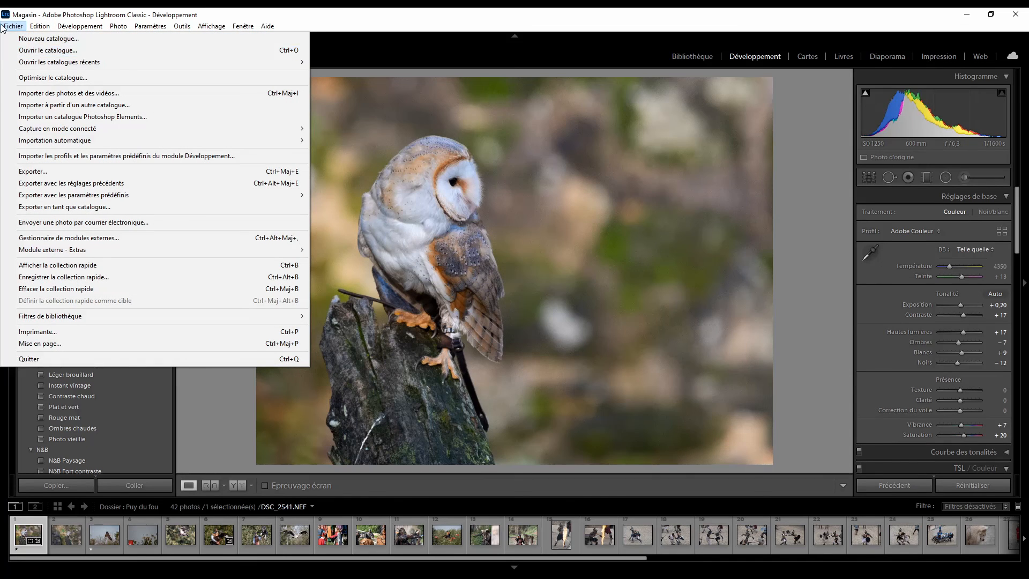
click(56, 171)
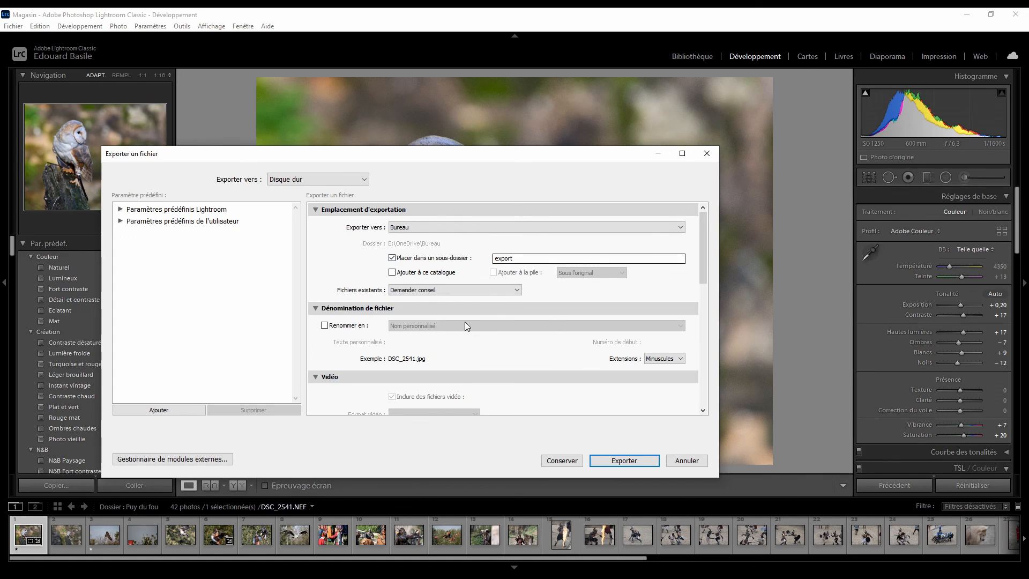
scroll(461, 319, down, 5)
scroll(458, 317, up, 5)
Enable renaming of the exported file with a custom name and set the custom text to "Chouette"
click(325, 325)
click(443, 326)
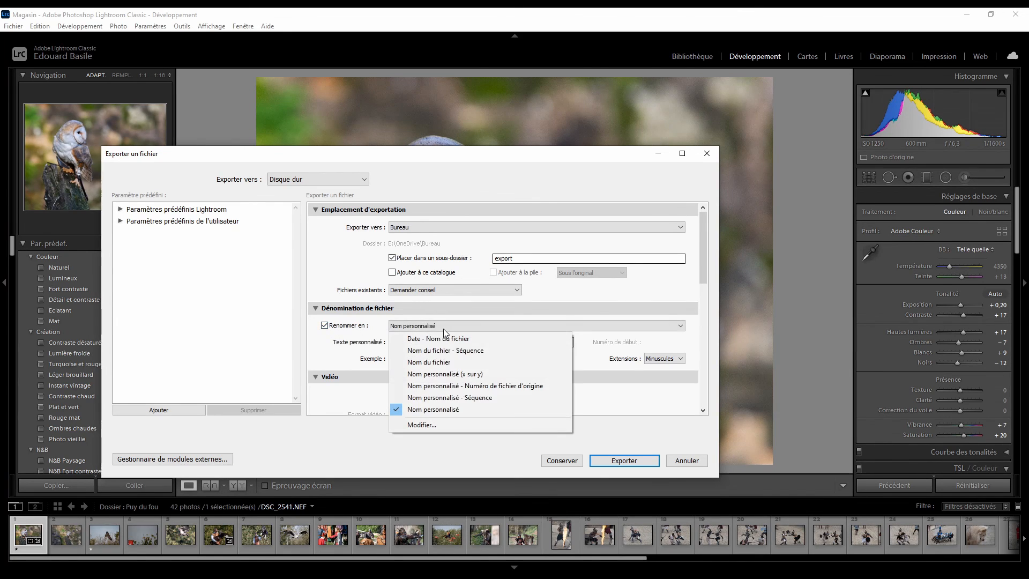
click(358, 335)
drag(432, 342, 369, 343)
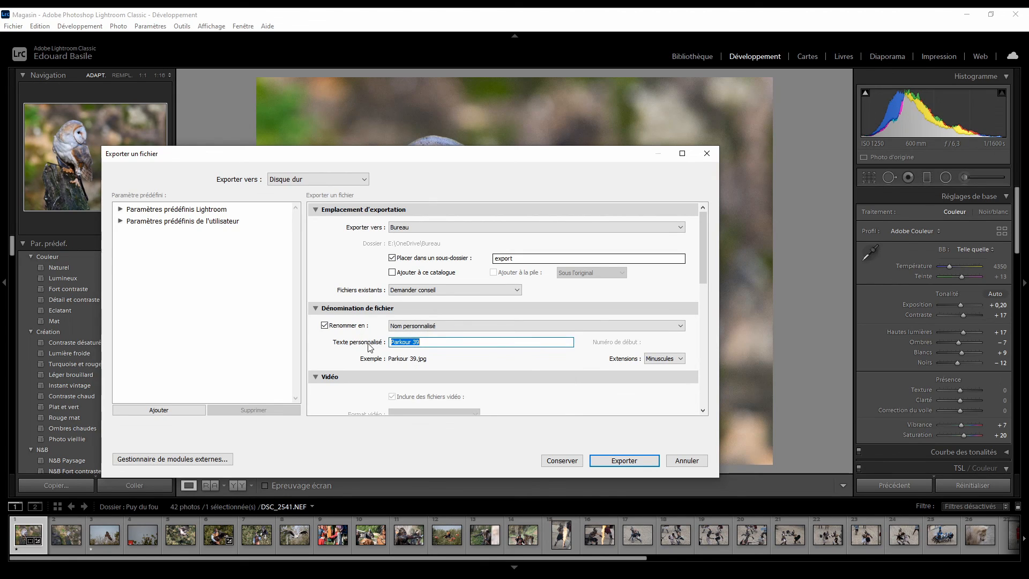
text(Chouette)
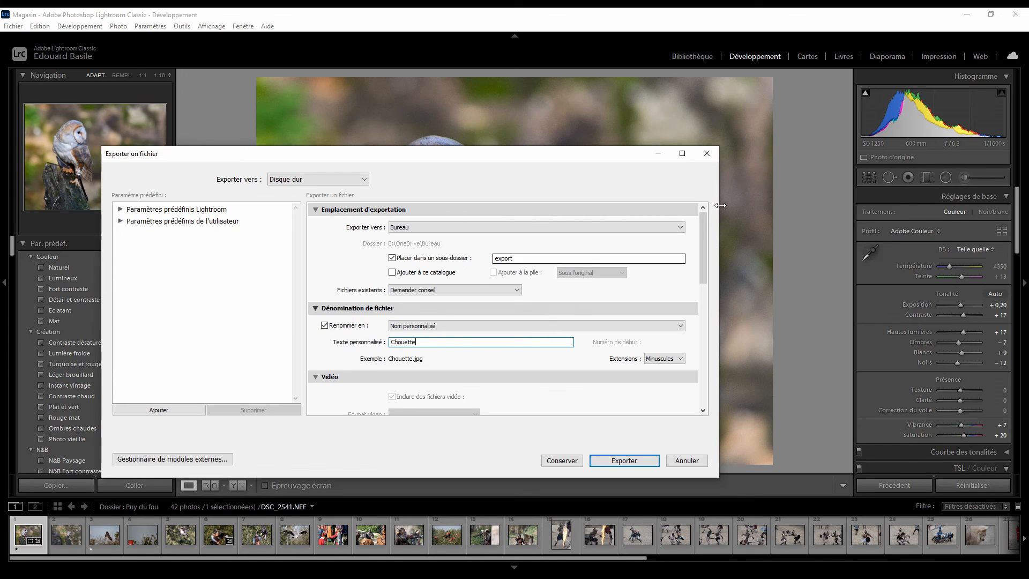
Review the file and image-size export settings, try output sharpening to inspect its target media options, and leave sharpening off
drag(705, 262, 701, 313)
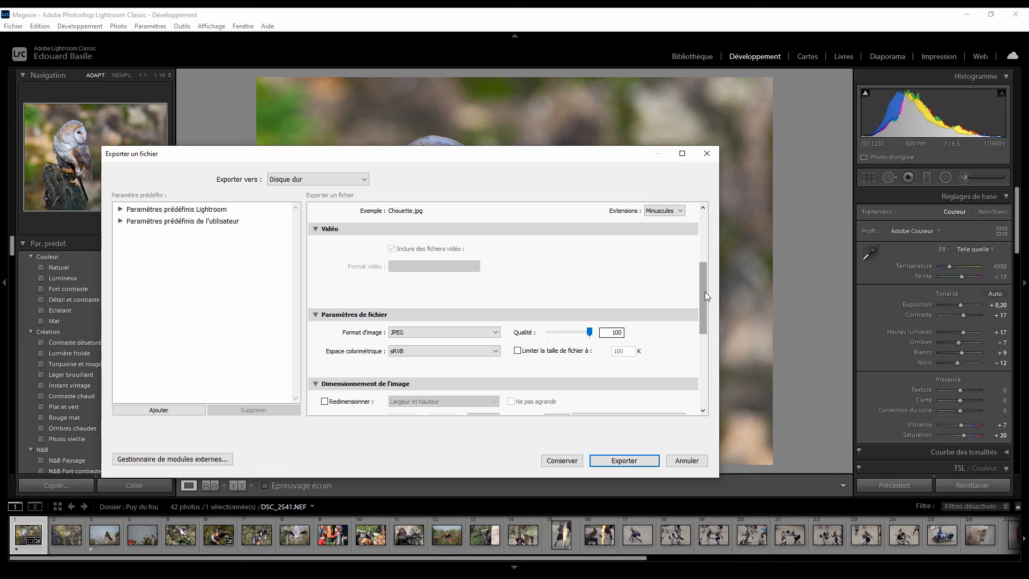
drag(703, 294, 698, 322)
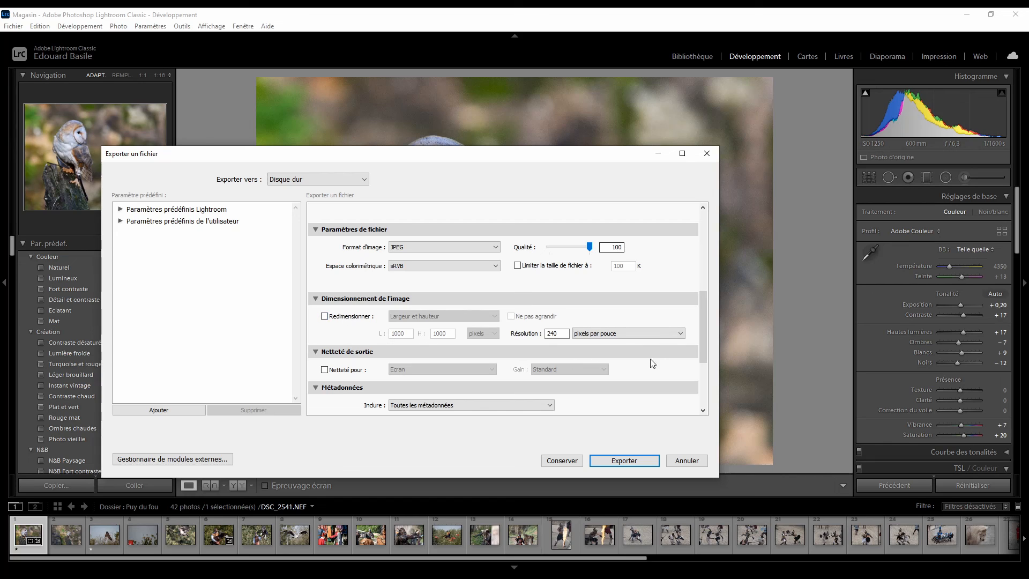
drag(700, 322, 692, 354)
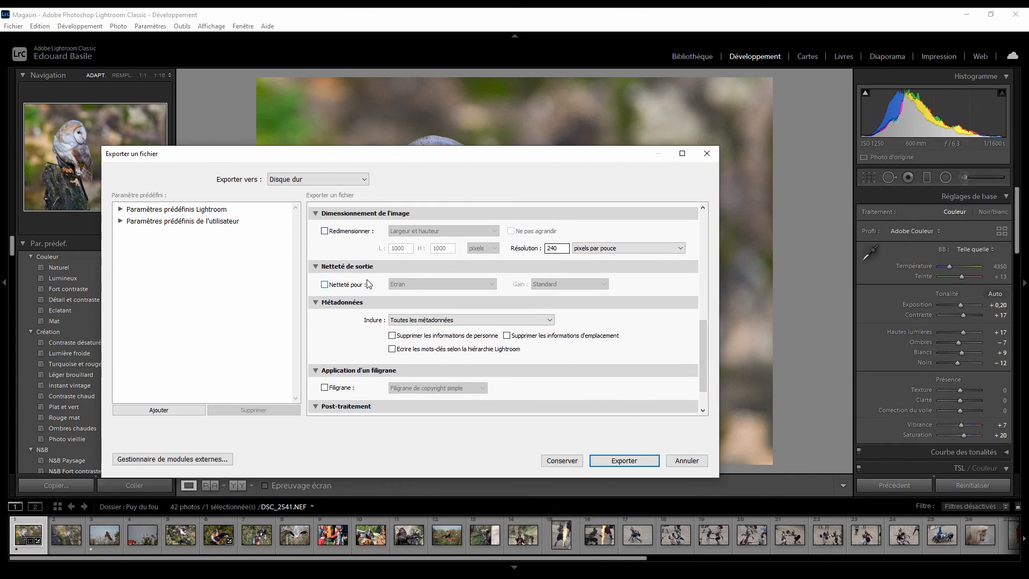
click(354, 286)
click(417, 283)
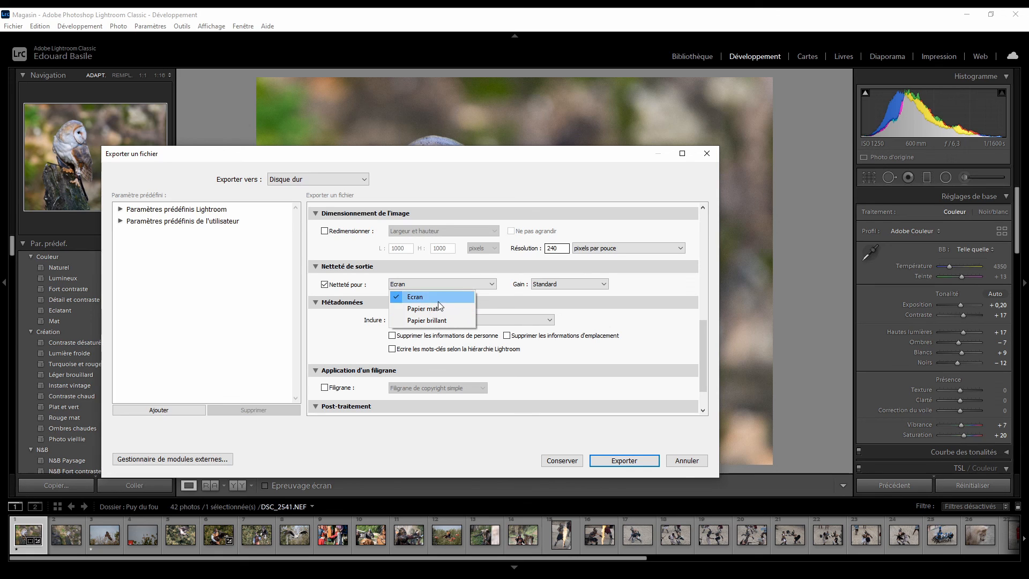
click(343, 285)
click(343, 285)
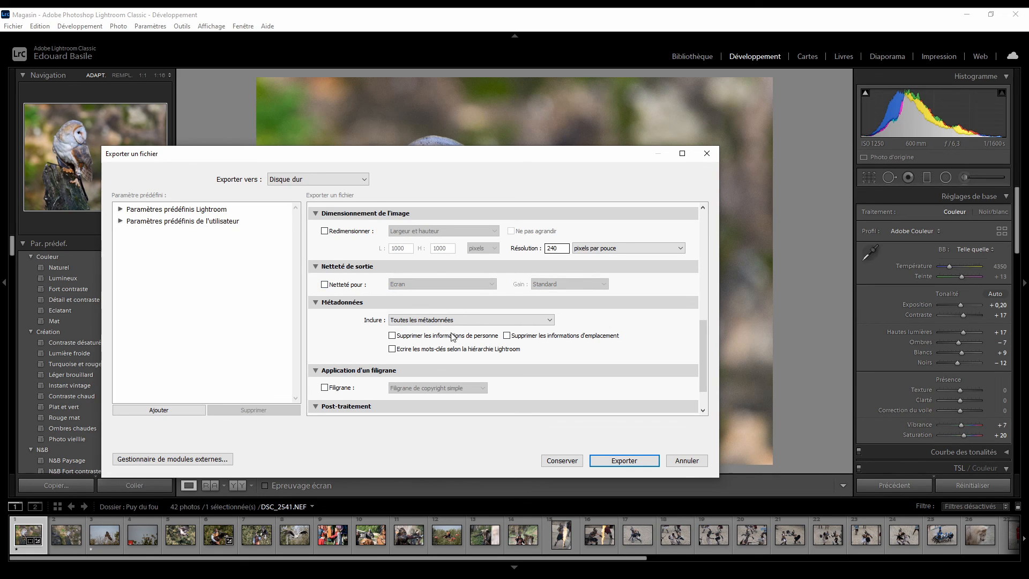
Enable a watermark on the exported photo and choose the "perce neige 2020" watermark preset
scroll(705, 349, down, 1)
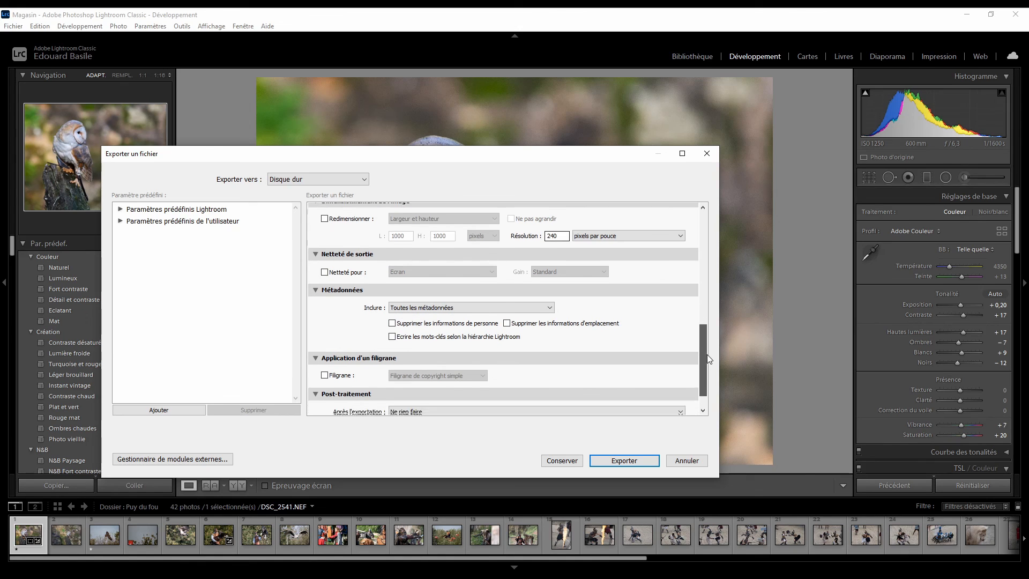
scroll(707, 358, down, 2)
drag(706, 371, 702, 364)
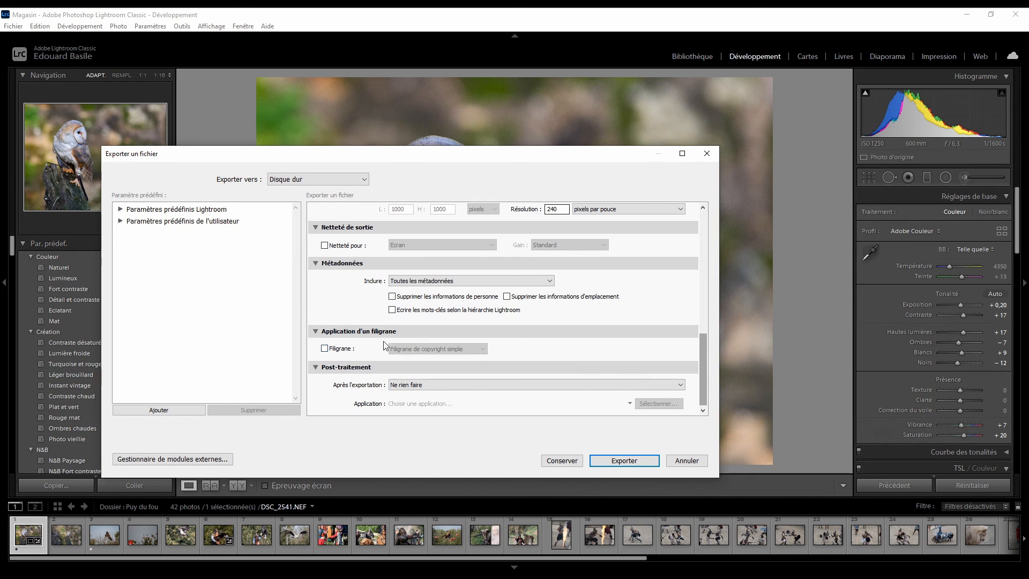
click(339, 351)
click(418, 349)
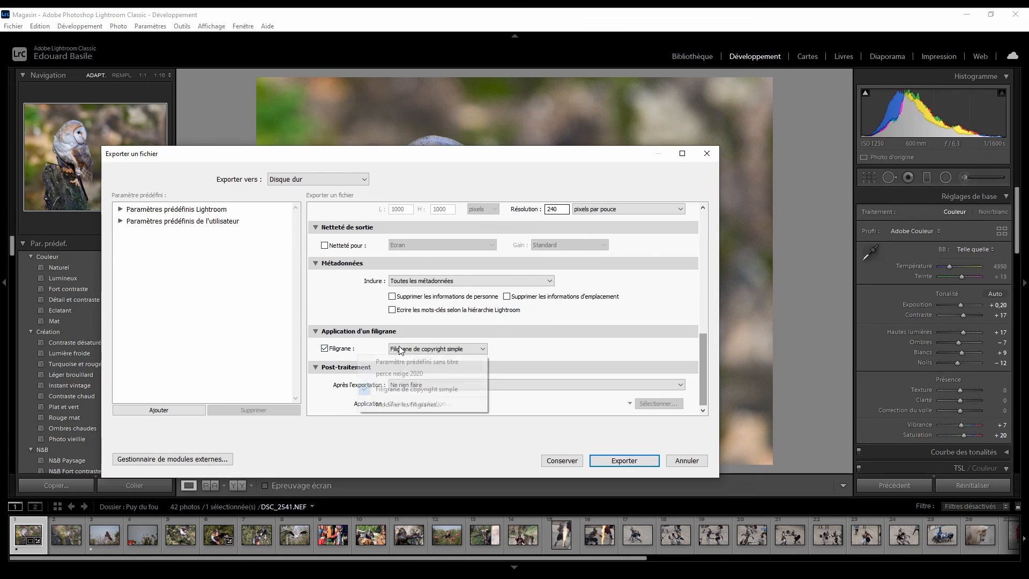
click(418, 374)
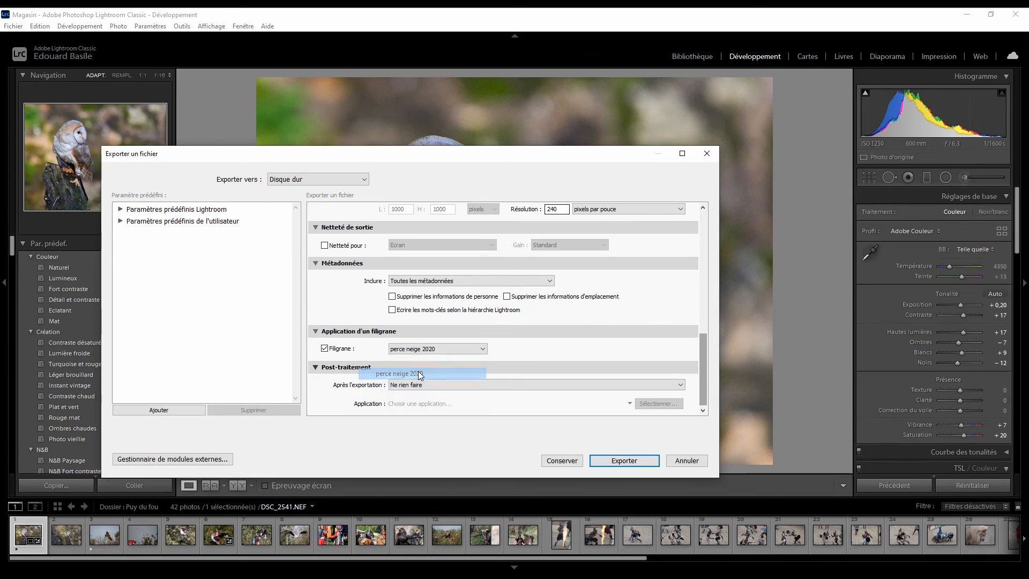
Inspect the "perce neige 2020" preset in the watermark editor twice, and turn the export watermark off
click(413, 351)
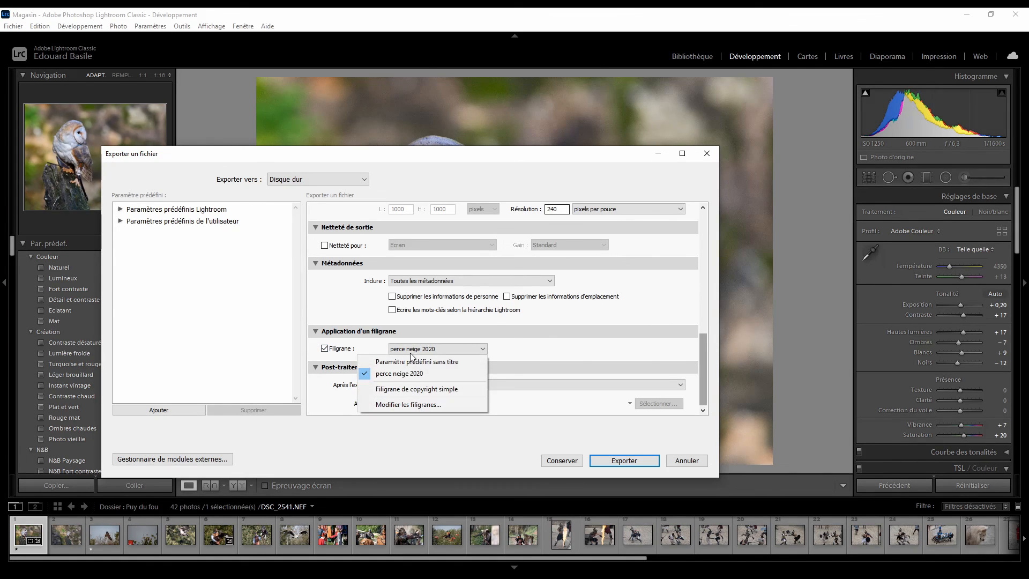
click(416, 403)
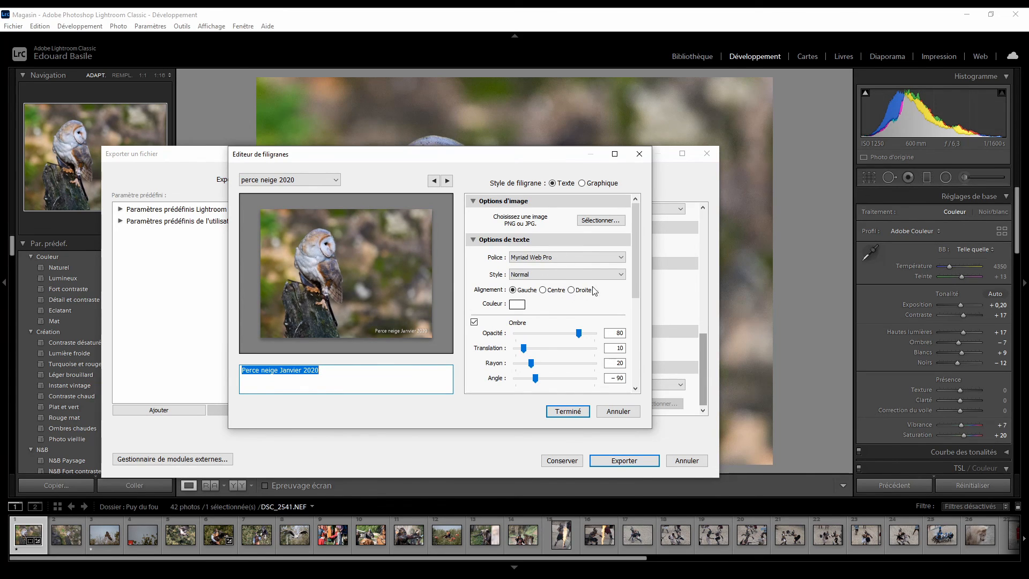
click(568, 411)
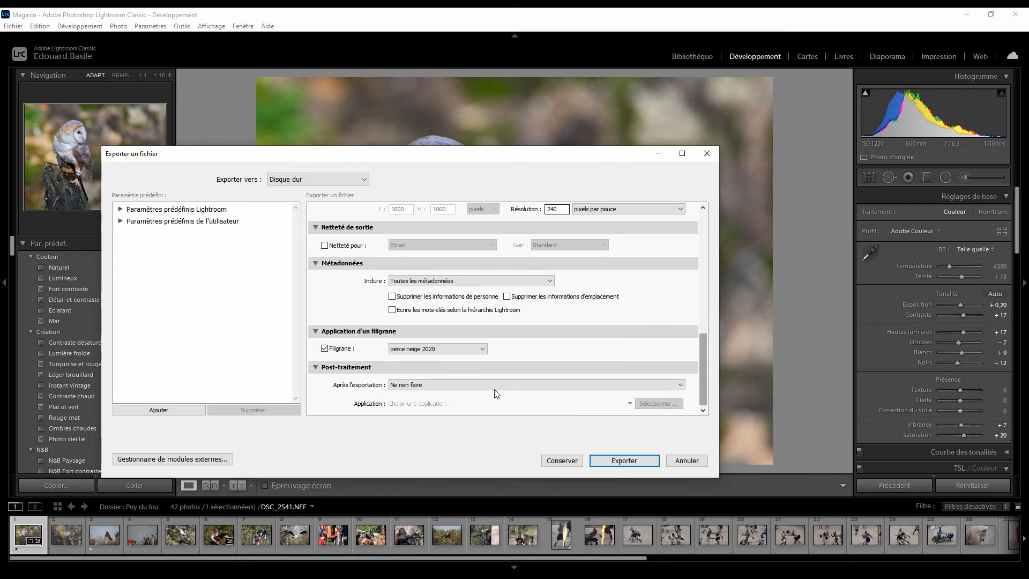
click(420, 349)
click(429, 403)
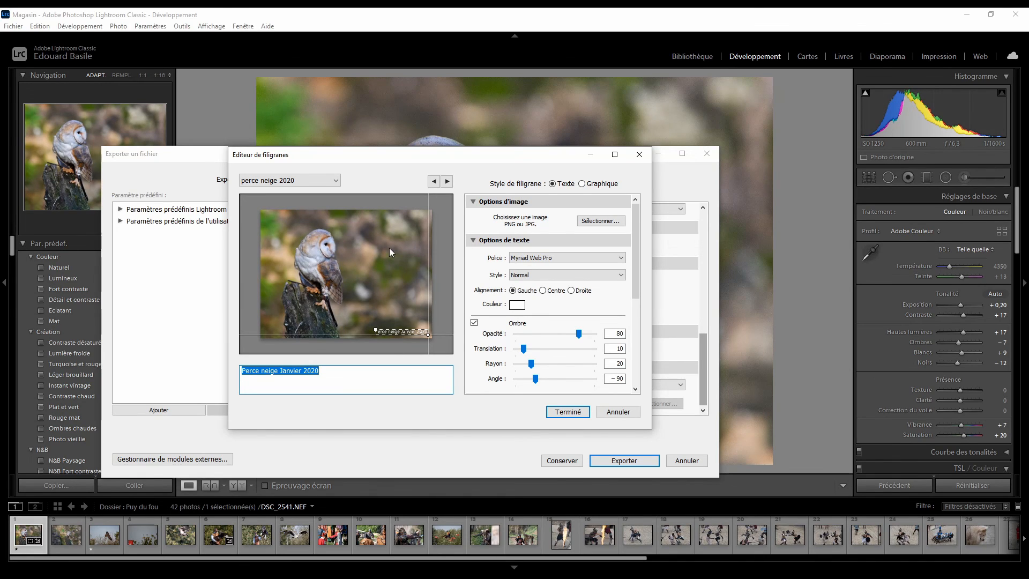
click(568, 411)
click(325, 349)
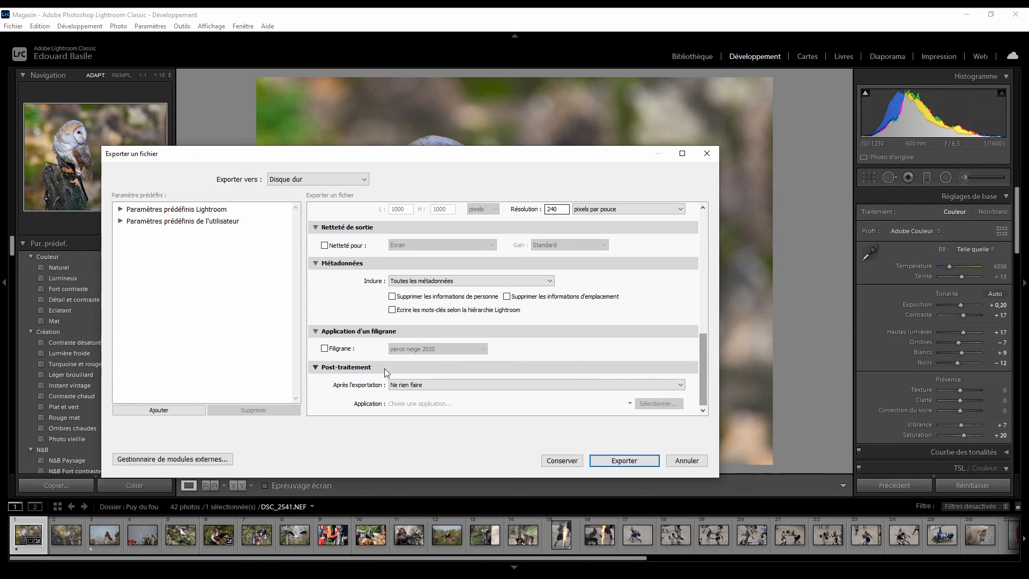
Look at the available post-export actions, review the export location and file naming settings, and cancel the export
click(409, 387)
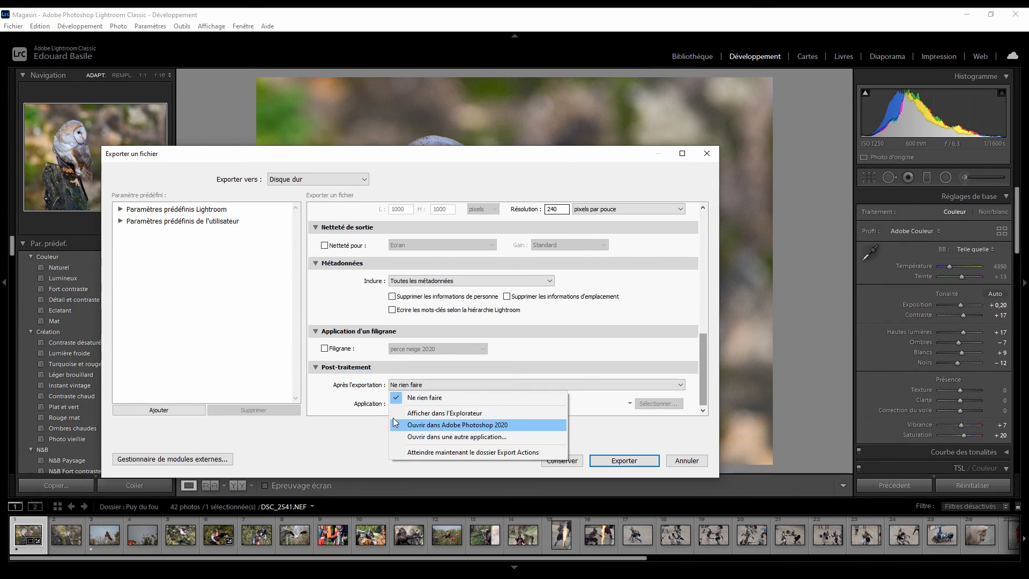
click(360, 391)
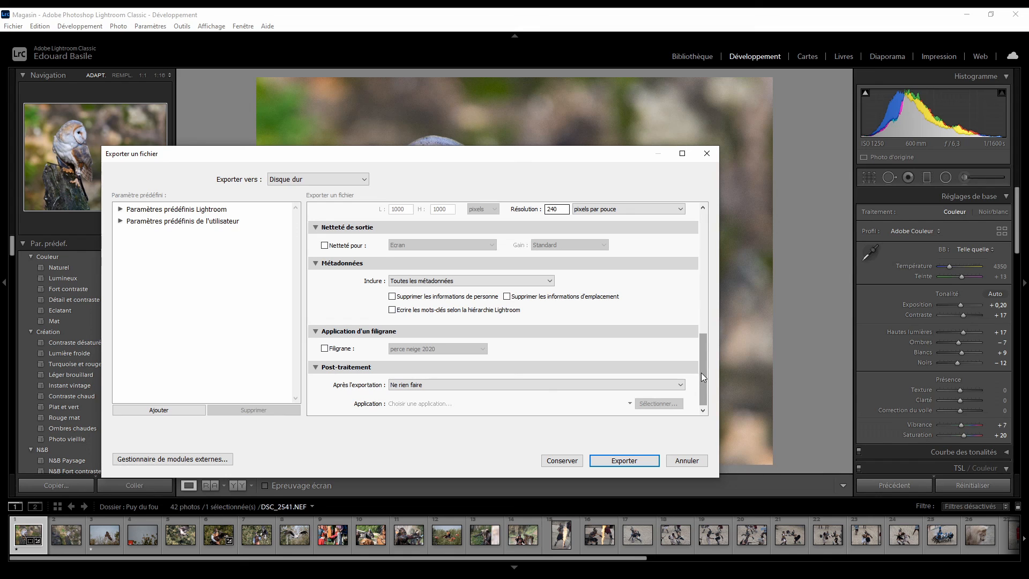
drag(710, 353, 696, 236)
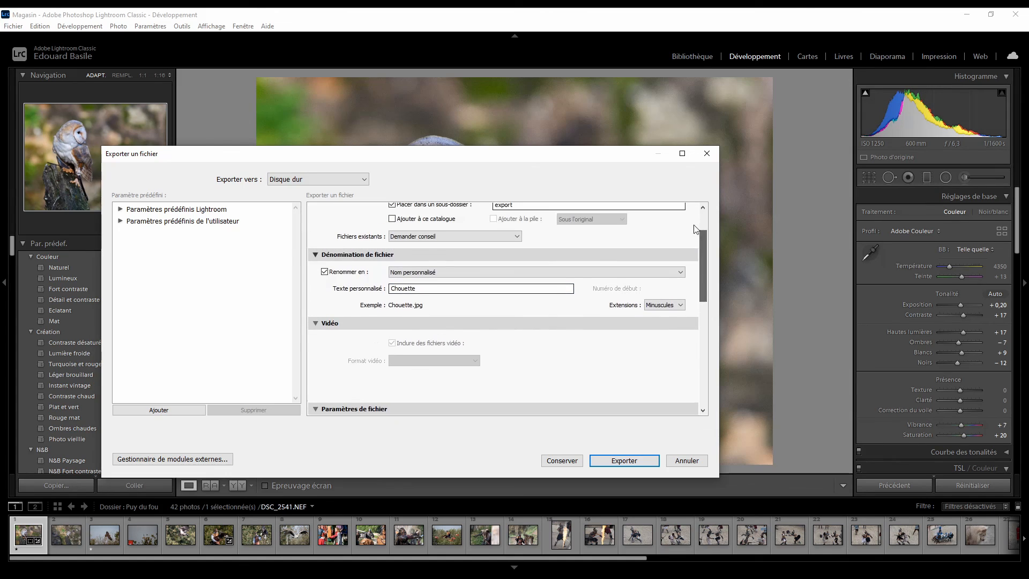
drag(695, 274, 700, 236)
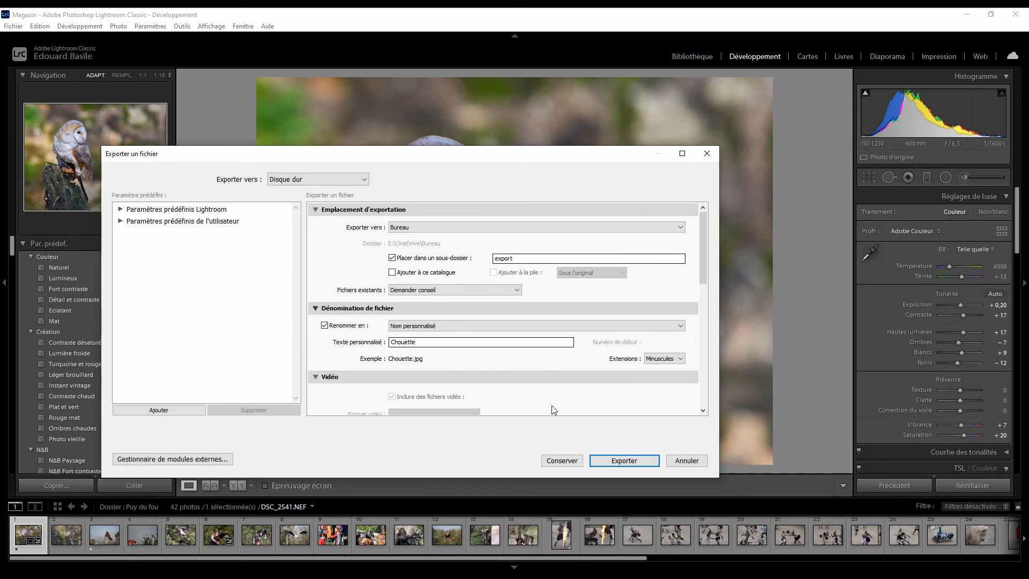
click(688, 462)
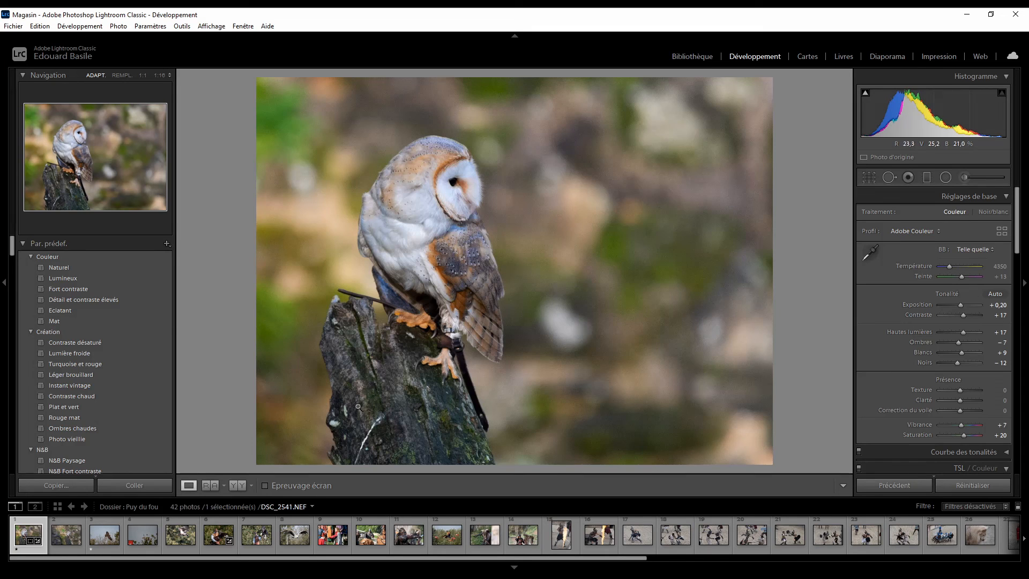
Compare the owl photo before and after its adjustments side by side, and return to the single-photo view
click(244, 485)
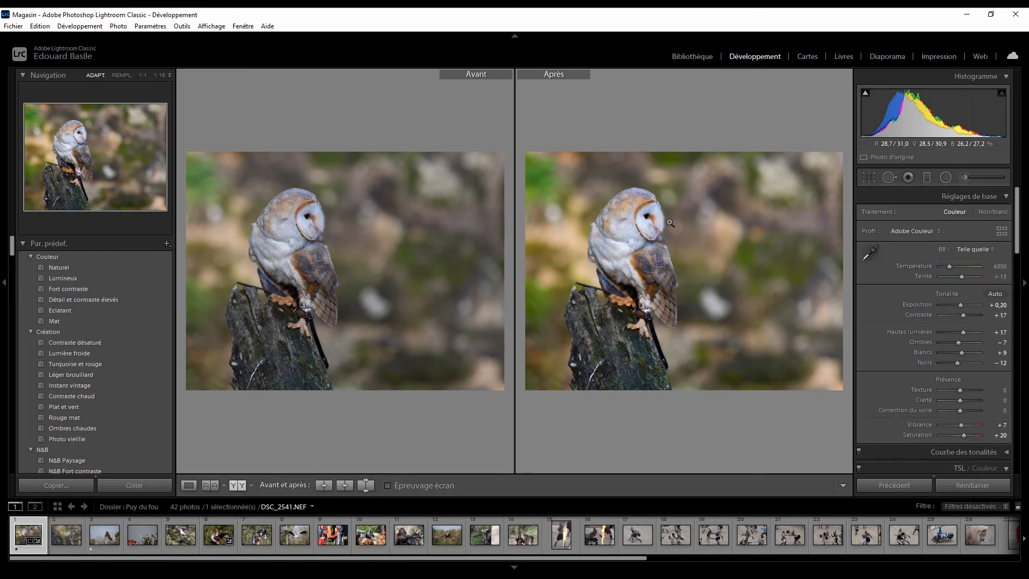
click(191, 487)
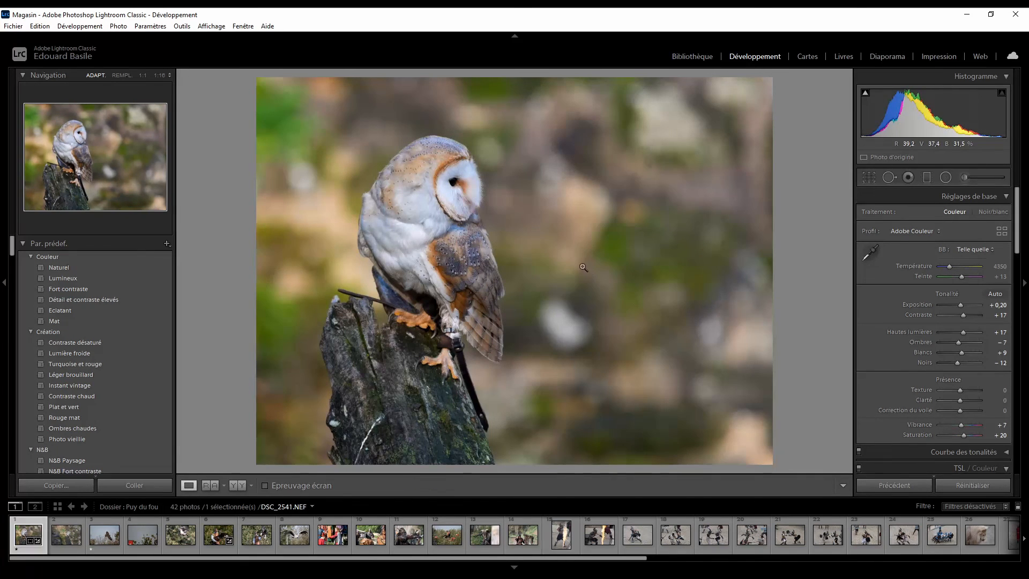